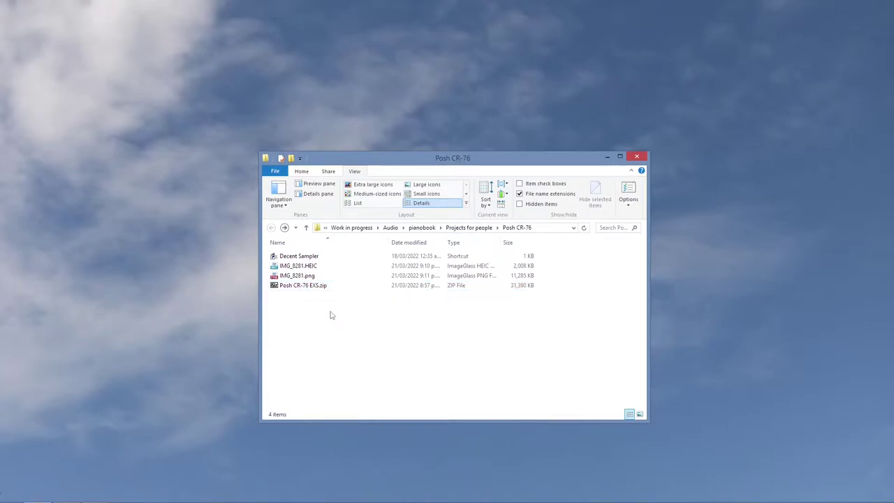
Extract the Posh CR-76 EXS folder from Posh CR-76 EXS.zip into the Posh CR-76 project folder and close the archive
double_click(302, 289)
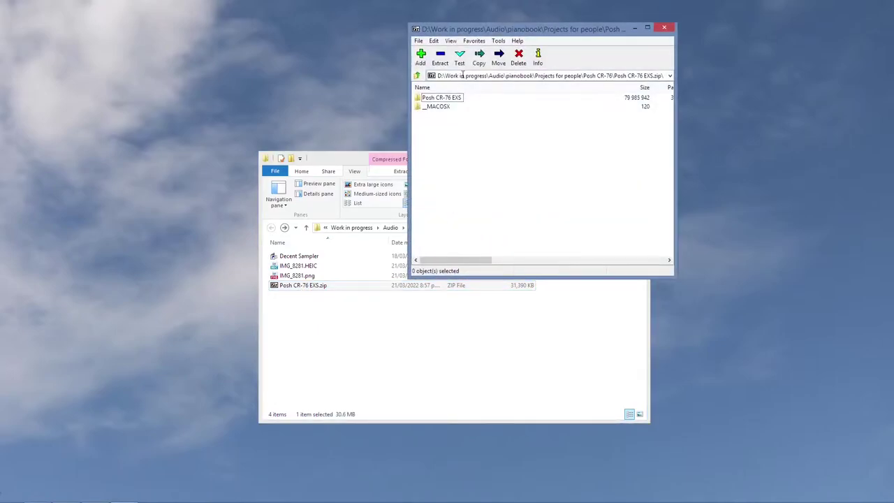
left_click_drag(535, 33, 641, 45)
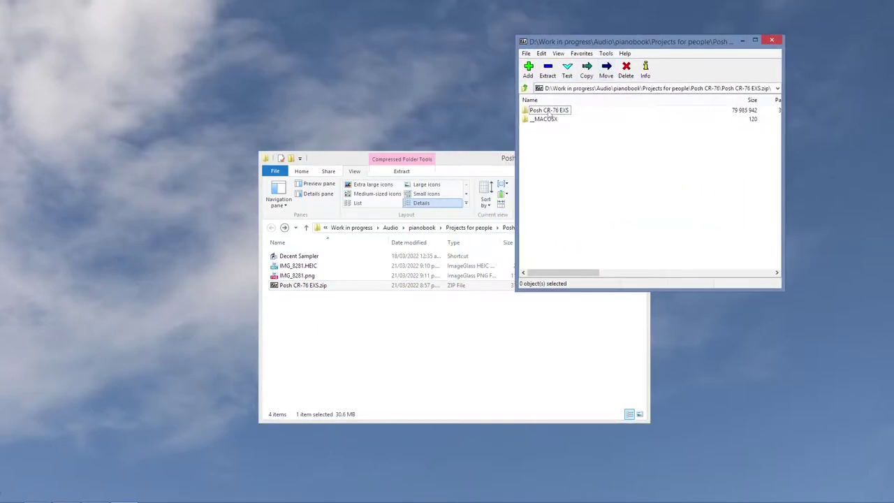
left_click_drag(548, 111, 307, 351)
left_click_drag(307, 351, 307, 351)
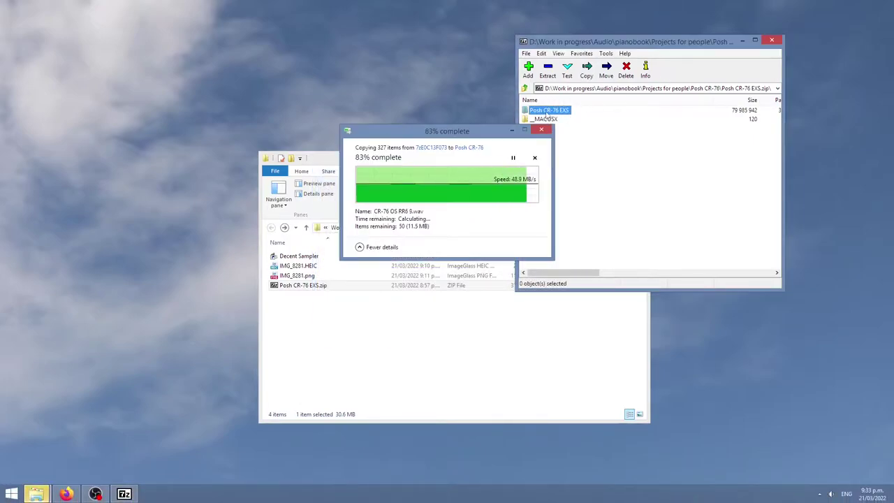
left_click(772, 42)
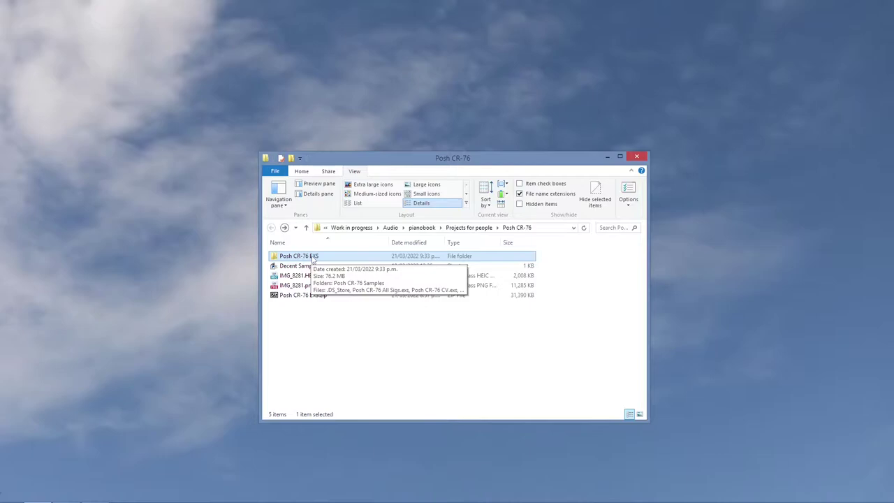
Inspect the contents and full path of the extracted Posh CR-76 EXS folder, and return to the project folder
double_click(307, 257)
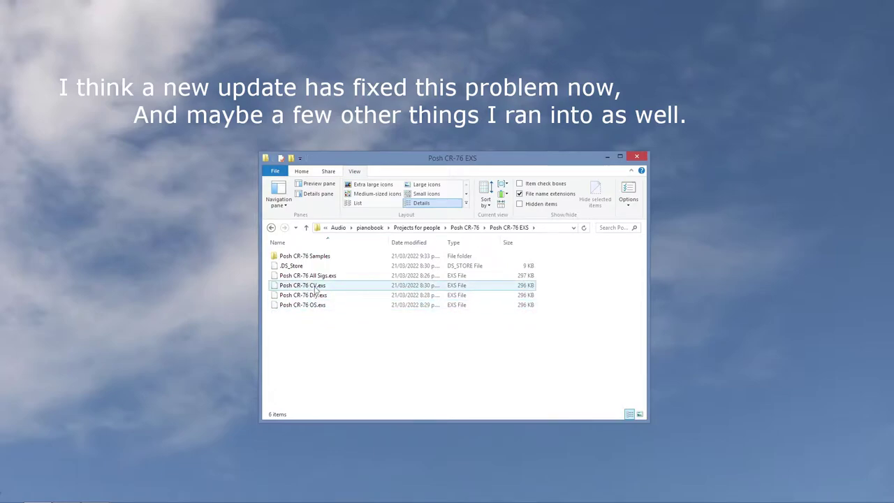
left_click(271, 228)
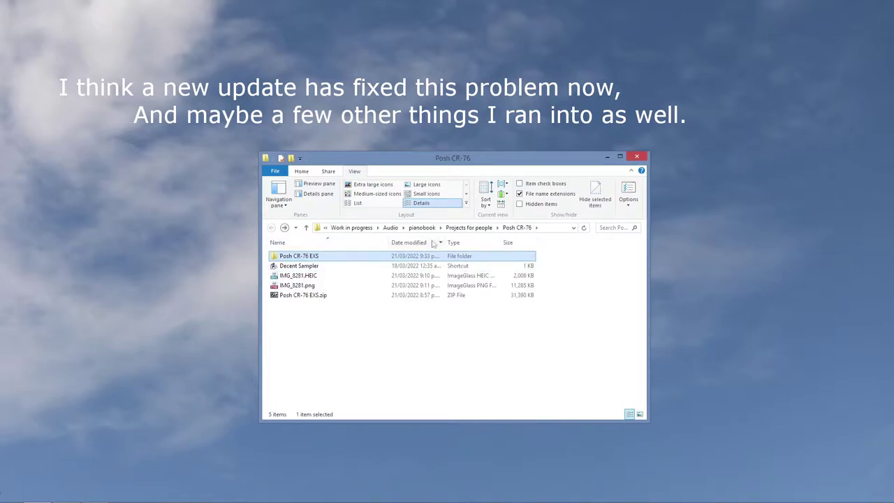
double_click(324, 256)
left_click(544, 231)
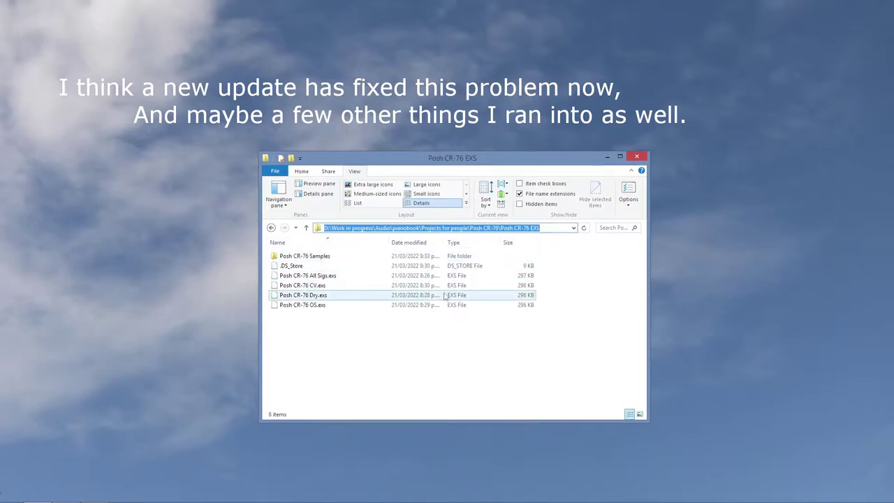
left_click(271, 228)
Launch Decent Sampler and import the EXS file Posh CR-76 All Sigs.exs
double_click(302, 267)
left_click(466, 89)
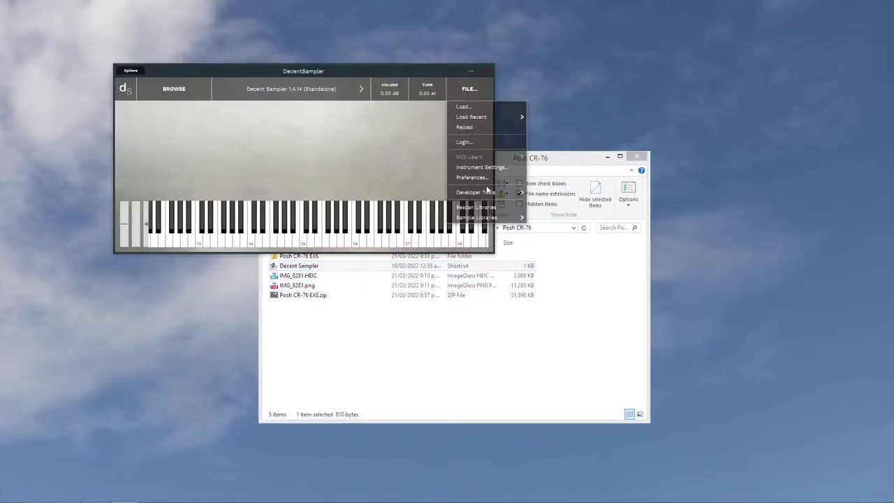
mouse_move(518, 194)
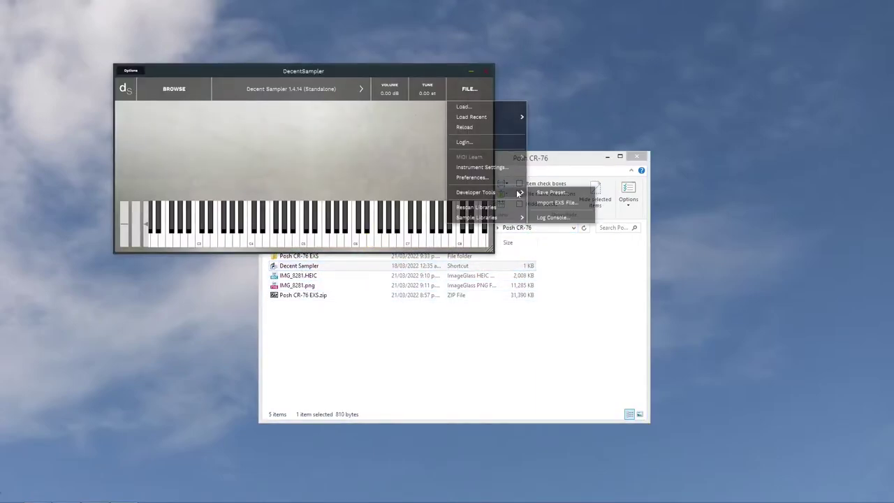
left_click(569, 203)
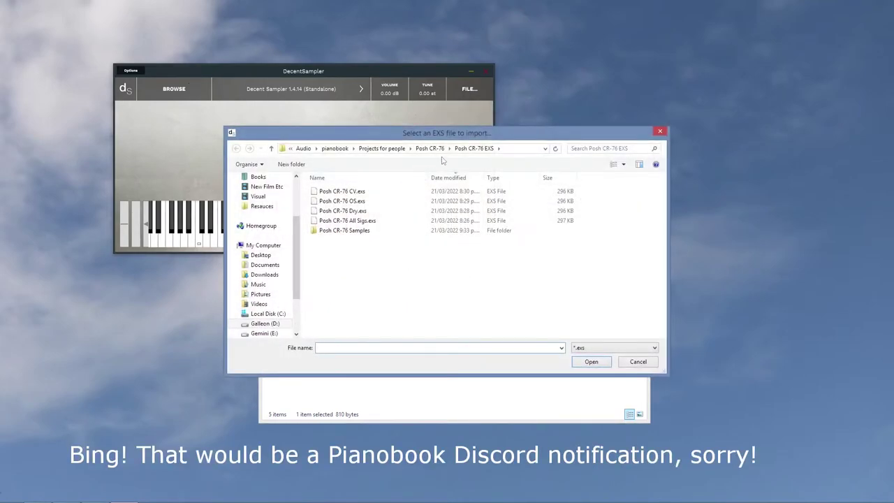
double_click(367, 220)
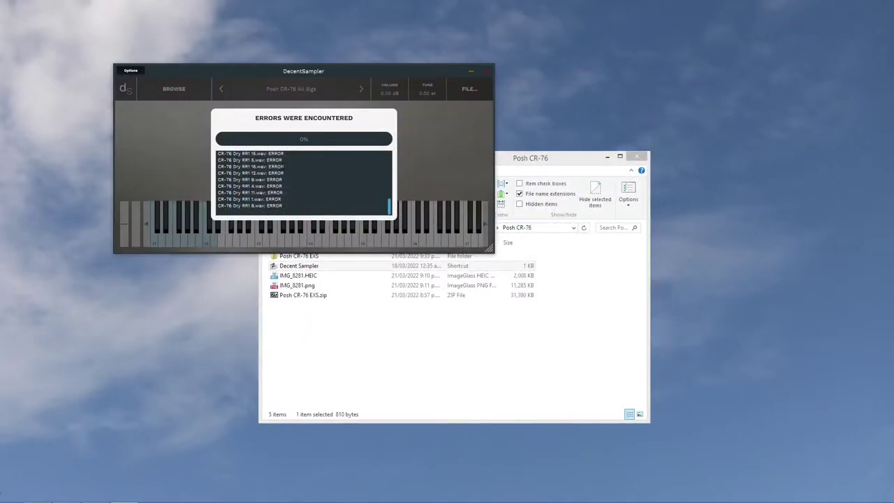
Dismiss the import report and audition several of the mapped keys on the virtual keyboard
left_click(407, 160)
left_click_drag(174, 224, 223, 224)
left_click(192, 241)
left_click(213, 231)
left_click(201, 240)
left_click(170, 240)
Save the imported instrument as the preset Posh CR-76.dspreset in the Posh CR-76 EXS folder
left_click(468, 89)
mouse_move(487, 192)
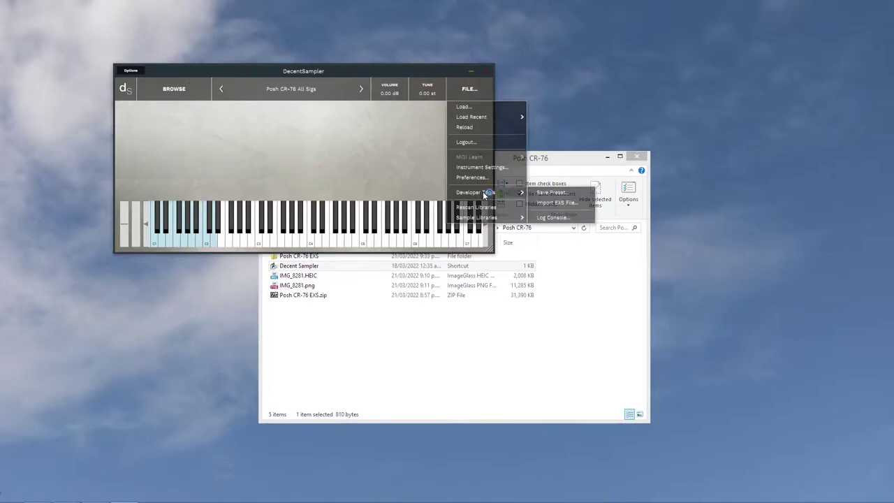
left_click(559, 192)
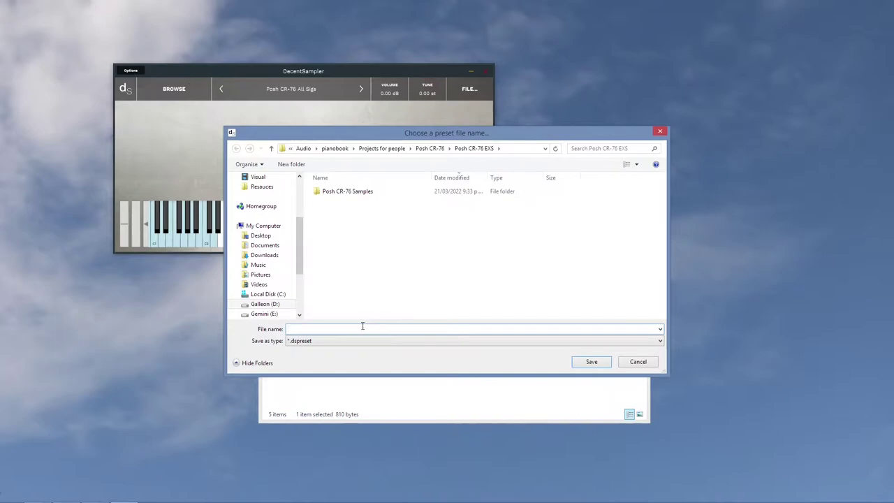
type("Posh CR-76")
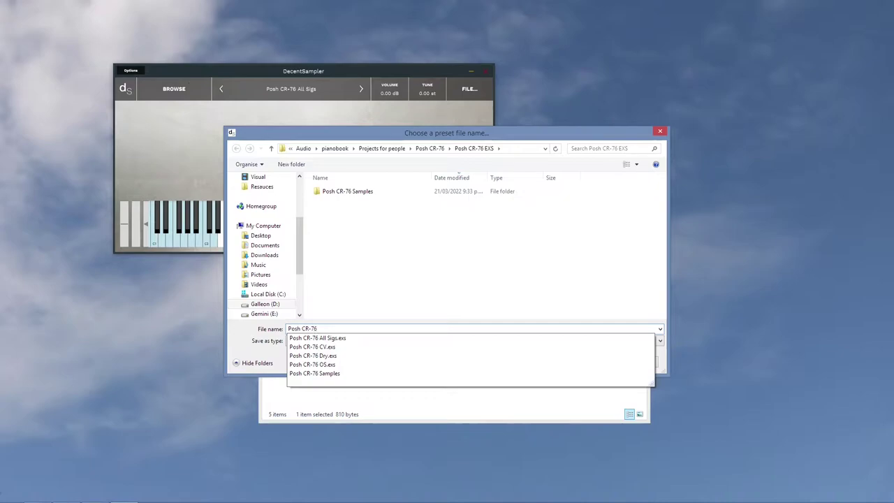
left_click(363, 327)
type("CR-76.dspreset")
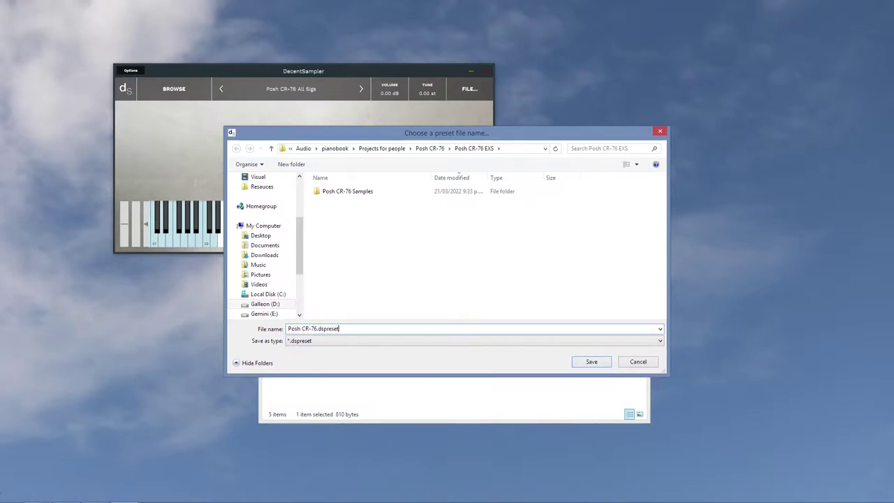
key("Return")
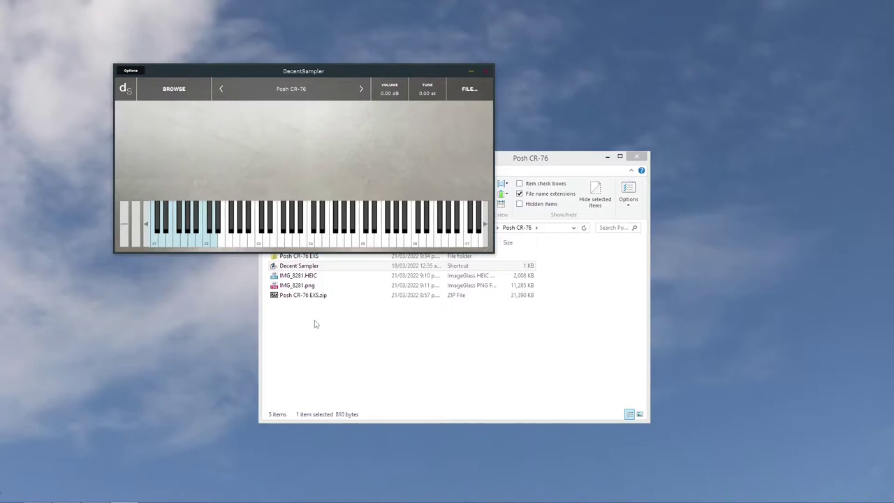
Try to load Posh CR-76.dspreset from the Posh CR-76 EXS folder into Decent Sampler, aborting the missing-sample search
left_click(310, 324)
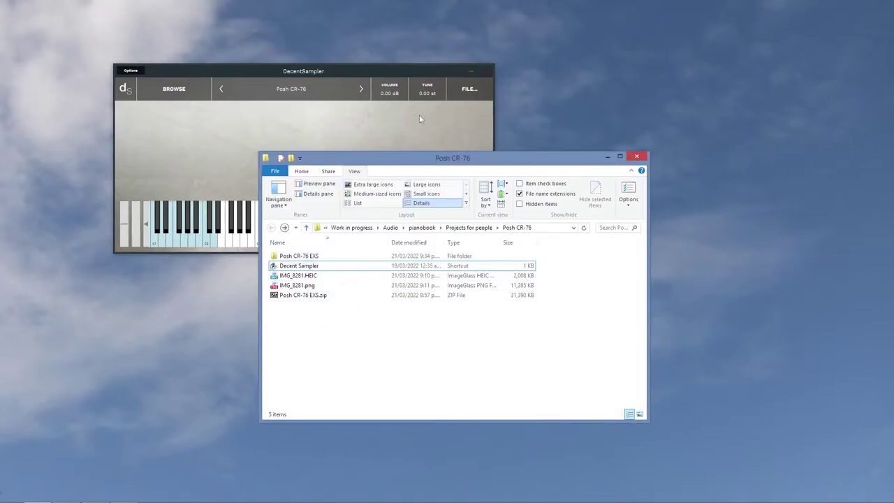
left_click(468, 90)
left_click(300, 255)
double_click(301, 255)
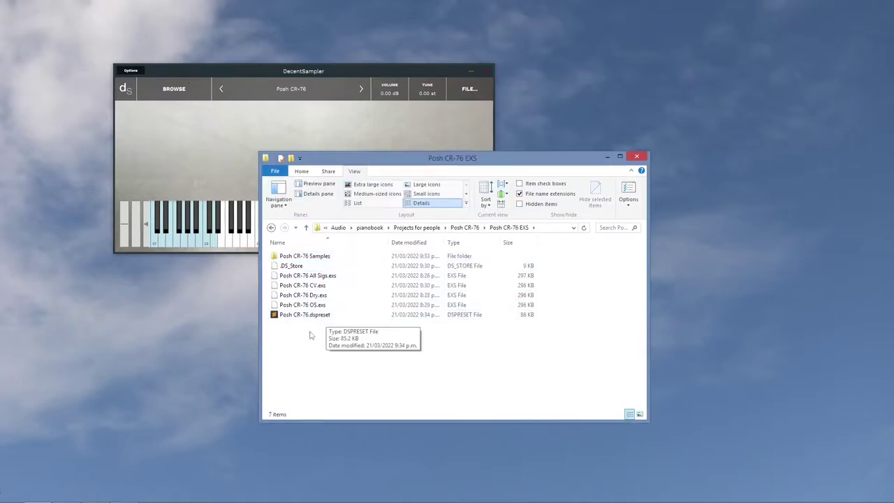
left_click(301, 315)
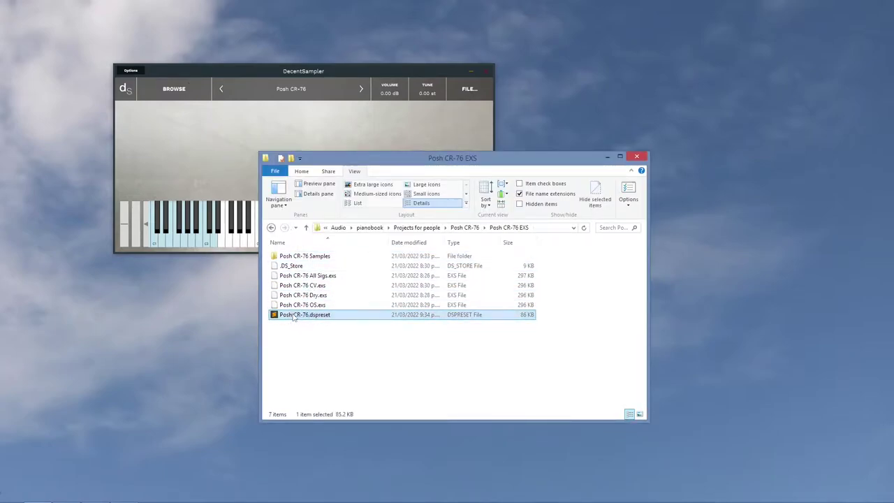
left_click_drag(302, 315, 221, 135)
left_click(289, 185)
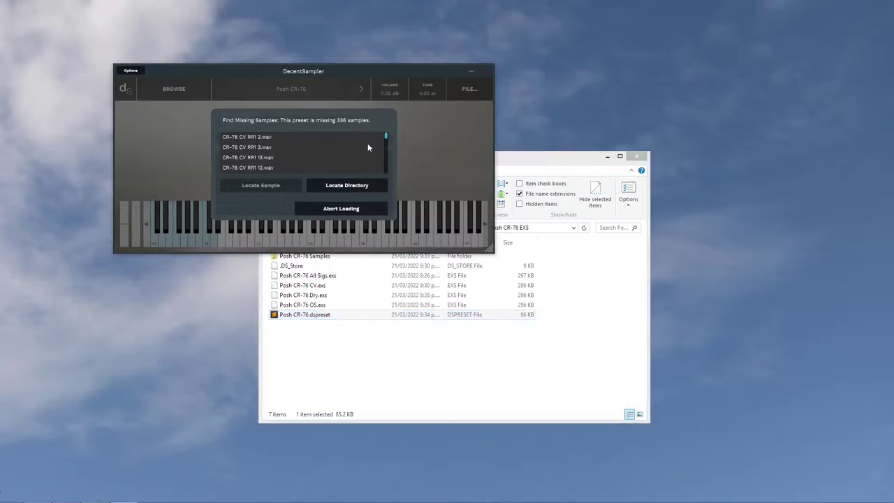
left_click(332, 209)
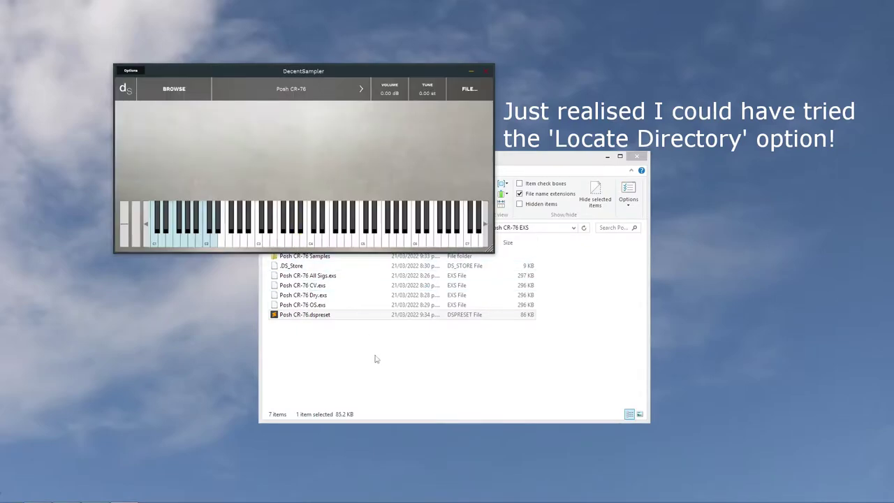
Open Posh CR-76.dspreset in Sublime Text and delete the libraryUrl, libraryCanonicalUrl and libraryBookmark attributes from the DecentSampler tag
left_click(373, 359)
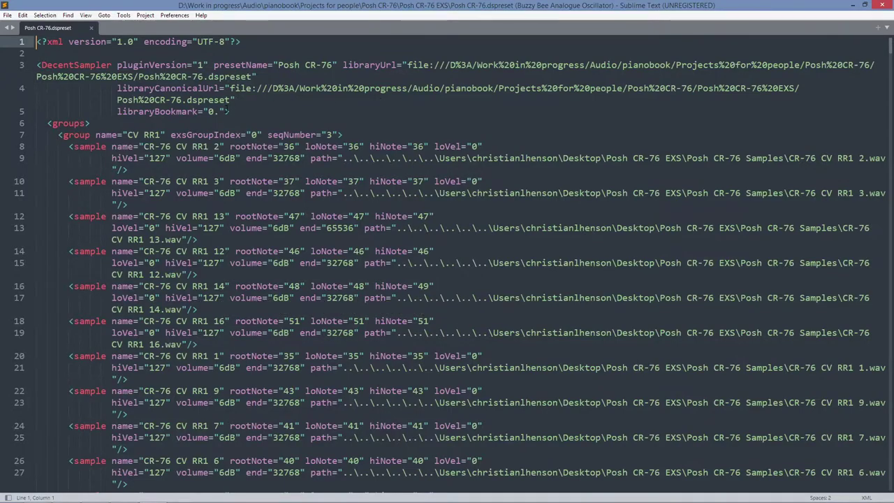
left_click_drag(229, 112, 398, 64)
key("ctrl+shift+Left")
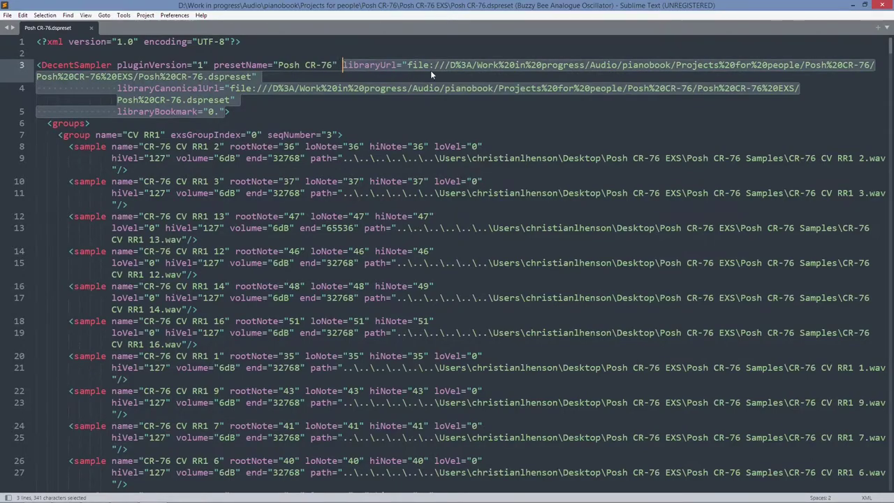
key("BackSpace")
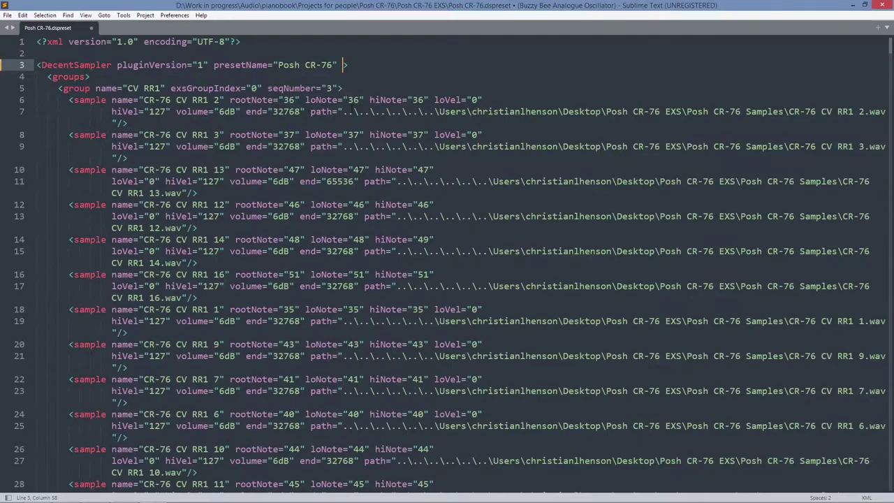
Replace everything before "Posh CR-76 Samples" in all sample paths with path=" and save the preset file
scroll(447, 265, "down", 10)
scroll(447, 265, "up", 10)
left_click_drag(310, 111, 682, 111)
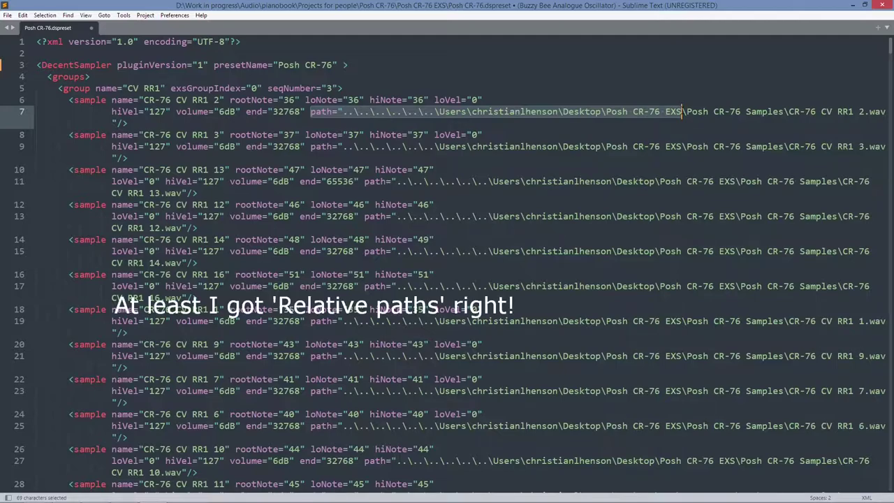
left_click_drag(682, 111, 687, 111)
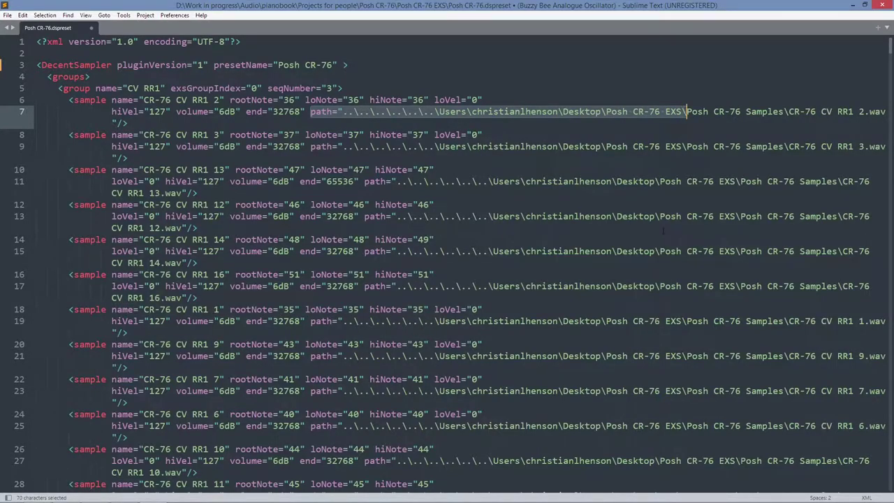
key("ctrl+c")
key("ctrl+h")
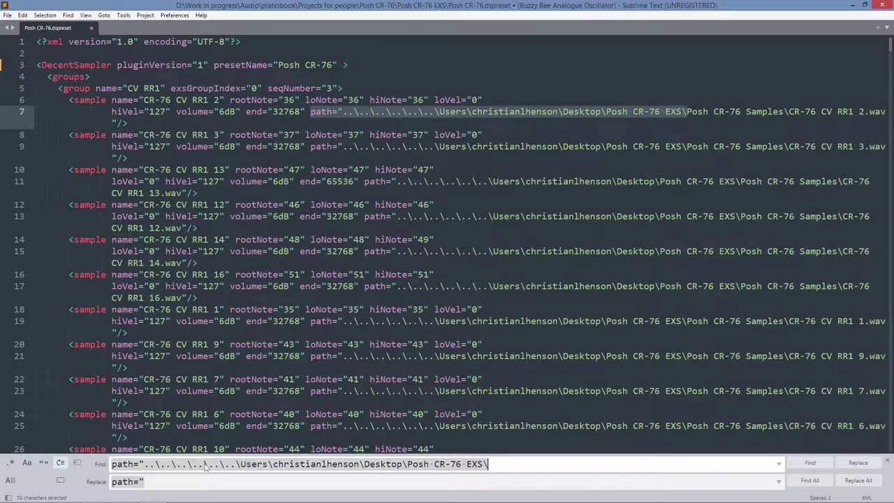
left_click(231, 482)
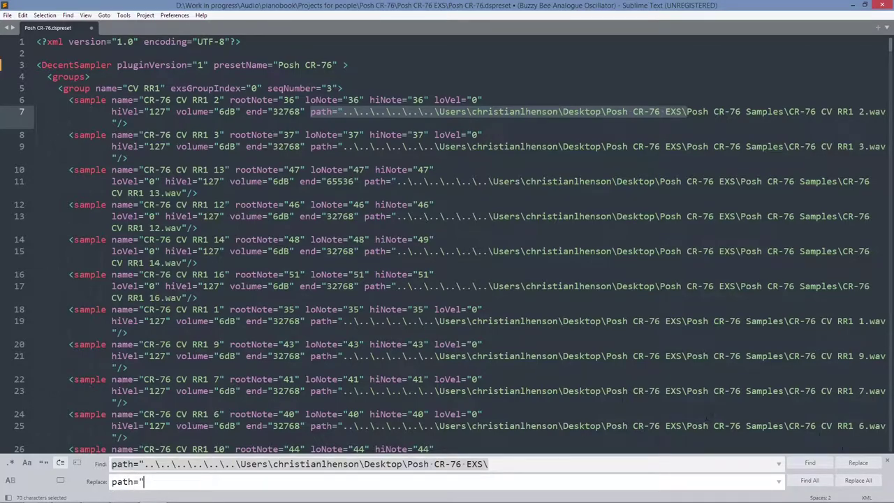
left_click(857, 480)
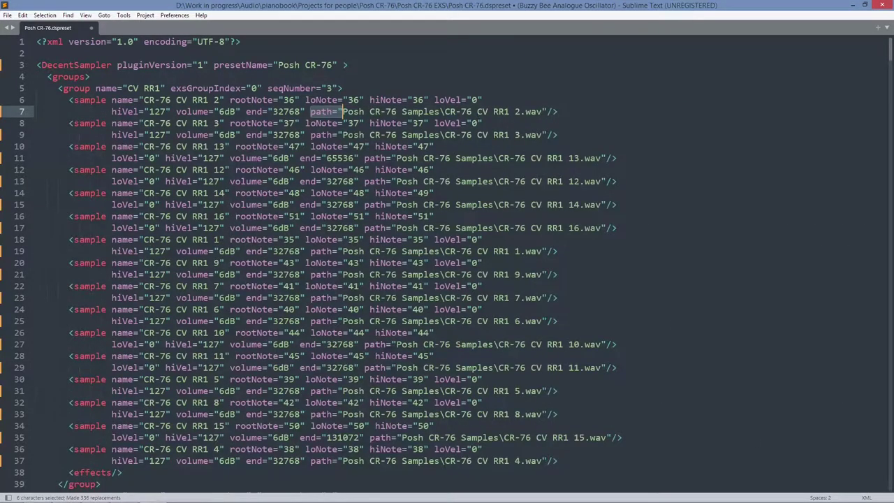
left_click(339, 112)
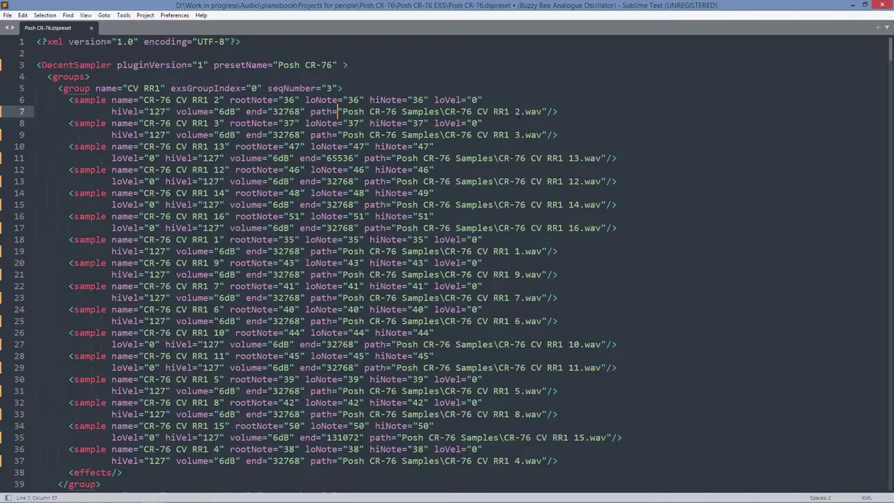
key("ctrl+s")
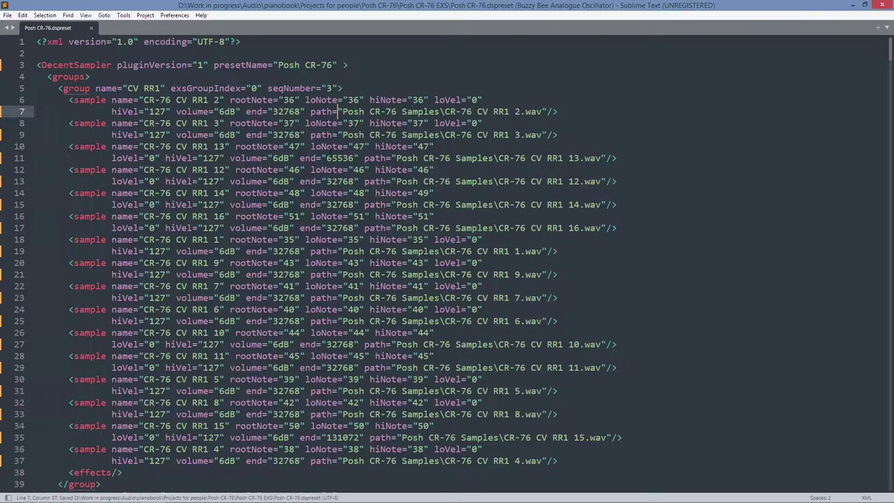
Switch to Decent Sampler and load the edited Posh CR-76.dspreset from the Posh CR-76 EXS folder
key("alt+Tab")
key("alt+Tab")
key("alt+Tab")
key("alt+Tab")
left_click_drag(302, 316, 204, 166)
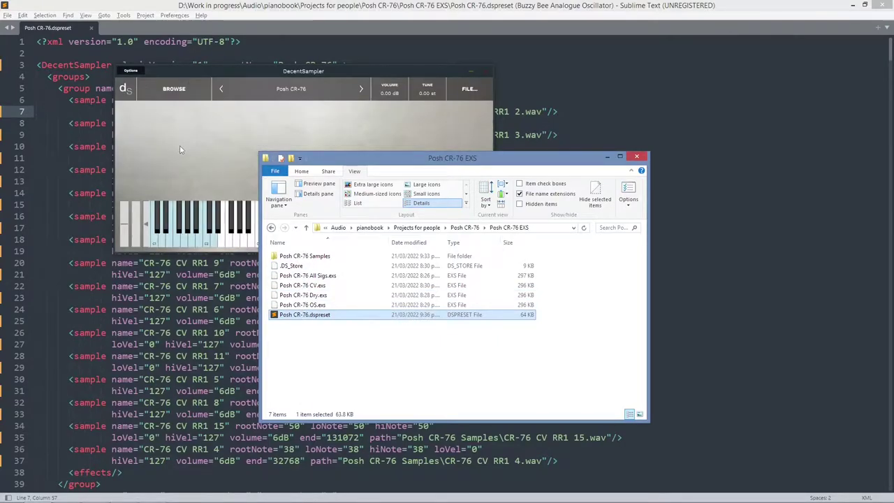
left_click(183, 150)
left_click(220, 222)
left_click_drag(300, 315, 287, 194)
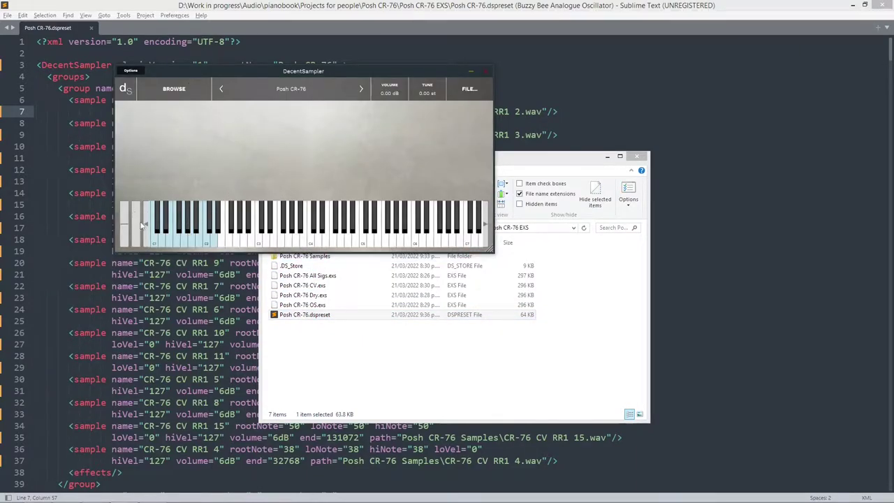
Audition the lowest mapped keys of the reloaded preset on the virtual keyboard, and return to the preset code in Sublime Text
left_click(145, 225)
left_click(198, 233)
left_click(193, 243)
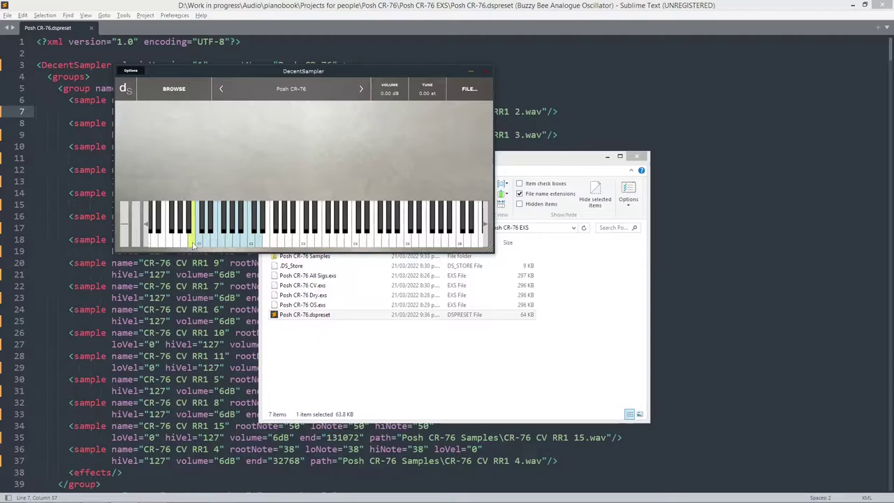
left_click(199, 242)
left_click(206, 243)
left_click(214, 243)
left_click(221, 243)
left_click(236, 243)
left_click(258, 243)
left_click(430, 3)
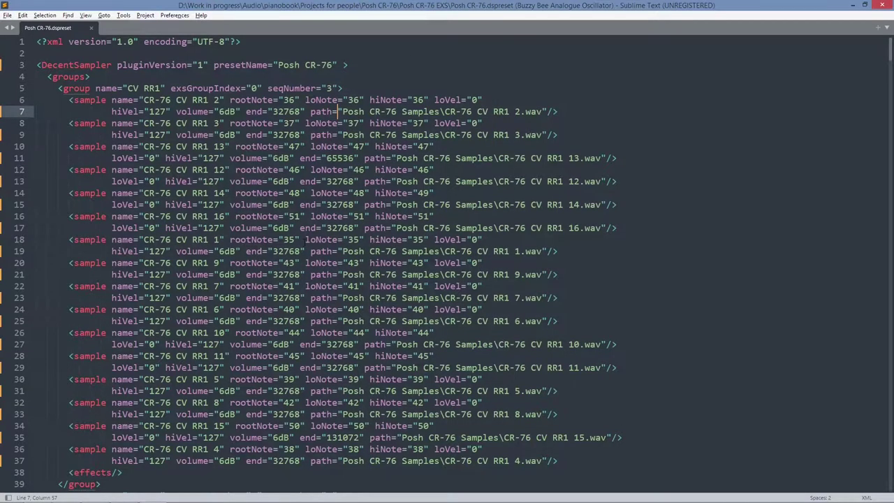
Save the preset file and examine the names and seqNumber values of the CV round-robin groups
key("ctrl+s")
scroll(164, 79, "down", 8)
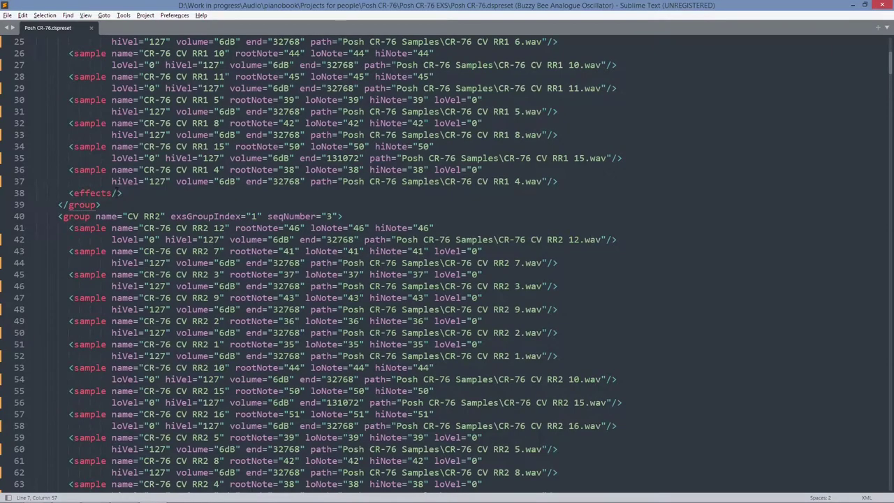
scroll(144, 183, "down", 9)
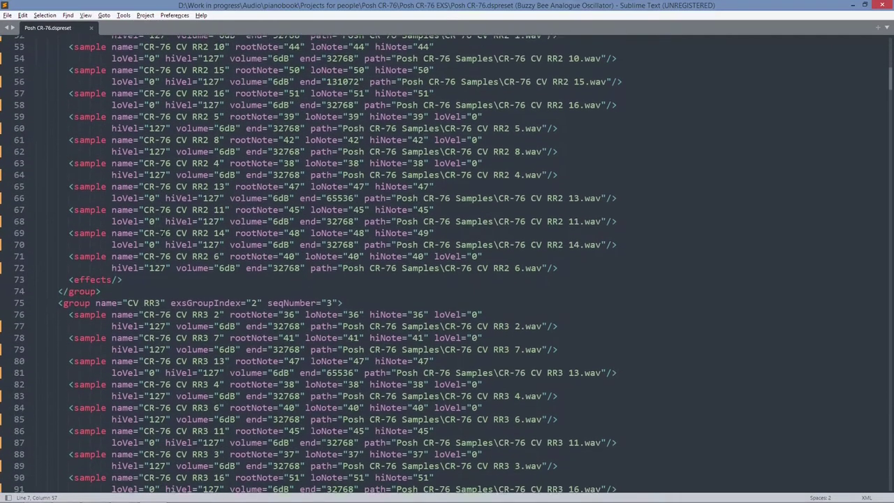
scroll(446, 257, "down", 20)
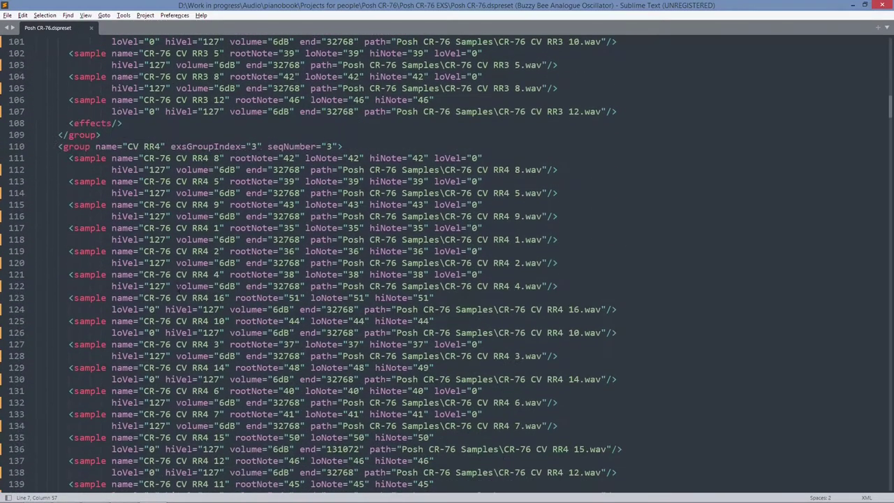
scroll(157, 354, "down", 20)
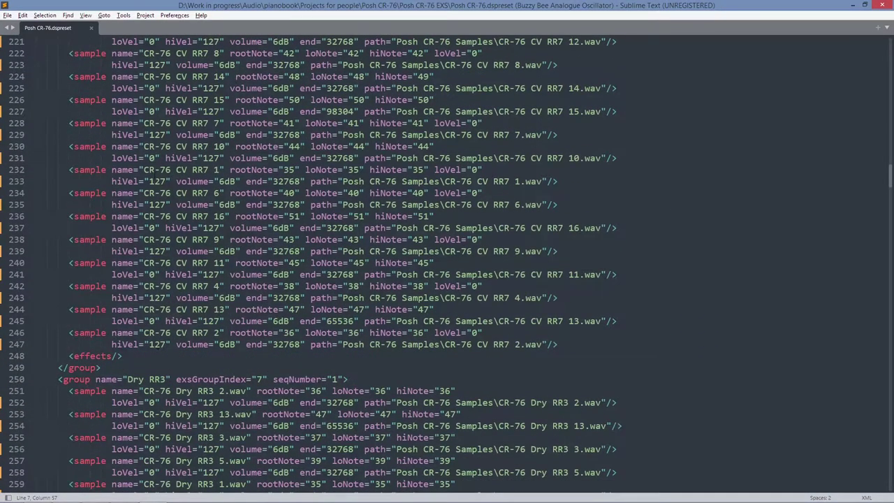
scroll(157, 176, "up", 9)
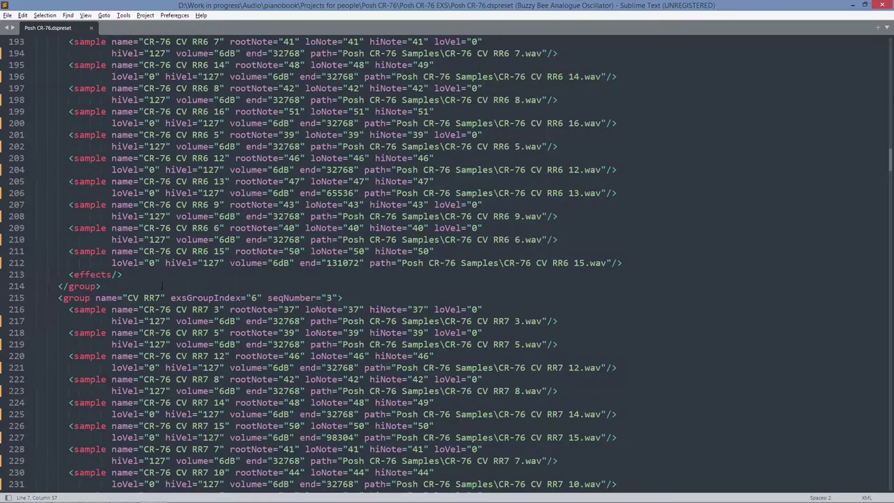
scroll(158, 283, "up", 20)
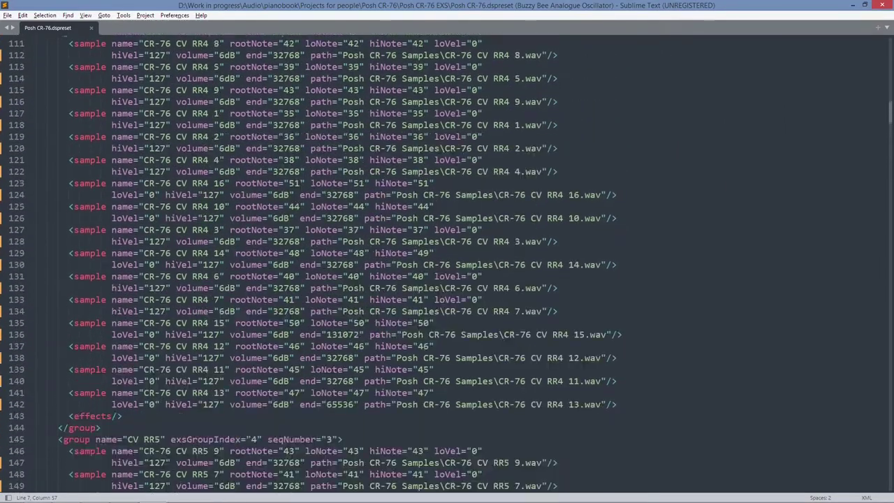
scroll(158, 279, "up", 8)
scroll(158, 279, "down", 20)
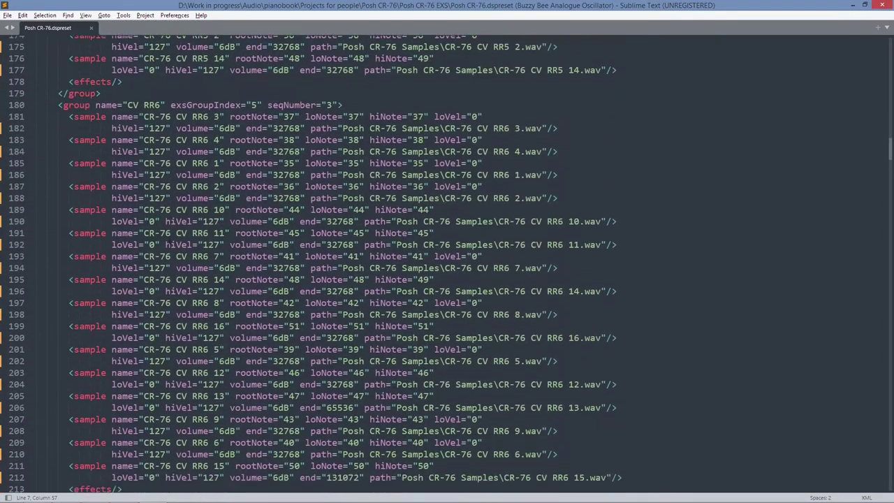
scroll(158, 279, "down", 7)
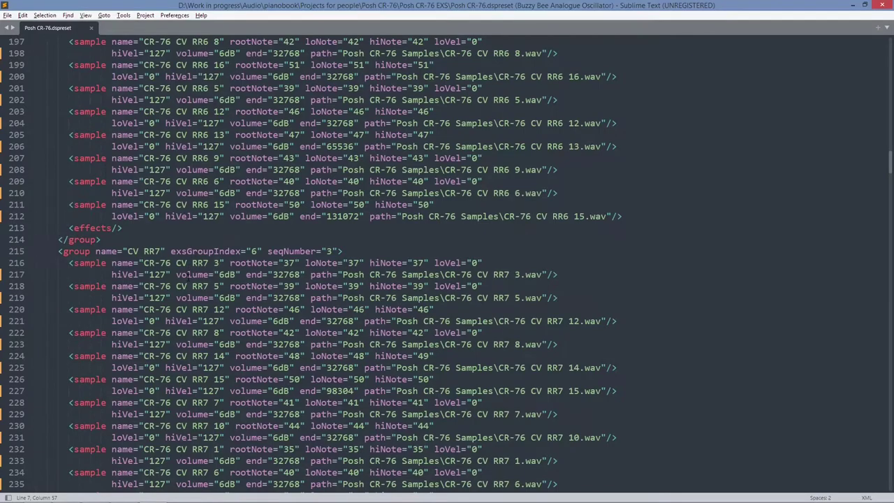
scroll(158, 279, "down", 12)
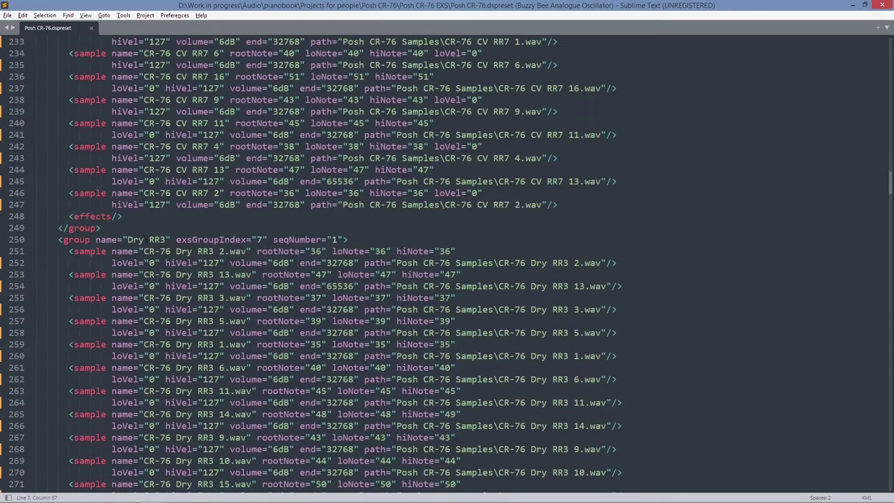
Examine the Dry round-robin groups, checking their names, exsGroupIndex order and seqNumber values
scroll(158, 280, "down", 10)
scroll(157, 279, "up", 9)
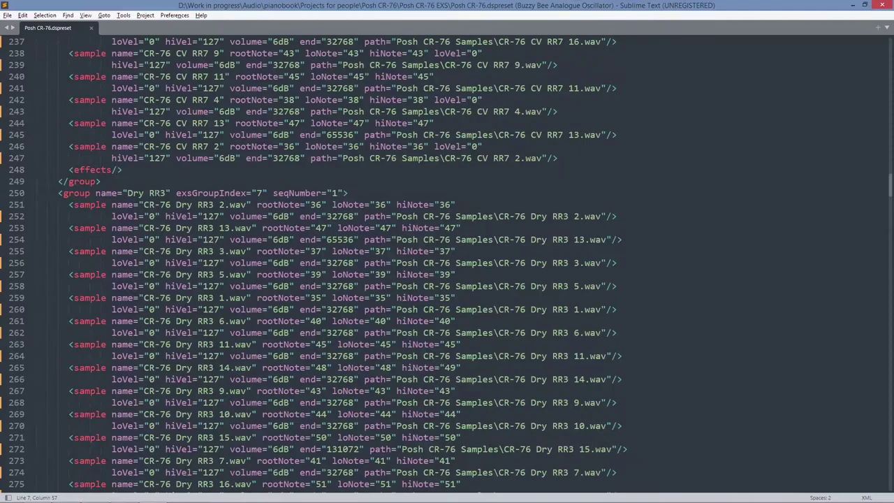
scroll(158, 239, "down", 19)
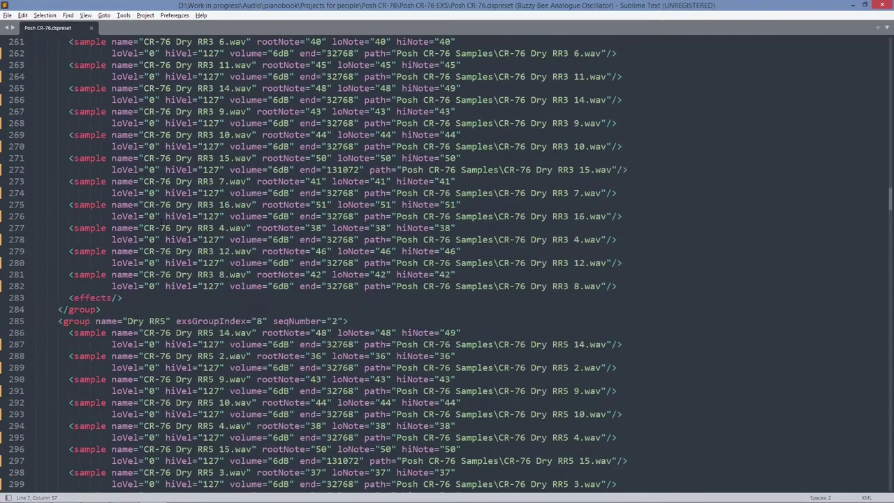
scroll(158, 239, "down", 20)
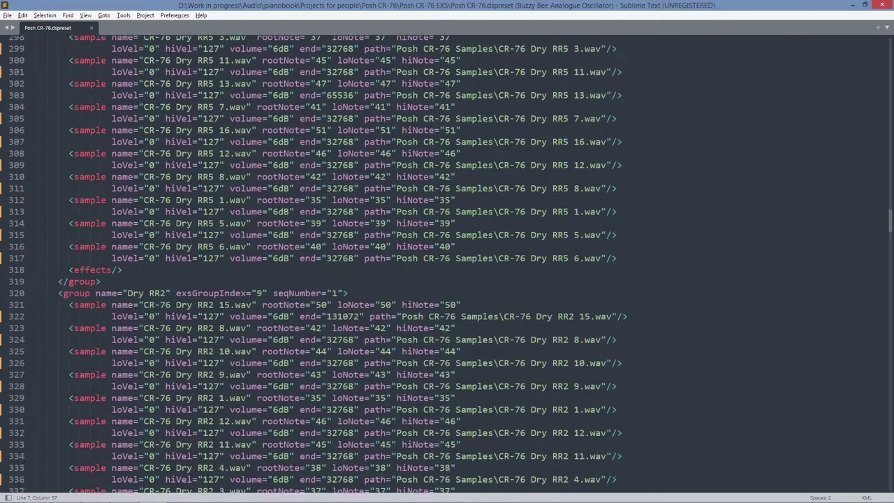
scroll(158, 239, "down", 18)
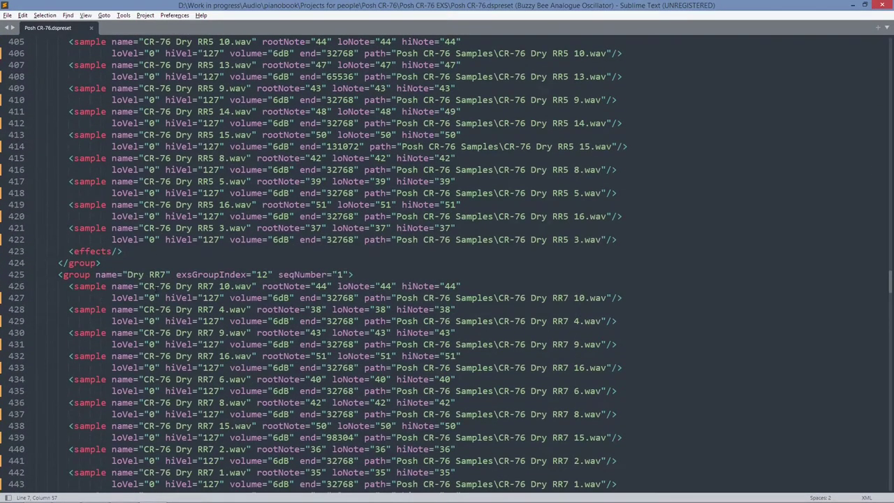
scroll(158, 240, "down", 5)
scroll(159, 228, "down", 7)
scroll(131, 282, "up", 20)
scroll(308, 265, "up", 20)
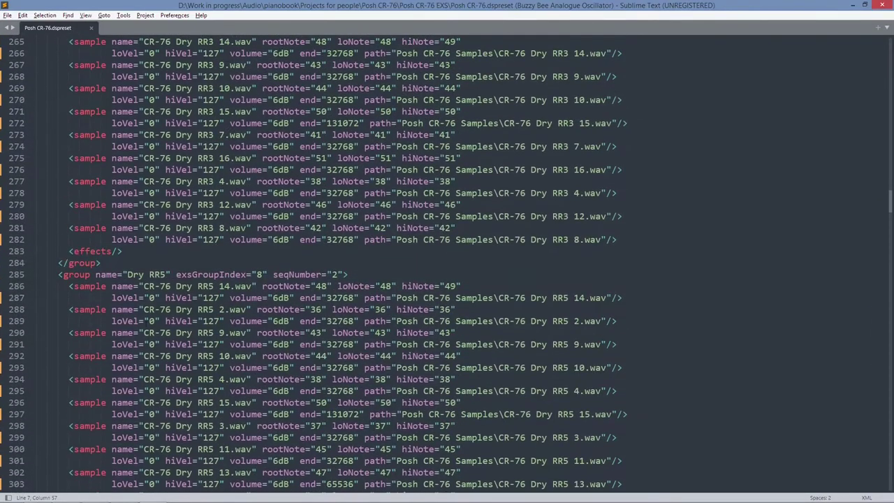
Compare the round-robin numbering across the CV, Dry and OS groups, from CV RR7 back to CV RR5 and on to OS RR5
scroll(342, 264, "up", 15)
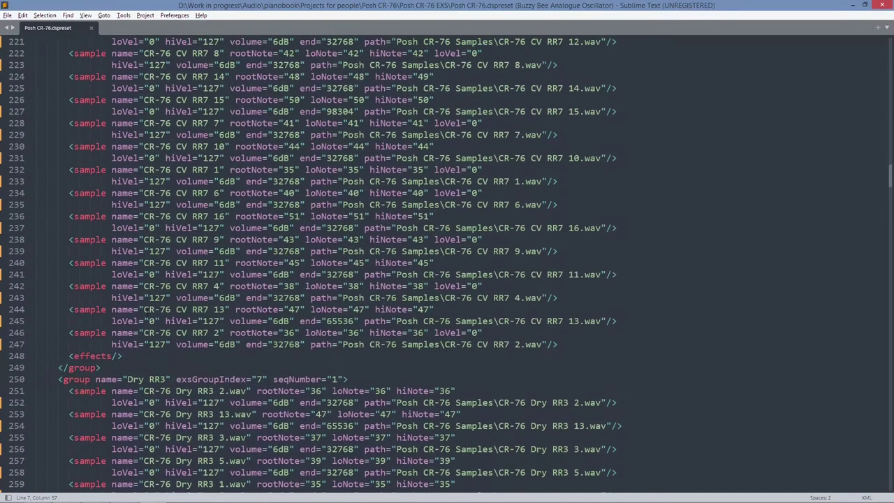
scroll(149, 285, "up", 19)
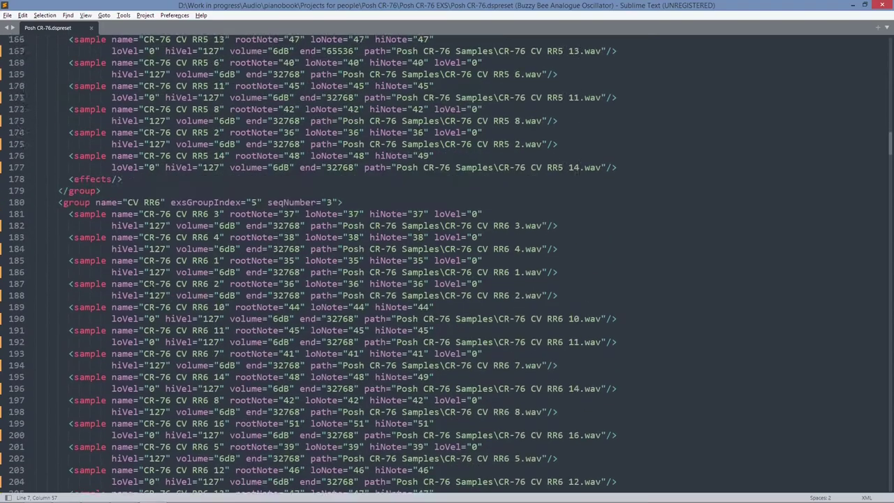
scroll(149, 285, "up", 2)
scroll(149, 285, "down", 4)
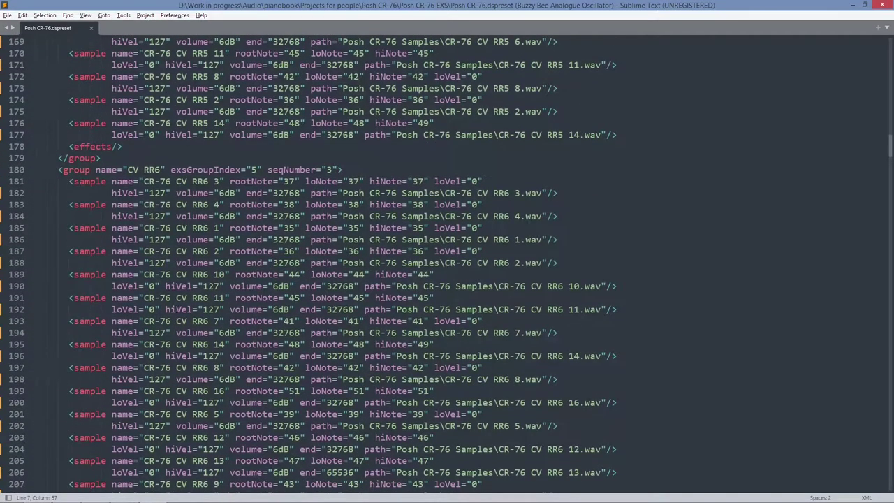
scroll(156, 243, "down", 11)
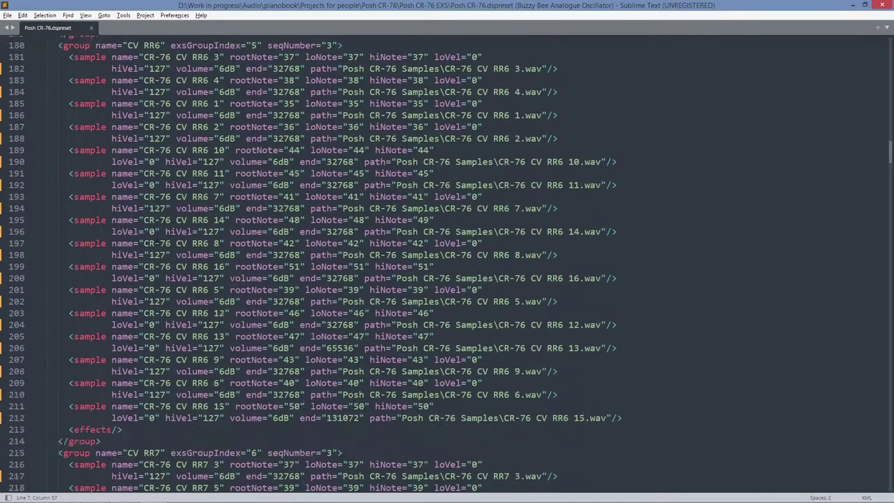
scroll(155, 268, "down", 20)
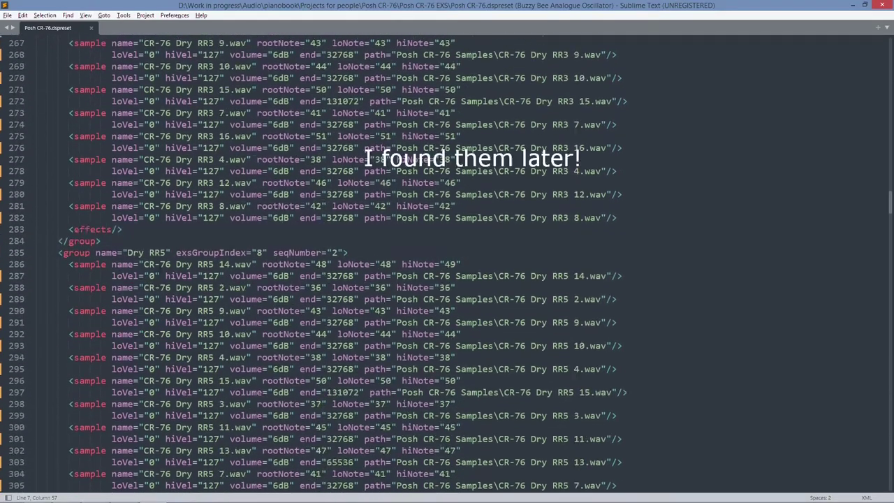
scroll(446, 265, "down", 20)
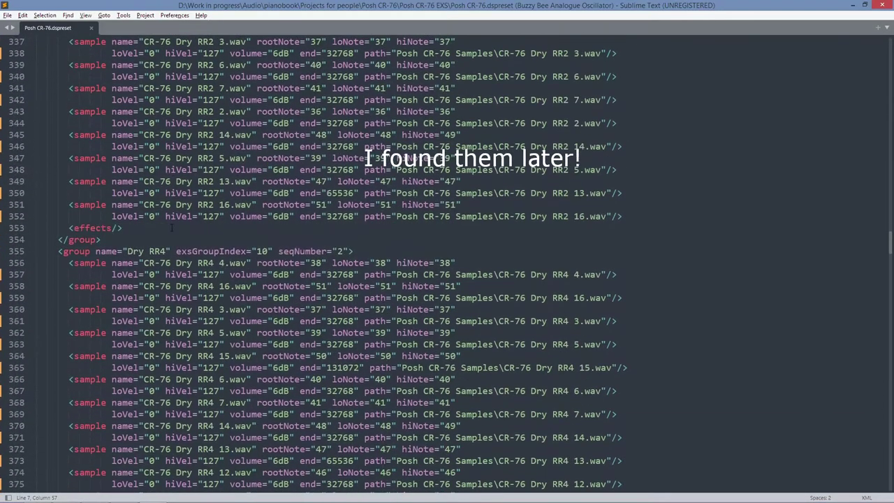
scroll(446, 265, "down", 20)
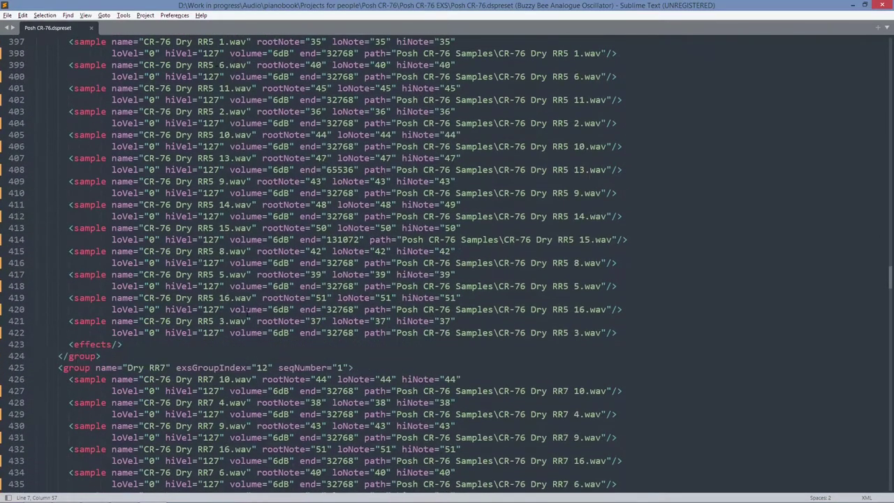
scroll(447, 265, "down", 19)
scroll(447, 265, "down", 20)
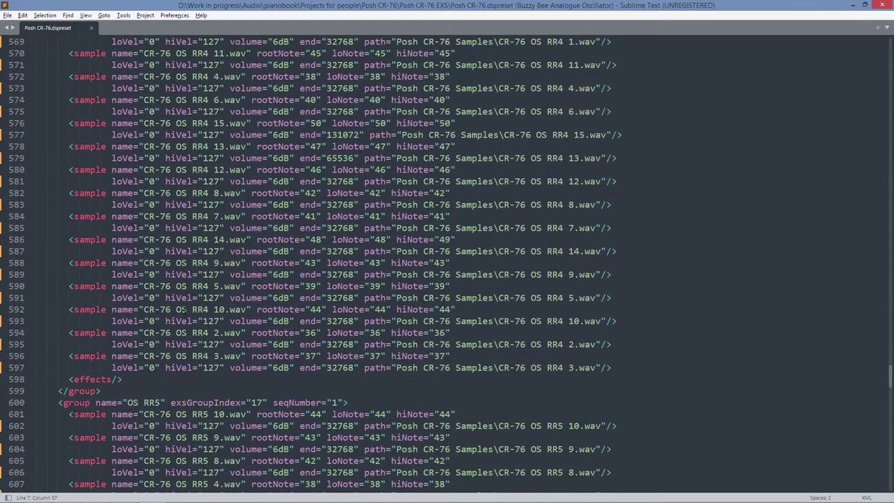
Return to the start of the preset code and review the sequence of CV groups again
left_click_drag(890, 412, 891, 46)
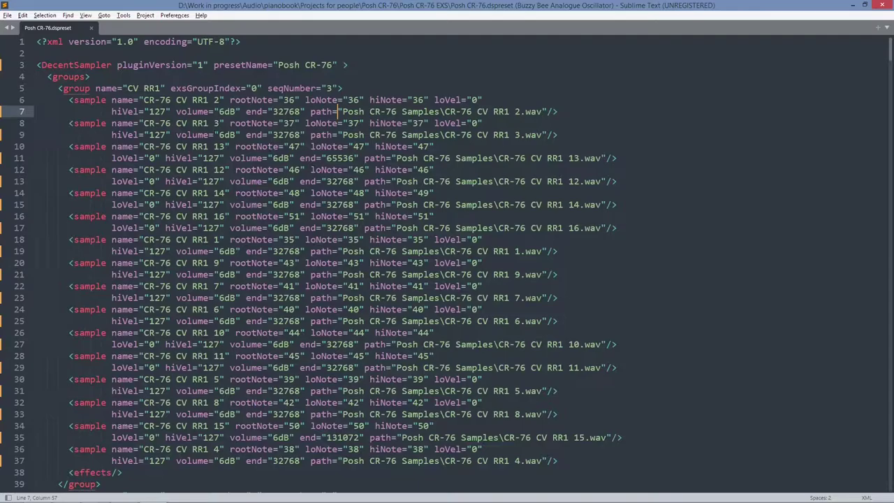
scroll(230, 137, "down", 20)
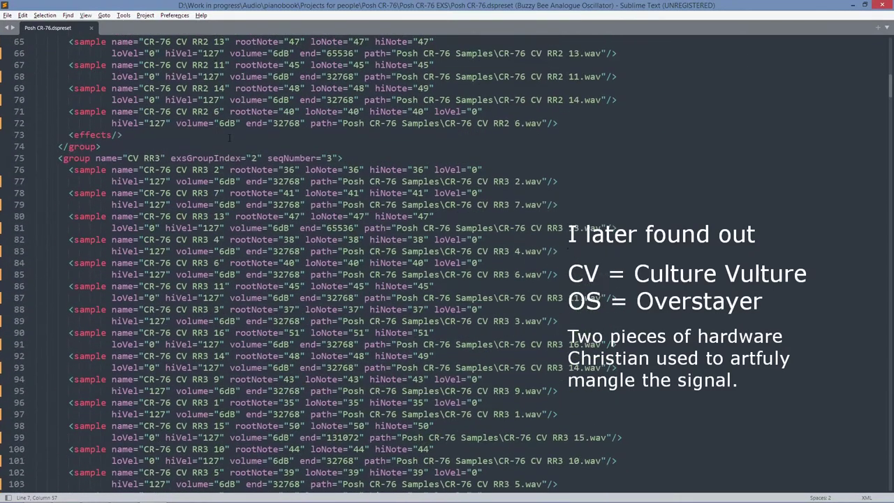
scroll(231, 138, "down", 20)
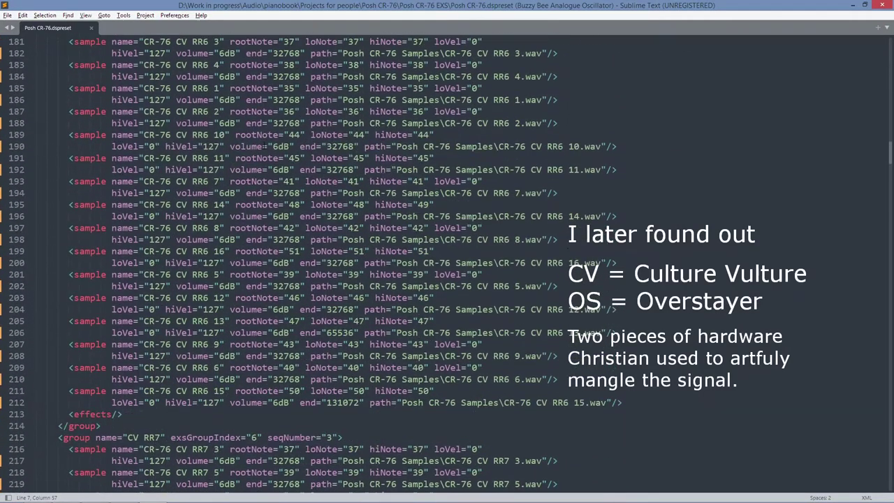
scroll(231, 138, "down", 11)
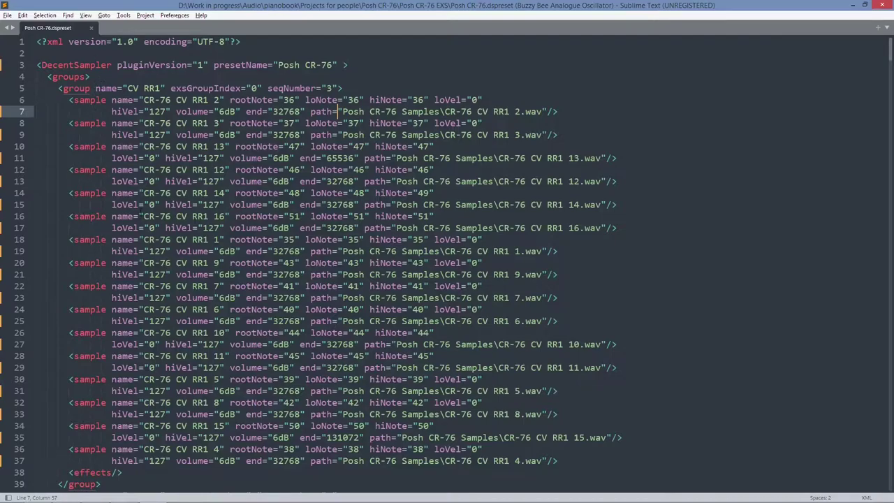
Insert an empty tag="" attribute before the name attribute in the opening tag of the CV RR1 group
mouse_move(66, 493)
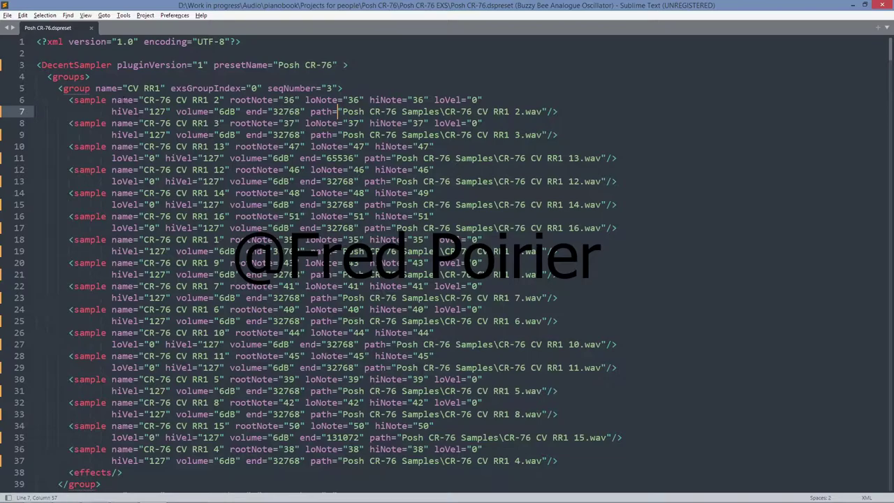
left_click(96, 88)
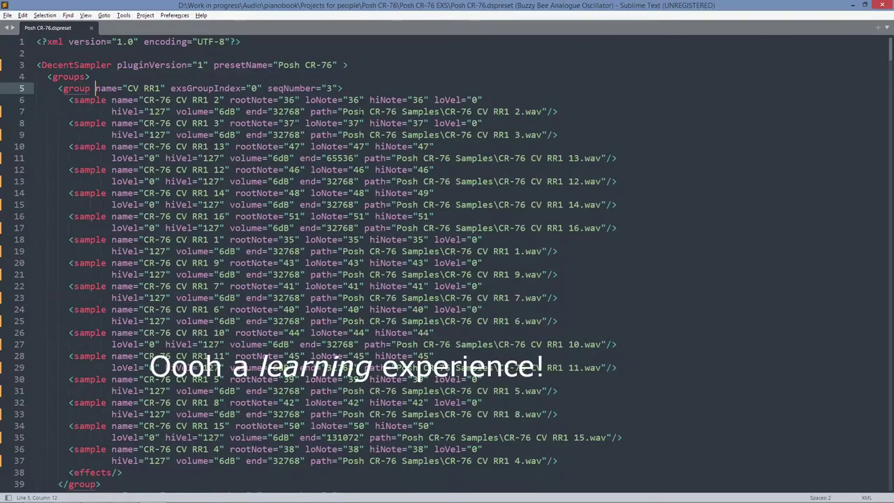
type("tag")
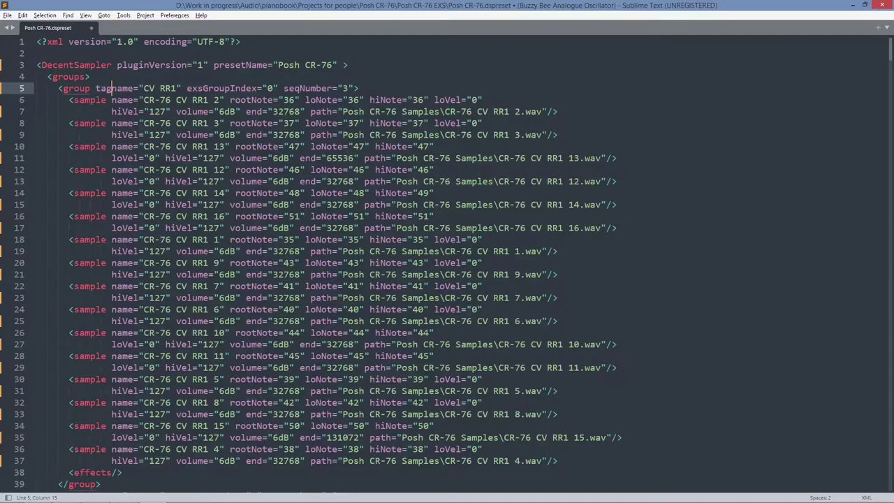
type("=\"\"")
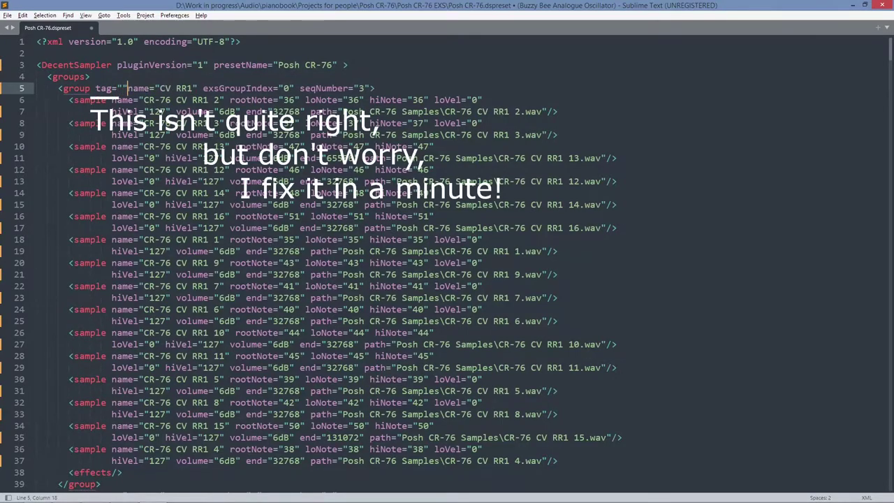
key("Left")
key("Left")
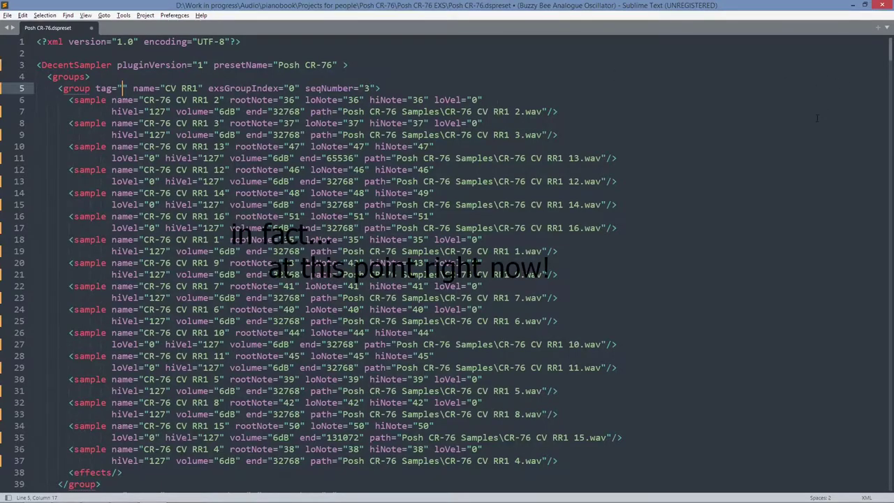
key("Right")
key("Right")
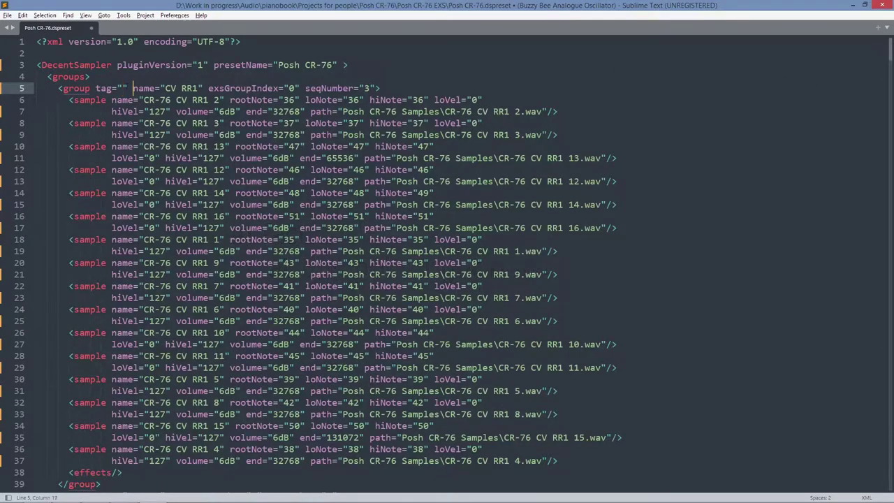
Correct the CV RR1 group's new attribute name to tags and set its value to CV
key("Left")
key("Left")
key("Left")
key("Left")
type("s")
key("Right")
key("Right")
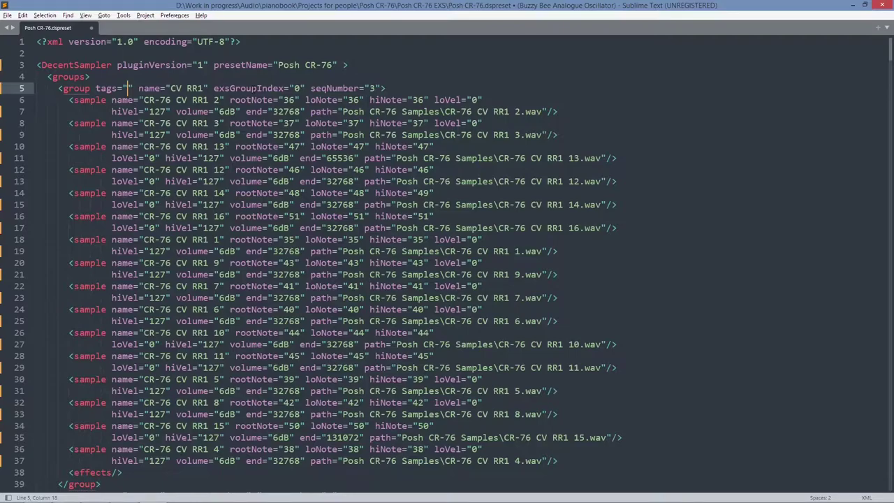
type("CV")
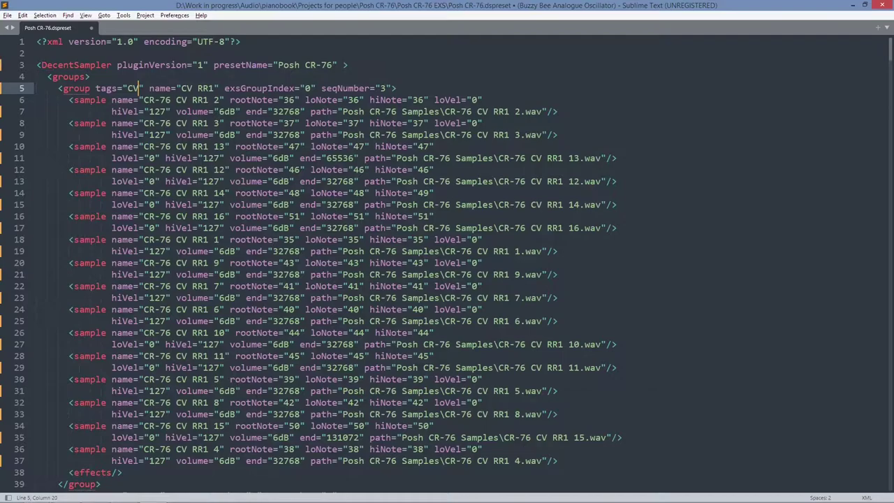
Copy the tags="CV" attribute from the CV RR1 group and insert it before the name in the CV RR2 group's opening tag
key("Right")
key("ctrl+shift+Left")
key("ctrl+shift+Left")
key("ctrl+shift+Left")
key("ctrl+shift+Left")
key("ctrl+c")
scroll(447, 265, "down", 10)
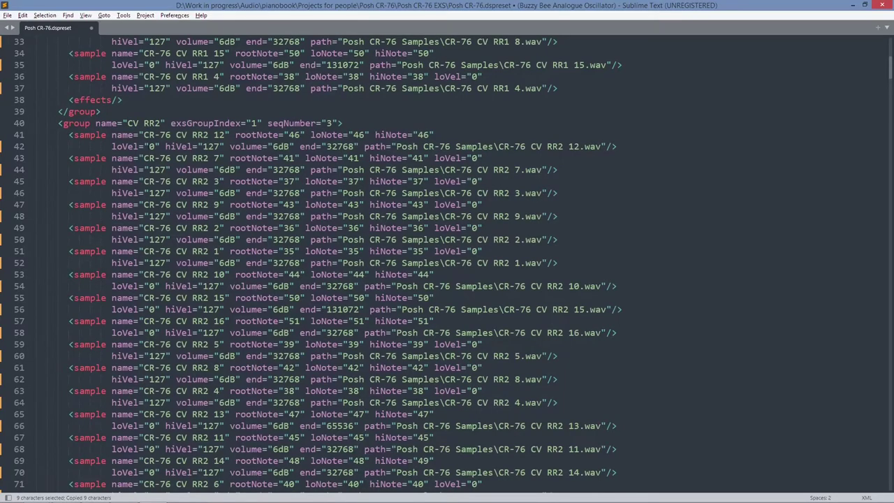
scroll(447, 265, "up", 11)
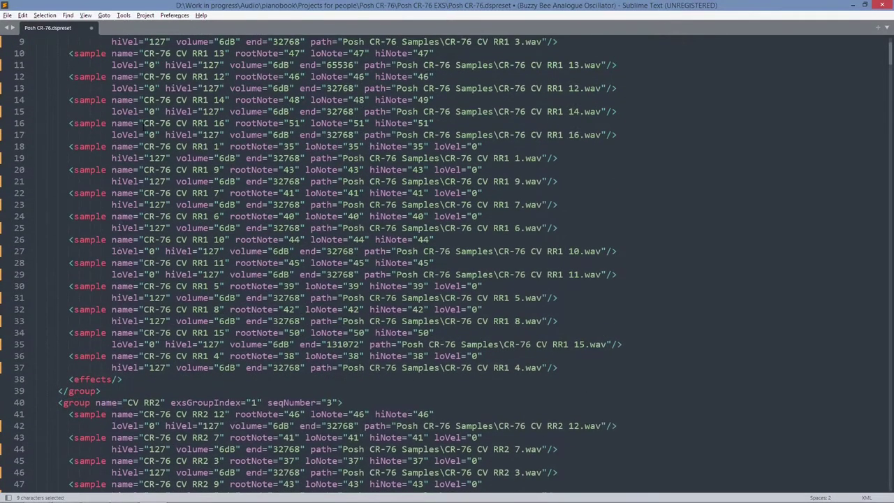
scroll(447, 266, "down", 6)
scroll(128, 239, "down", 1)
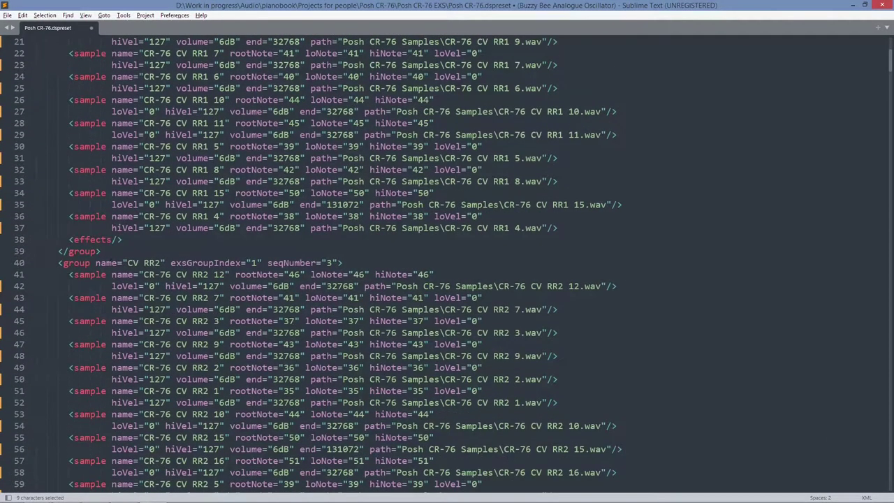
left_click(91, 264)
key("ctrl+v")
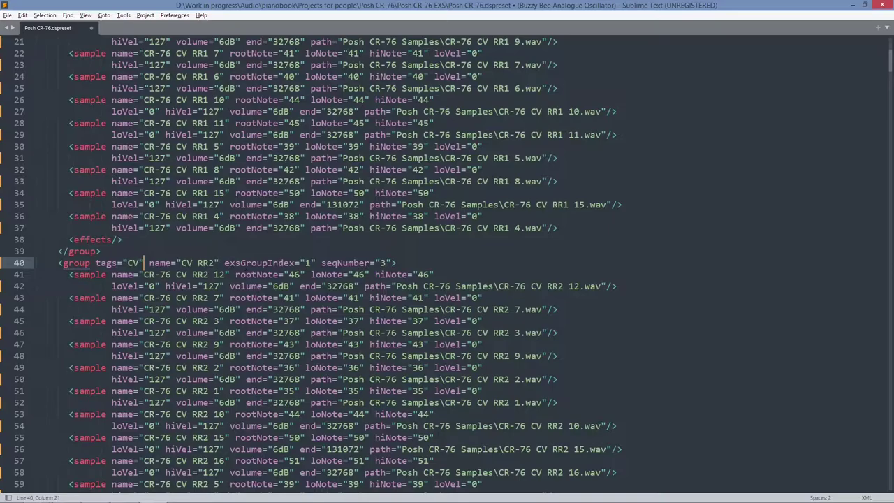
Add tags="CV" before the name attribute in the CV RR3 and CV RR4 group opening tags
scroll(446, 265, "up", 7)
scroll(447, 265, "down", 8)
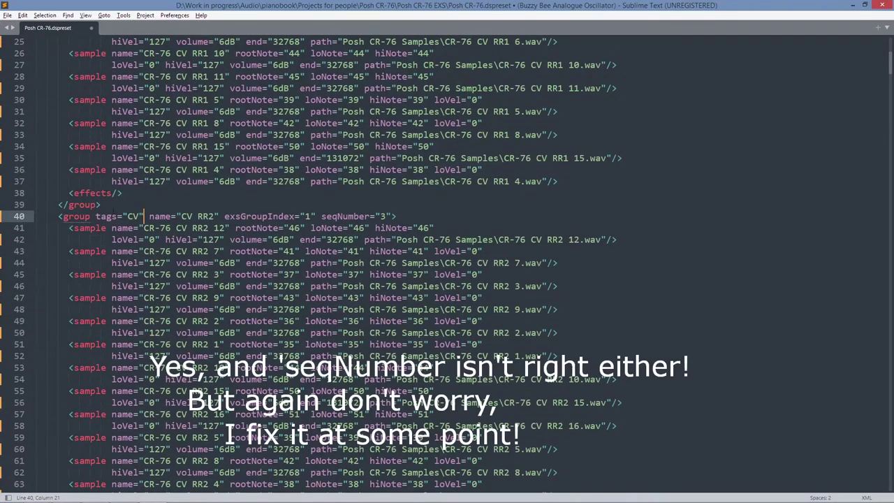
scroll(447, 266, "down", 8)
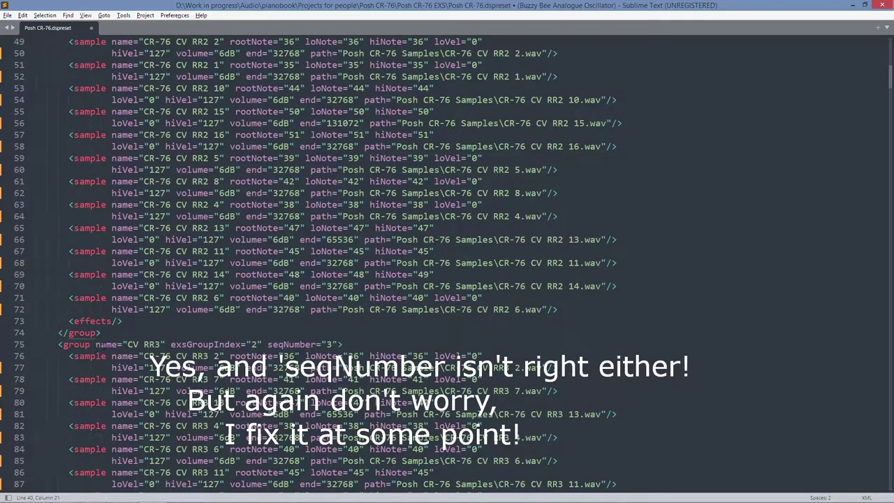
left_click(97, 345)
type("tags=\"CV\"")
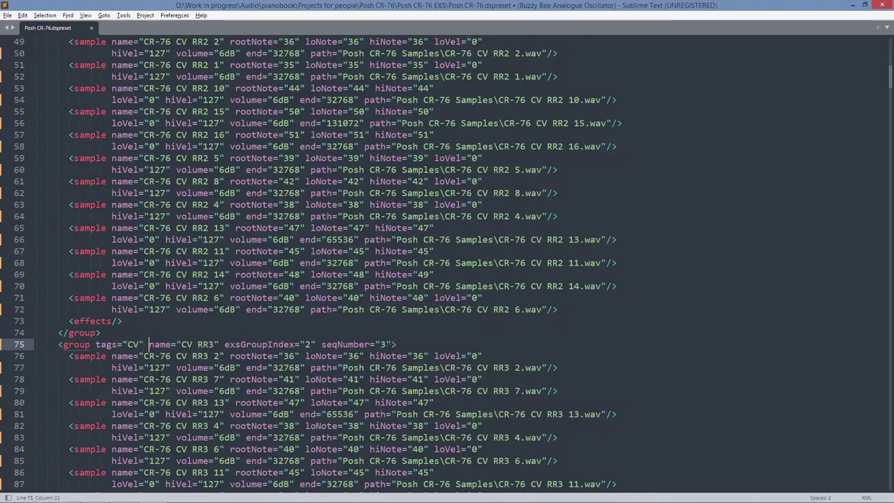
scroll(447, 265, "down", 8)
scroll(447, 265, "down", 4)
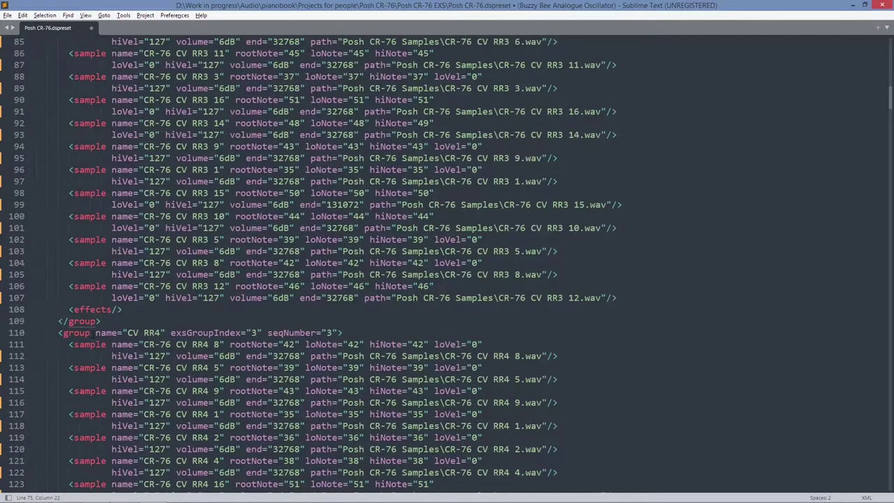
left_click(94, 333)
type("tags=\"CV\"")
Add tags="CV" before the name attribute in the CV RR5, CV RR6 and CV RR7 group opening tags
scroll(327, 320, "down", 12)
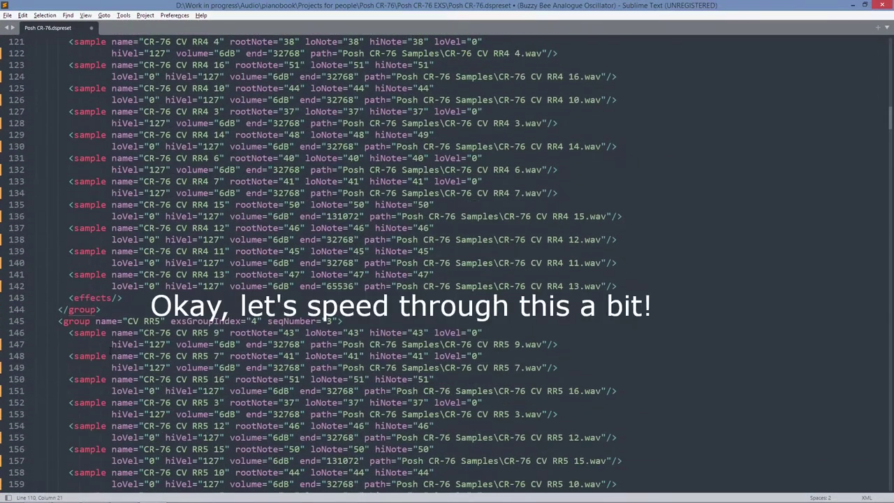
left_click(95, 321)
key("ctrl+v")
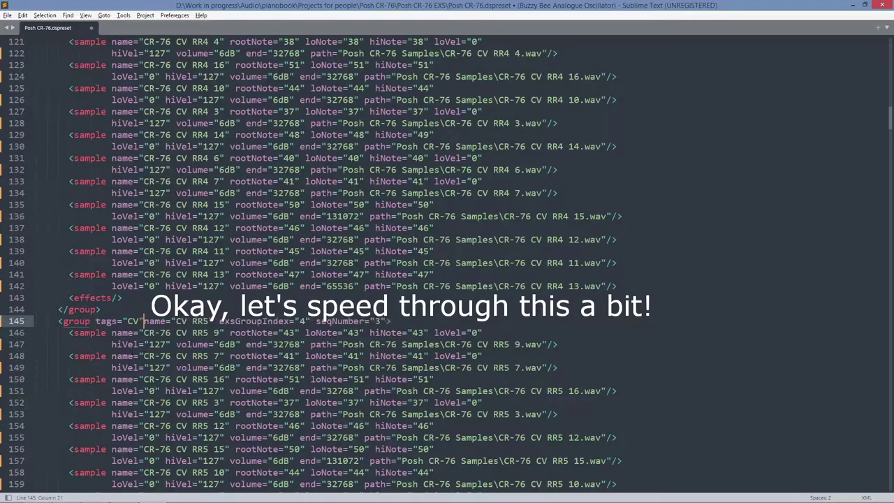
scroll(447, 266, "down", 2)
scroll(277, 299, "down", 5)
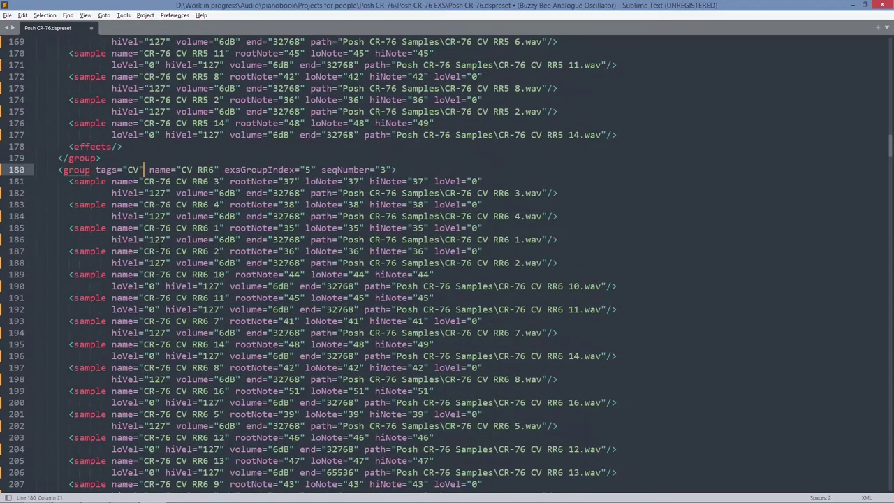
scroll(263, 170, "down", 9)
left_click(95, 251)
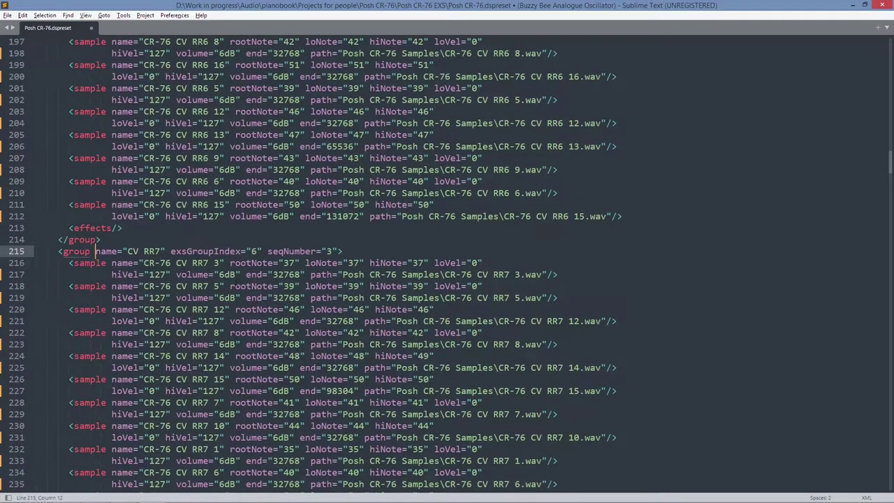
key("ctrl+v")
Insert a tags attribute before the name in the Dry RR3 group's opening tag and set its value to DrySig
scroll(95, 250, "down", 12)
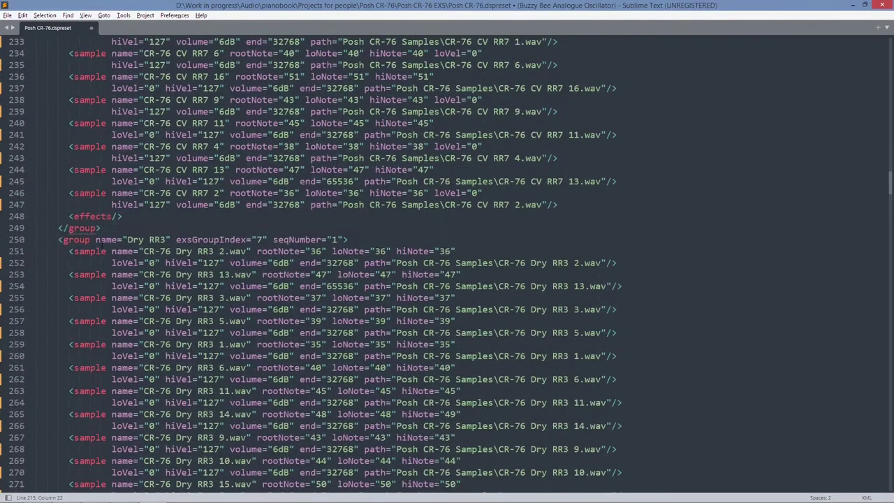
left_click(96, 239)
key("ctrl+v")
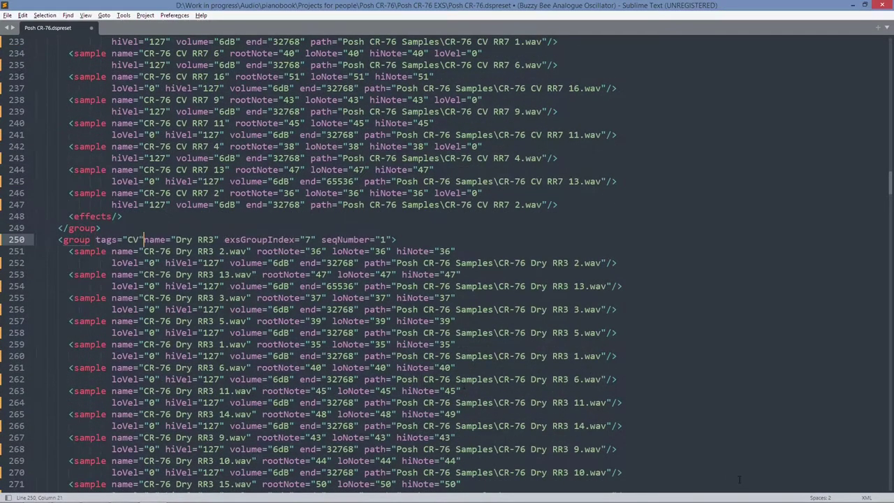
key("Left")
key("Left")
key("BackSpace")
key("BackSpace")
type("Dry")
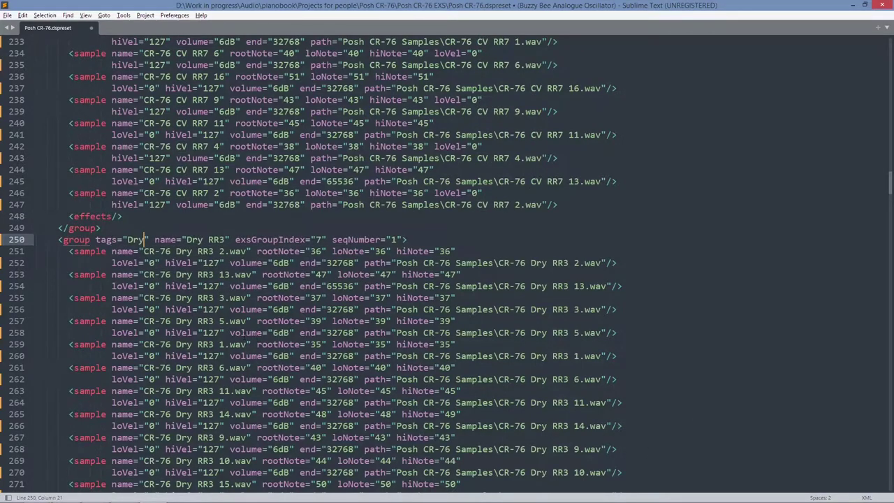
type("Sig")
Return to the start of the preset and extend the CV RR1 group's tags value to CVSig
scroll(447, 258, "up", 9)
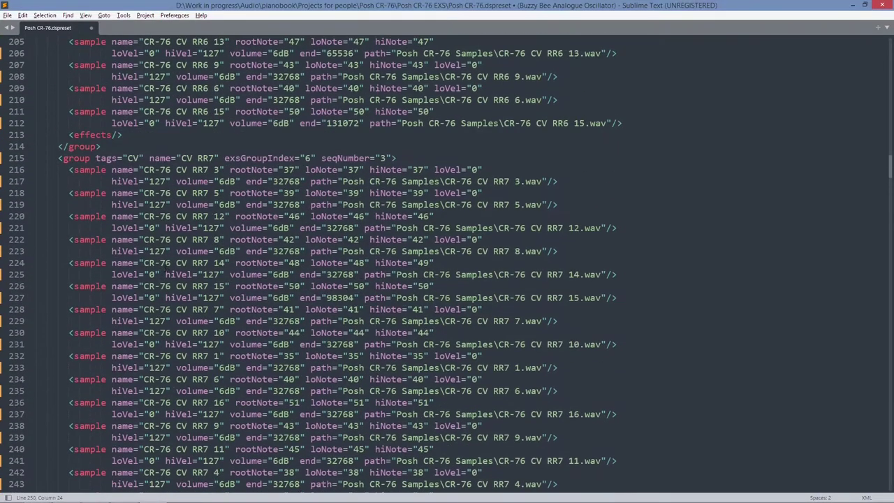
scroll(447, 259, "down", 9)
scroll(447, 259, "up", 20)
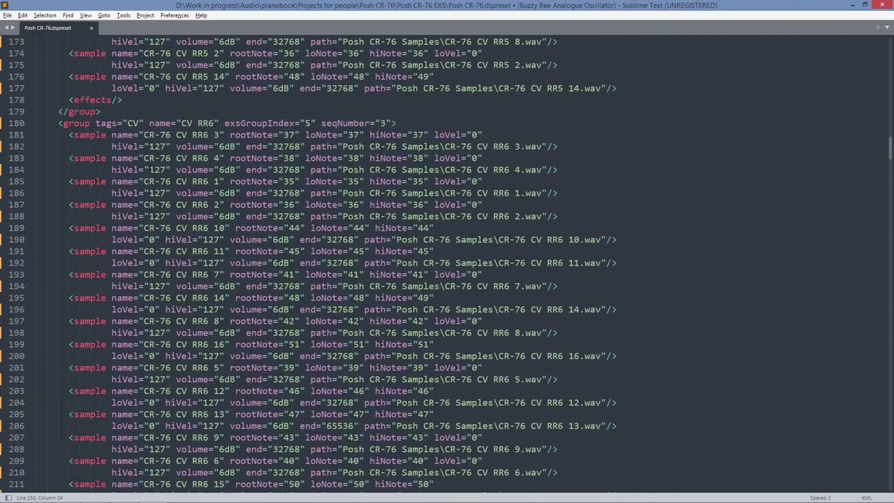
scroll(447, 258, "up", 20)
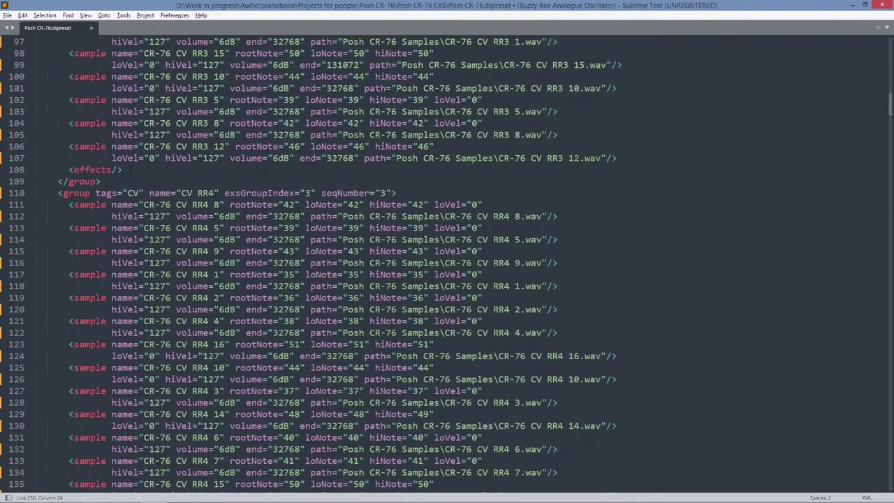
scroll(447, 259, "up", 12)
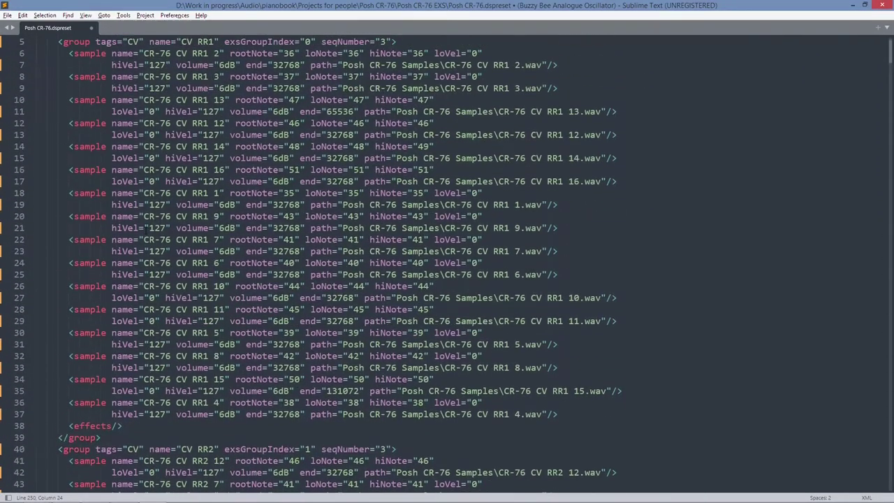
scroll(447, 258, "up", 4)
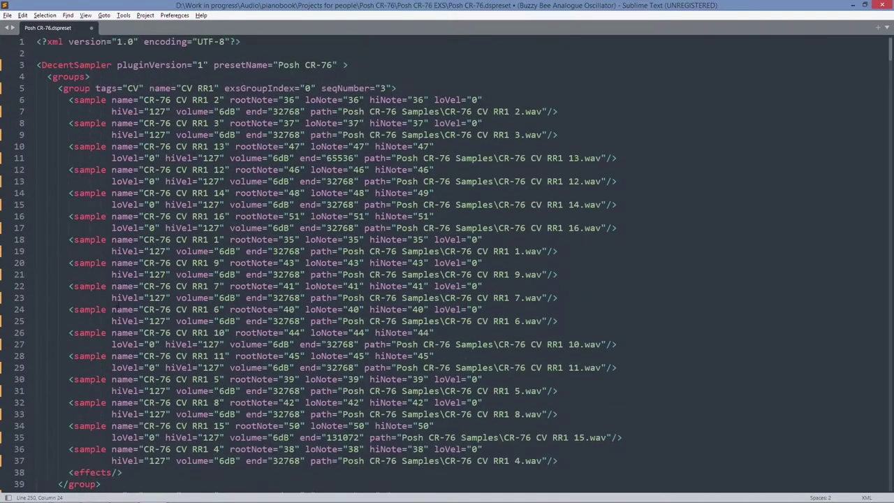
left_click(138, 88)
type("Sig")
Change the CV RR2 group's tags value to CVSig and copy the Sig suffix for reuse
scroll(447, 259, "down", 9)
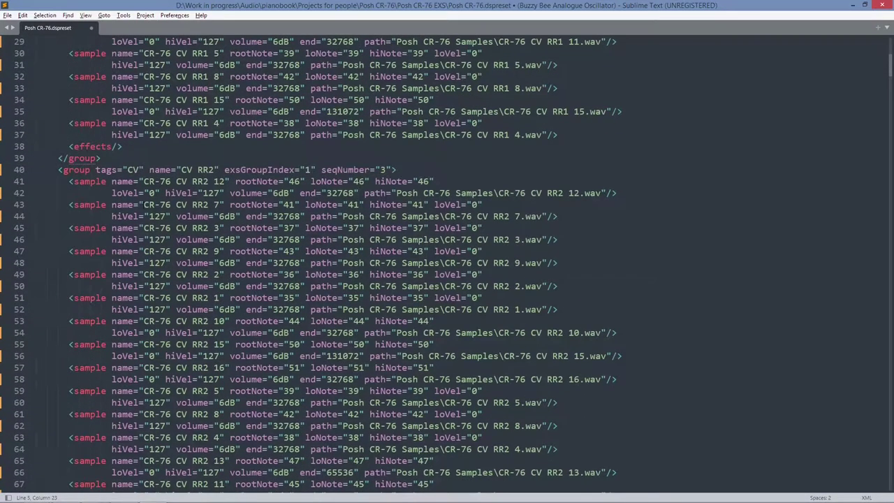
left_click(142, 169)
type("Sig")
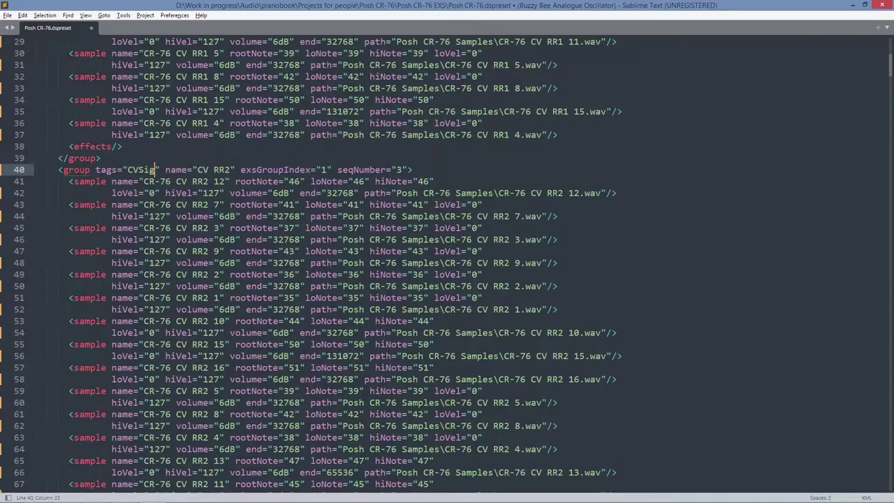
key("shift+Left")
key("shift+Left")
key("shift+Left")
key("ctrl+c")
Append the copied Sig suffix to the tags values of the CV RR3 and CV RR4 groups
scroll(146, 170, "down", 11)
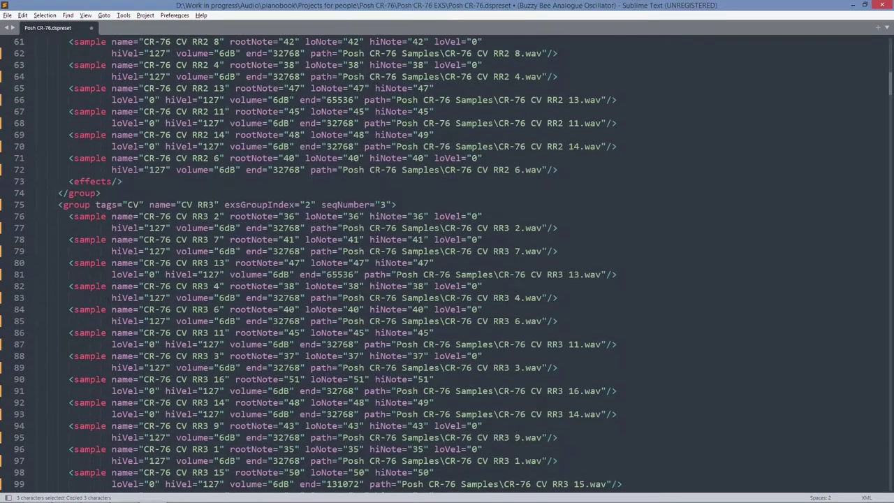
left_click(137, 205)
key("ctrl+v")
scroll(135, 328, "down", 8)
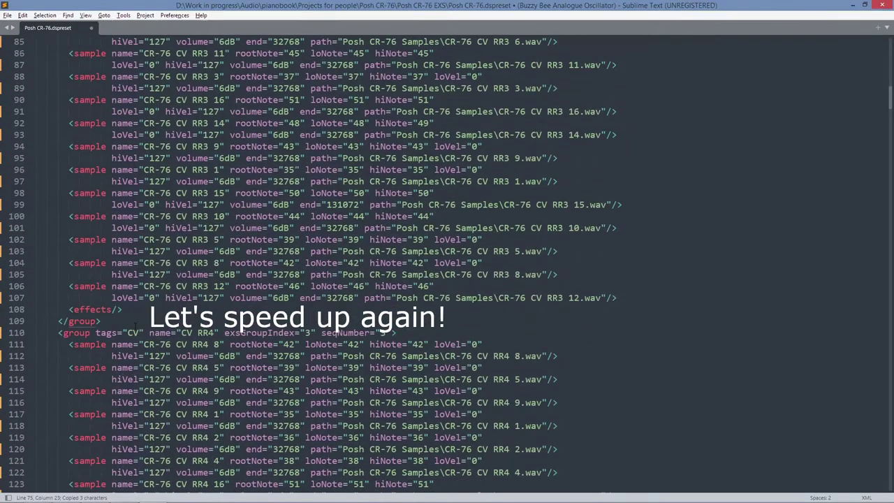
left_click(139, 333)
key("ctrl+v")
Append the Sig suffix to the tags values of the CV RR6 and CV RR7 groups, making them CVSig
scroll(138, 329, "down", 9)
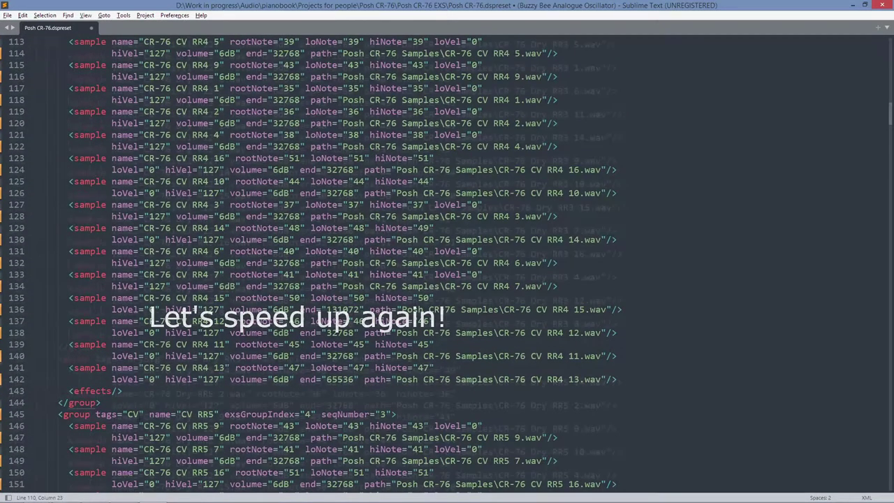
left_click(138, 217)
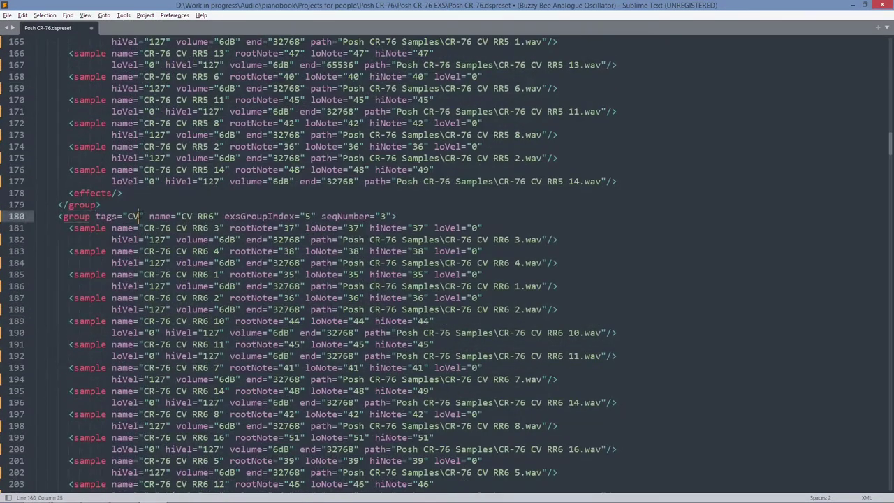
key("ctrl+v")
scroll(139, 217, "down", 12)
left_click(139, 206)
key("ctrl+v")
Copy the tags="DrySig" attribute from the Dry RR3 group into the Dry RR5 group's opening tag
scroll(143, 279, "down", 9)
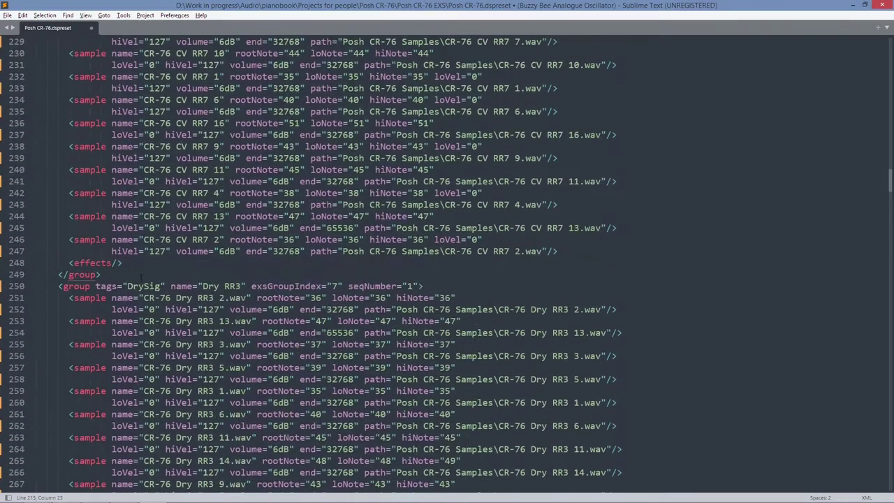
scroll(144, 279, "down", 5)
left_click_drag(165, 99, 96, 100)
key("ctrl+c")
scroll(96, 100, "down", 12)
left_click(164, 88)
key("ctrl+v")
Add tags="DrySig" to the Dry RR2 group, the Dry RR4 group and the Dry group that follows it
scroll(165, 88, "down", 8)
left_click(91, 216)
scroll(91, 217, "down", 9)
left_click(90, 298)
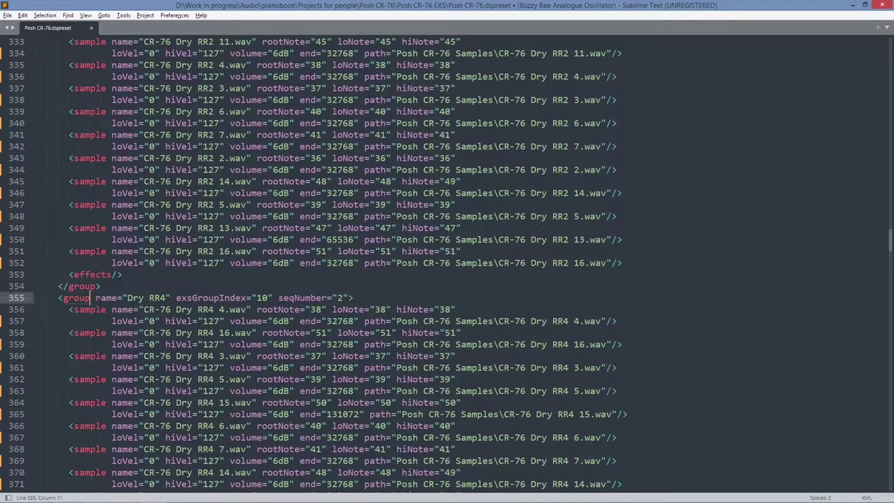
key("ctrl+v")
scroll(91, 298, "down", 12)
left_click(91, 286)
key("ctrl+v")
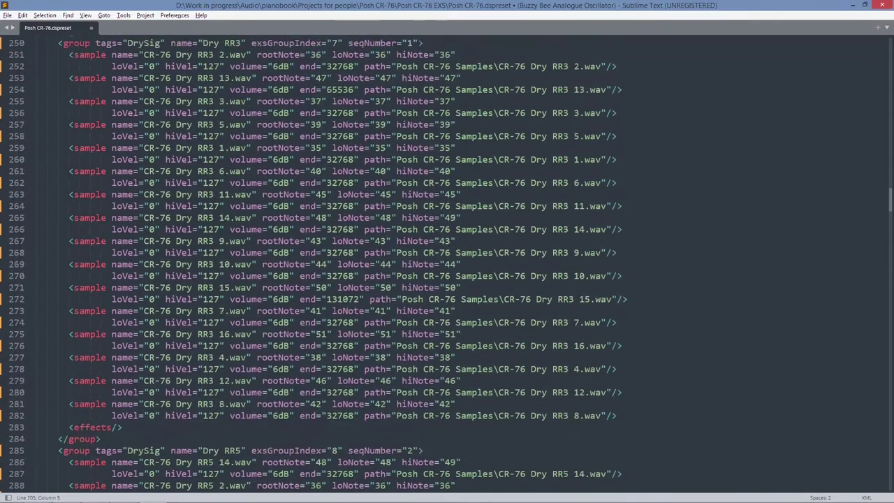
Insert the tags attribute into the OS RR1 group's opening tag and change its value to OSSig
scroll(123, 301, "down", 20)
left_click(91, 308)
key("ctrl+v")
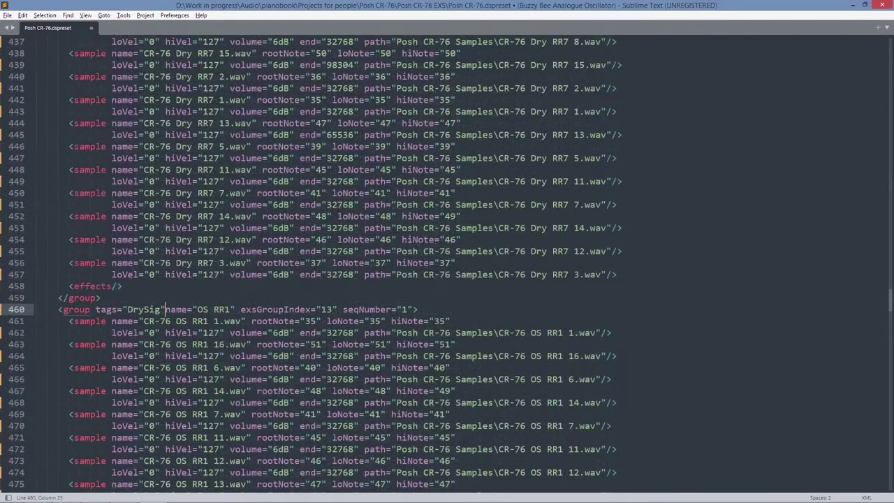
left_click(127, 309)
key("Right")
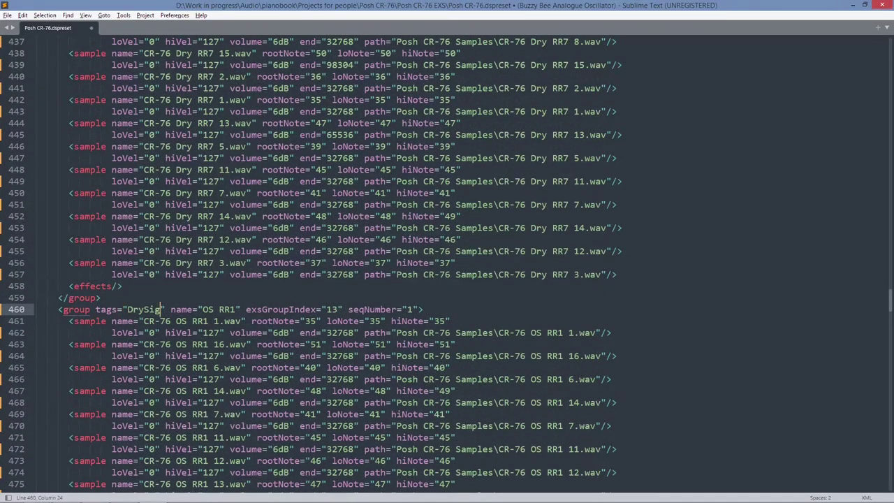
key("shift+Right")
key("shift+Right")
key("shift+Right")
type("OS")
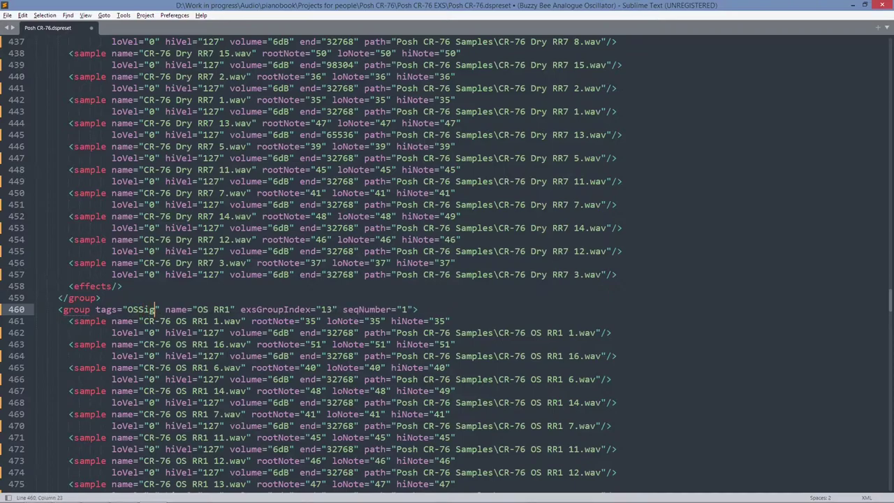
Copy the tags="OSSig" attribute from the OS RR1 group into the OS RR3 group's opening tag
key("ctrl+shift+Left")
key("Right")
key("Right")
key("ctrl+shift+Left")
key("ctrl+shift+Left")
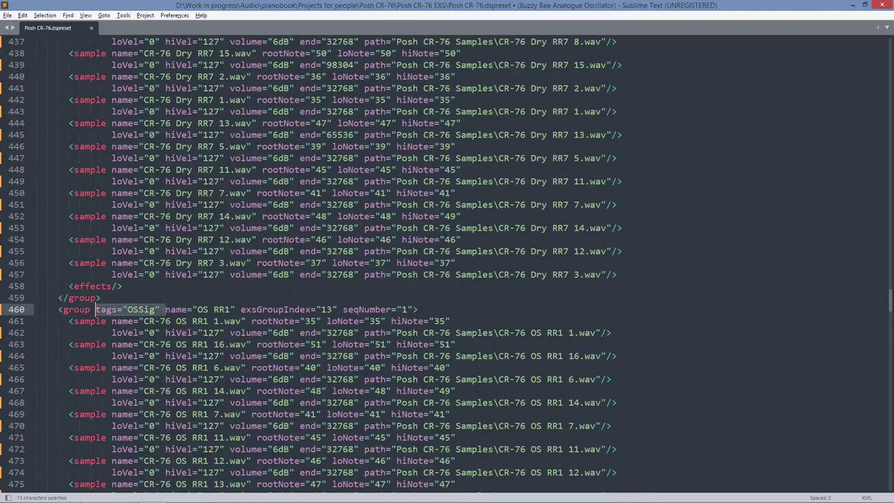
left_click(96, 286)
key("ctrl+v")
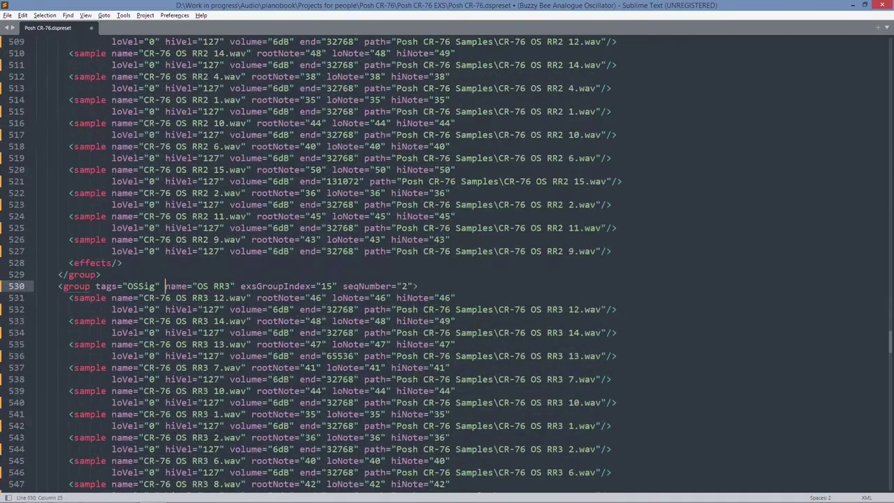
Add tags="OSSig" before the name attribute in the two OS groups between OS RR3 and OS RR6
scroll(96, 321, "down", 11)
left_click(96, 321)
key("ctrl+v")
scroll(95, 321, "down", 10)
left_click(96, 403)
key("ctrl+v")
Add tags="OSSig" before the name attribute in the OS RR6 and OS RR7 group opening tags
scroll(96, 403, "down", 10)
left_click(96, 438)
key("ctrl+v")
scroll(96, 437, "down", 9)
scroll(71, 297, "down", 6)
left_click(96, 239)
key("ctrl+v")
scroll(96, 240, "down", 7)
left_click(95, 321)
key("ctrl+v")
key("ctrl+z")
Review the opening tags of the last OS groups to check their OSSig tags
scroll(404, 197, "up", 13)
scroll(447, 265, "down", 12)
scroll(447, 265, "up", 7)
scroll(447, 265, "up", 10)
scroll(447, 265, "down", 11)
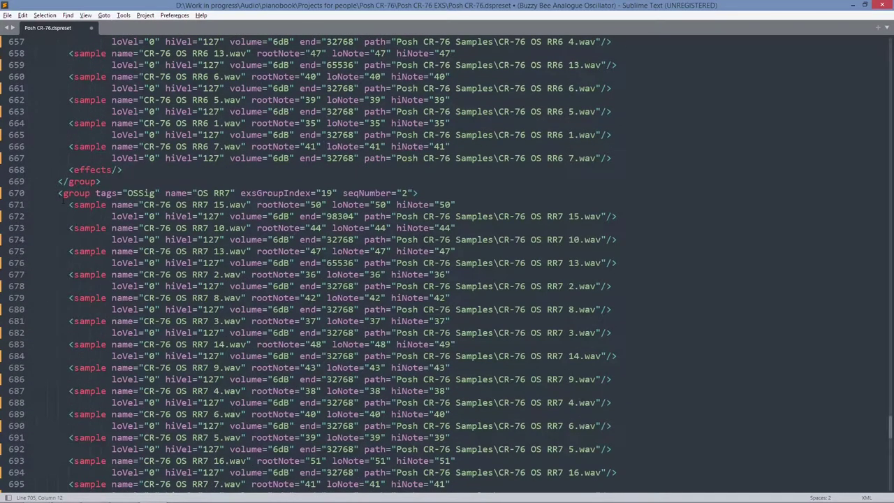
Cut the entire Dry RR1 group from the end of the groups section
scroll(65, 201, "down", 12)
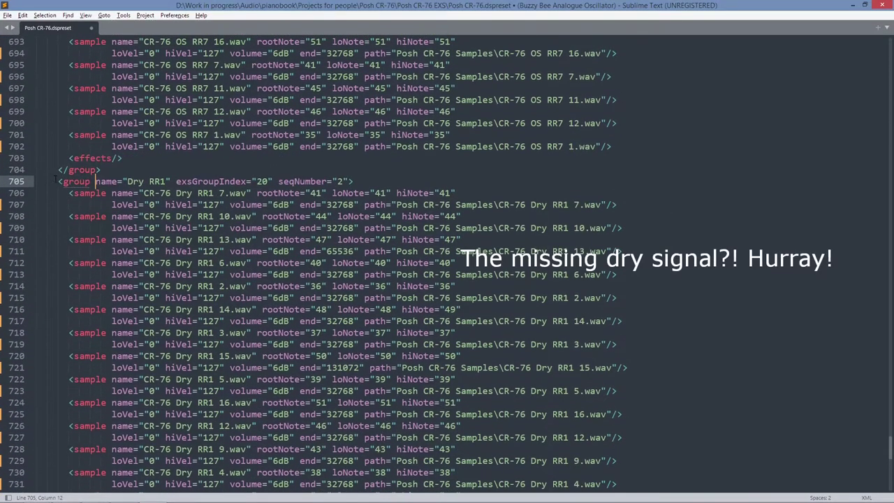
left_click_drag(57, 180, 136, 244)
key("ctrl+x")
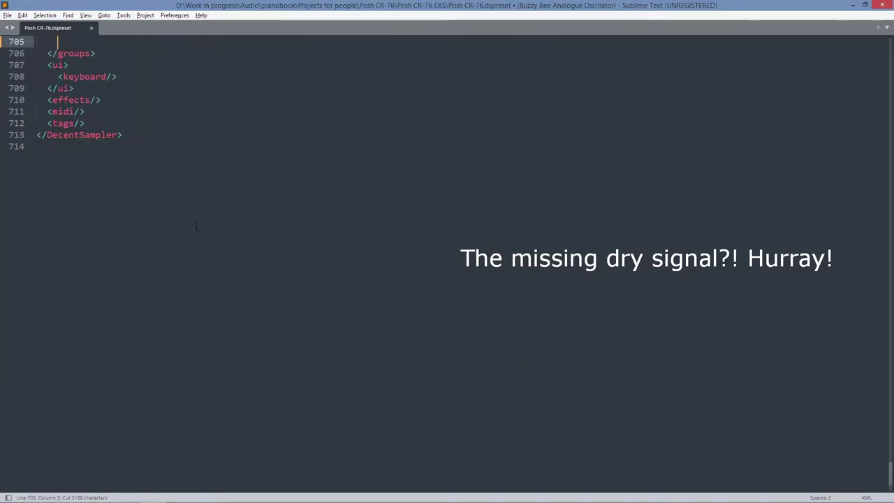
Insert three blank lines between the CV RR7 group's closing tag and the Dry RR3 group
scroll(148, 247, "up", 11)
scroll(200, 209, "down", 2)
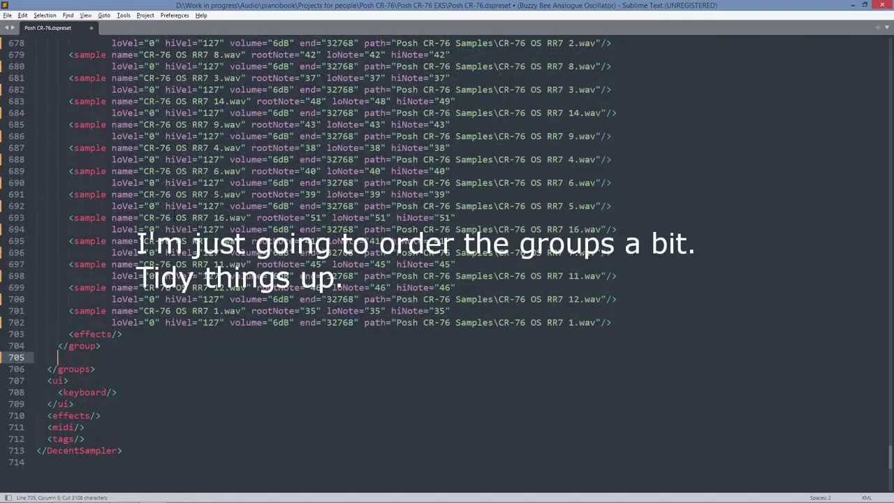
scroll(183, 234, "up", 4)
scroll(162, 262, "down", 6)
scroll(447, 251, "up", 16)
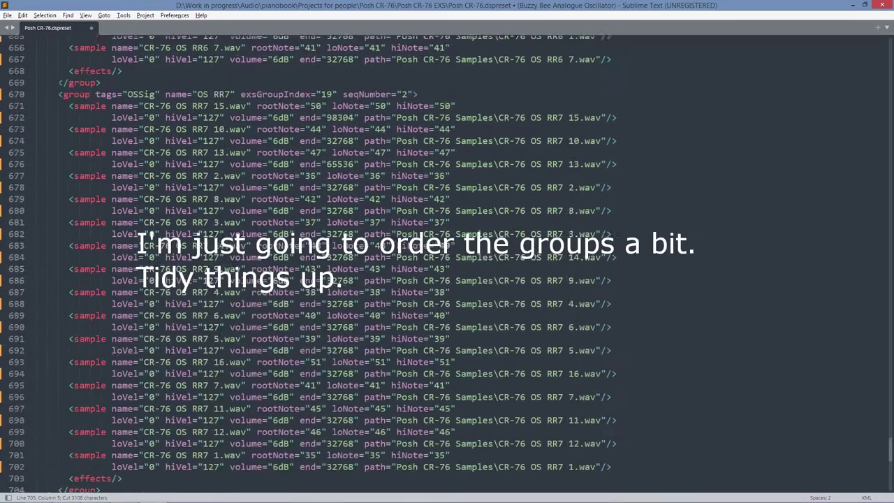
scroll(447, 266, "up", 20)
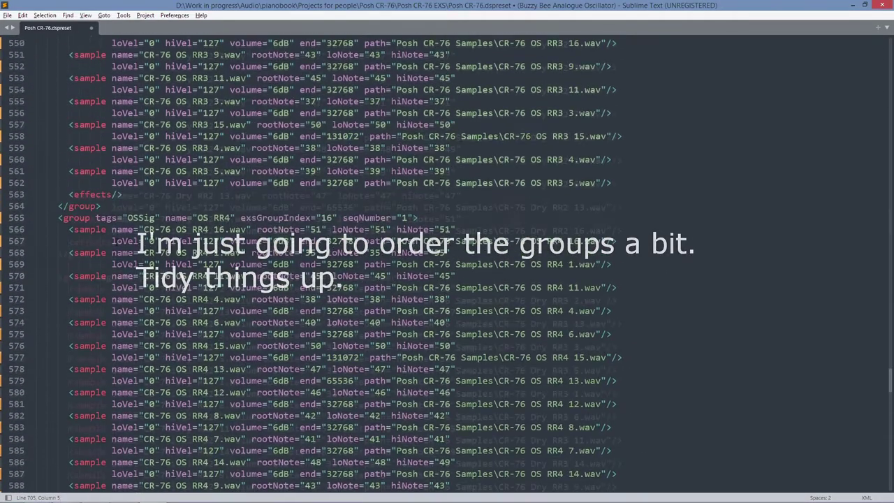
scroll(447, 255, "up", 20)
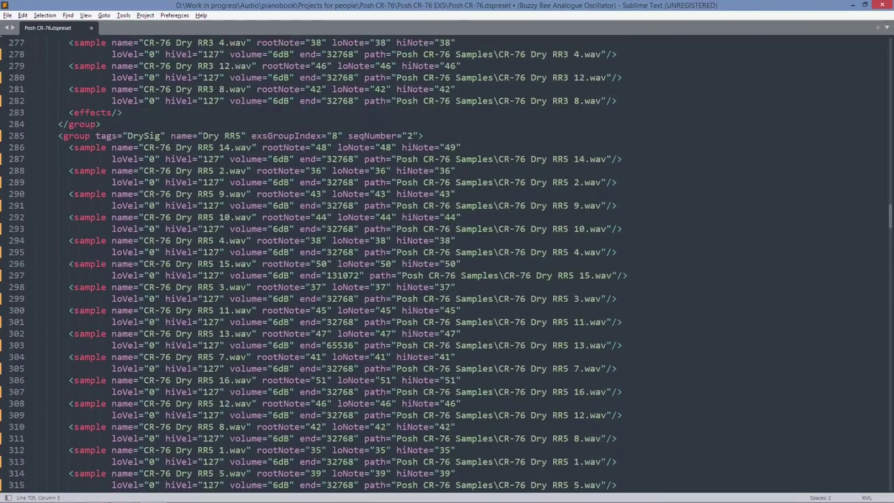
scroll(126, 314, "down", 20)
scroll(125, 314, "up", 9)
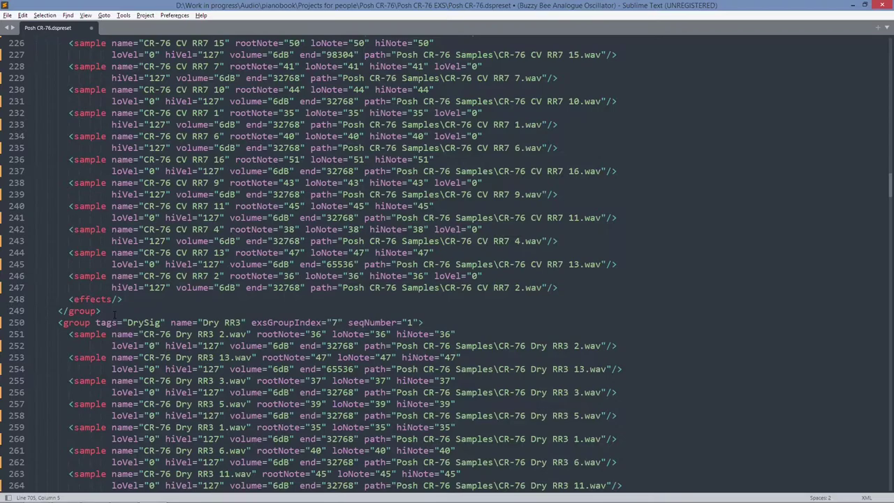
left_click(115, 312)
key("Return")
key("Return")
key("Up")
key("Return")
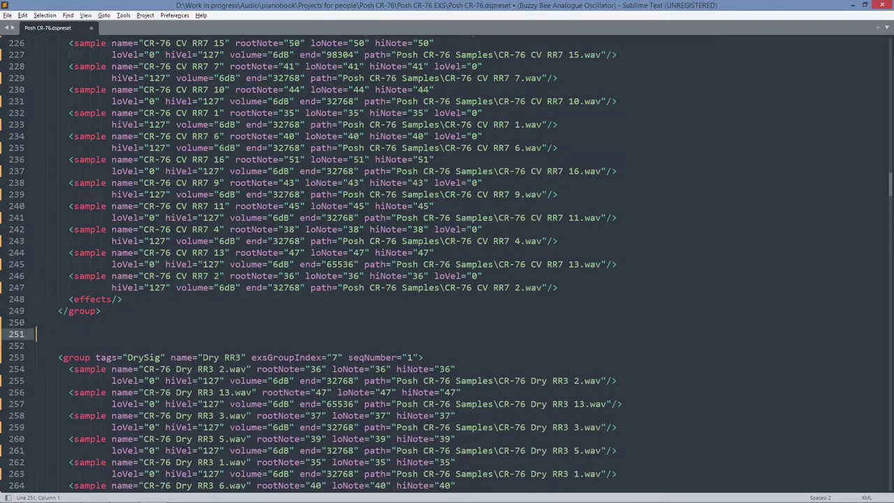
Paste the cut Dry RR1 group below the CV RR7 group and separate the two with a blank line
left_click(123, 312)
key("Return")
key("ctrl+v")
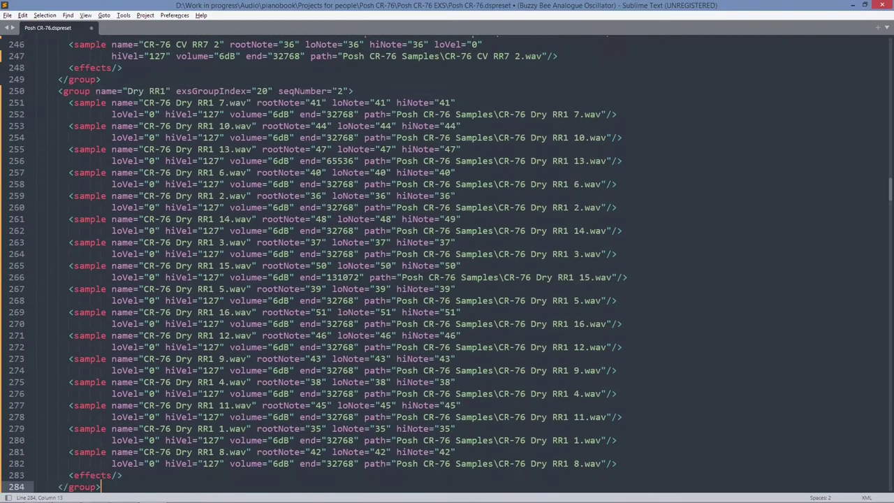
left_click(53, 91)
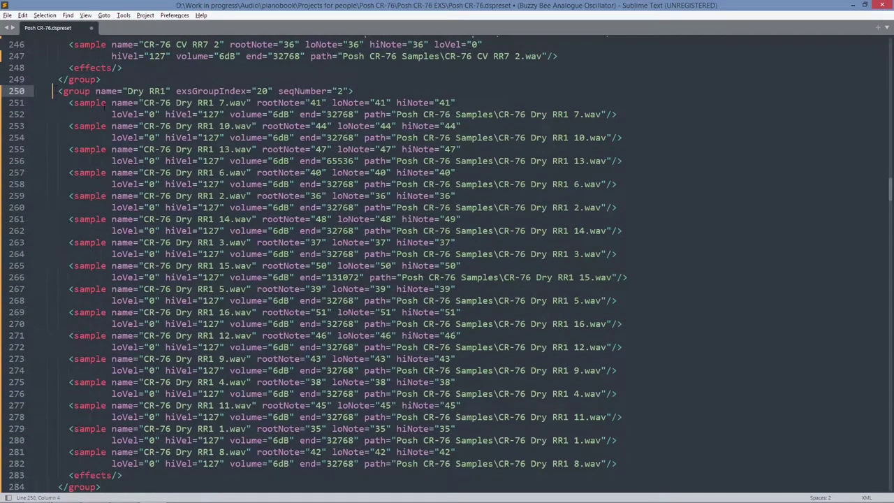
key("Return")
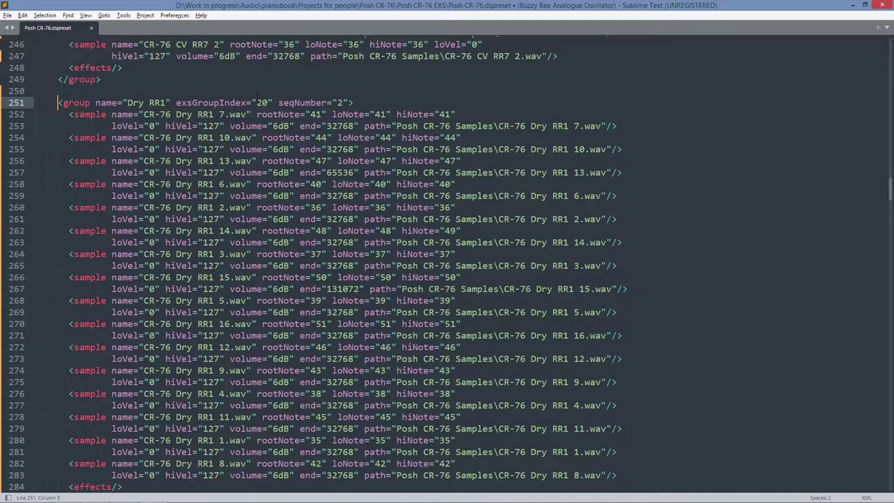
Move the Dry RR2 group from its place after Dry RR5 to directly below the Dry RR1 group
scroll(257, 99, "down", 2)
scroll(205, 162, "up", 4)
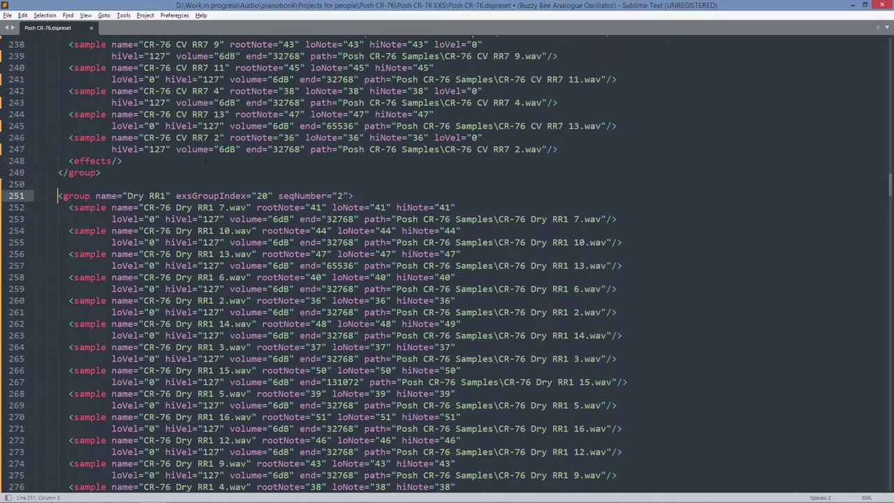
scroll(447, 259, "up", 8)
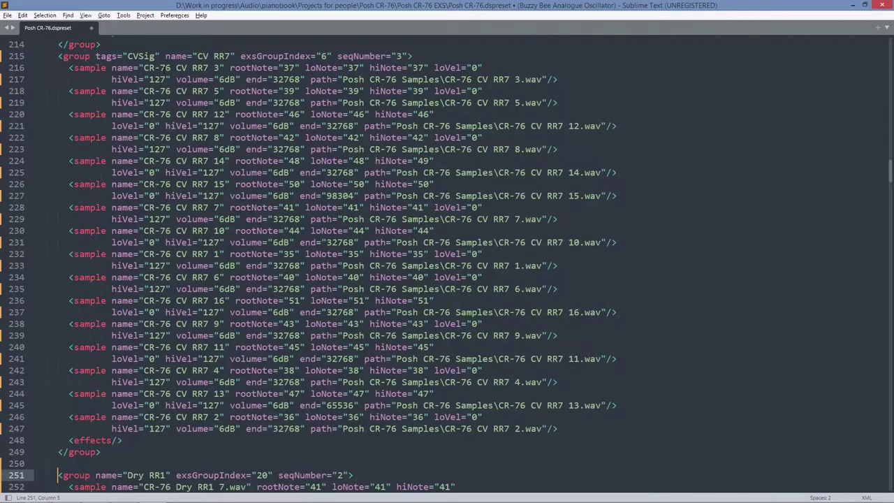
scroll(447, 259, "down", 9)
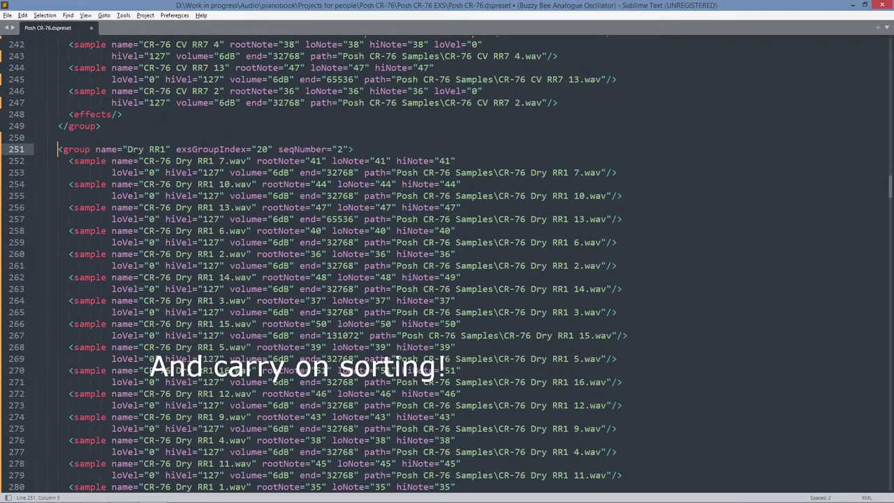
scroll(447, 259, "down", 10)
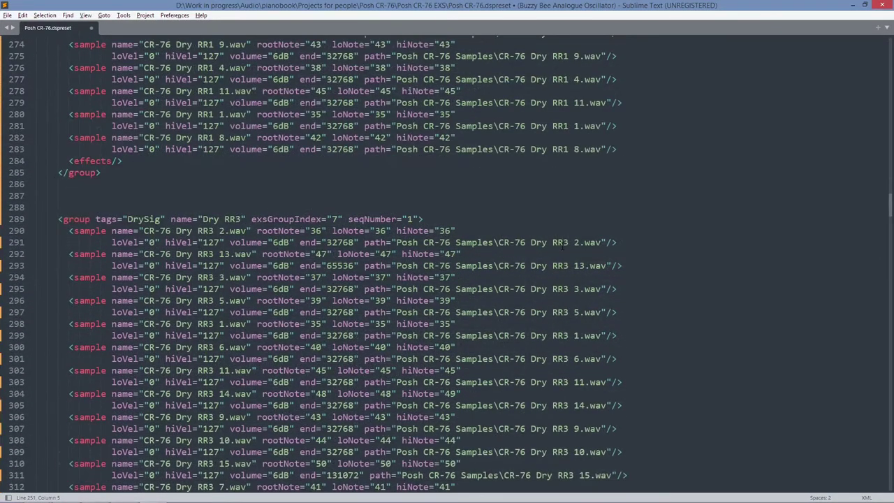
scroll(447, 258, "down", 19)
scroll(446, 258, "up", 3)
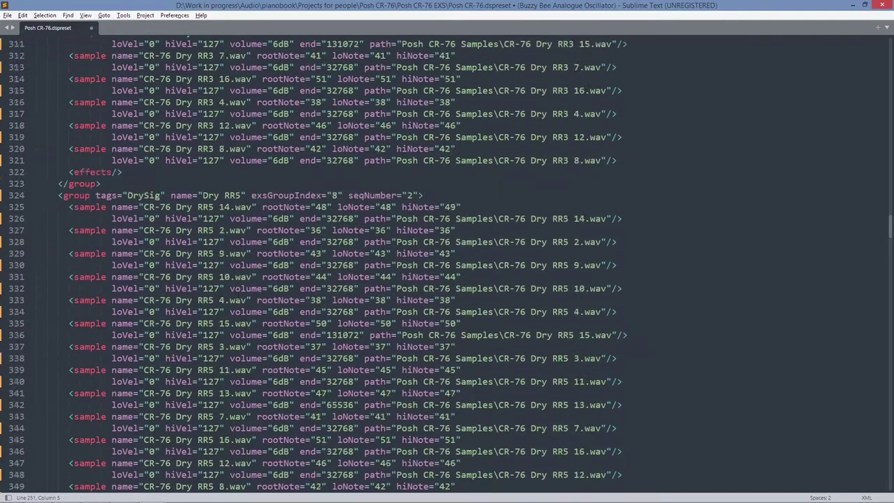
scroll(244, 294, "down", 20)
scroll(244, 294, "up", 20)
left_click_drag(58, 196, 222, 310)
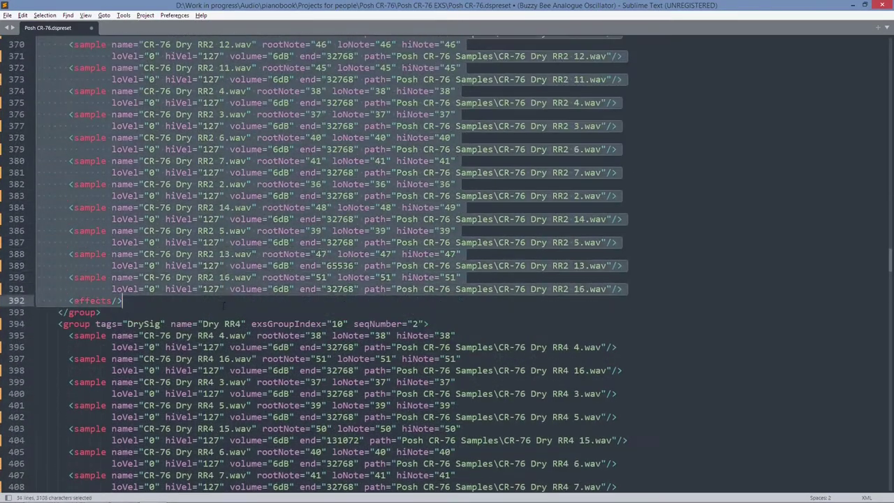
key("ctrl+x")
scroll(177, 307, "up", 20)
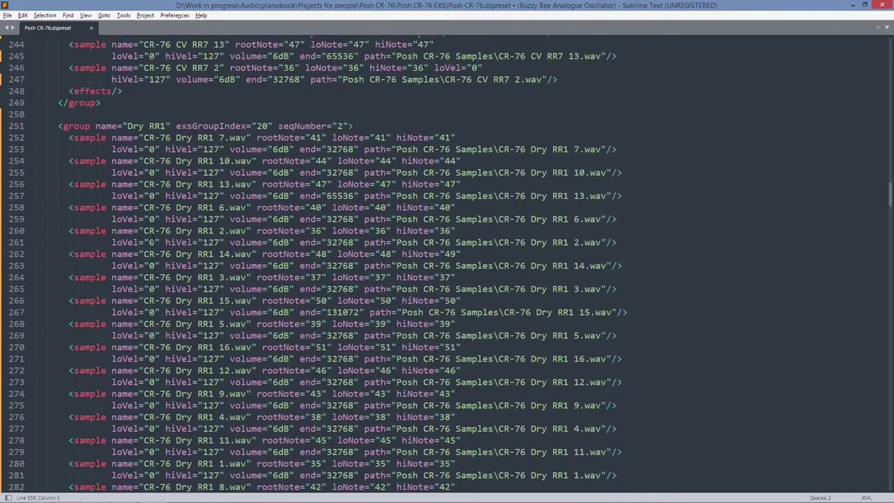
Copy the tags="DrySig" attribute from another Dry group into the Dry RR1 group's opening tag
scroll(177, 307, "down", 20)
scroll(157, 232, "down", 17)
scroll(157, 232, "up", 20)
scroll(157, 232, "down", 11)
left_click(58, 185)
scroll(158, 232, "up", 6)
left_click_drag(171, 416, 96, 417)
key("ctrl+c")
scroll(96, 412, "up", 6)
left_click(95, 230)
key("ctrl+v")
Insert a blank line between the Dry RR7 group and the OS RR1 group
scroll(241, 243, "down", 7)
scroll(241, 243, "down", 20)
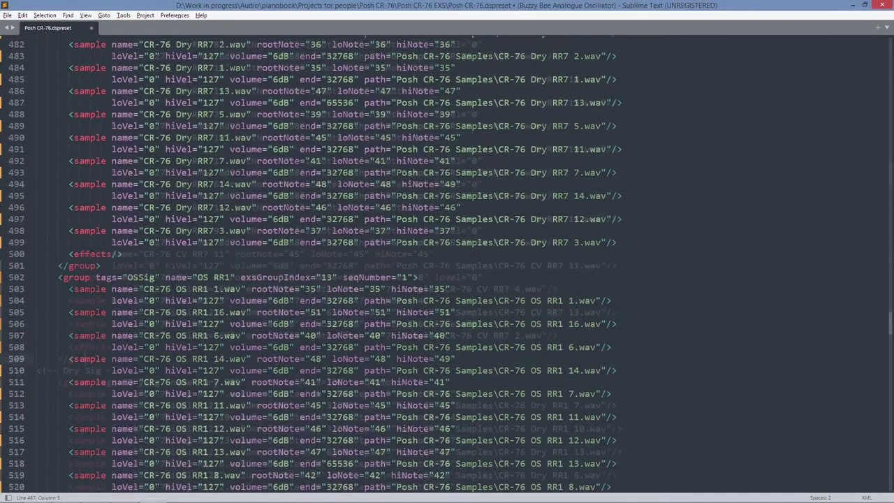
left_click(58, 277)
key("Return")
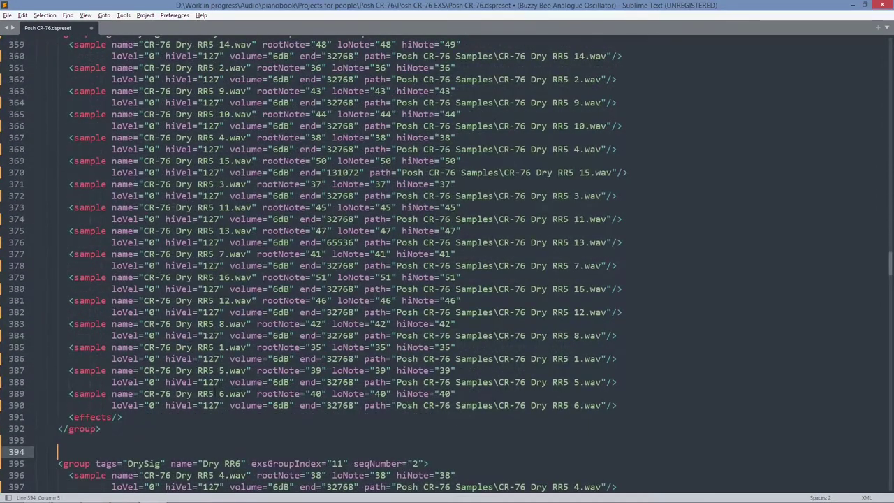
Paste the cut Dry RR4 group between the Dry RR3 and Dry RR5 groups
scroll(233, 393, "up", 6)
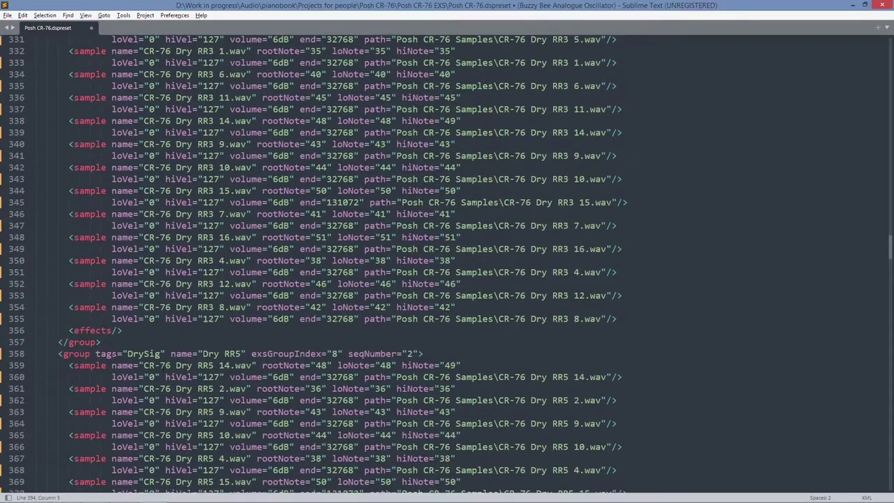
left_click(153, 208)
key("ctrl+v")
Separate the Dry groups from Dry RR3 to Dry RR6 with blank lines above their opening tags
scroll(165, 243, "up", 16)
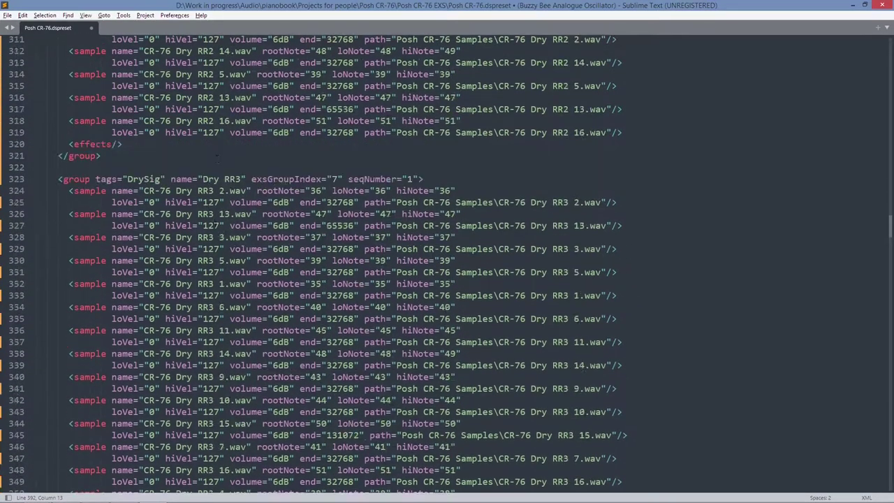
scroll(217, 226, "down", 8)
left_click(58, 277)
key("Return")
scroll(59, 278, "down", 8)
left_click(58, 324)
key("Return")
scroll(59, 324, "down", 12)
left_click(61, 197)
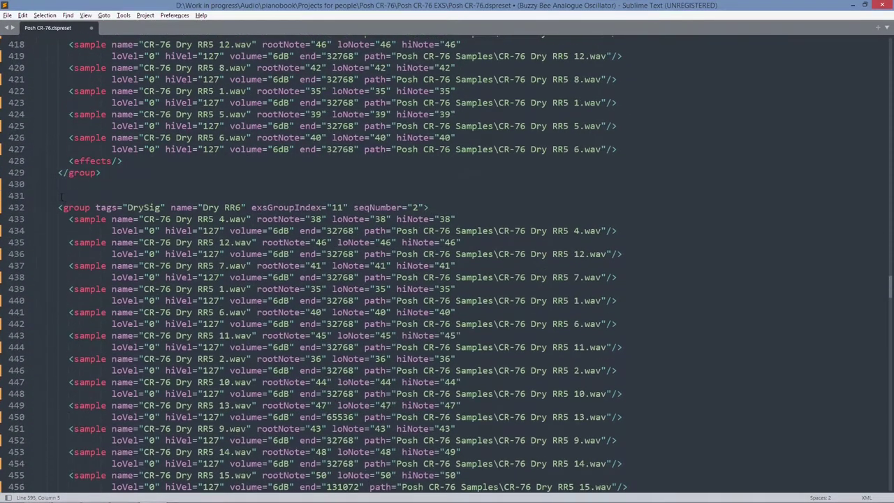
Add an XML comment reading OSSig on the blank line directly above the OS RR1 group
scroll(59, 197, "down", 20)
left_click(58, 288)
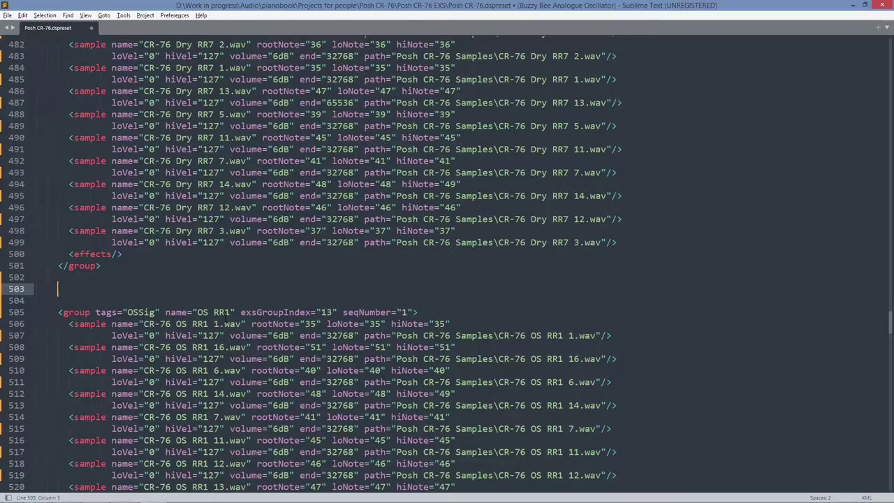
left_click(36, 300)
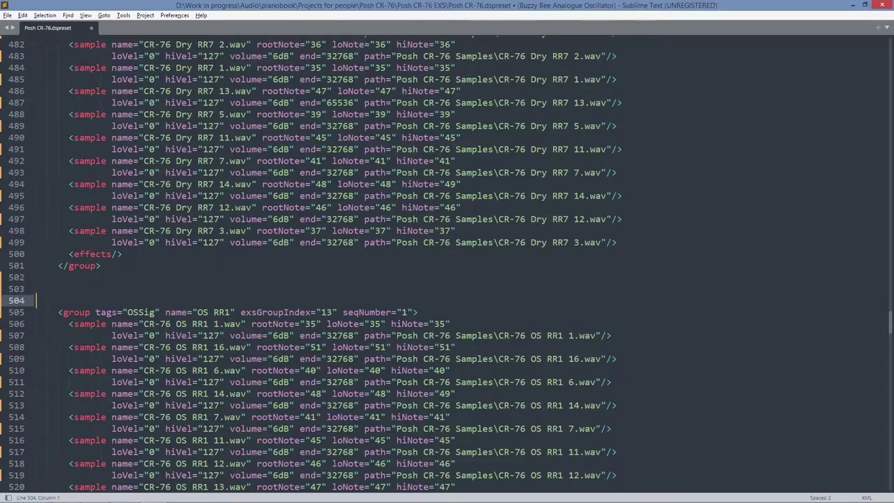
type("OSS")
key("BackSpace")
type("Sig")
key("ctrl+Left")
key("ctrl+Left")
key("ctrl+shift+slash")
key("ctrl+z")
key("ctrl+slash")
Add an XML comment reading Dry Sig on the blank line above the Dry RR1 group
scroll(162, 293, "down", 5)
scroll(162, 293, "up", 15)
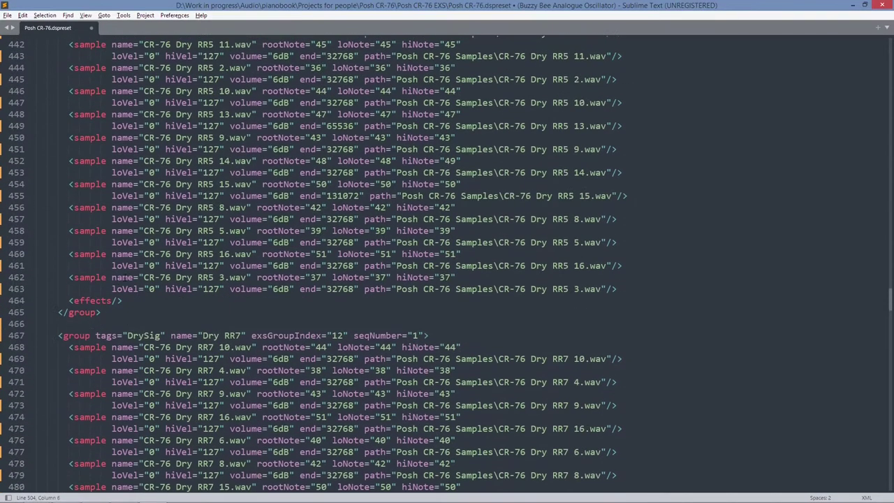
scroll(60, 323, "up", 20)
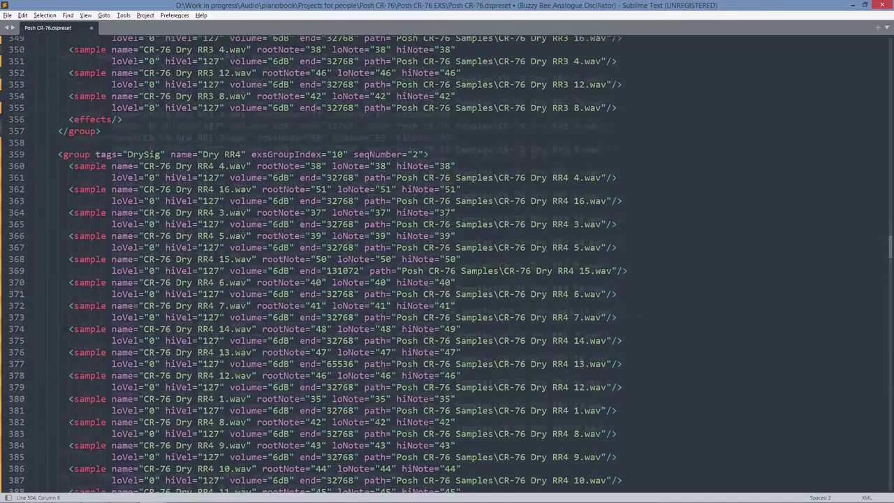
scroll(60, 324, "up", 11)
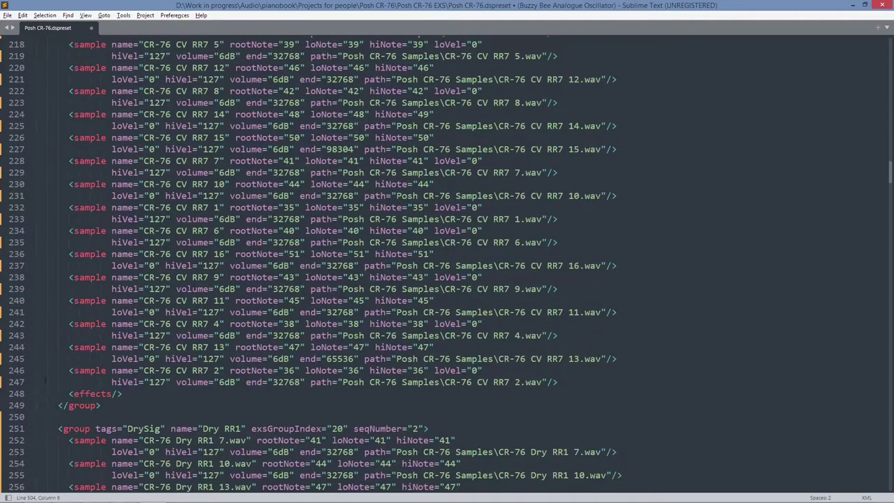
scroll(47, 381, "down", 2)
left_click(47, 370)
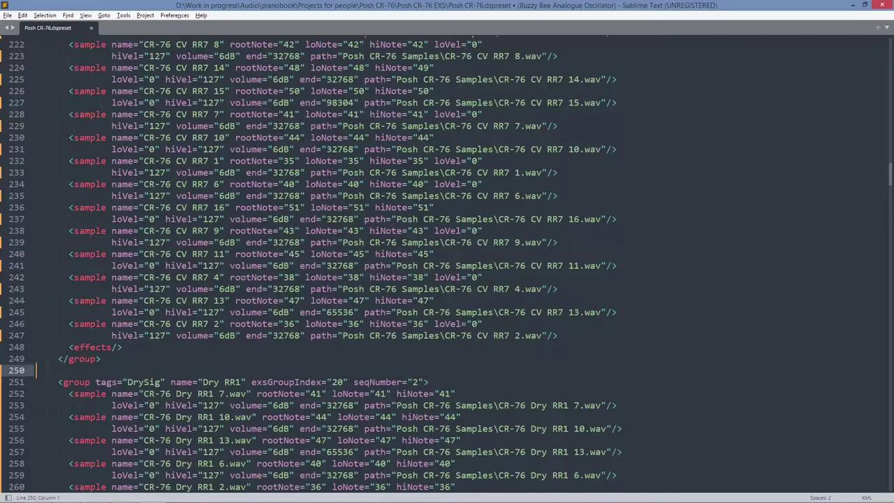
type("Dry Sig")
key("ctrl+slash")
Insert a blank line between the CV RR7 group's closing tag and the Dry Sig comment
key("Up")
key("Right")
key("Right")
key("Right")
key("Right")
key("Right")
key("Right")
key("Right")
key("Return")
key("Down")
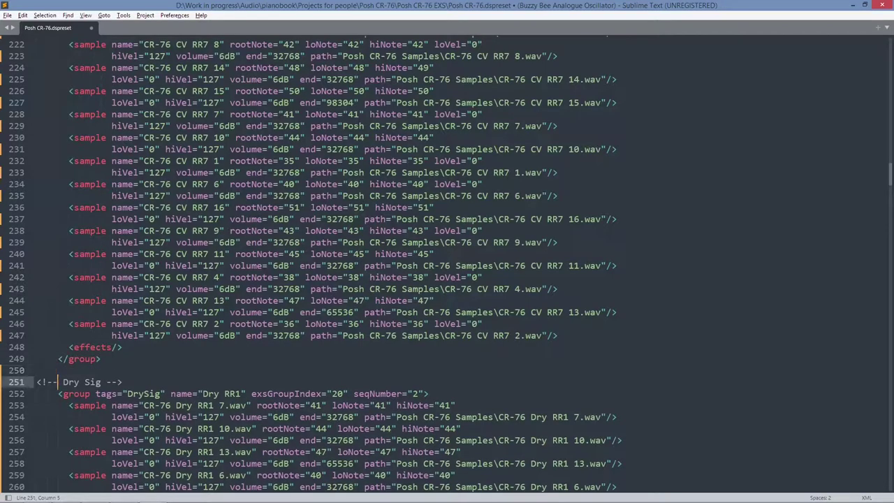
key("Left")
key("Left")
key("Left")
Insert a blank line between the CV RR6 group's closing tag and the CV RR7 group
scroll(41, 300, "up", 9)
left_click(41, 300)
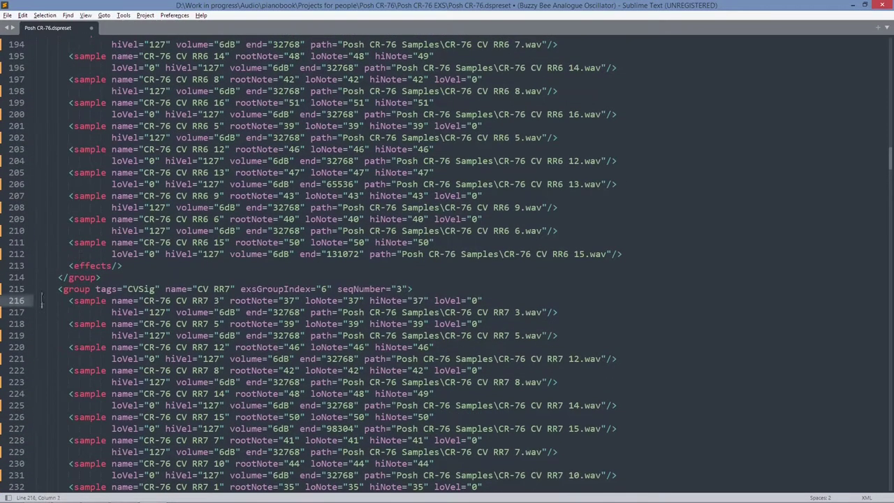
left_click(148, 280)
key("Return")
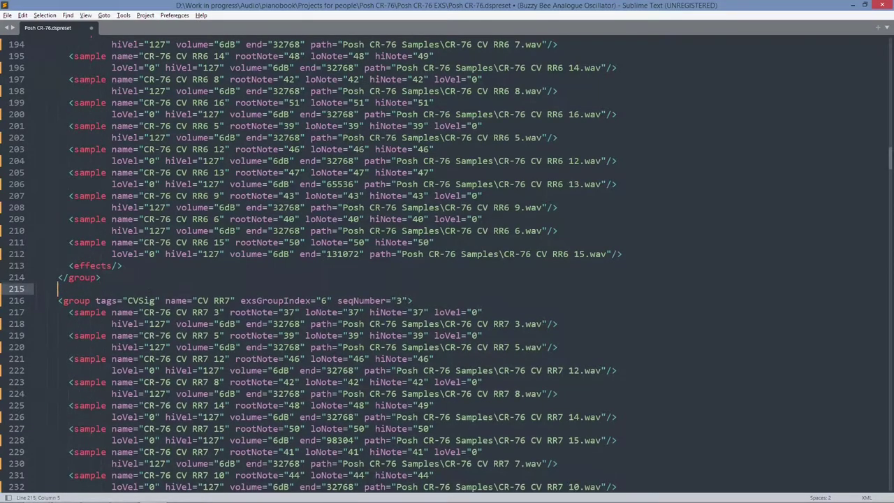
key("Left")
key("Left")
key("Left")
key("Left")
key("Left")
Insert a blank line above the opening tags of the CV RR6 and CV RR5 groups
scroll(148, 280, "up", 8)
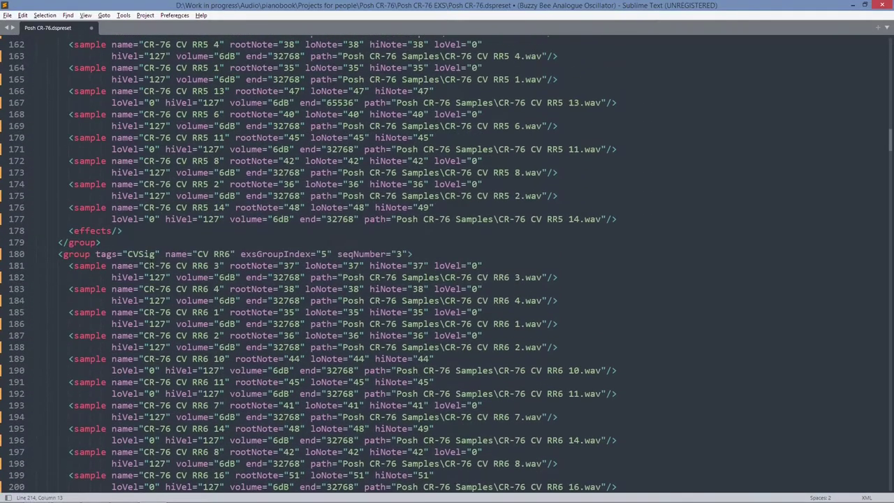
double_click(125, 242)
left_click(137, 240)
key("Return")
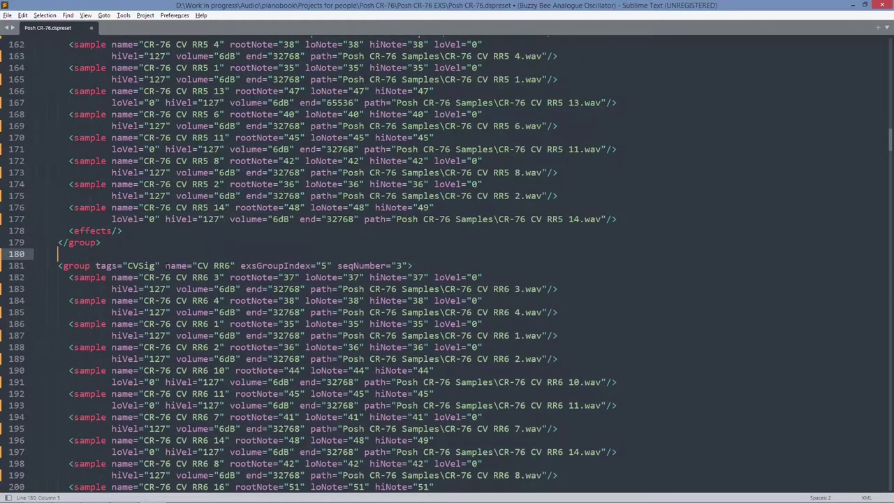
scroll(136, 244, "up", 13)
scroll(116, 312, "down", 3)
left_click(117, 305)
key("Return")
scroll(136, 269, "up", 12)
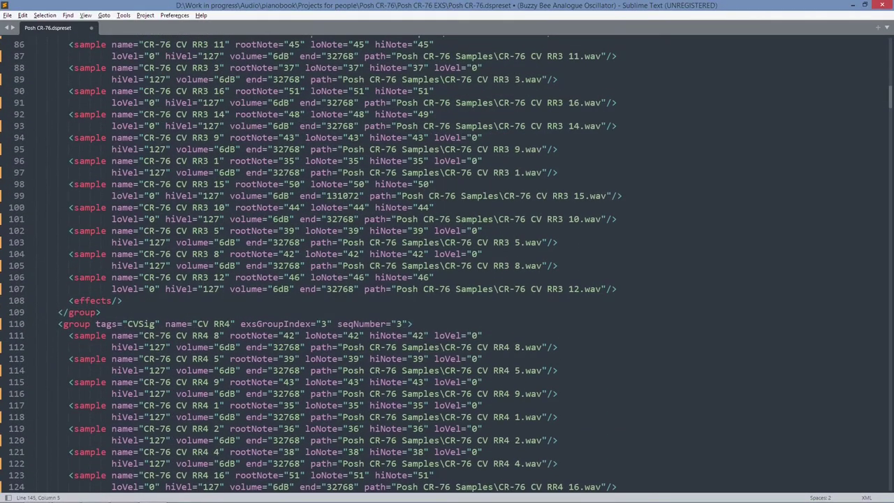
Insert a blank line above the opening tags of the CV RR4, CV RR3 and CV RR2 groups
left_click(124, 312)
key("Return")
scroll(127, 293, "up", 9)
left_click(126, 229)
scroll(112, 370, "up", 16)
left_click(111, 370)
left_click(59, 393)
scroll(59, 475, "up", 3)
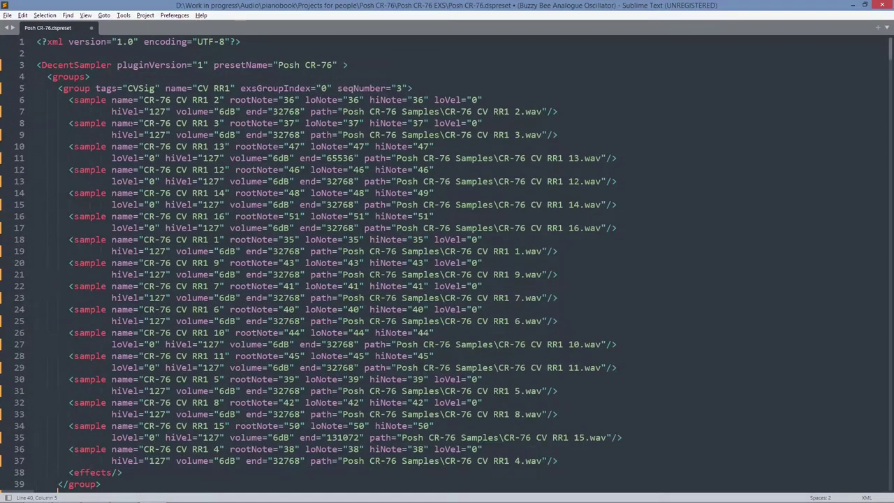
Add an XML comment reading CV Sig on a new line between the opening groups tag and the CV RR1 group
left_click(91, 77)
key("Return")
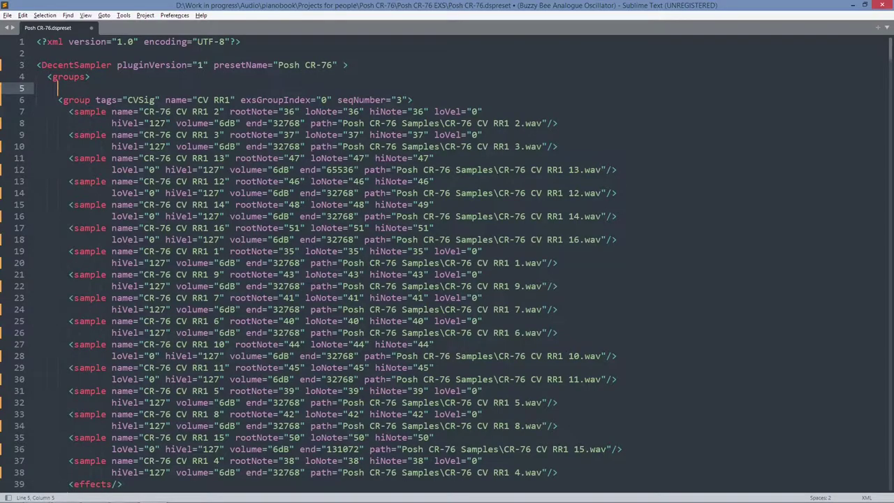
key("Left")
key("Left")
key("Left")
key("Left")
type("CV Sig")
key("ctrl+/")
key("shift+Right")
key("shift+Right")
key("shift+Right")
key("shift+Right")
key("shift+Right")
key("BackSpace")
Insert one blank line above the CV Sig comment and two blank lines above the opening groups tag
key("Down")
key("Up")
key("Up")
key("Return")
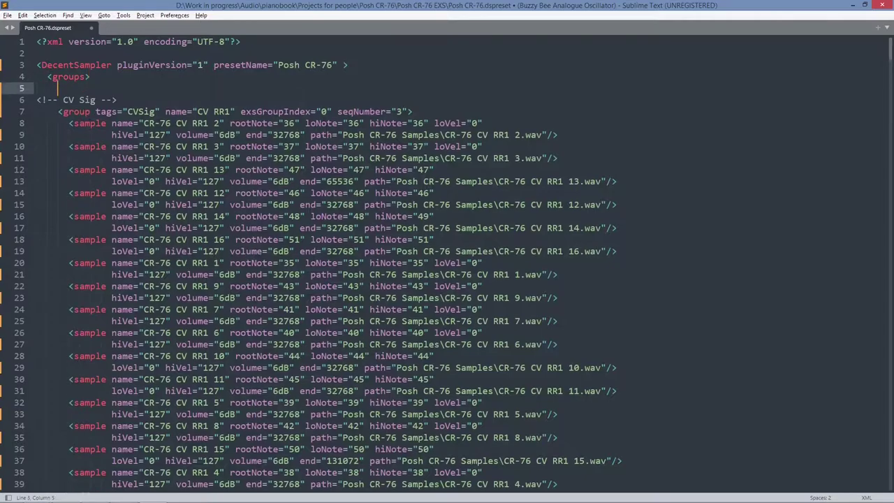
key("Up")
key("Right")
key("Return")
key("ctrl+z")
key("Left")
key("Return")
key("Return")
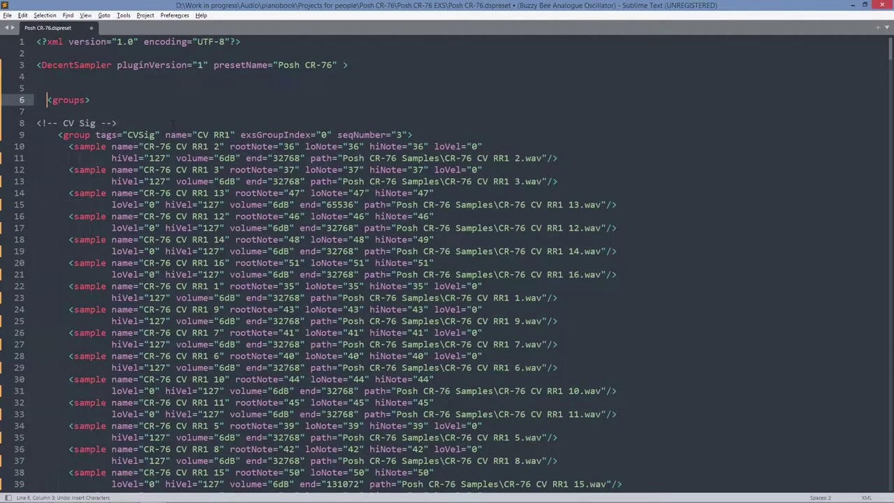
Save the Posh CR-76 preset file
scroll(173, 124, "down", 4)
scroll(172, 124, "up", 4)
scroll(303, 274, "down", 20)
key("ctrl+s")
Switch to File Explorer, go up to the Posh CR-76 EXS folder, and load Posh CR-76.dspreset into DecentSampler
key("alt+Tab")
key("alt+Tab")
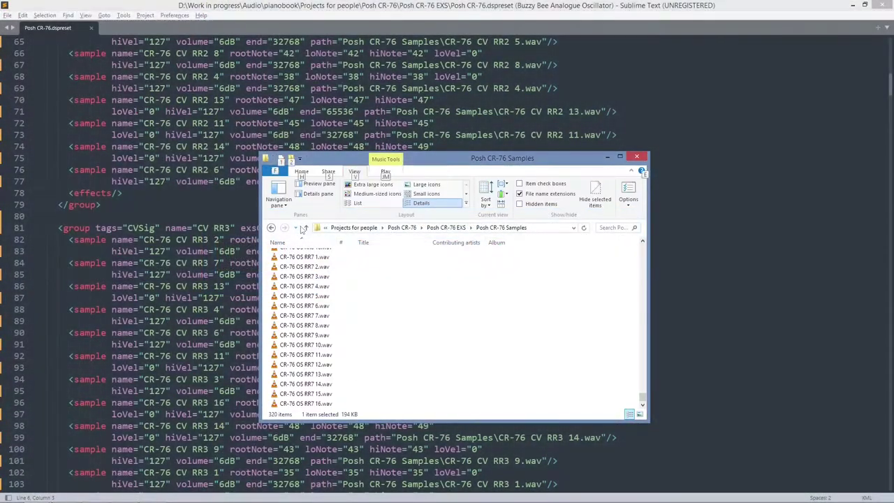
left_click(305, 227)
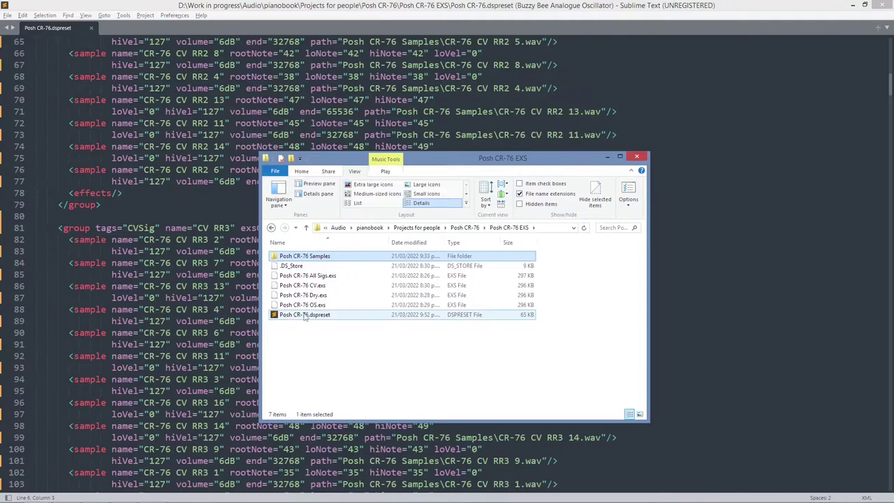
key("alt+Tab")
key("alt+Tab")
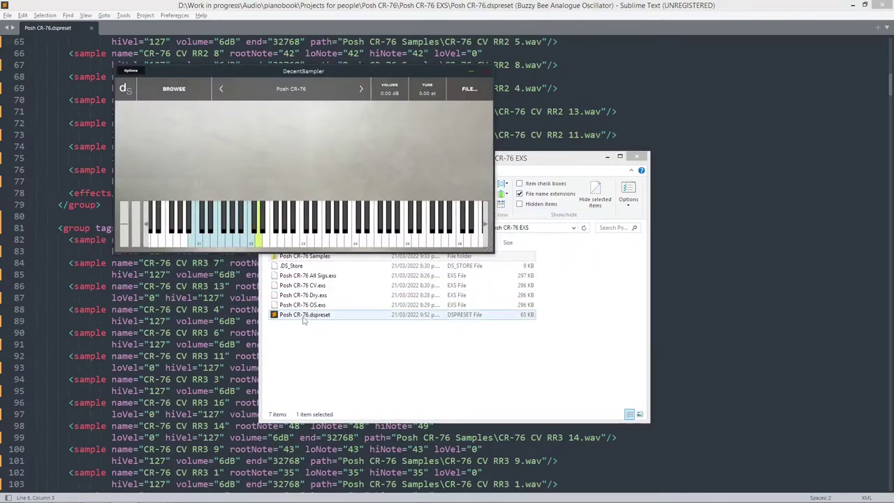
left_click_drag(304, 319, 289, 158)
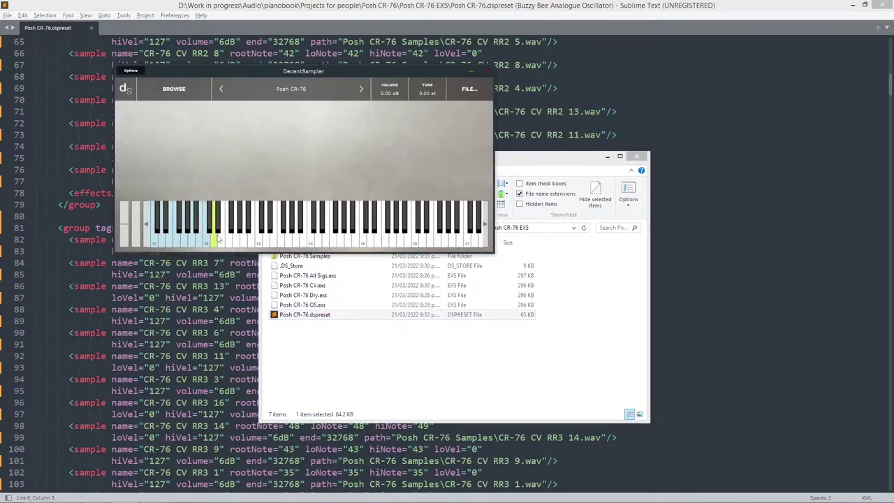
Audition the mapped notes on DecentSampler's on-screen keyboard, including the lowest mapped keys and those around C2
left_click(189, 242)
left_click(205, 242)
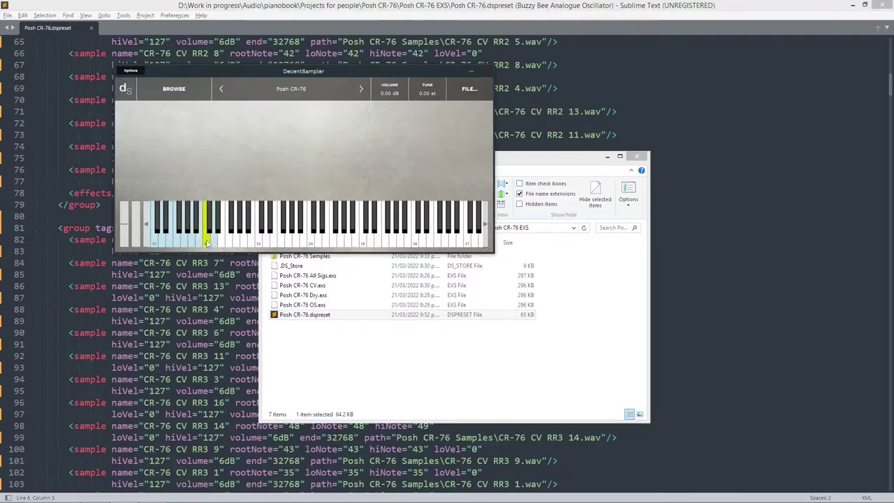
left_click(206, 242)
left_click(208, 243)
left_click(201, 243)
left_click(147, 238)
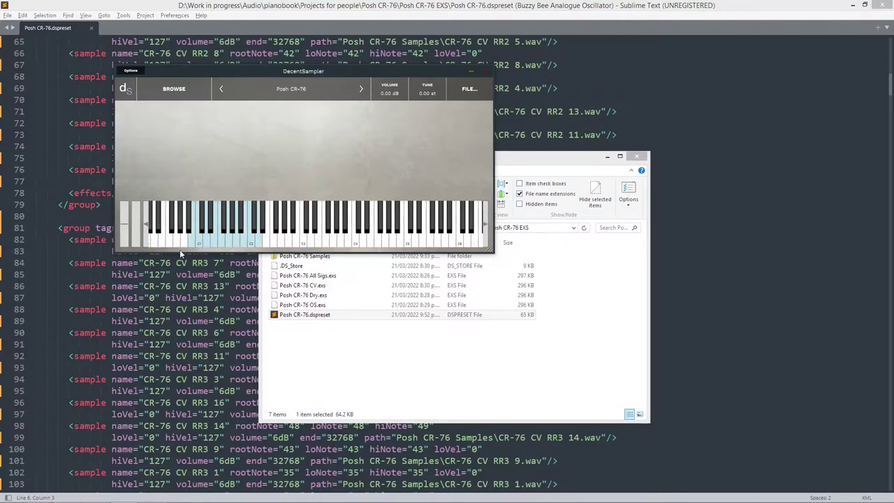
left_click(191, 243)
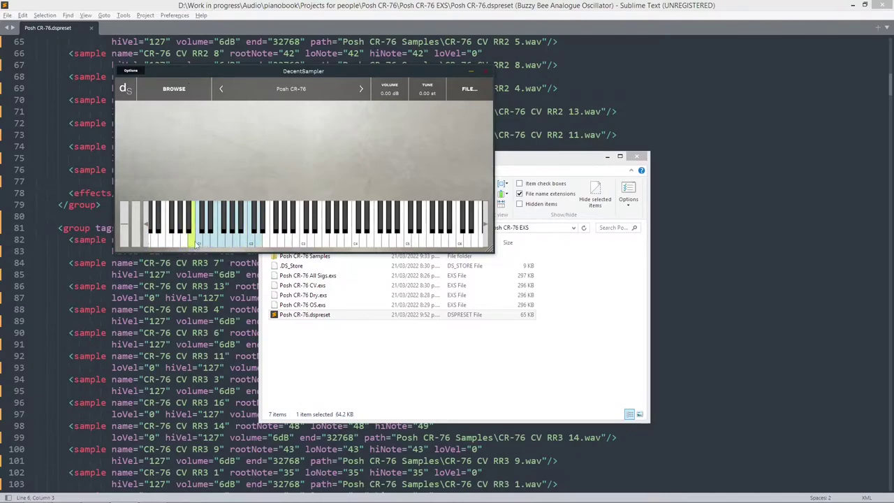
left_click(217, 243)
left_click_drag(217, 243, 259, 243)
left_click(147, 231)
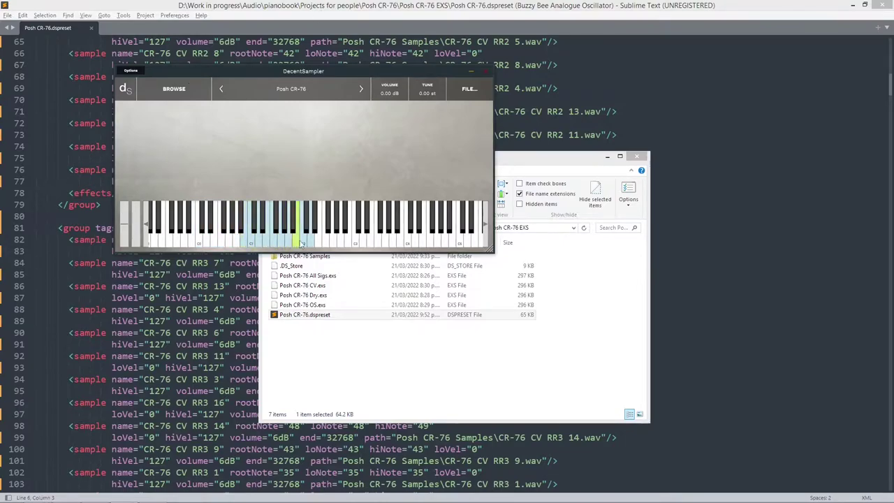
left_click(237, 245)
left_click(237, 245)
Return to Sublime Text and enter seqMode and round_robin in the opening groups tag
left_click(331, 4)
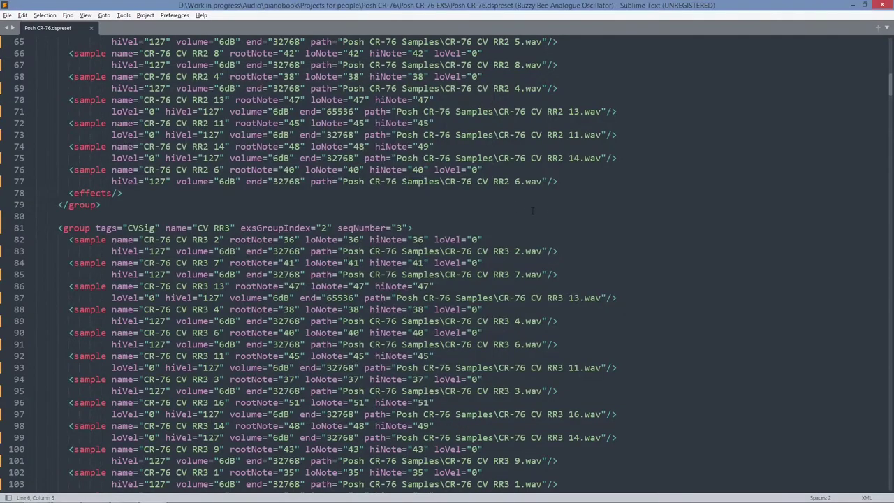
scroll(564, 234, "up", 5)
scroll(677, 188, "up", 12)
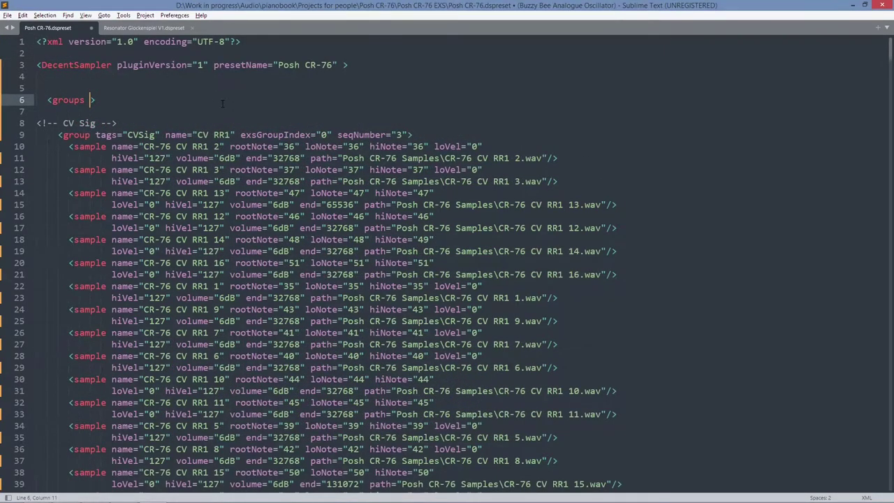
type("round_robin")
type("seq")
type("Mode")
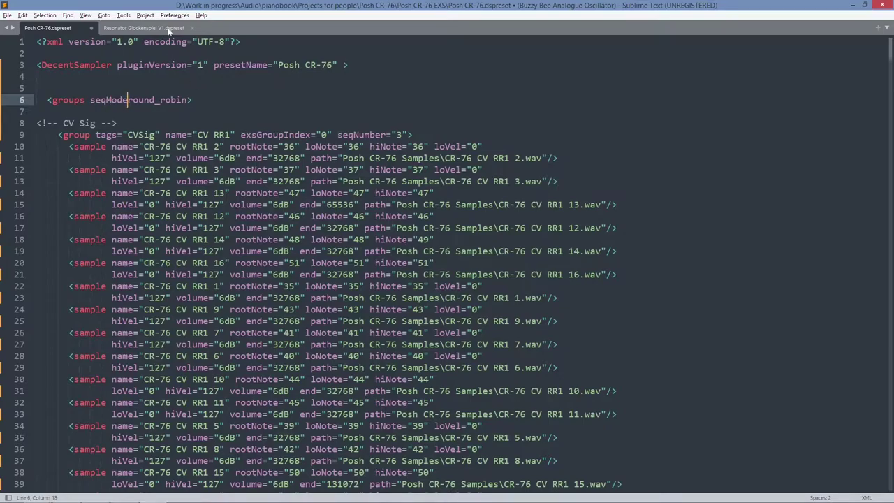
Copy the seqMode attribute name with its equals sign and opening quote from the groups tag of Resonator Glockenspiel V1.dspreset
left_click(143, 28)
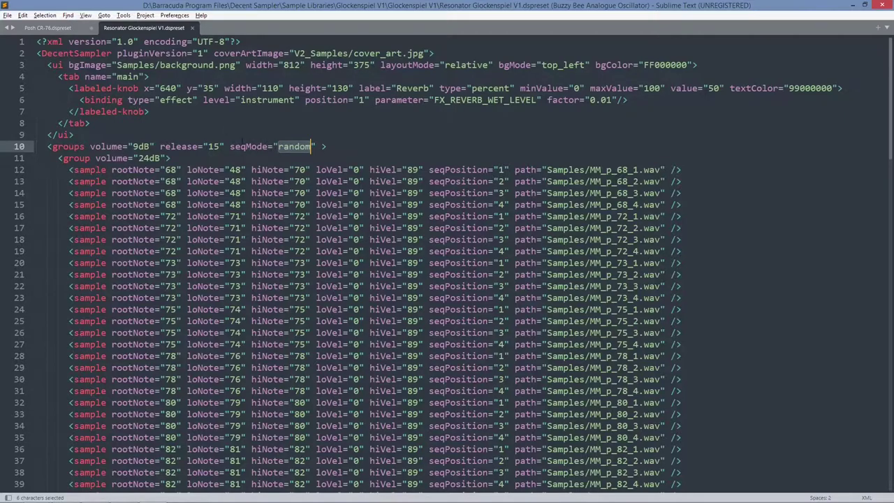
left_click_drag(229, 147, 278, 147)
key("ctrl+c")
Replace the seqMode text in Posh CR-76.dspreset with the copied syntax and close the quotes, giving seqMode="round_robin"
left_click(69, 29)
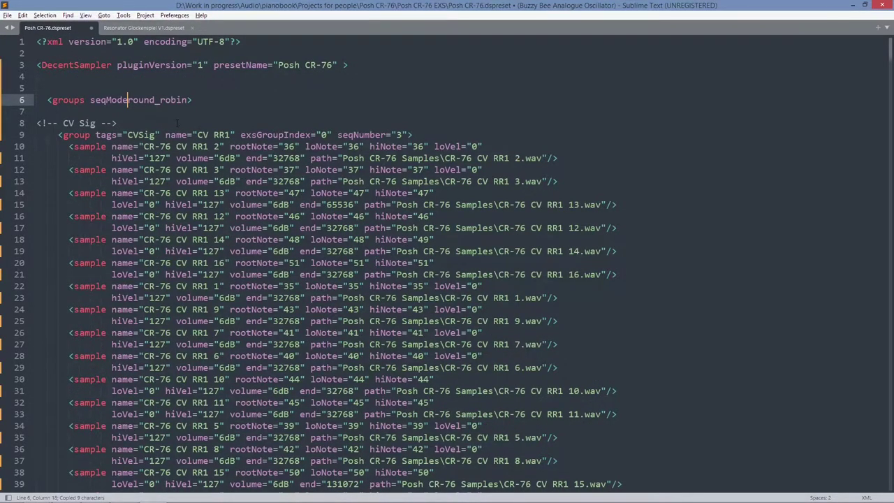
key("ctrl+shift+Left")
key("ctrl+v")
key("ctrl+Right")
type("\"")
type("\"")
key("Left")
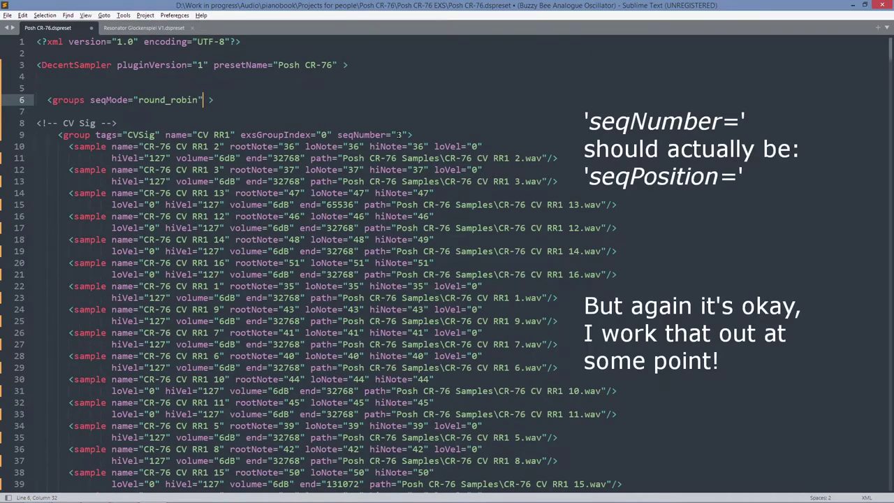
Set seqNumber to 1 for the CV RR1 group, 2 for CV RR2 and 4 for CV RR4
double_click(399, 135)
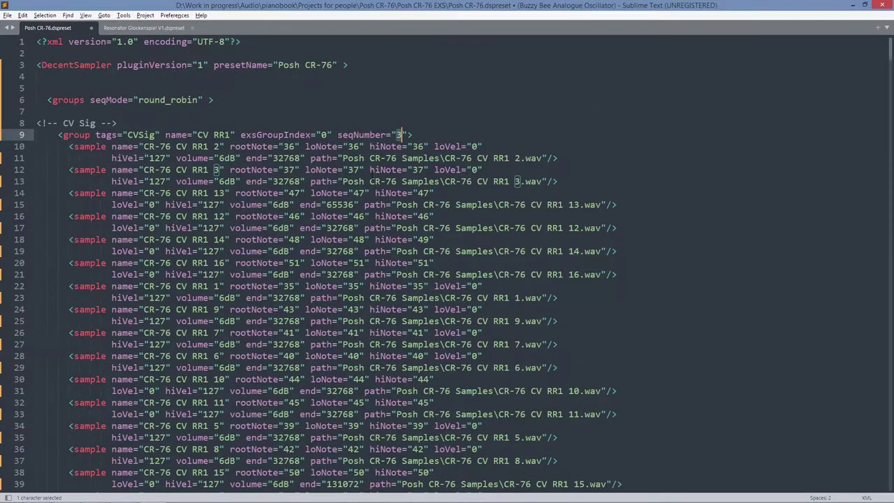
type("1")
scroll(399, 209, "down", 9)
double_click(399, 228)
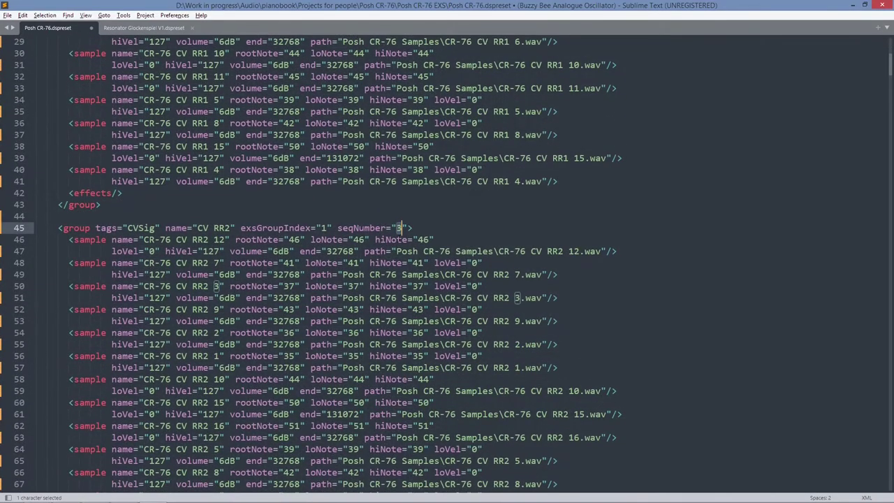
type("2")
scroll(400, 231, "down", 11)
left_click(396, 275)
scroll(397, 276, "down", 12)
double_click(400, 274)
type("4")
Set seqNumber to 5 for the CV RR5 group, 6 for CV RR6 and 7 for CV RR7
scroll(399, 275, "down", 11)
double_click(399, 319)
type("5")
scroll(399, 319, "down", 3)
scroll(399, 319, "down", 11)
double_click(400, 273)
type("6")
scroll(399, 279, "down", 10)
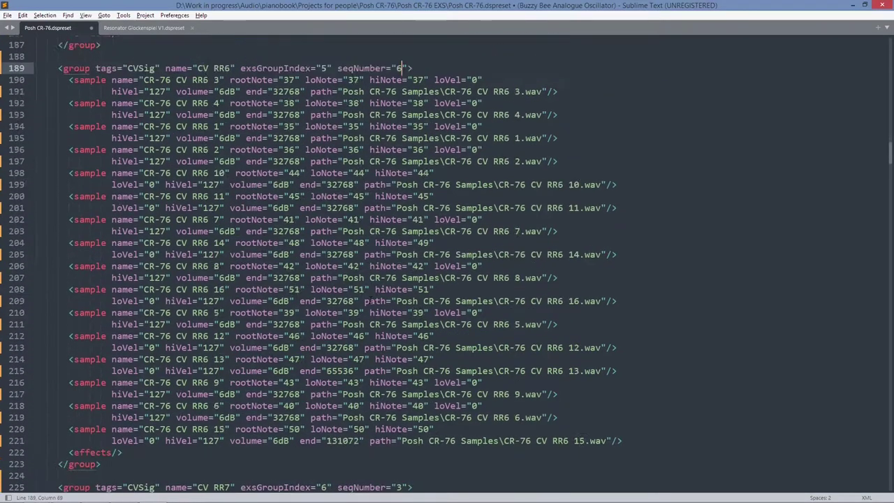
double_click(399, 320)
double_click(400, 320)
type("7")
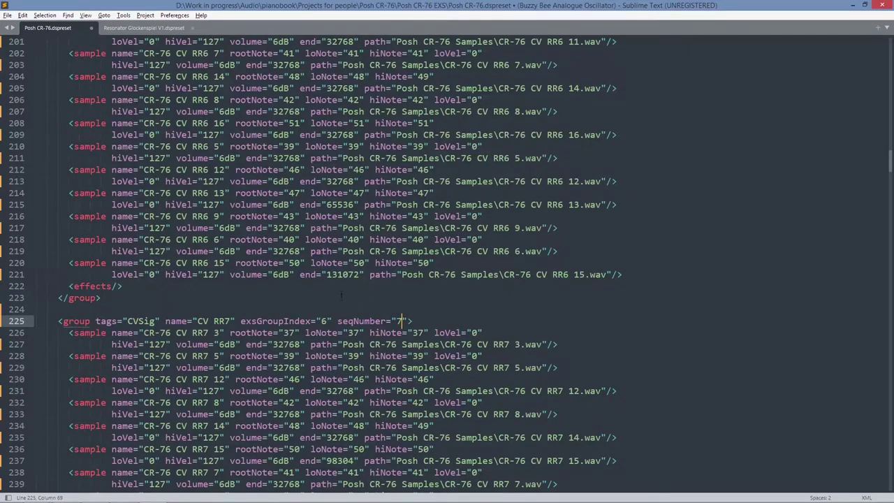
Examine the seqNumber of the Dry RR1 group and the exsGroupIndex values of the CV groups
scroll(378, 294, "down", 3)
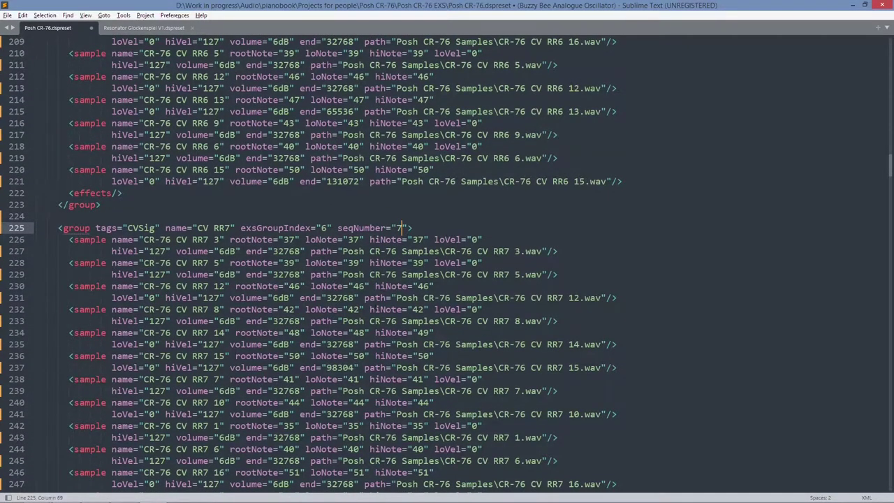
scroll(352, 341, "down", 8)
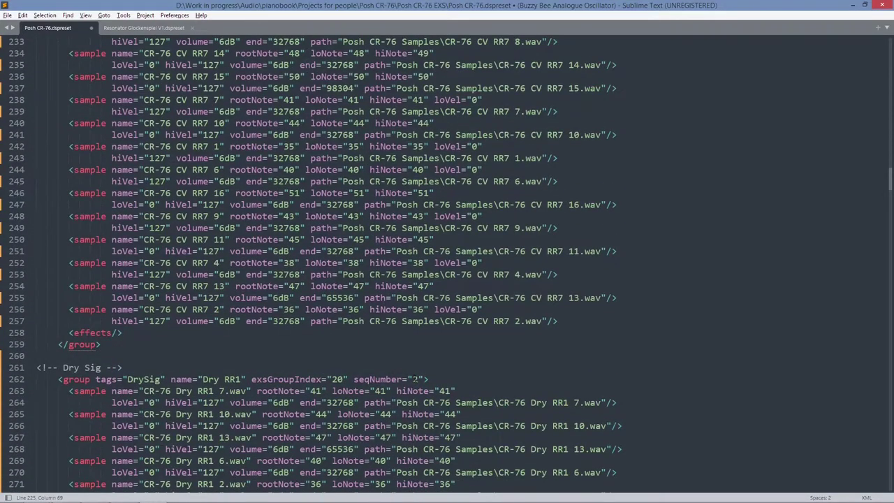
left_click(413, 379)
double_click(414, 379)
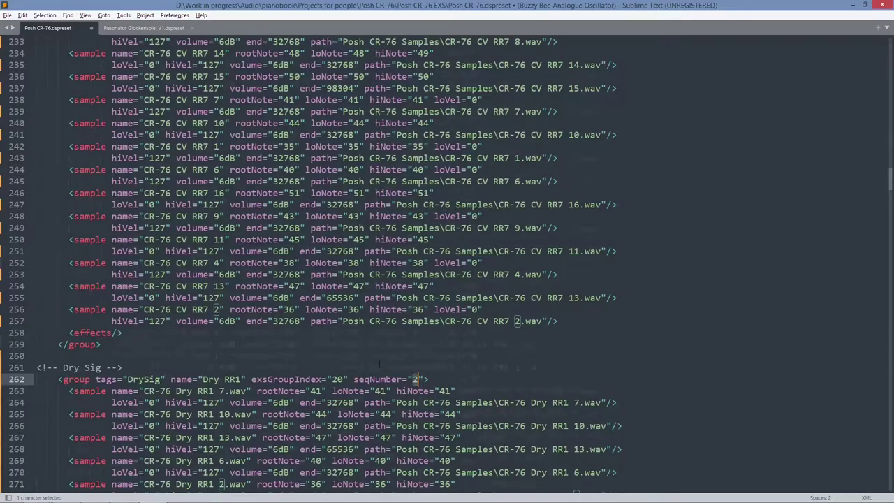
scroll(414, 379, "up", 20)
double_click(323, 228)
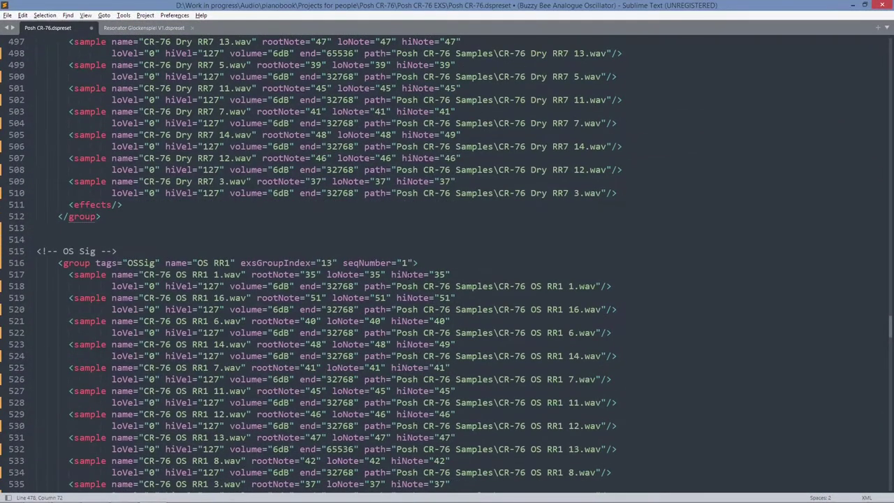
Set seqNumber to 1 for the OS RR1 group and 3 for the OS RR3 group
double_click(405, 263)
type("1")
scroll(408, 269, "down", 17)
double_click(405, 286)
type("3")
Set seqNumber to 6 for the OS RR6 group and 7 for the OS RR7 group
scroll(410, 307, "down", 7)
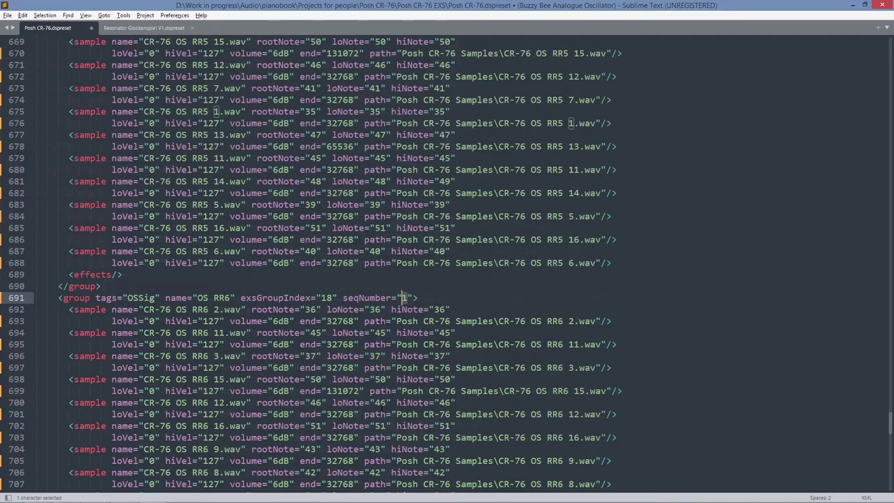
type("6")
scroll(384, 402, "down", 7)
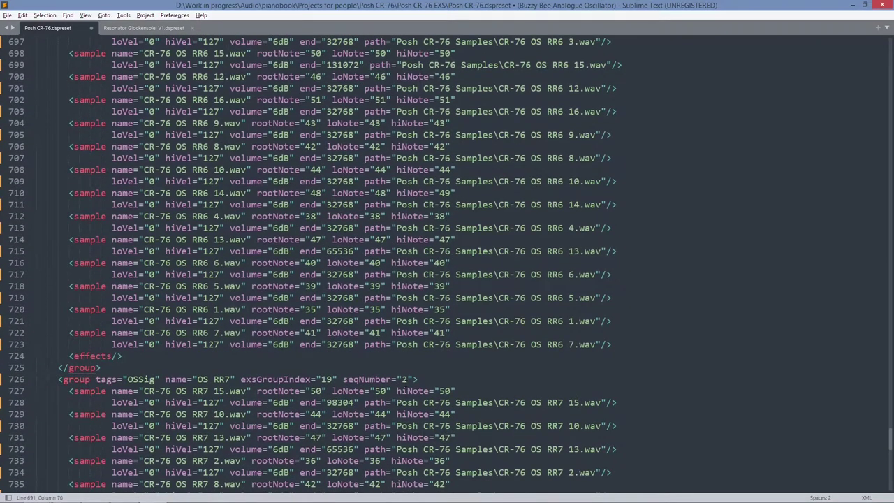
double_click(403, 379)
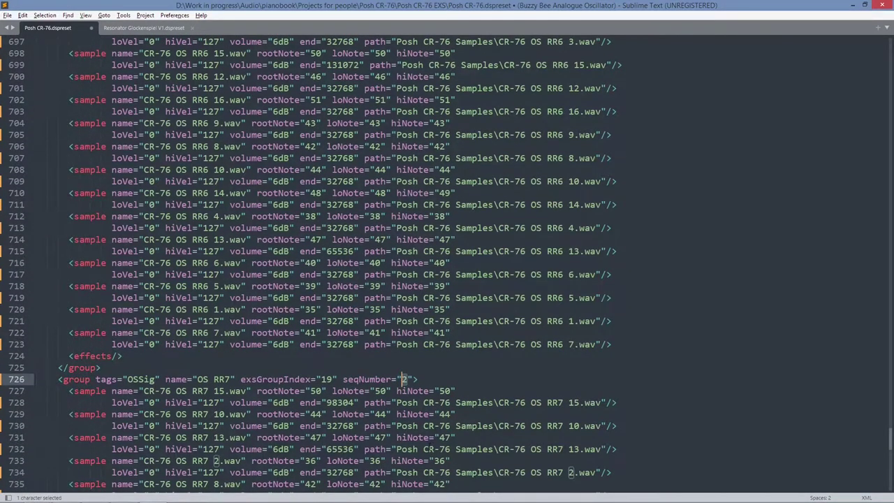
type("7")
Remove the ui block containing the keyboard element, and its leftover line, from below the closing groups tag
scroll(447, 265, "down", 5)
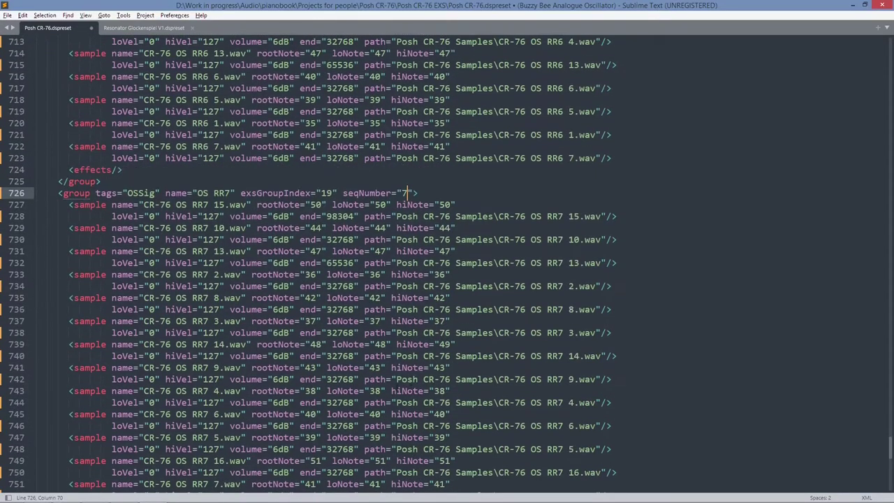
scroll(384, 348, "down", 9)
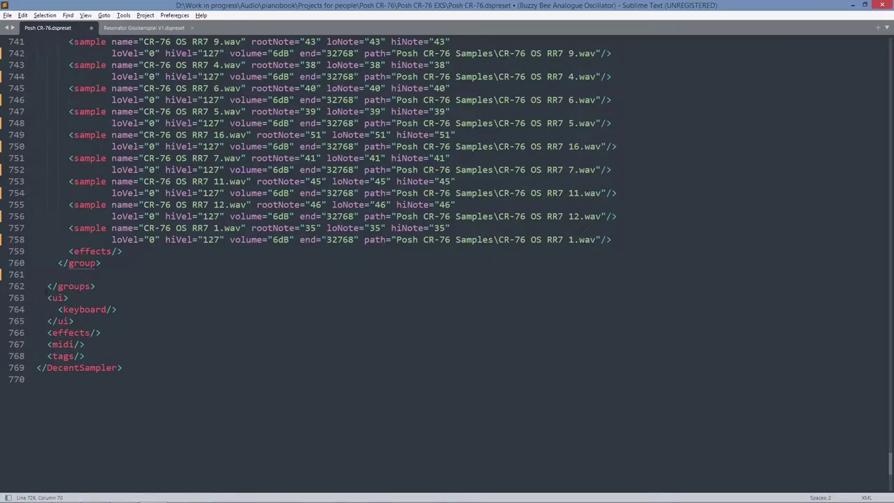
left_click_drag(48, 298, 113, 315)
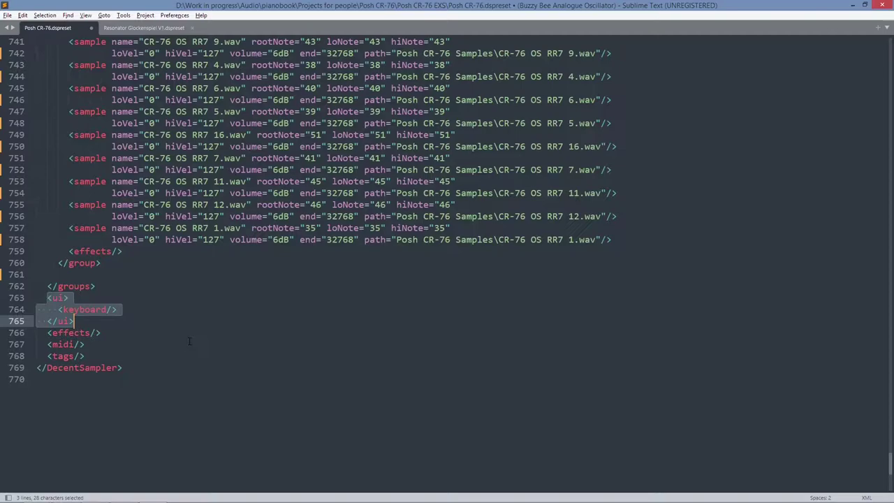
key("Delete")
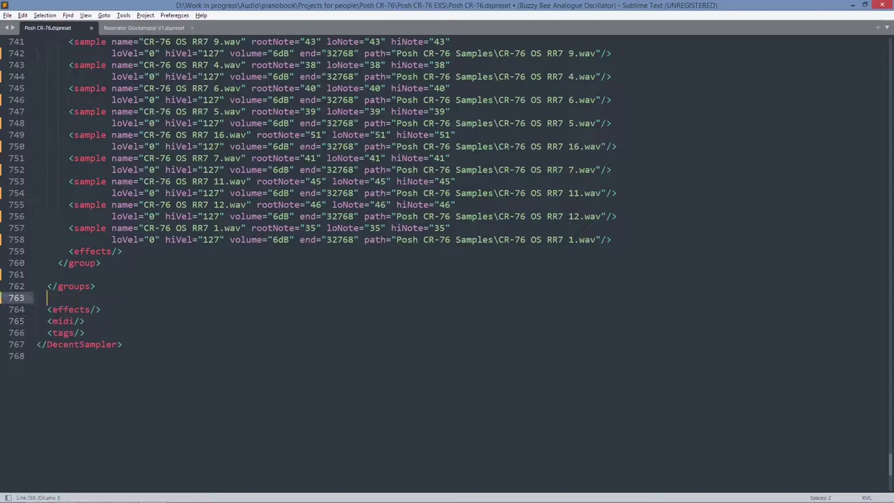
key("Delete")
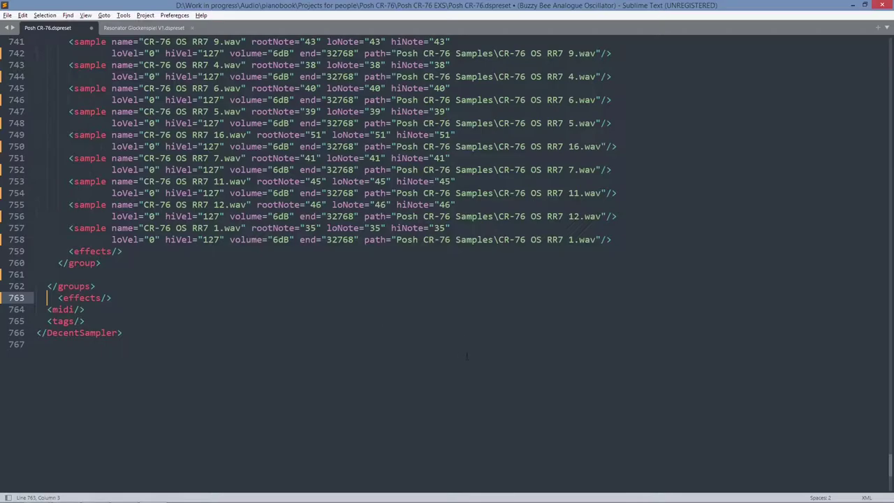
left_click_drag(890, 465, 885, 12)
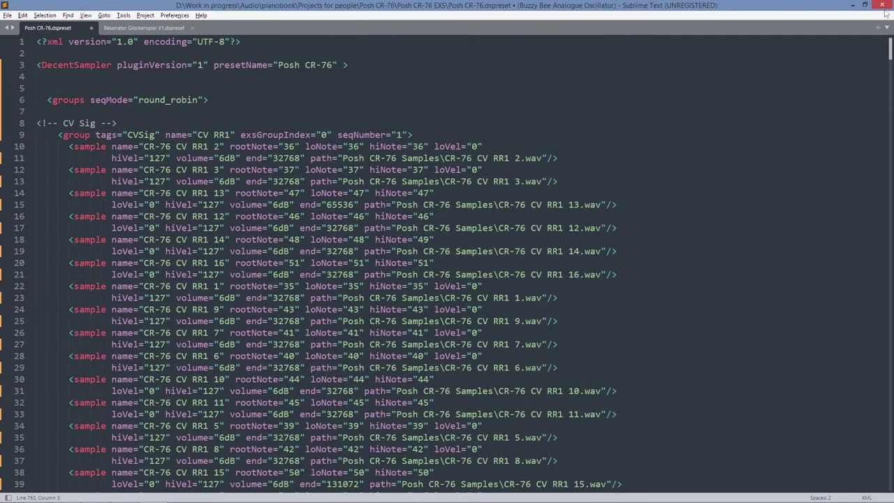
Paste the ui block containing the keyboard element between the opening DecentSampler tag and the groups tag
left_click(43, 77)
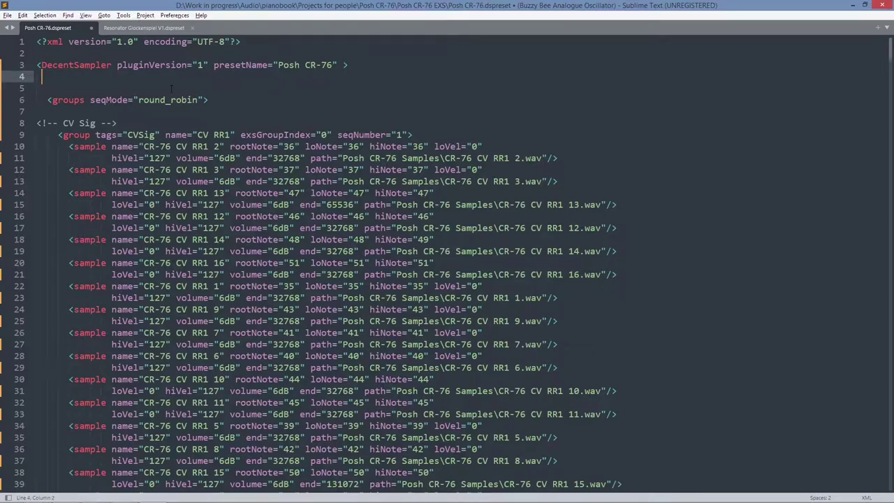
key("Return")
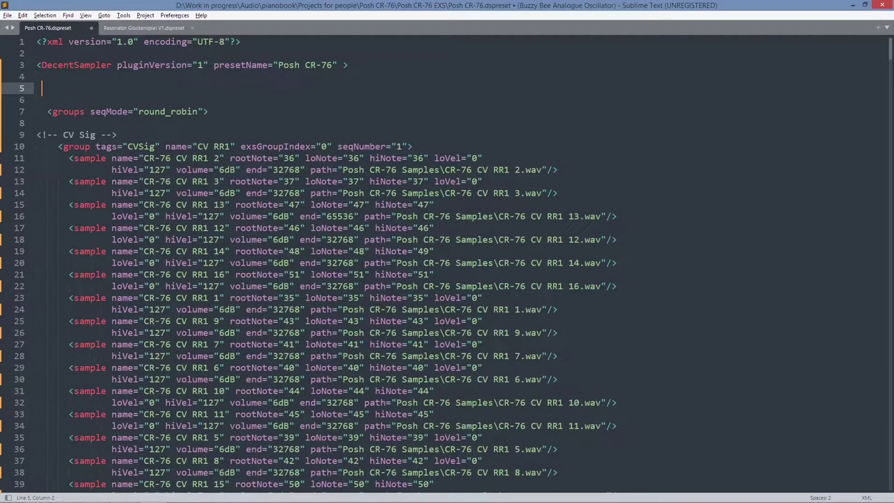
key("BackSpace")
key("BackSpace")
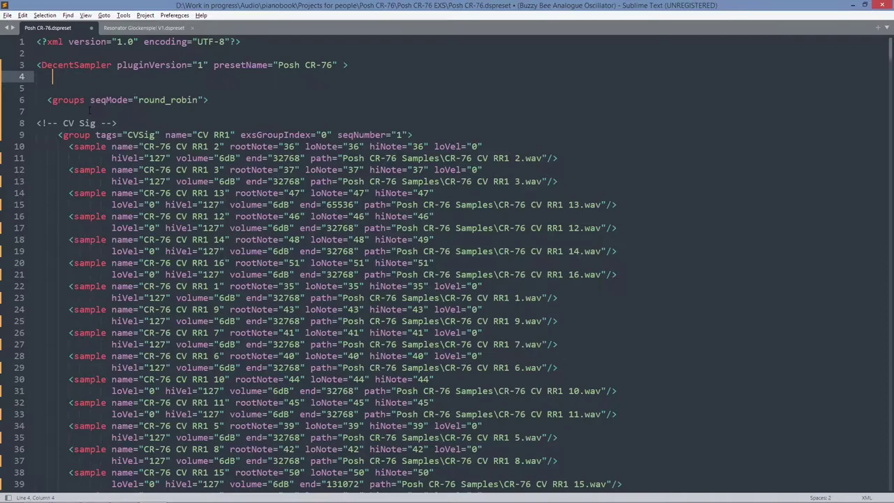
key("ctrl+v")
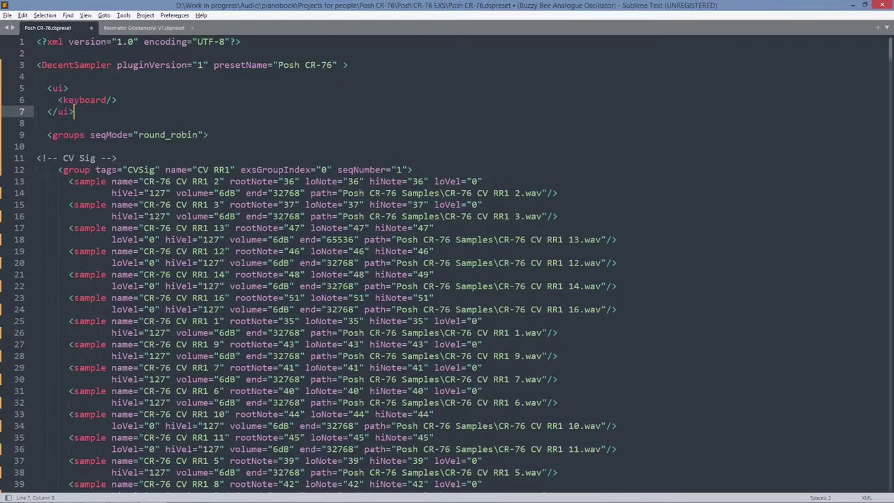
Copy the opening tab tag named "main" from the Resonator Glockenspiel V1 preset
left_click(148, 28)
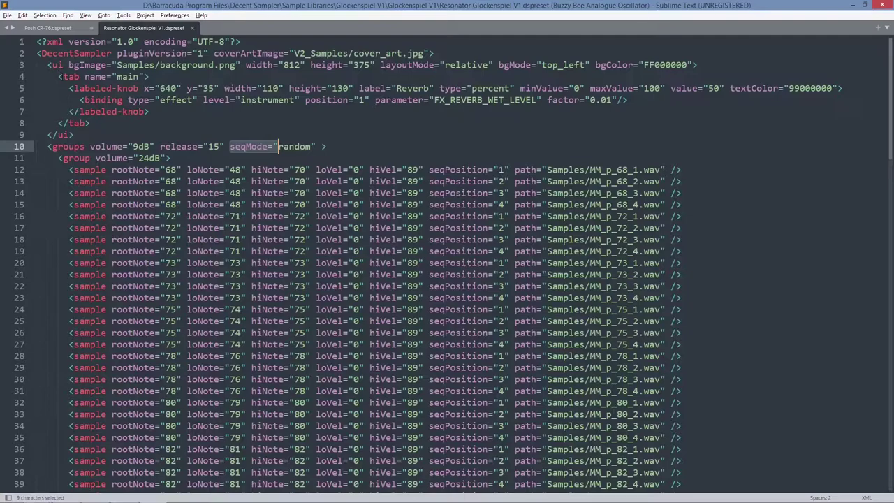
left_click(63, 28)
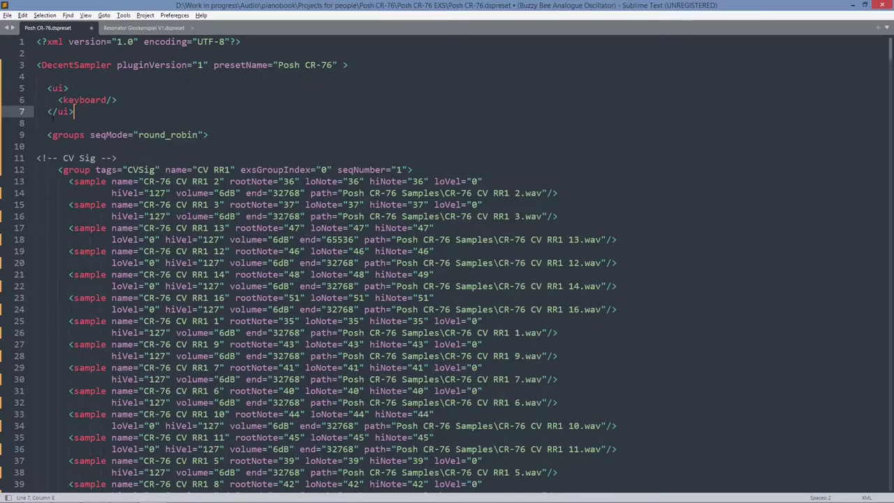
left_click(148, 28)
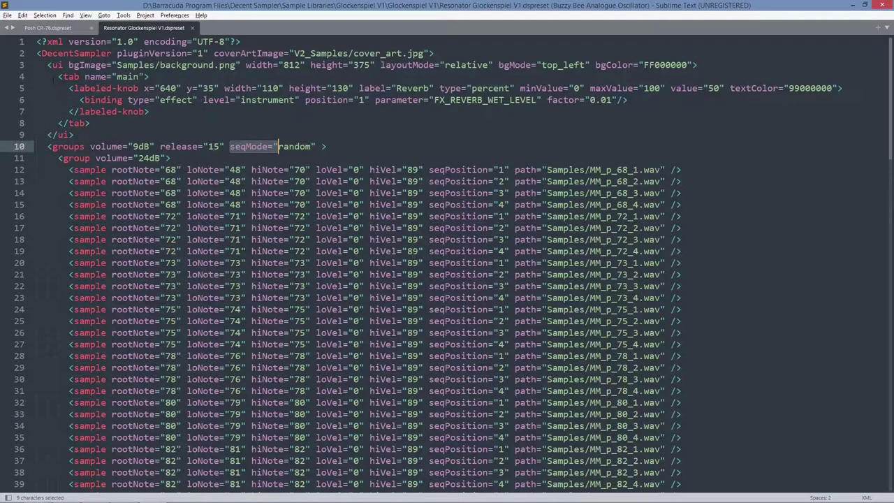
left_click_drag(59, 76, 148, 76)
key("ctrl+c")
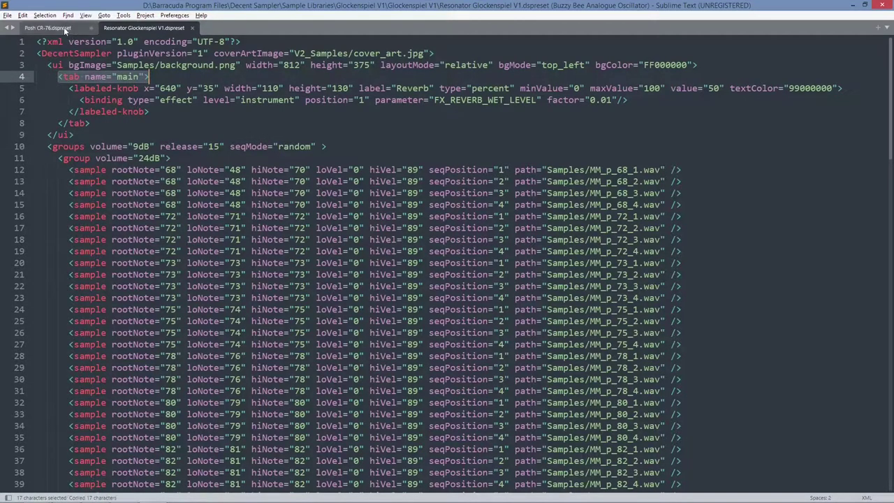
Paste the tab name="main" tag into the Posh CR-76 preset, on a new line between the opening ui tag and the keyboard element
left_click(62, 28)
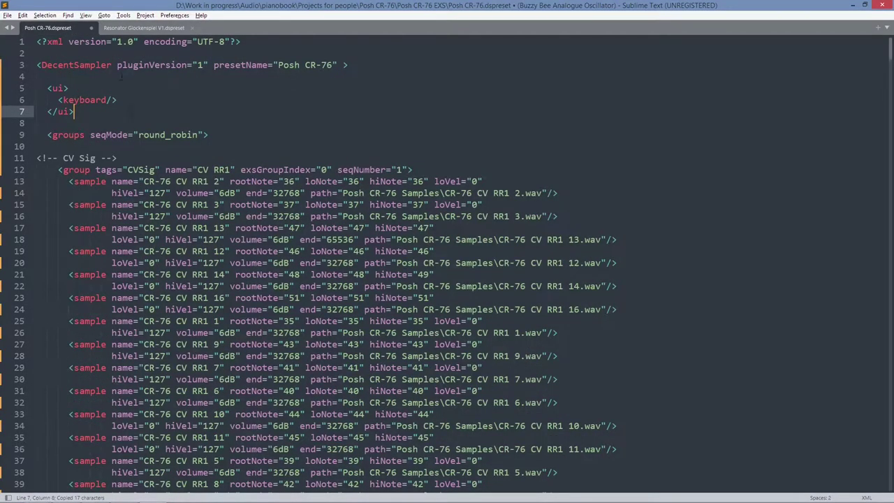
left_click(96, 89)
key("Down")
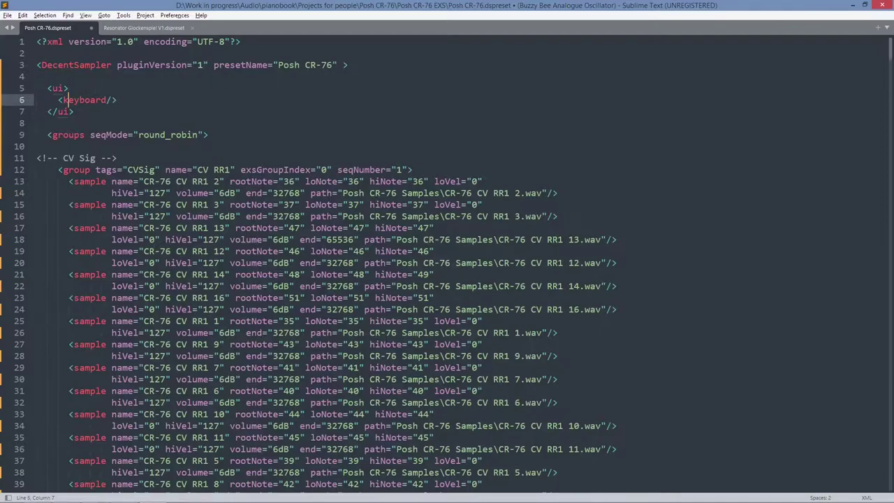
key("Left")
key("Up")
key("Right")
key("Return")
key("ctrl+v")
Add a closing tab tag on its own line below the keyboard element
key("Down")
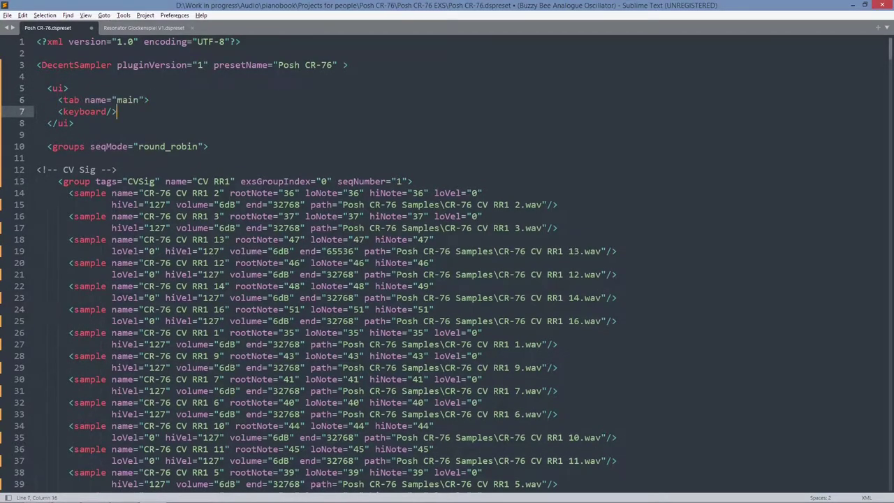
key("Return")
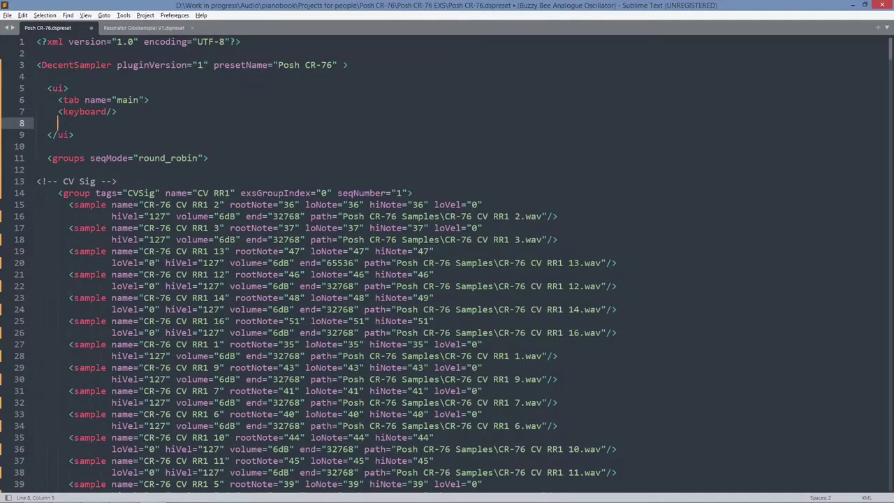
type("<")
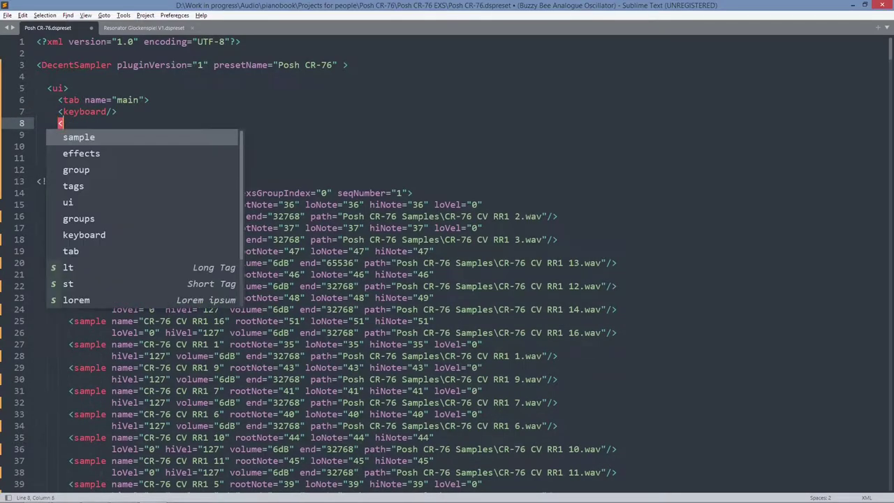
type("/tab>")
key("Return")
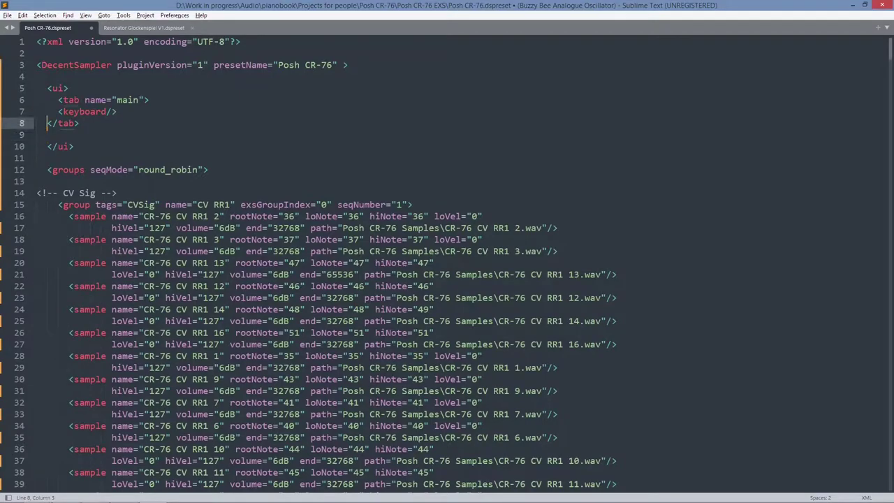
Align the closing tab tag with its opening tag, indent the keyboard element one level deeper, and separate them with a blank line
key("Up")
key("Tab")
key("Up")
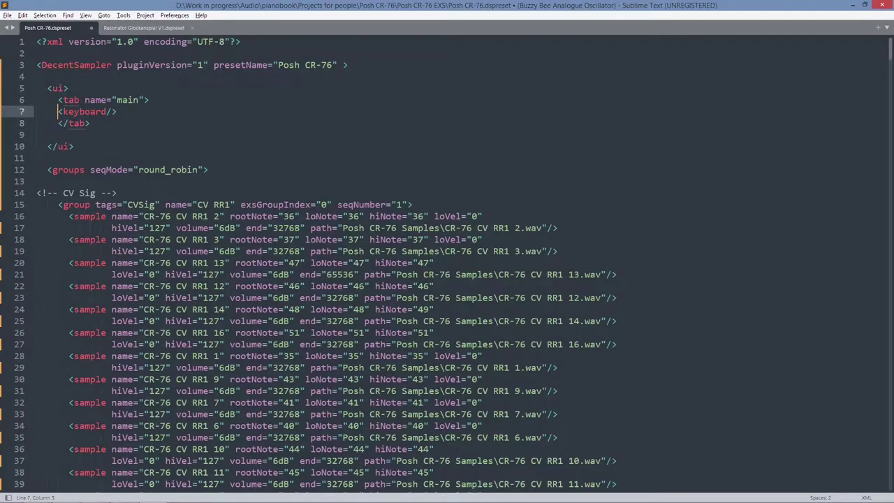
key("Tab")
key("Down")
key("Return")
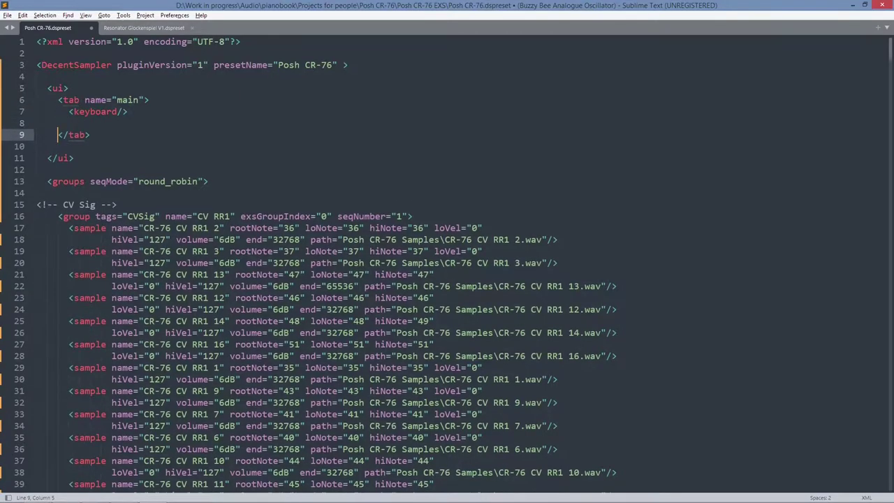
Remove the blank line above the closing ui tag and align that tag with its opening tag
key("Down")
key("Down")
key("Left")
key("Left")
key("BackSpace")
key("BackSpace")
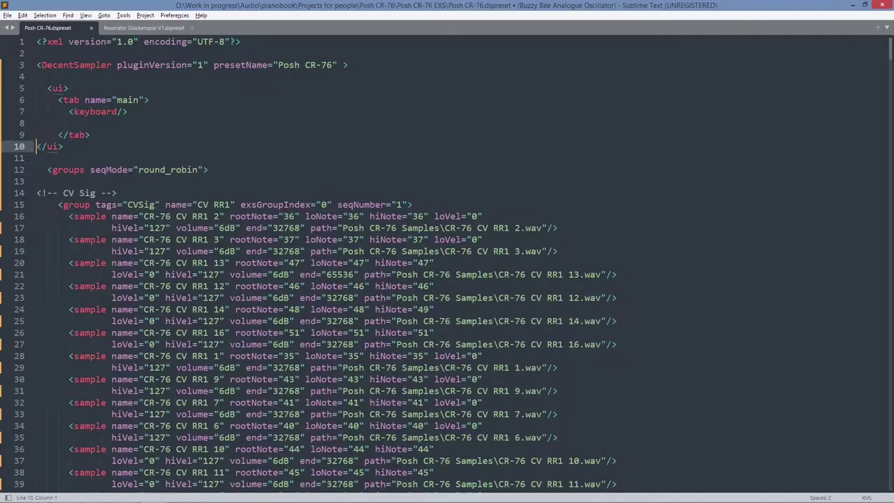
key("Tab")
Check the Resonator Glockenspiel V1 ui layout, and insert a blank line above the keyboard element in the Posh CR-76 preset
left_click(144, 28)
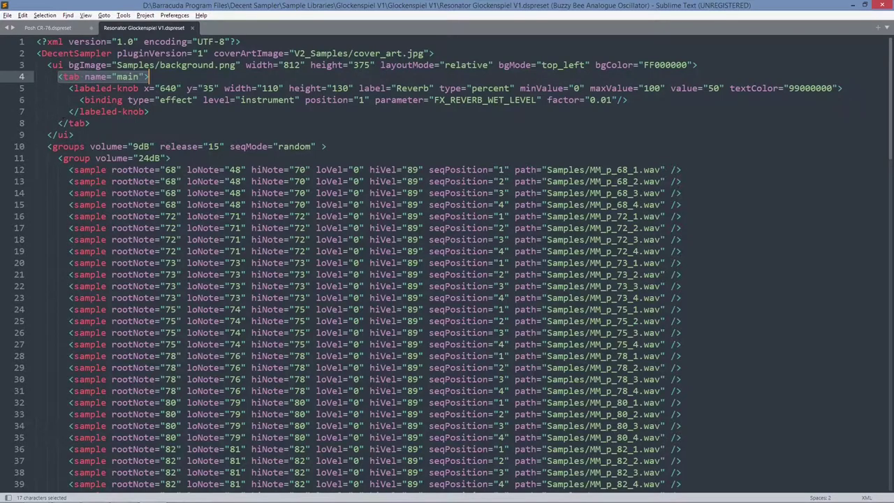
key("ctrl+Page_Up")
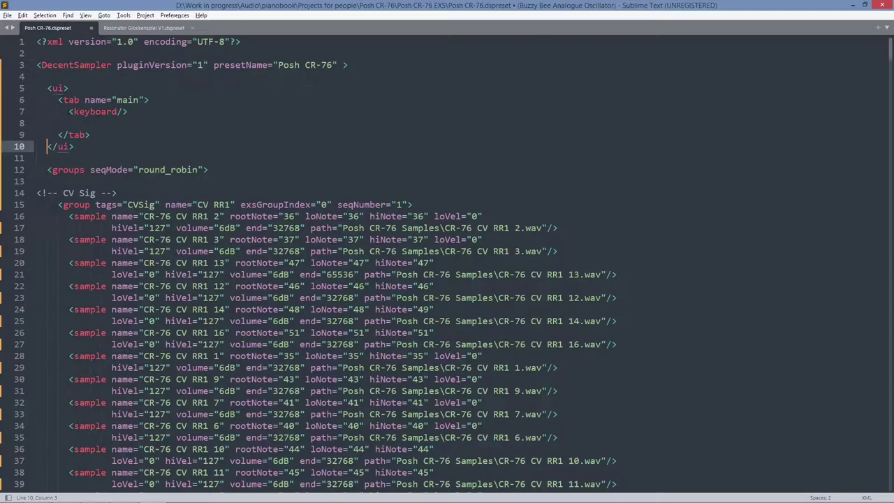
left_click(69, 111)
key("Return")
key("Right")
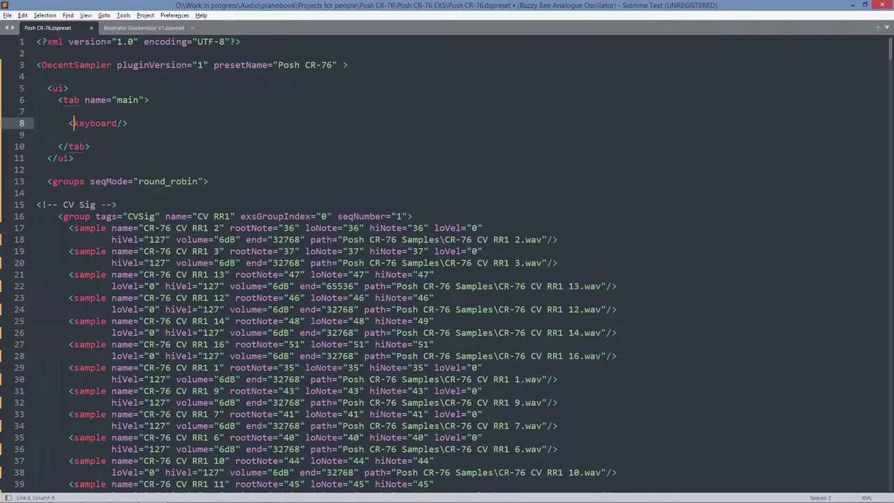
Try to expand the self-closing keyboard element into an opening keyboard tag with a second keyboard tag on the line below
left_click(120, 123)
type(">")
key("Return")
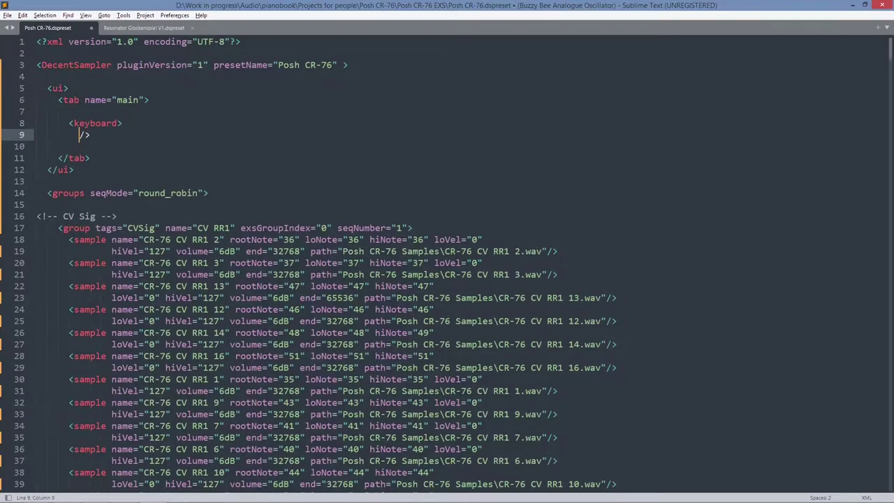
type("<keyboars")
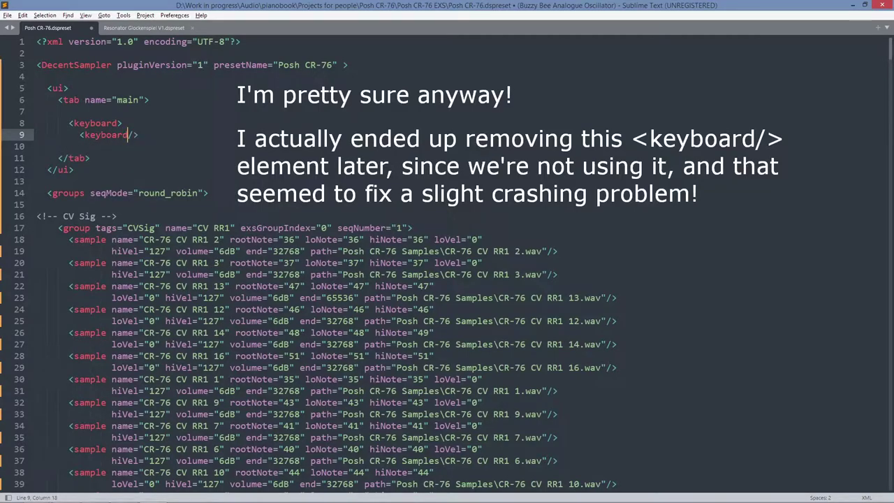
Remove the second keyboard tag and restore the single self-closing keyboard element
key("shift+Home")
key("BackSpace")
key("BackSpace")
key("BackSpace")
key("BackSpace")
key("BackSpace")
key("BackSpace")
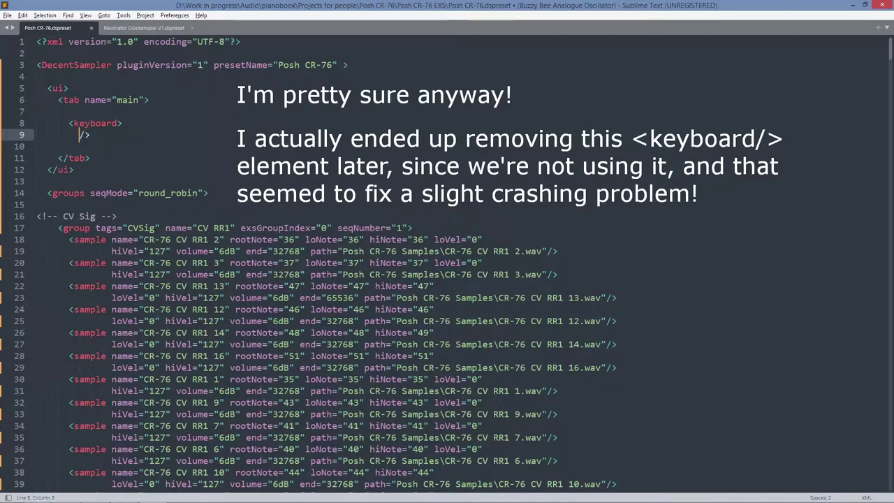
key("BackSpace")
key("Right")
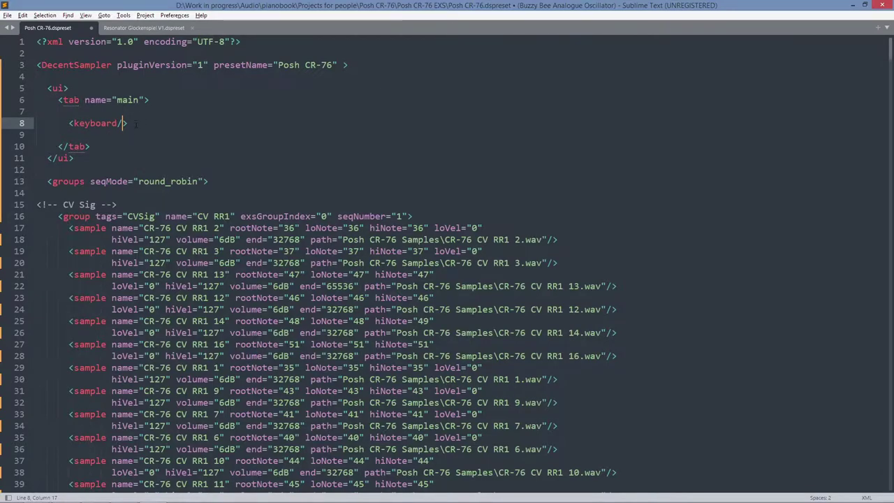
Remove the extra blank lines above the OS Signal labeled-knob and align its opening tag with the other knobs
left_click(163, 137)
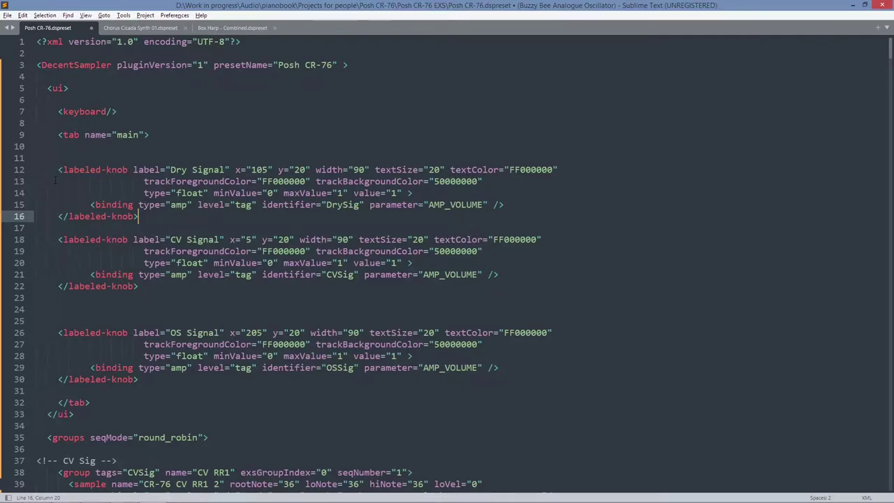
left_click_drag(54, 171, 74, 170)
left_click(136, 147)
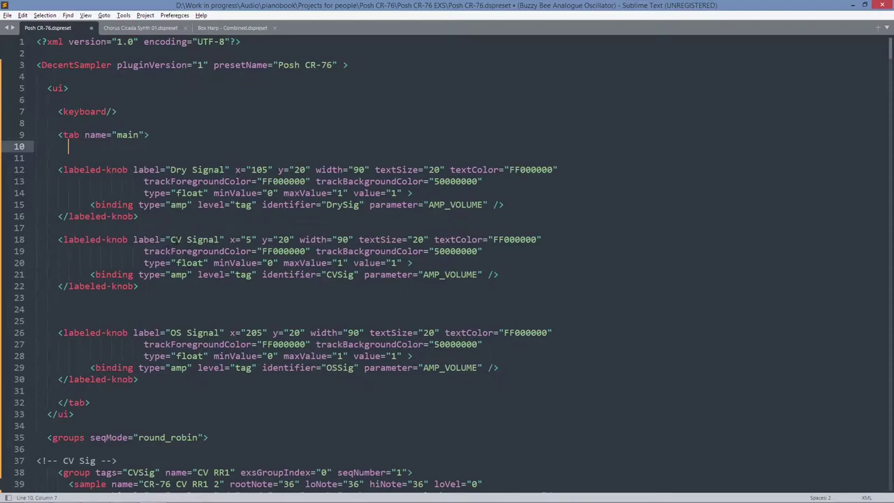
left_click(91, 313)
key("Delete")
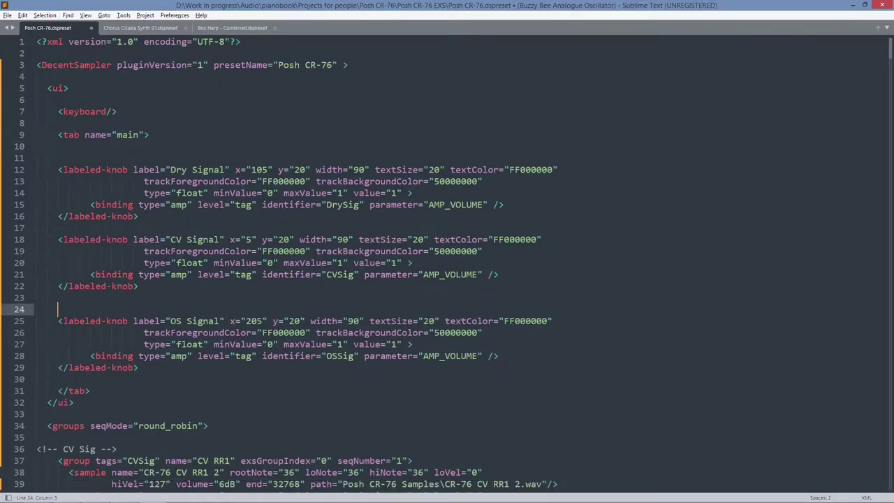
key("Delete")
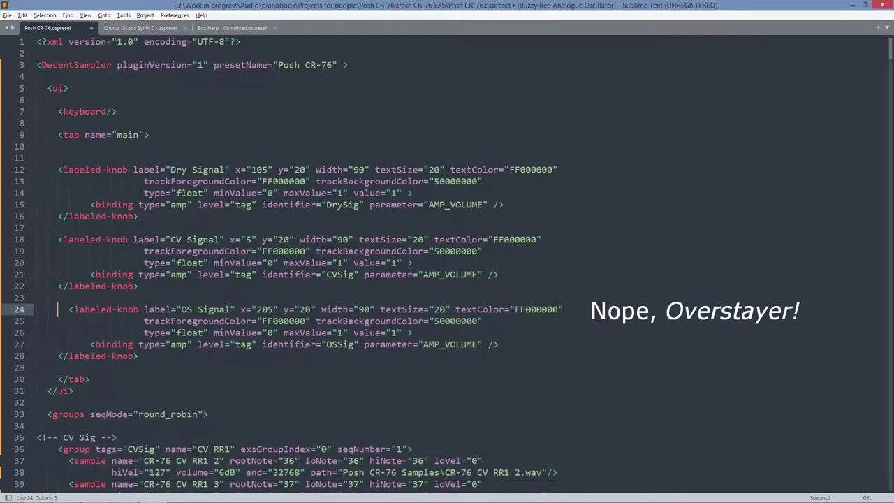
key("Delete")
key("Delete")
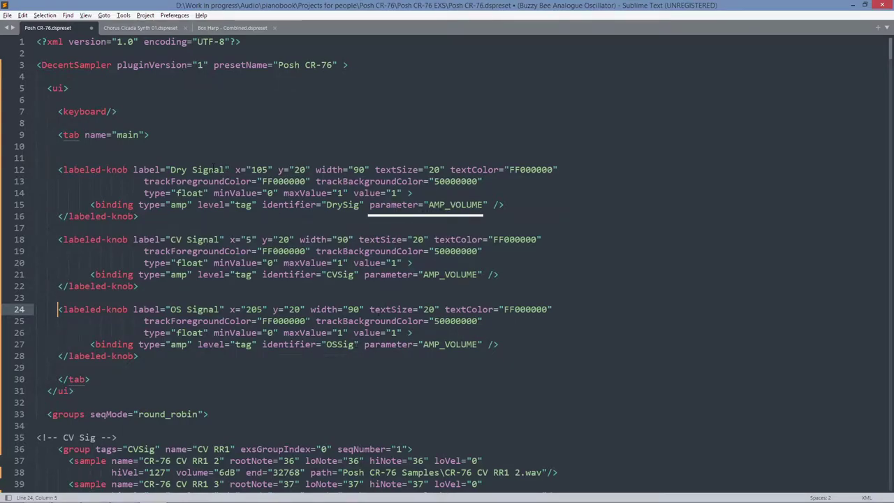
Examine the CVSig, DrySig and OSSig tag definitions at the end of the preset, and return to the labeled-knob definitions
left_click_drag(891, 50, 887, 478)
scroll(295, 319, "up", 4)
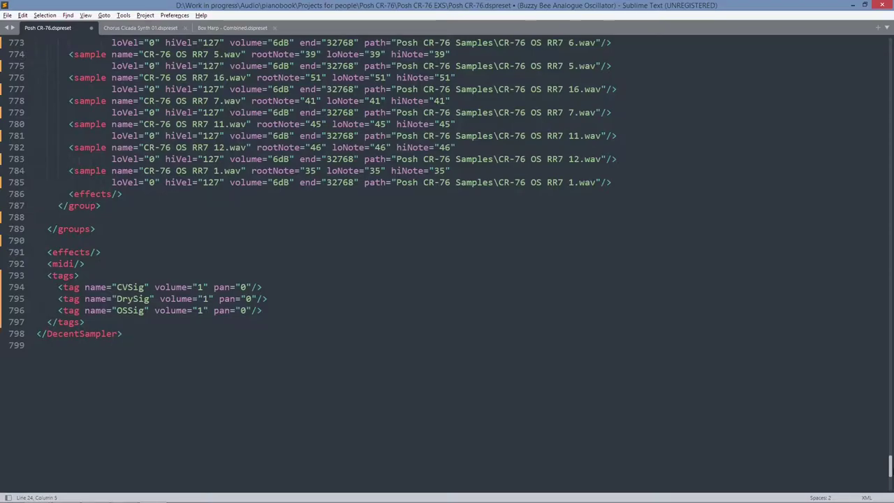
scroll(447, 266, "up", 20)
scroll(447, 265, "up", 14)
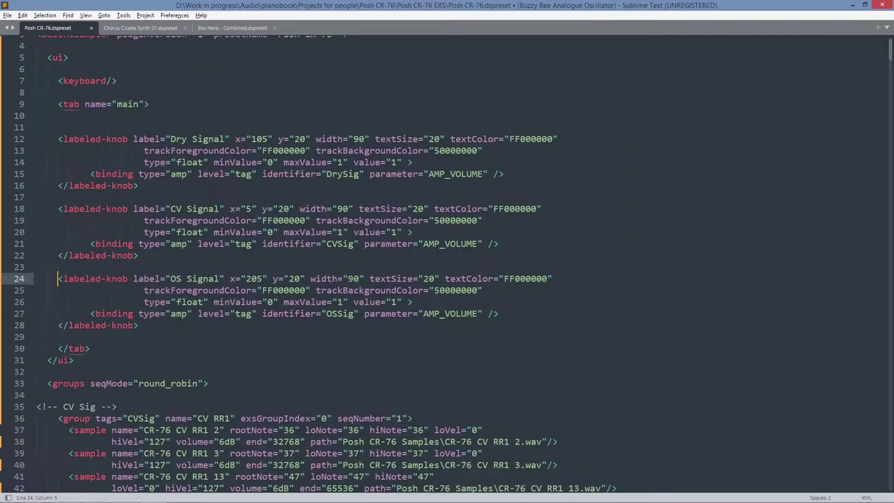
Switch to DecentSampler and reload the Posh CR-76 preset
key("alt+Tab")
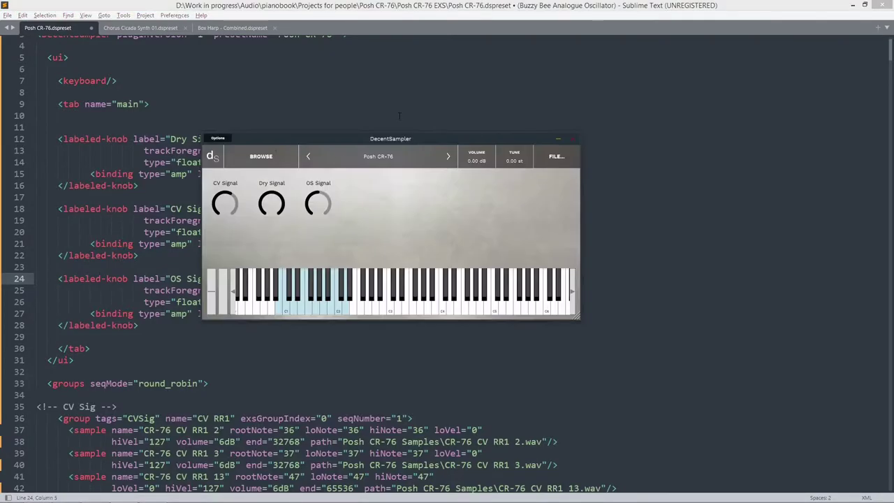
left_click(553, 158)
left_click(552, 195)
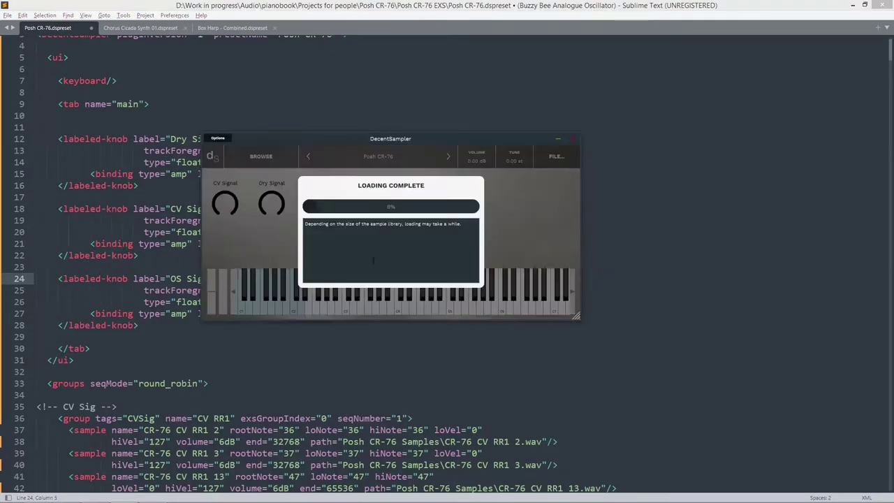
Shift the on-screen keyboard to lower octaves and audition the lowest mapped keys of the Posh CR-76 preset
left_click(233, 294)
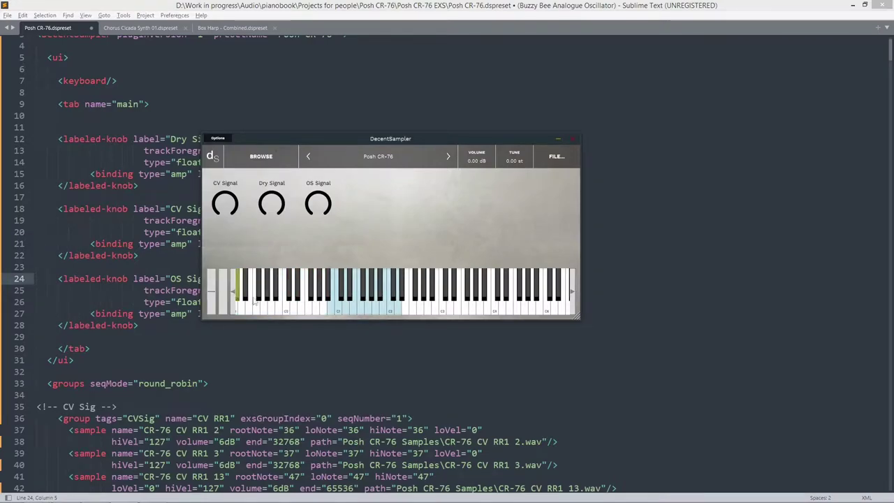
left_click(332, 309)
left_click(333, 310)
left_click(337, 309)
left_click(337, 310)
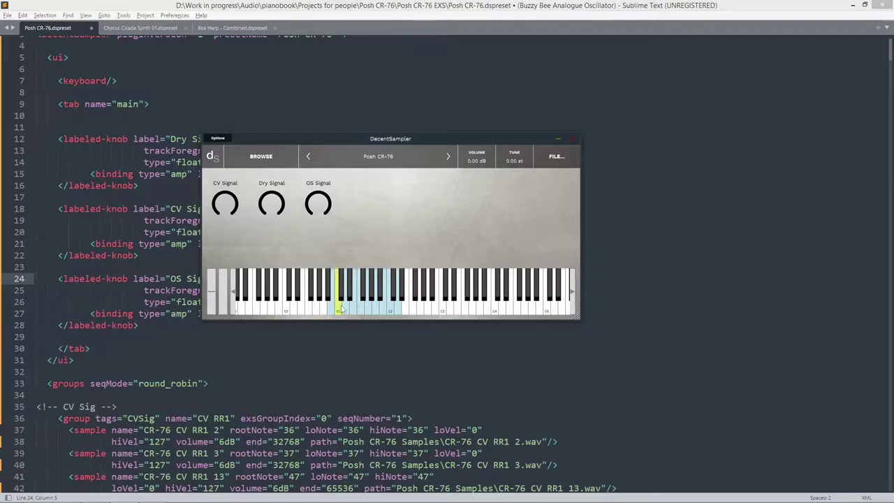
Turn the CV Signal, Dry Signal and OS Signal knobs down to 0 and audition the lowest and highest mapped keys
left_click(342, 309)
left_click_drag(226, 205, 227, 300)
left_click_drag(272, 205, 275, 300)
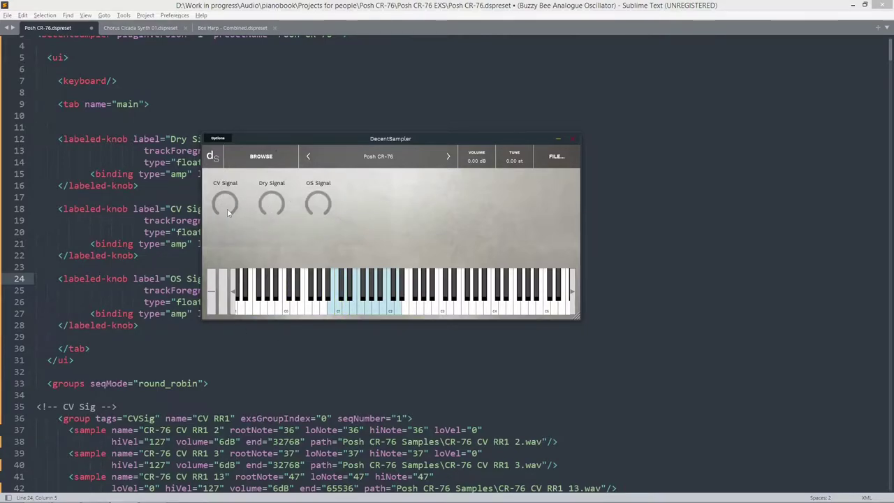
left_click(331, 308)
left_click(331, 308)
left_click(397, 308)
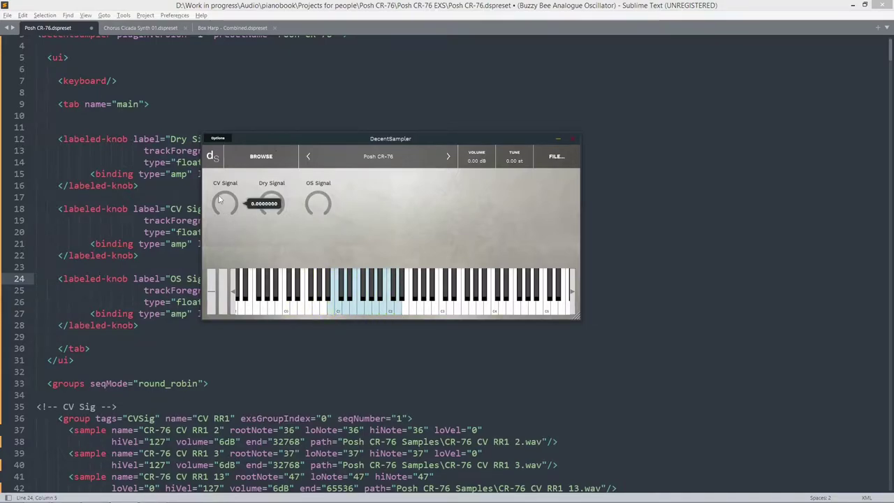
Raise the CV Signal knob in stages to full while auditioning the lower mapped keys with the other signals off
left_click_drag(219, 200, 222, 129)
left_click(331, 310)
left_click(331, 310)
left_click(331, 309)
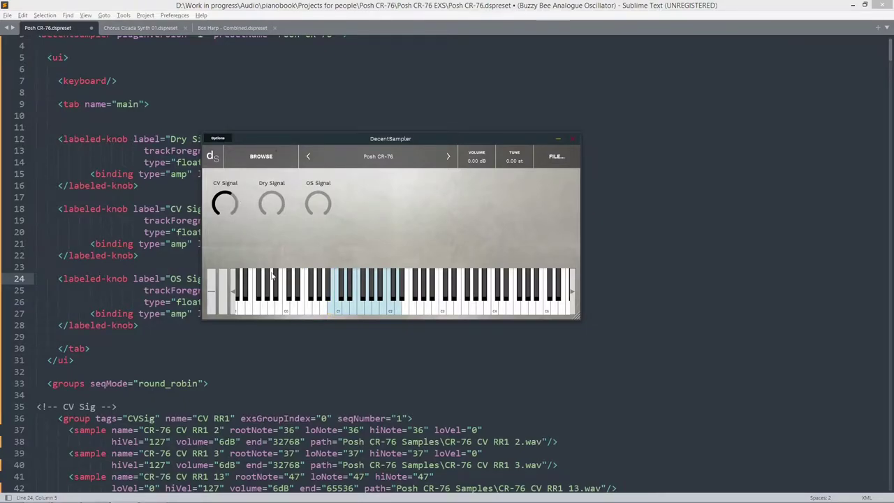
left_click_drag(224, 203, 225, 154)
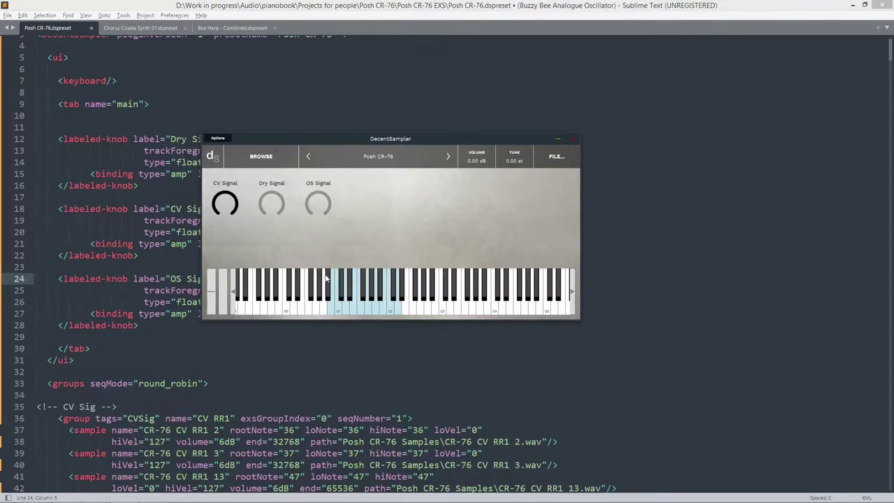
left_click(331, 309)
left_click(331, 310)
left_click(344, 310)
left_click(353, 308)
left_click(353, 308)
left_click(353, 308)
left_click(354, 308)
left_click(354, 308)
Turn CV Signal down to 0, raise Dry Signal to full and audition keys across the mapped range
left_click_drag(215, 205, 244, 295)
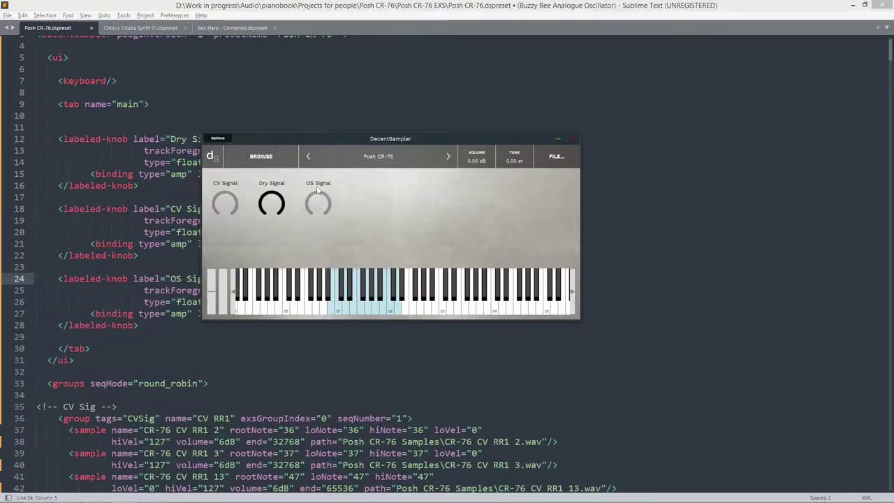
left_click(331, 309)
left_click(354, 308)
left_click(353, 308)
left_click(371, 307)
left_click(383, 308)
left_click(398, 308)
left_click(391, 310)
left_click(377, 309)
Turn Dry Signal down to 0, raise OS Signal to full and audition keys across the mapped range
left_click_drag(278, 208, 285, 326)
left_click_drag(308, 206, 333, 118)
left_click(336, 308)
left_click(331, 307)
left_click(331, 307)
left_click(341, 308)
left_click(347, 310)
left_click(354, 312)
left_click(332, 312)
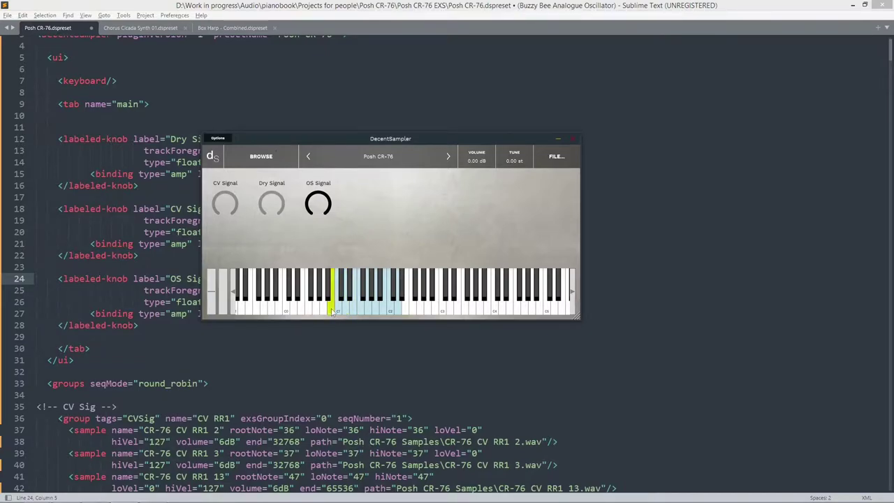
left_click(395, 311)
left_click(377, 307)
left_click(396, 309)
left_click(366, 312)
left_click(347, 311)
Turn OS Signal down to 0, raise CV Signal back to full and audition the middle mapped keys again
left_click_drag(316, 201, 316, 286)
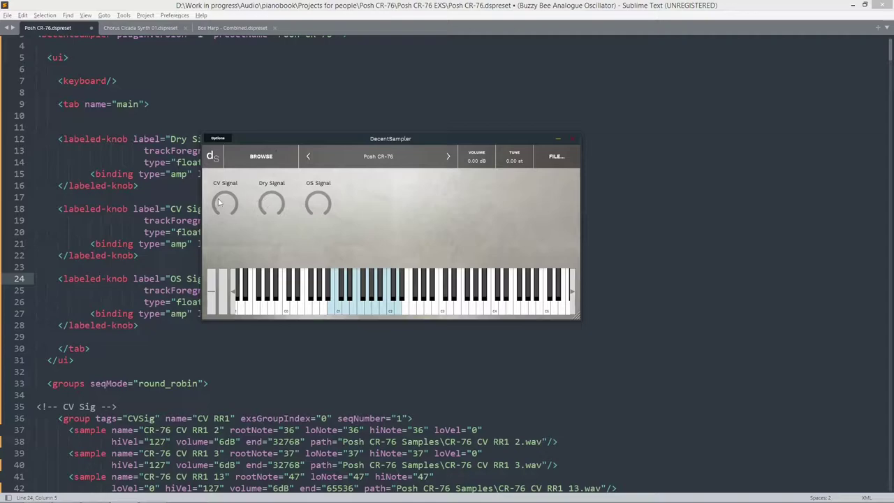
left_click_drag(219, 203, 225, 44)
left_click(355, 310)
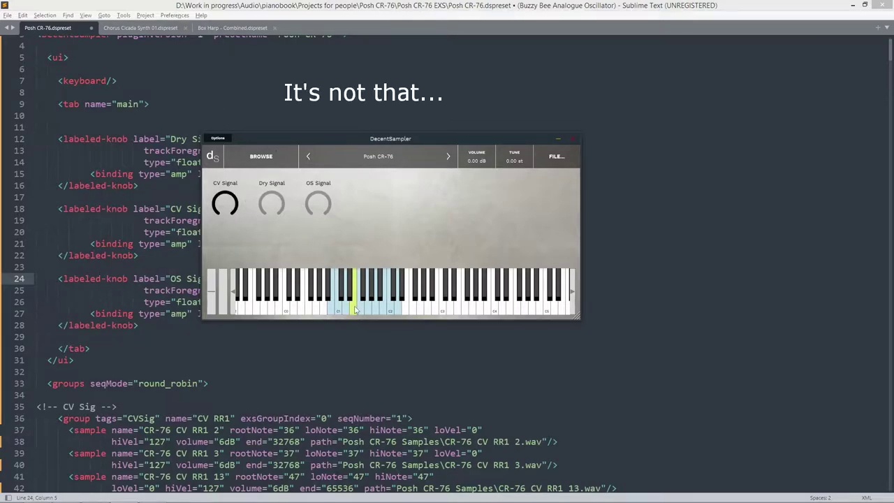
left_click(361, 312)
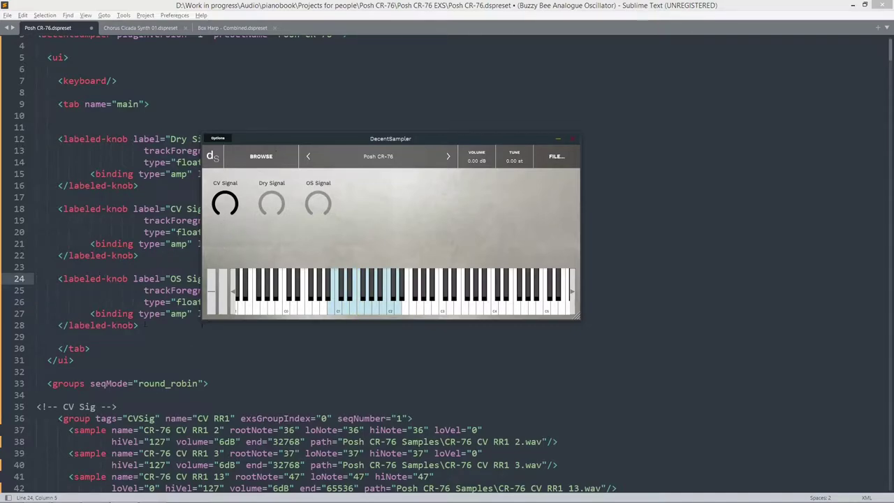
Return to Sublime Text and save Posh CR-76.dspreset
left_click(247, 89)
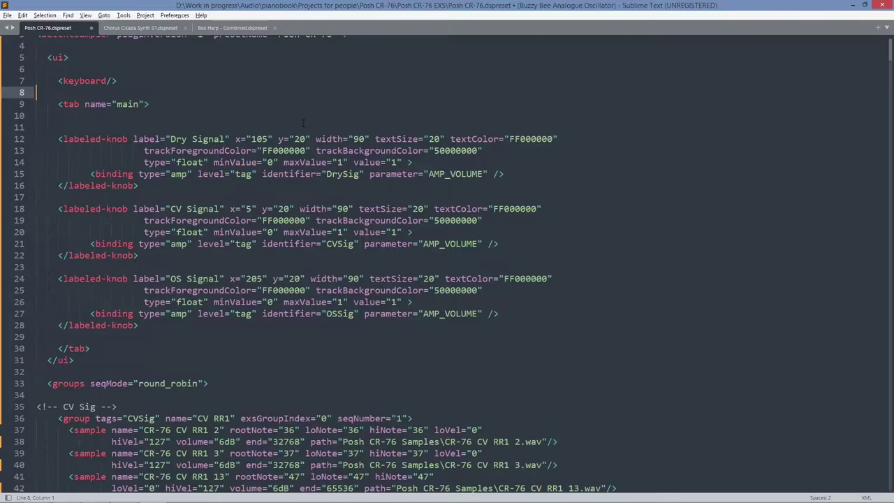
key("ctrl+s")
key("alt+Tab")
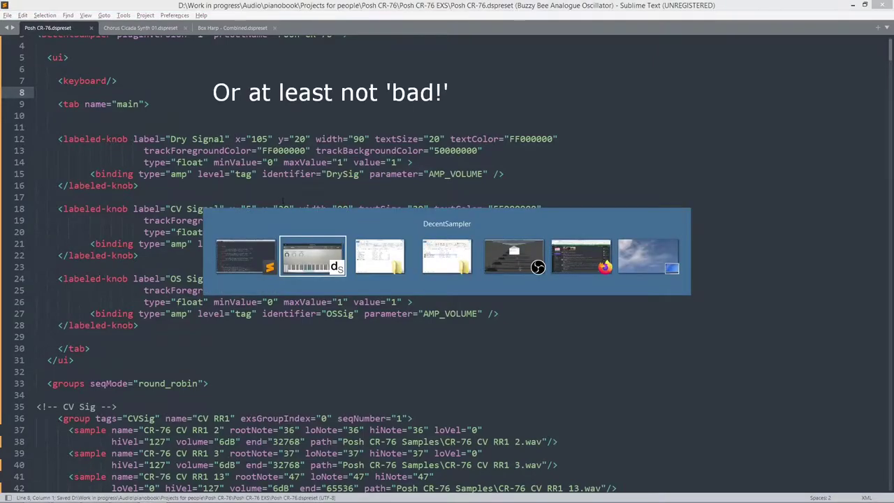
key("alt+Tab")
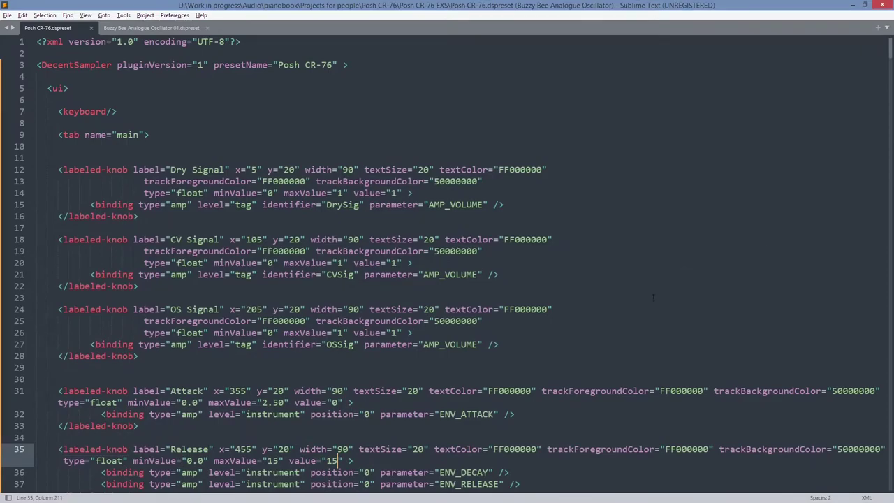
Examine the Attack, Release, Tone and Reverb labeled-knob definitions that follow the signal knobs in Posh CR-76.dspreset
scroll(592, 267, "down", 3)
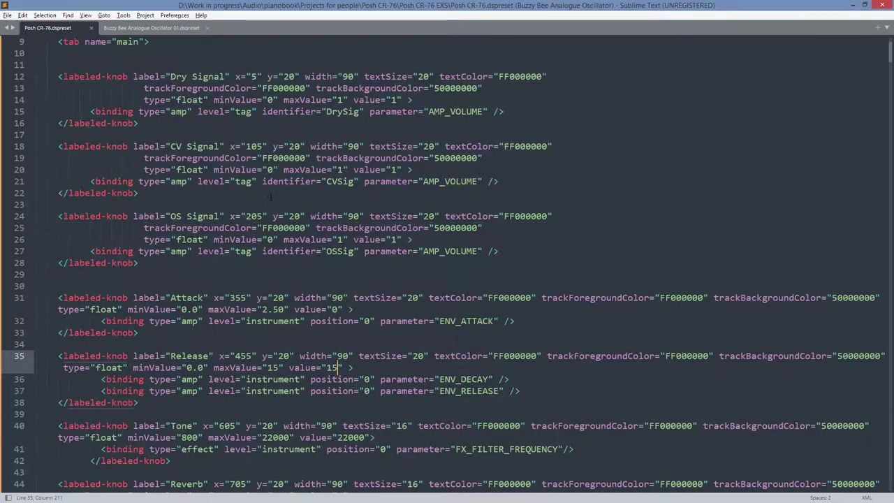
scroll(319, 218, "down", 4)
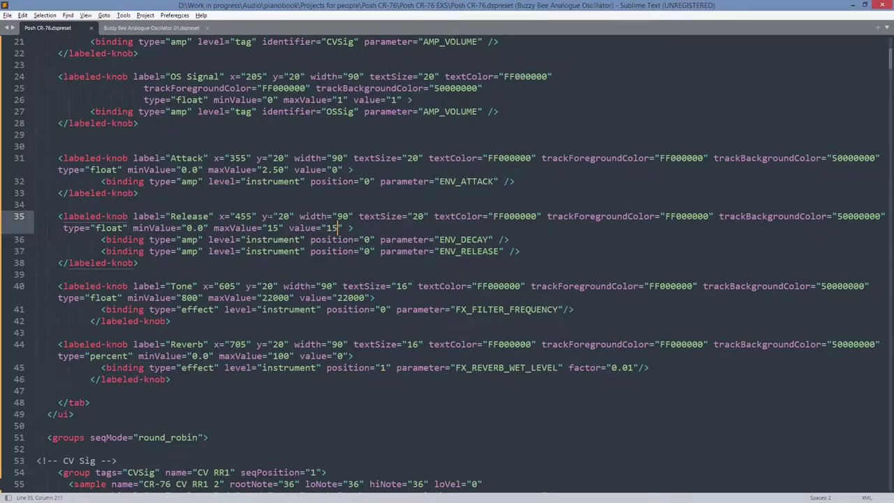
scroll(447, 266, "down", 1)
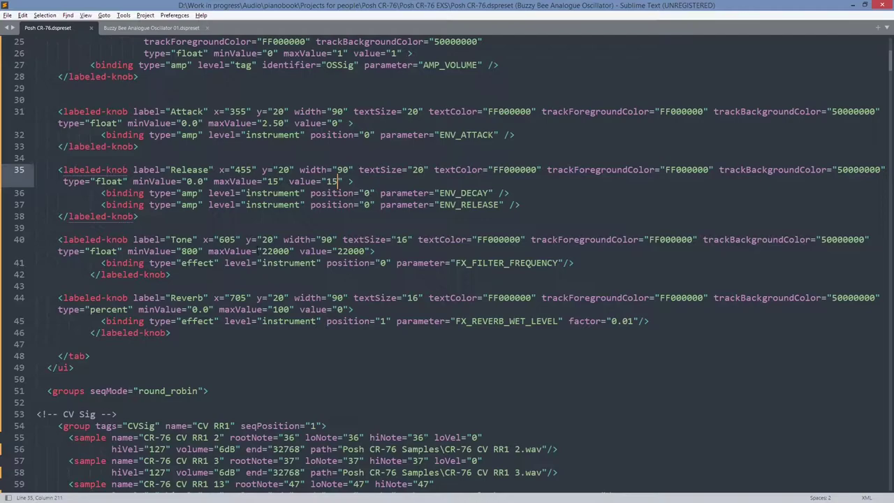
scroll(259, 249, "up", 3)
scroll(255, 246, "down", 1)
Switch to DecentSampler and reload the Posh CR-76 preset
key("alt+Tab")
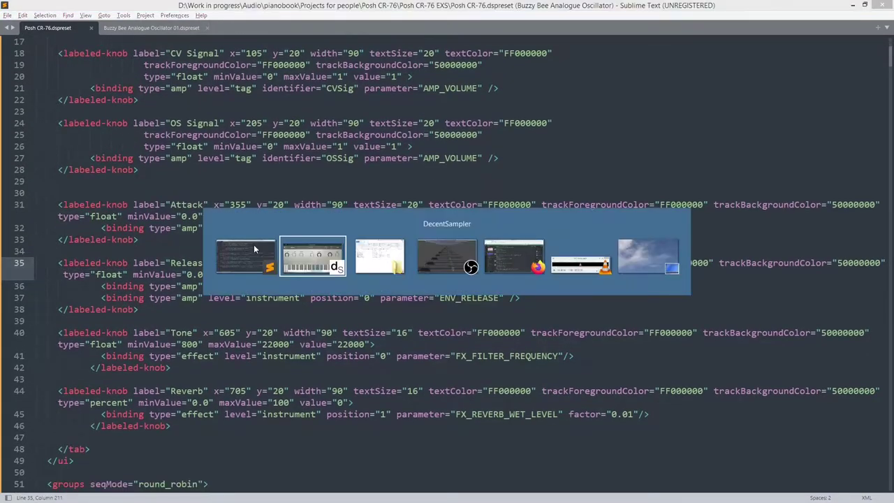
key("alt+Tab")
key("alt+Tab")
left_click(314, 262)
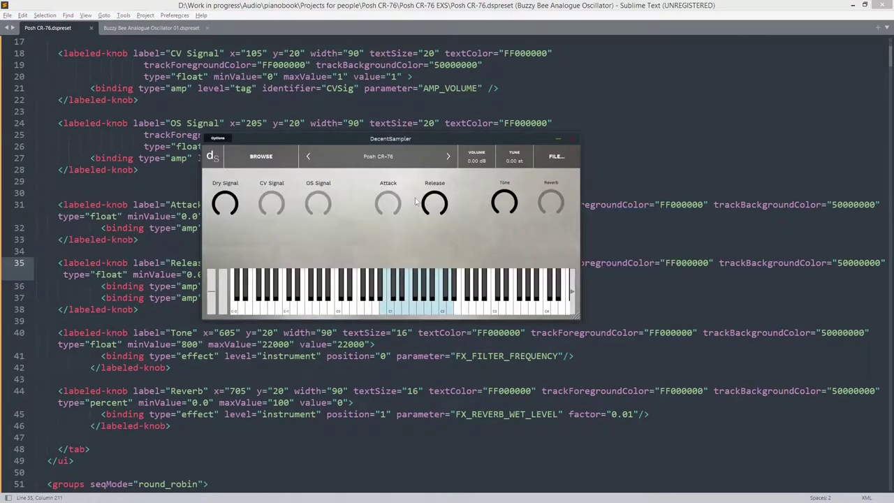
left_click(553, 162)
left_click(552, 195)
Turn CV Signal and OS Signal down to 0 and audition the mapped keys with only Dry Signal at full
left_click_drag(271, 204, 272, 342)
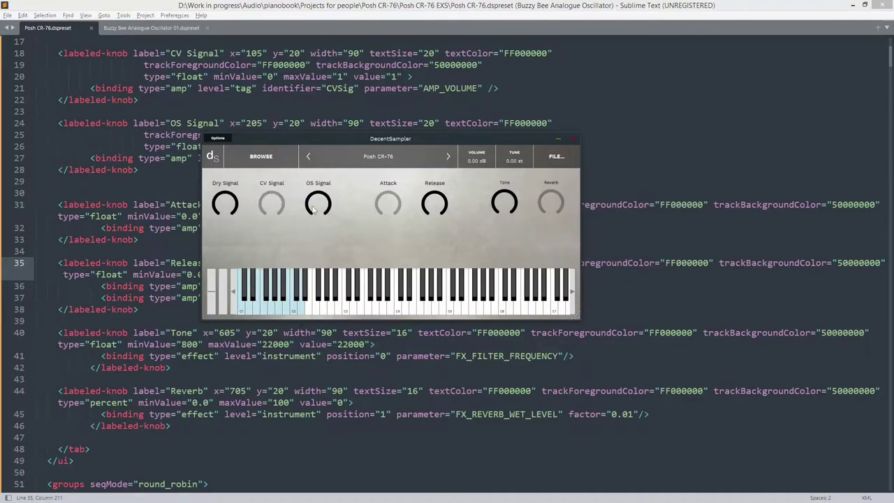
left_click_drag(315, 209, 312, 344)
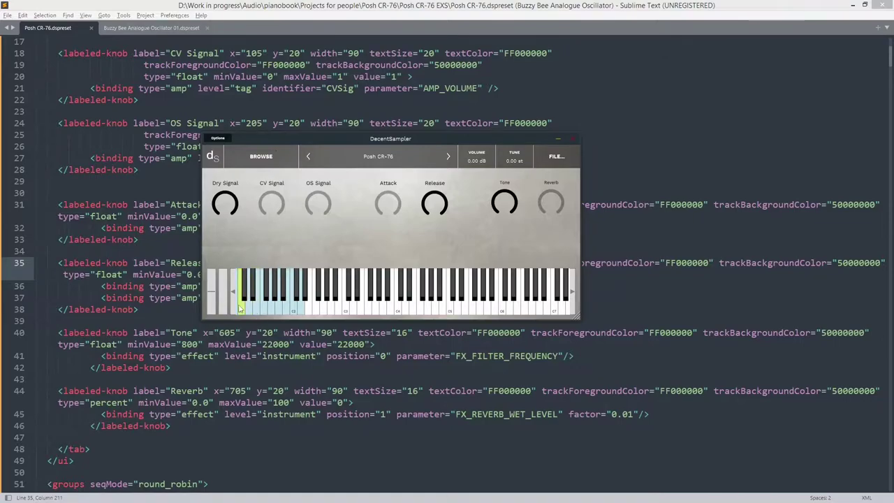
left_click(260, 313)
left_click(295, 312)
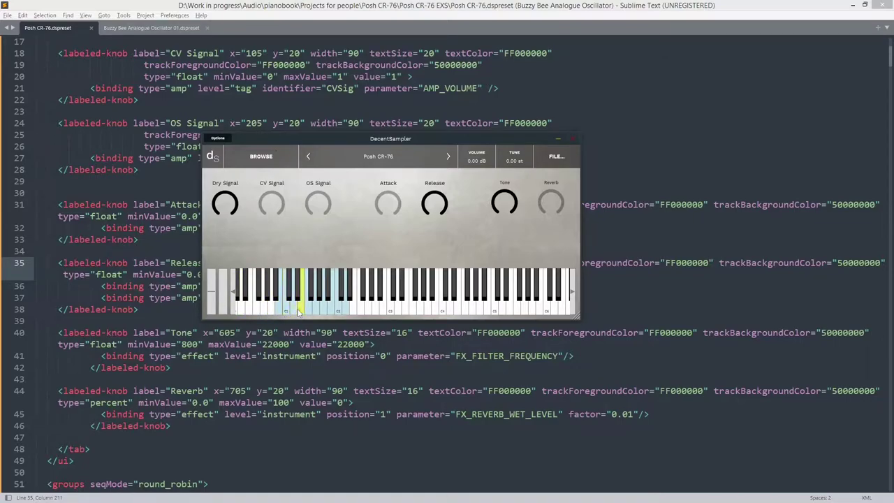
left_click(298, 312)
Turn Dry Signal down to 0, raise CV Signal to full and repeatedly audition each mapped white key to check its round robins
left_click_drag(225, 195, 226, 289)
left_click_drag(259, 202, 265, 243)
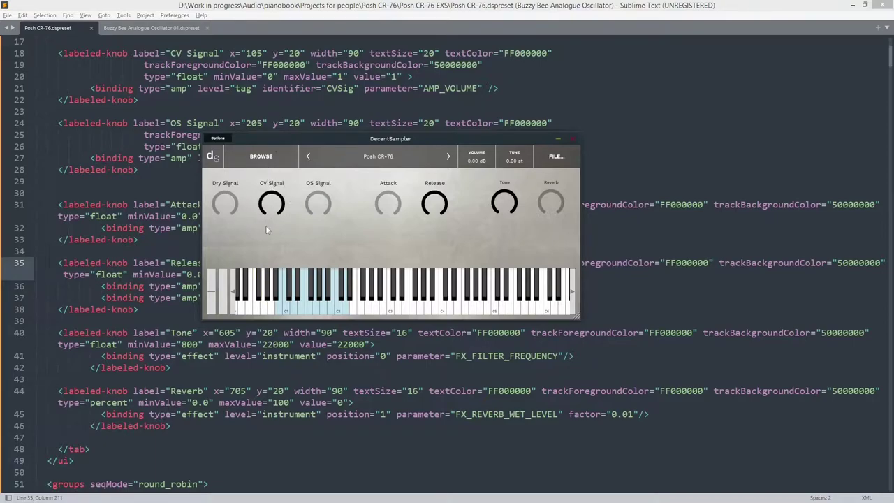
left_click(277, 310)
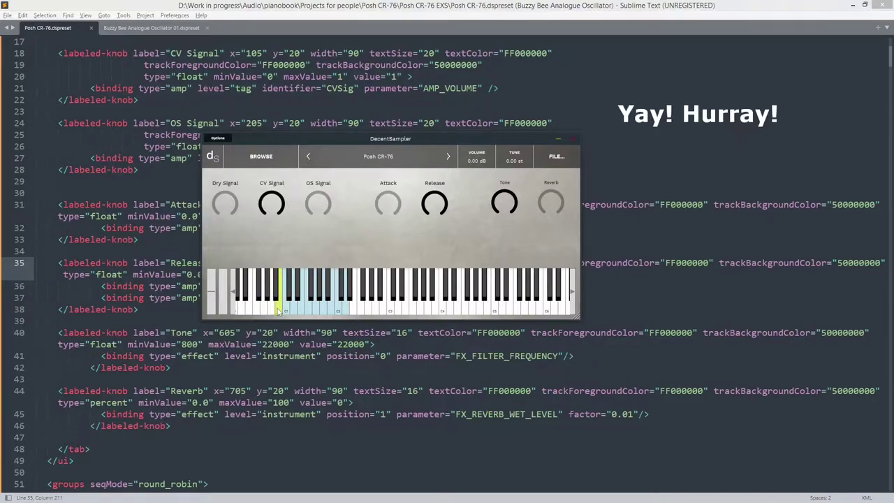
left_click(279, 312)
left_click(278, 311)
left_click(279, 312)
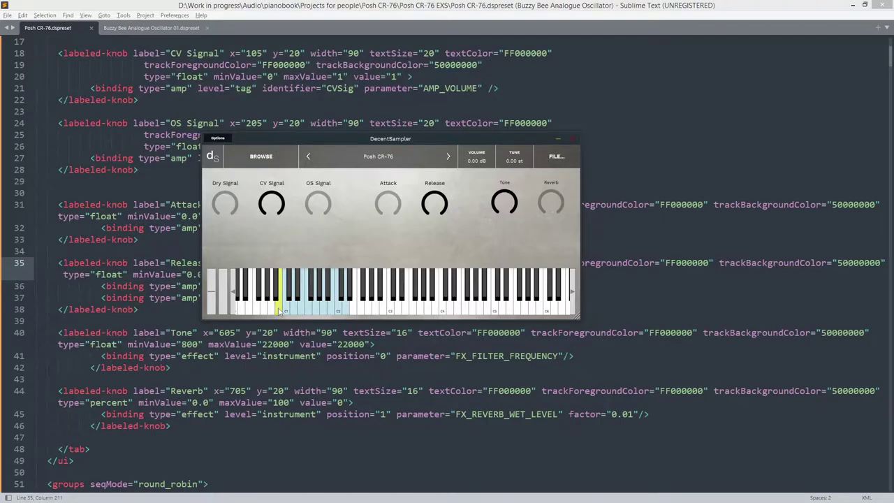
left_click(278, 310)
left_click(278, 310)
left_click(278, 310)
left_click(277, 310)
left_click(280, 310)
left_click(279, 310)
left_click(280, 310)
left_click(279, 310)
left_click(285, 311)
left_click(285, 312)
left_click(285, 311)
left_click(292, 313)
left_click(291, 313)
left_click(292, 313)
left_click(292, 313)
left_click(292, 313)
left_click(300, 314)
left_click(300, 314)
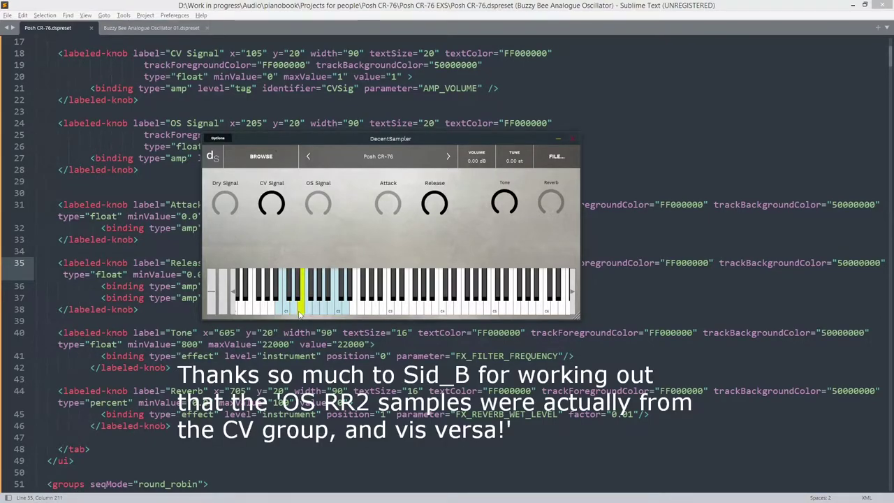
left_click(310, 315)
left_click(310, 316)
left_click(310, 316)
left_click(310, 316)
left_click(314, 316)
left_click(315, 316)
left_click(315, 316)
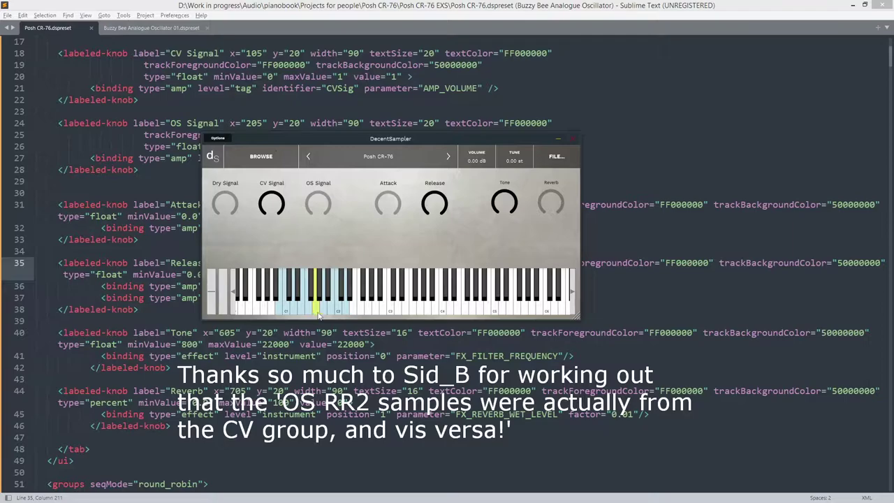
left_click(324, 316)
left_click(324, 315)
left_click(324, 315)
left_click(324, 316)
left_click(330, 316)
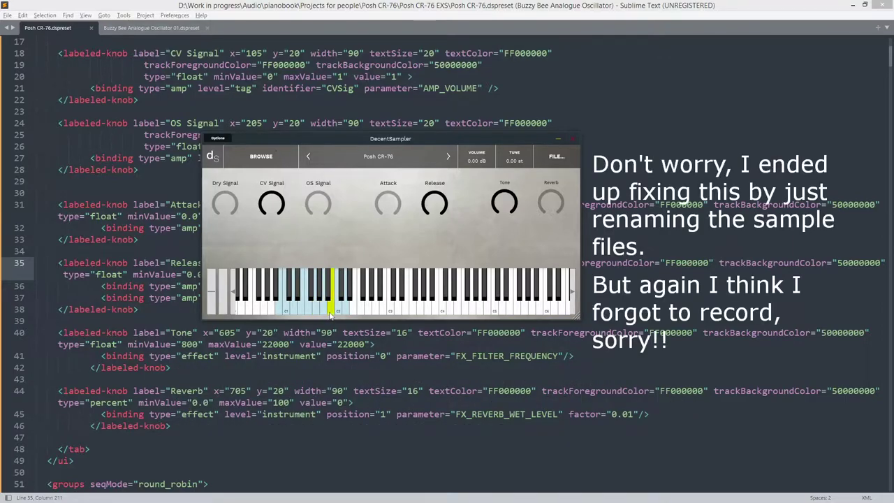
left_click(330, 317)
left_click(330, 317)
left_click(340, 315)
left_click(342, 316)
left_click(345, 315)
left_click(345, 315)
left_click(346, 315)
left_click(345, 316)
left_click(346, 315)
left_click(345, 316)
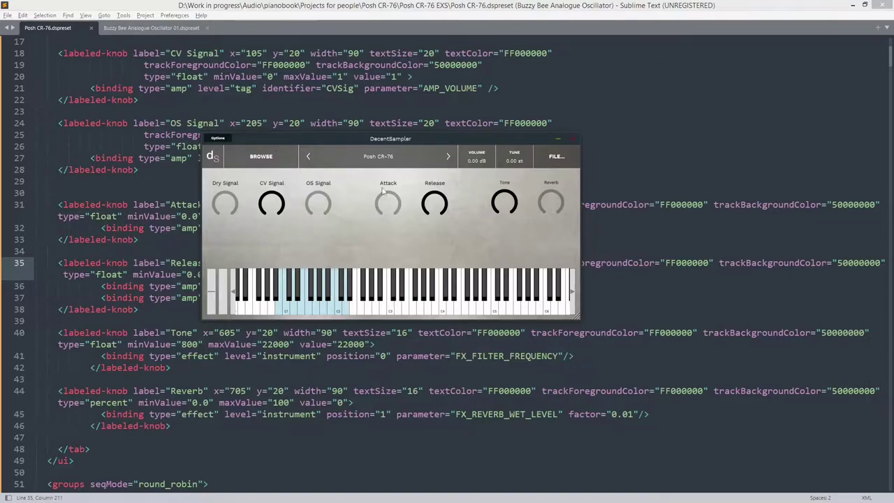
Switch to Photoshop, hide the BG group and show the Guide layer in Posh CR-76 BG.psd
key("alt+Tab")
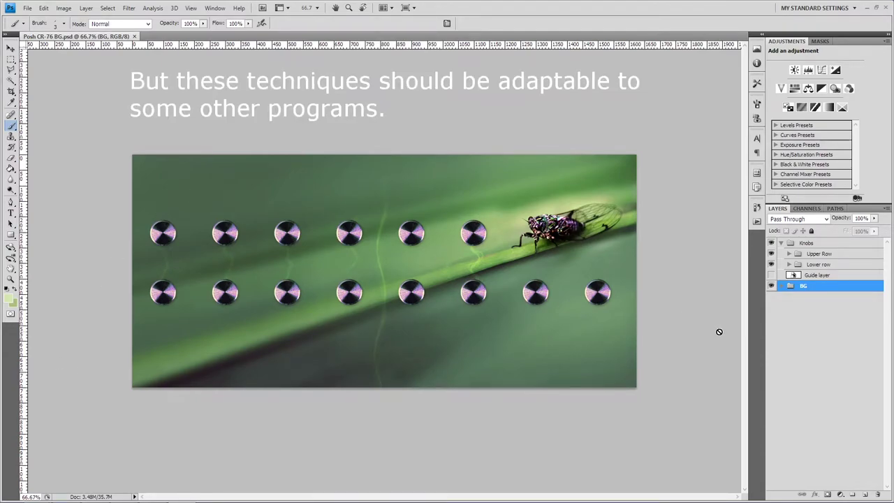
left_click(772, 286)
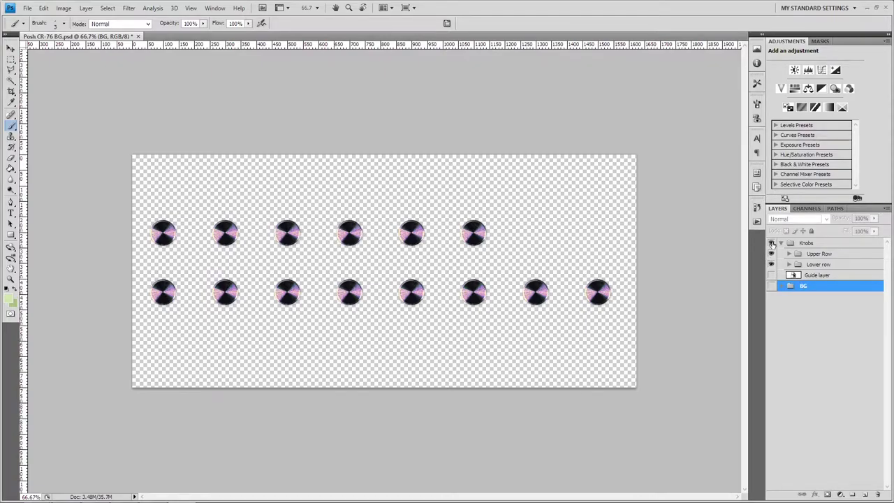
left_click(772, 244)
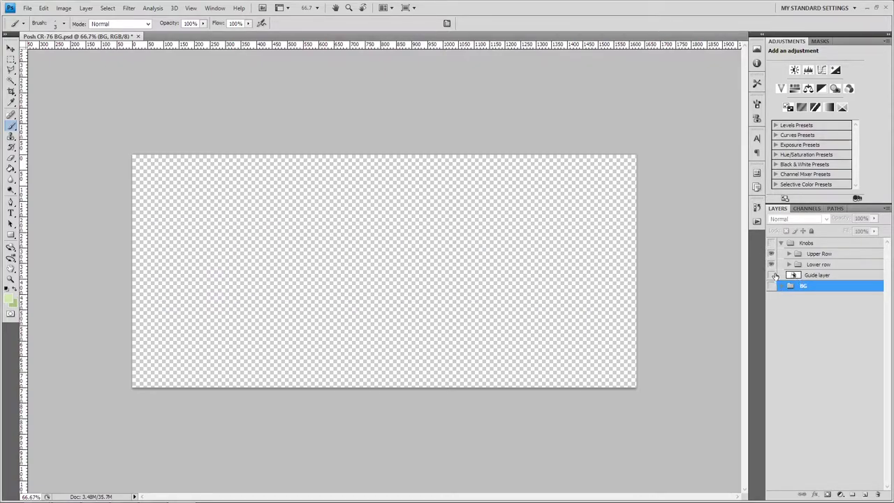
left_click(771, 275)
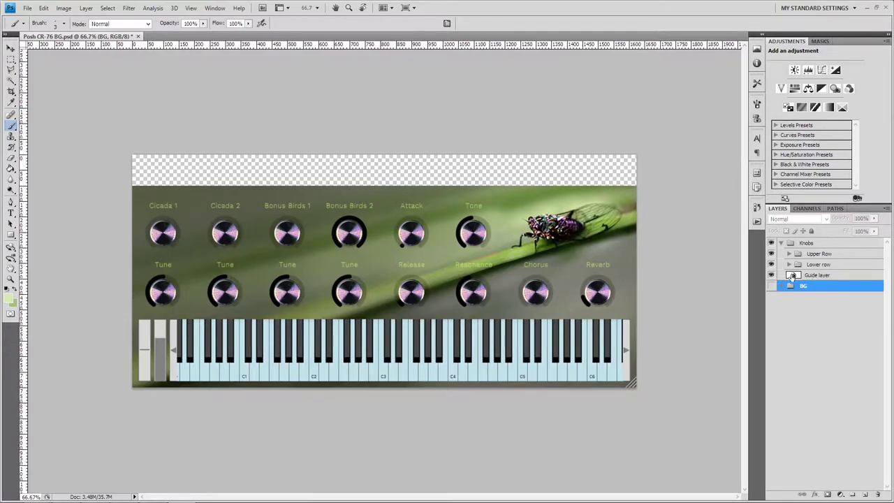
Open the Guide layer's smart object and compare its size with the DecentSampler window placed over it
double_click(792, 275)
key("alt+Tab")
key("Tab")
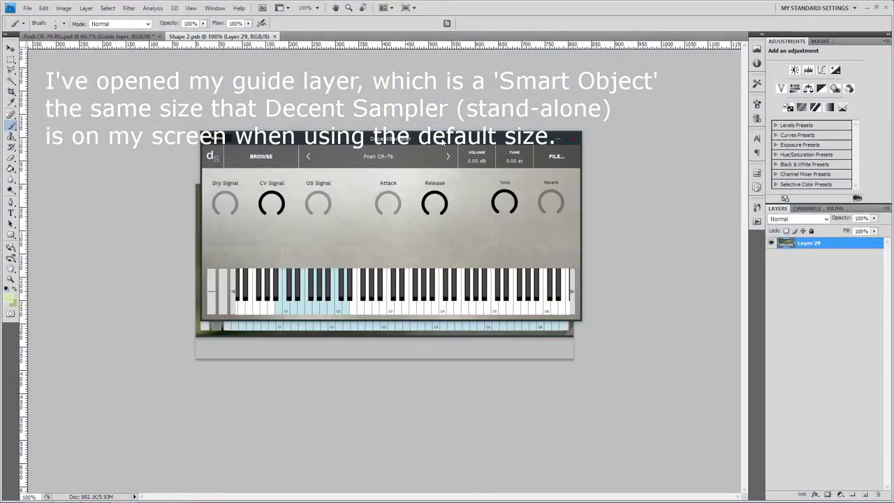
left_click_drag(442, 142, 439, 182)
key("alt+Tab")
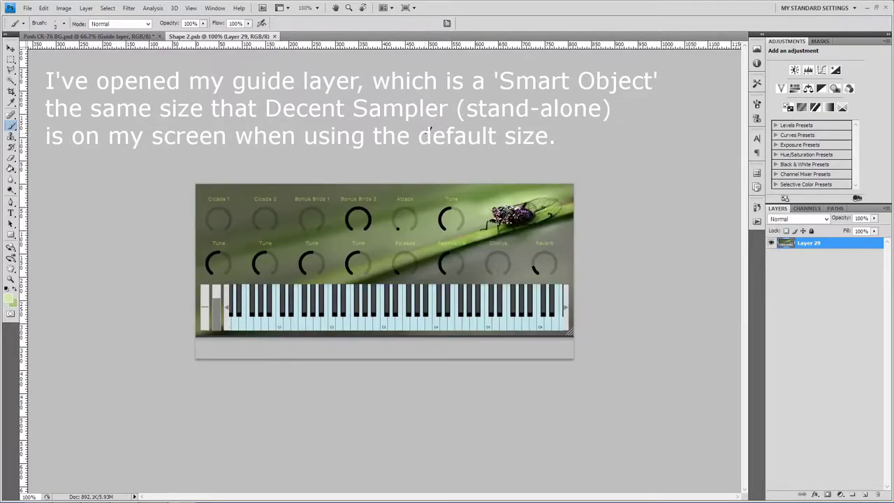
scroll(427, 187, "down", 3)
key("alt+Tab")
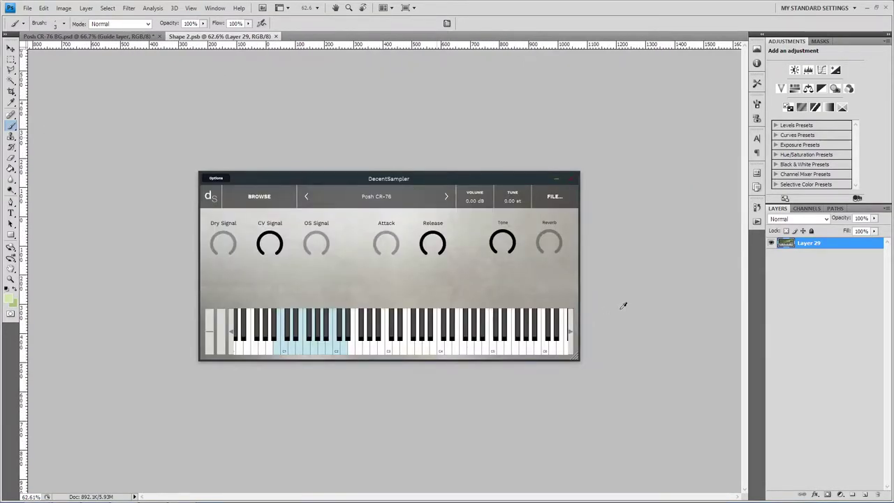
left_click(507, 30)
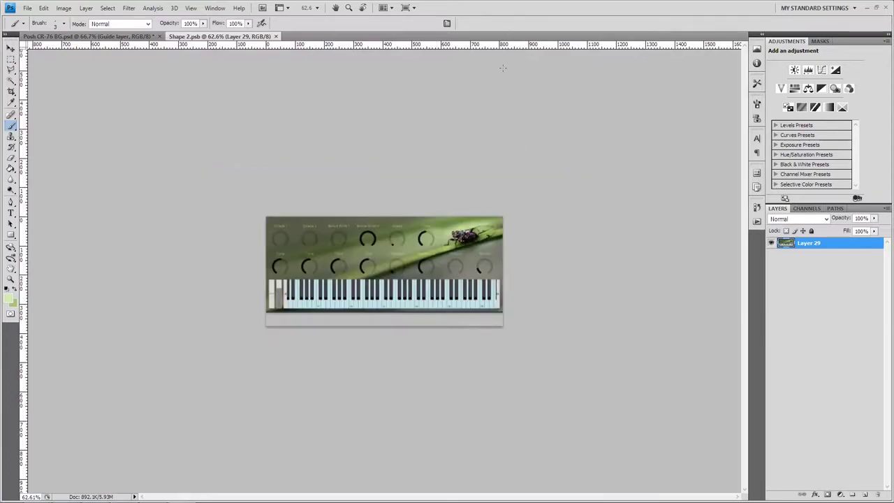
Paste the DecentSampler screenshot into the guide's smart object and align its window corner with the canvas's upper-left corner
key("ctrl+v")
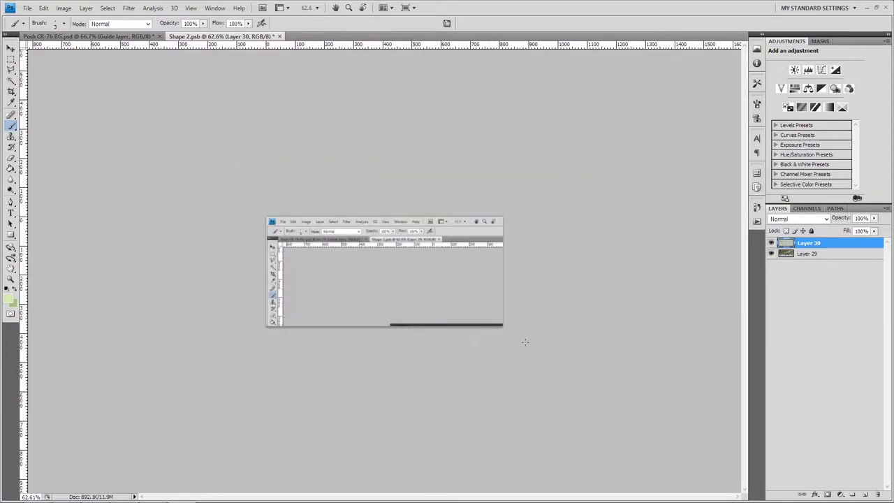
key("v")
mouse_move(473, 325)
left_mouse_down()
mouse_move(393, 233)
mouse_move(349, 203)
left_mouse_up()
scroll(256, 217, "up", 6)
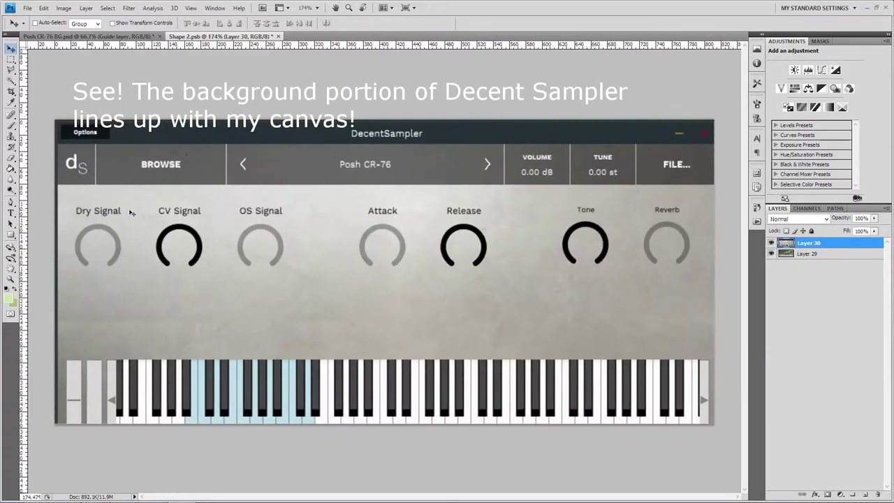
Examine how the pasted DecentSampler window's edges line up with the canvas edges
scroll(65, 185, "up", 3)
left_click_drag(75, 149, 271, 225)
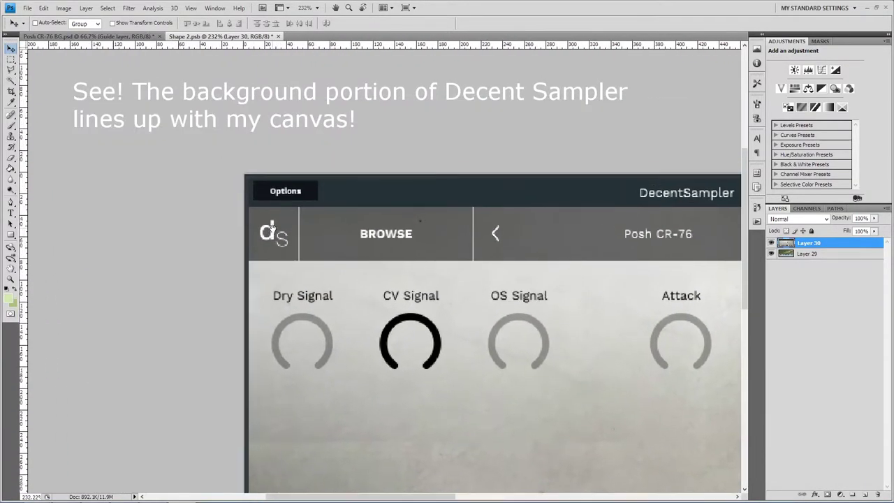
scroll(265, 219, "up", 5)
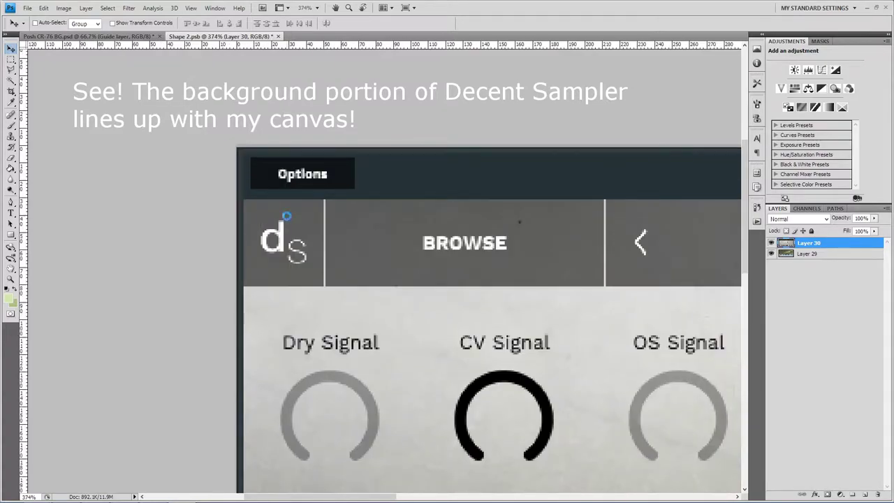
scroll(282, 241, "down", 2)
scroll(239, 353, "down", 3)
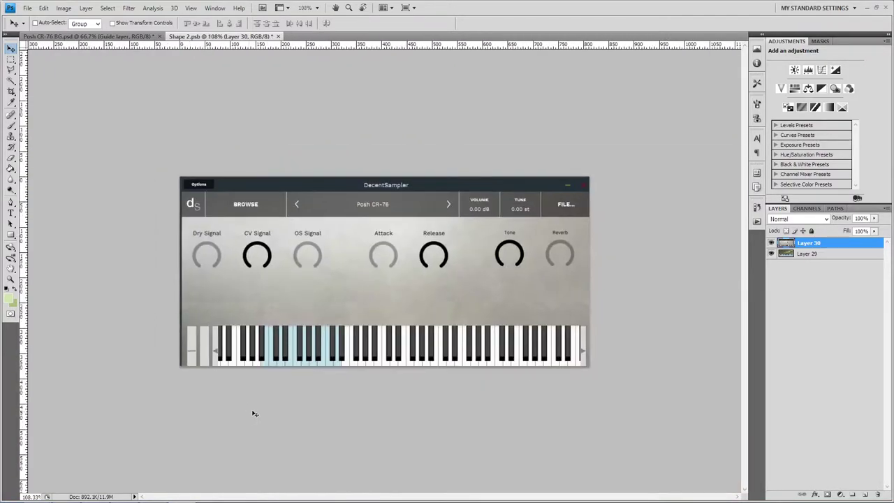
scroll(197, 307, "up", 1)
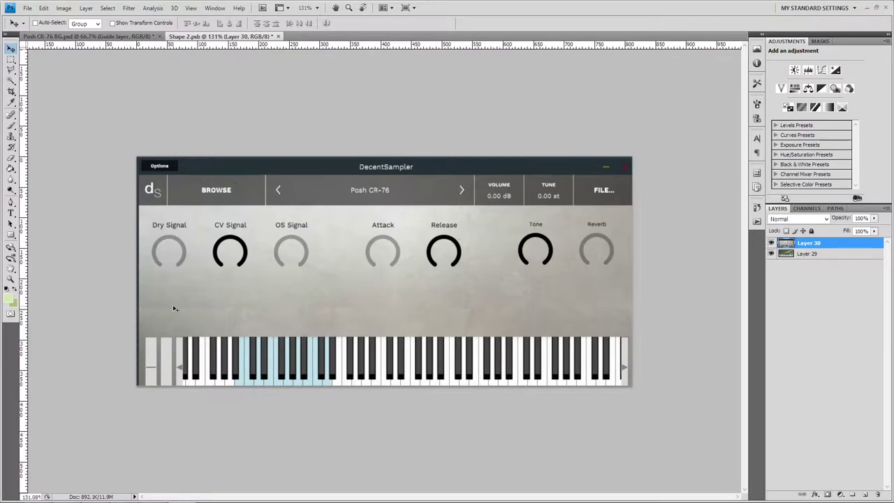
scroll(70, 287, "up", 2)
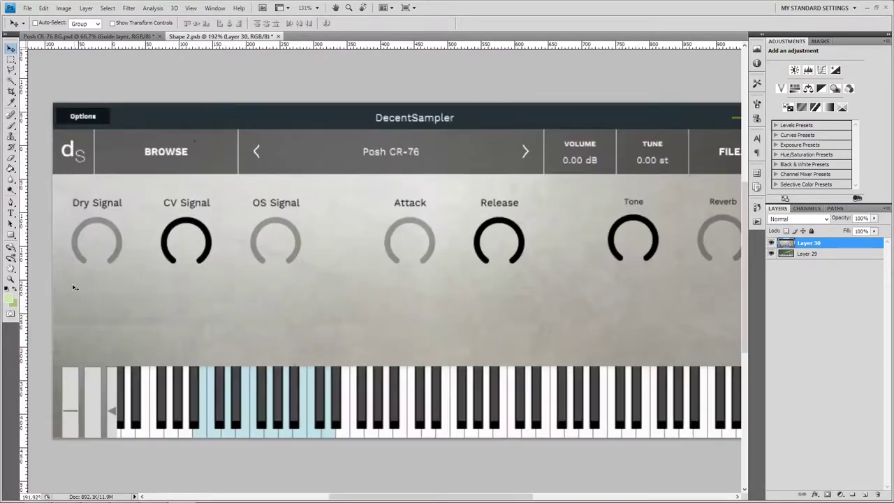
scroll(70, 287, "up", 1)
scroll(304, 291, "up", 2)
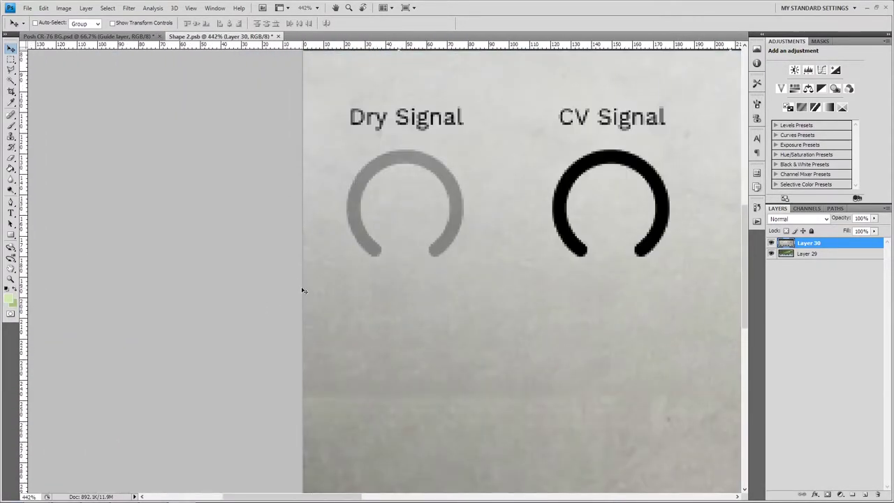
scroll(292, 282, "down", 1)
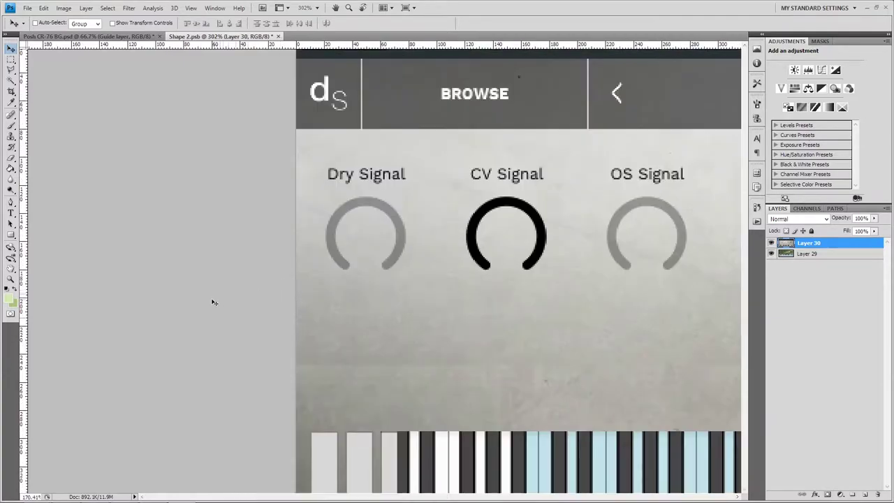
scroll(213, 302, "down", 2)
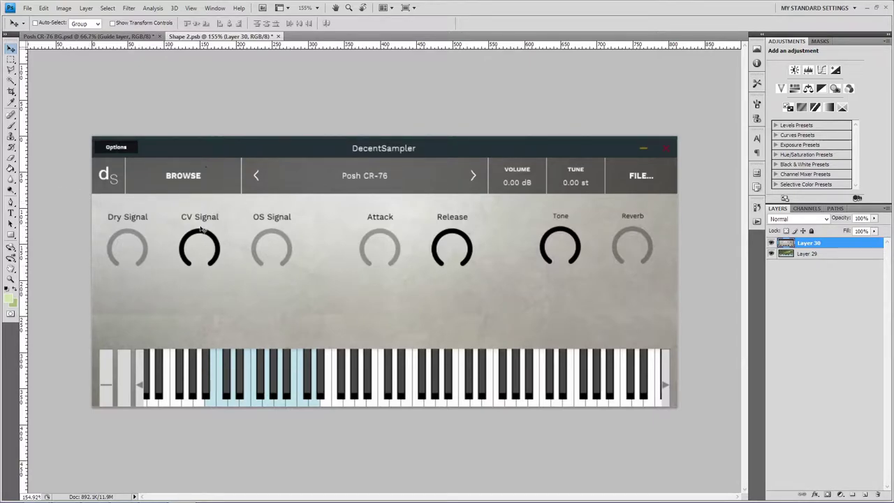
Shift the screenshot up so its background area starts at the canvas's upper edge, and check the updated guide in Posh CR-76 BG.psd
left_click_drag(203, 227, 189, 171)
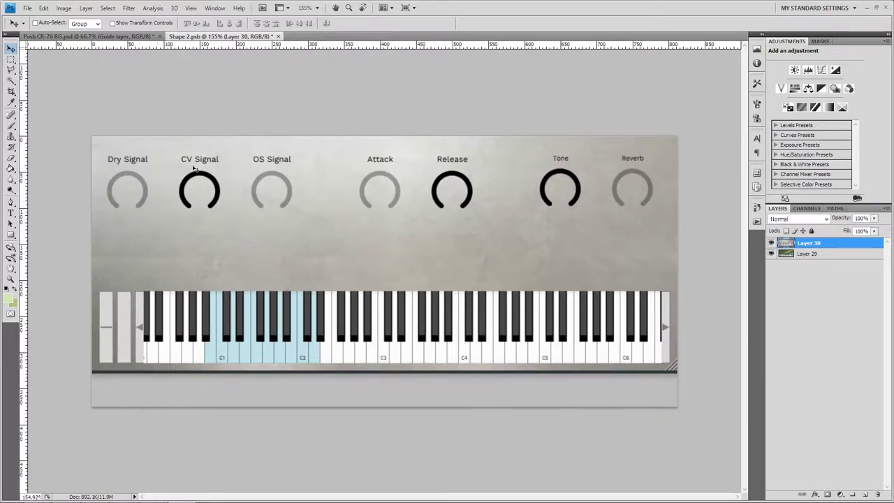
key("ctrl+Tab")
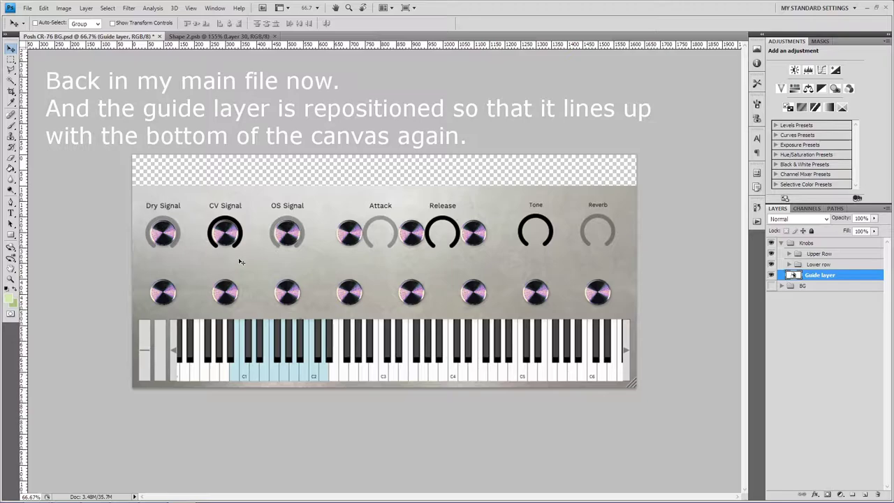
scroll(254, 259, "up", 4)
left_click_drag(293, 268, 468, 259)
scroll(287, 230, "up", 5)
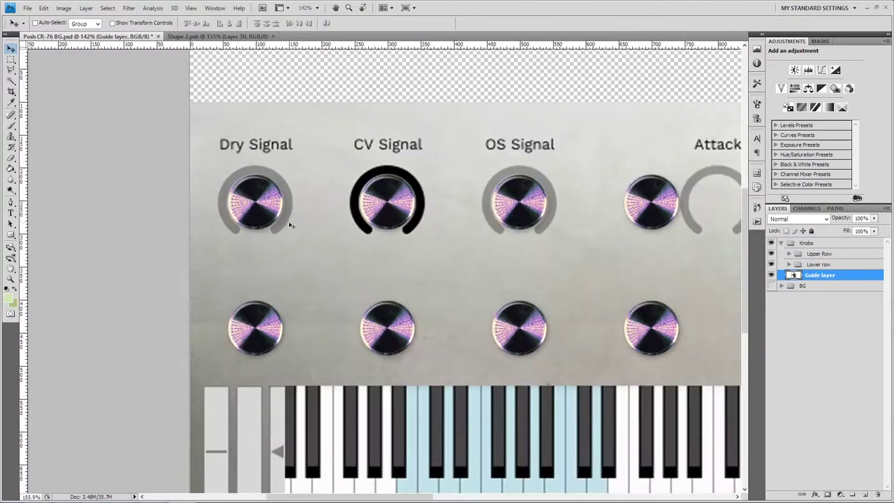
scroll(291, 225, "down", 3)
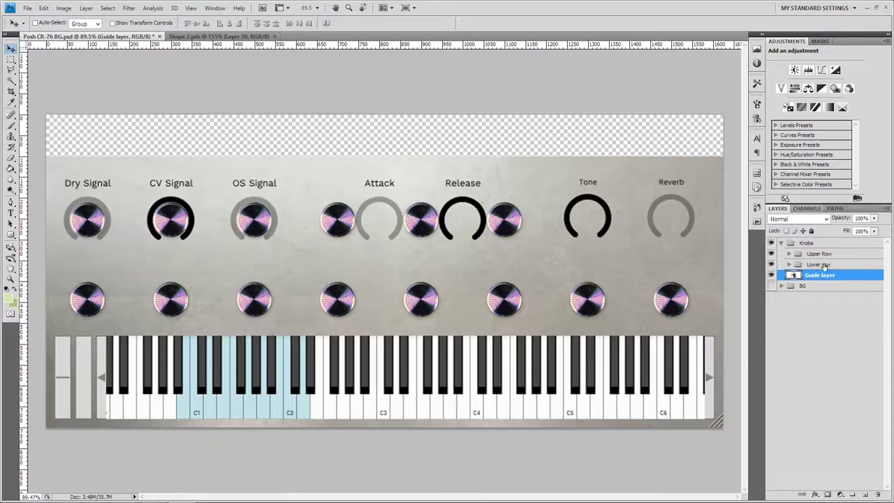
Hide the Lower row knob group and expand the Upper Row group
left_click(784, 265)
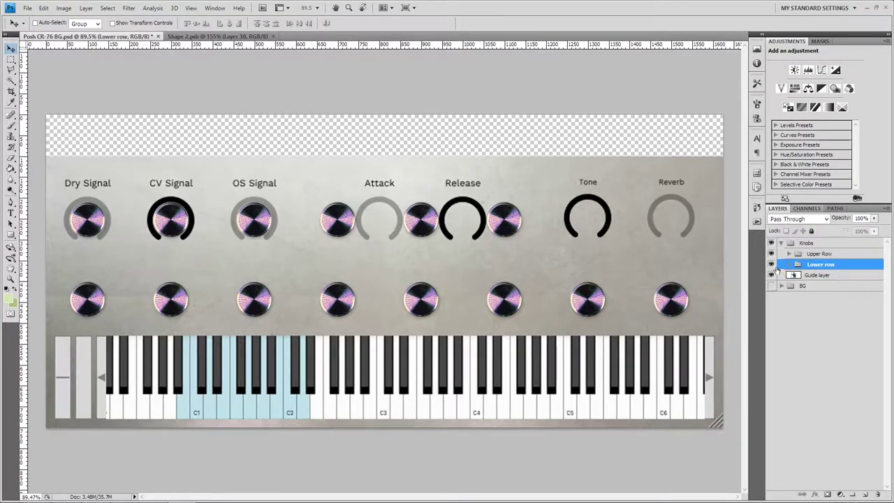
left_click(771, 265)
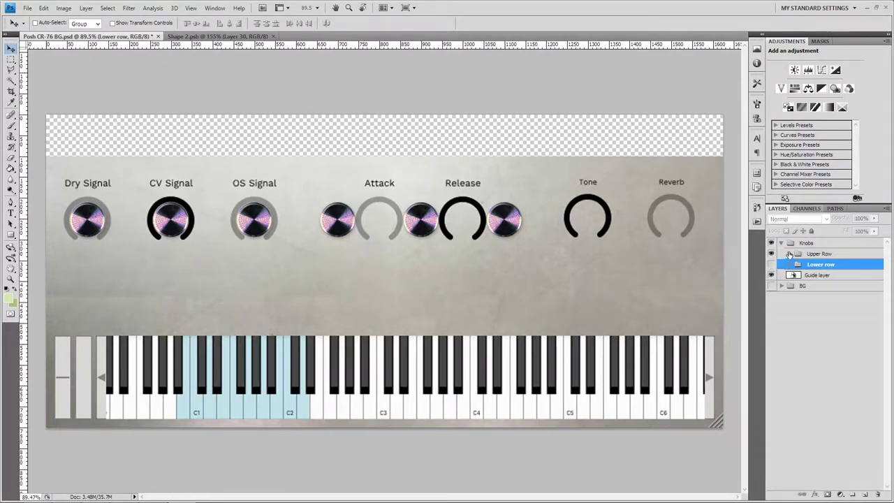
left_click(789, 253)
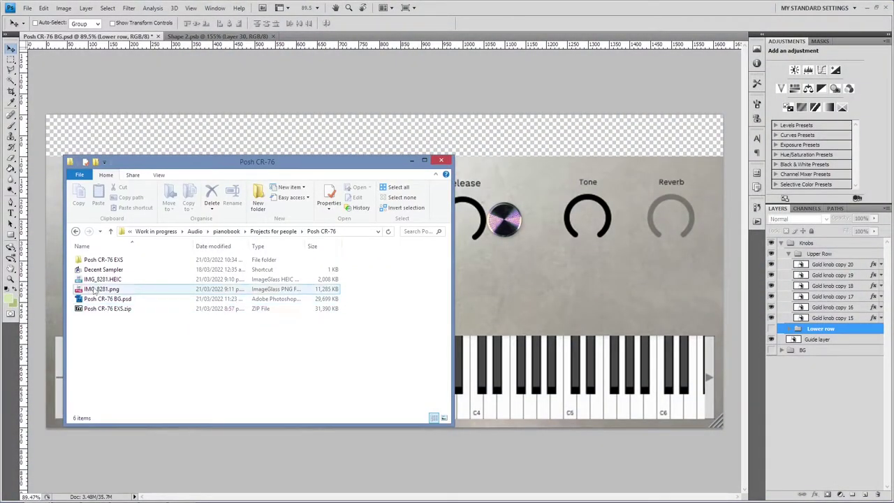
Copy the whole IMG_8281.png photo into Posh CR-76 BG.psd, beneath the Upper Row knobs
left_click_drag(94, 288, 463, 271)
key("Return")
key("ctrl+a")
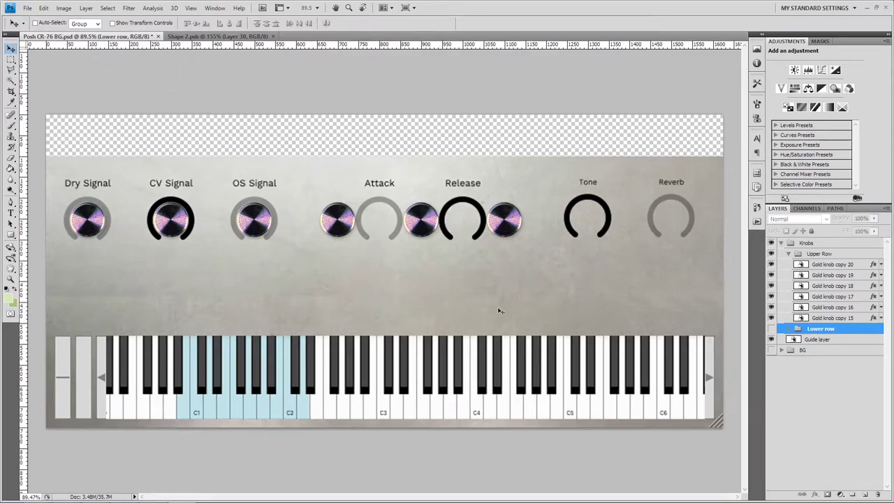
key("ctrl+v")
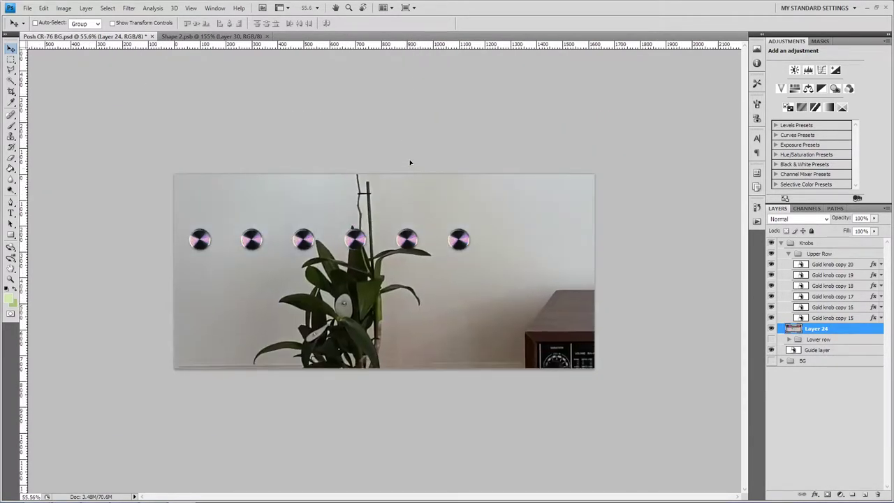
Position the photo so the CR-78 drum machine sits roughly centred on the canvas
left_click_drag(410, 162, 410, 132)
left_click_drag(408, 317, 280, 263)
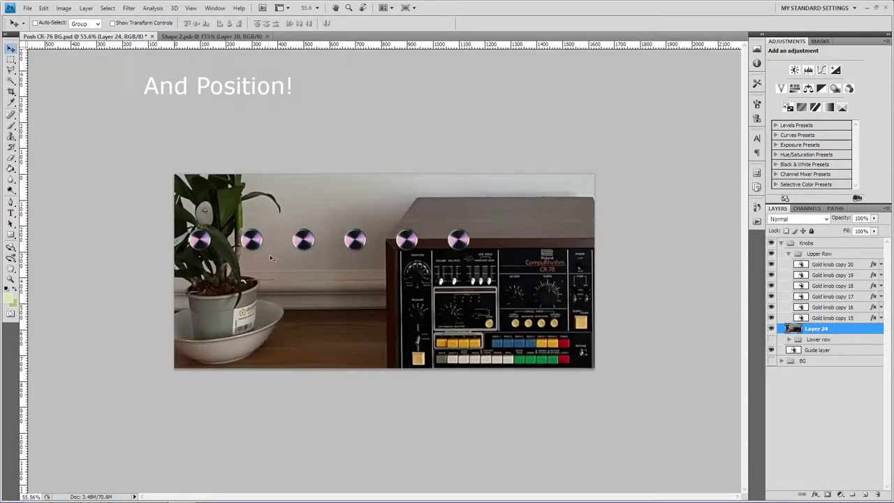
left_click_drag(544, 325, 392, 296)
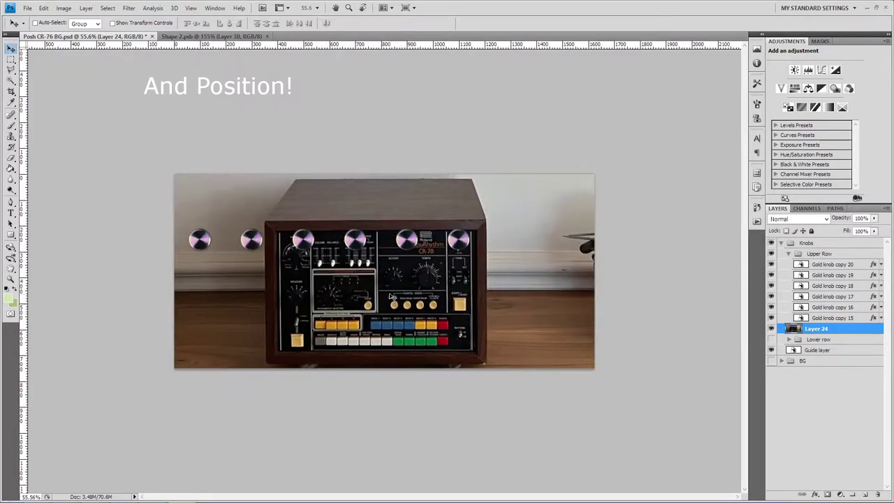
scroll(395, 294, "down", 3)
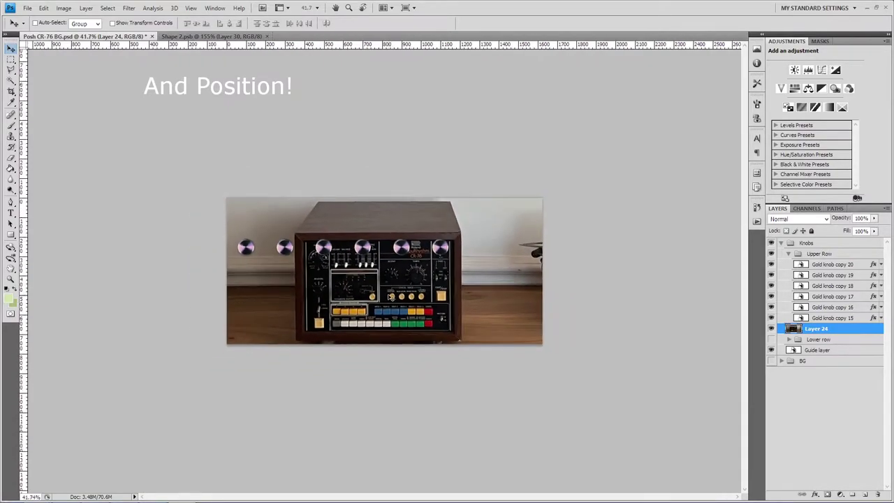
Convert the photo layer to a smart object, scale it to about 74.1% and lower it to about Y -175 px
right_click(838, 327)
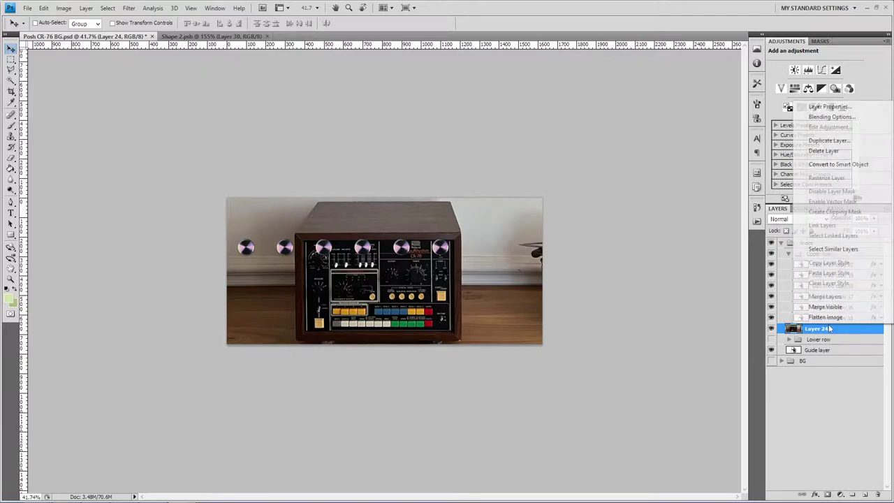
left_click(838, 165)
key("ctrl+t")
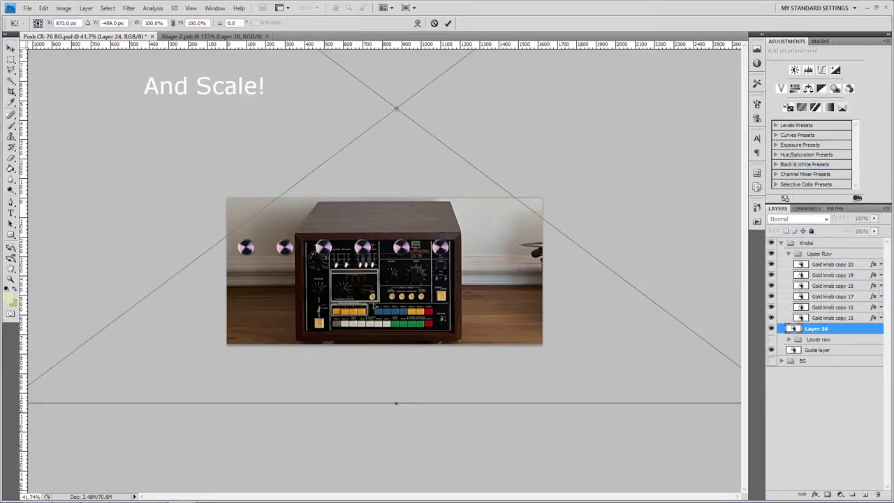
key("ctrl+minus")
key("ctrl+minus")
key("ctrl+minus")
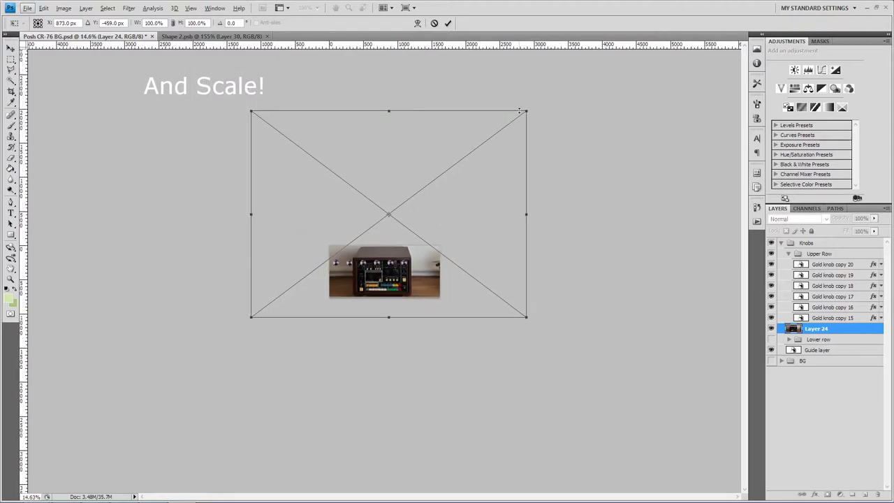
left_click_drag(525, 111, 491, 138)
left_click_drag(388, 258, 388, 272)
scroll(388, 272, "up", 5)
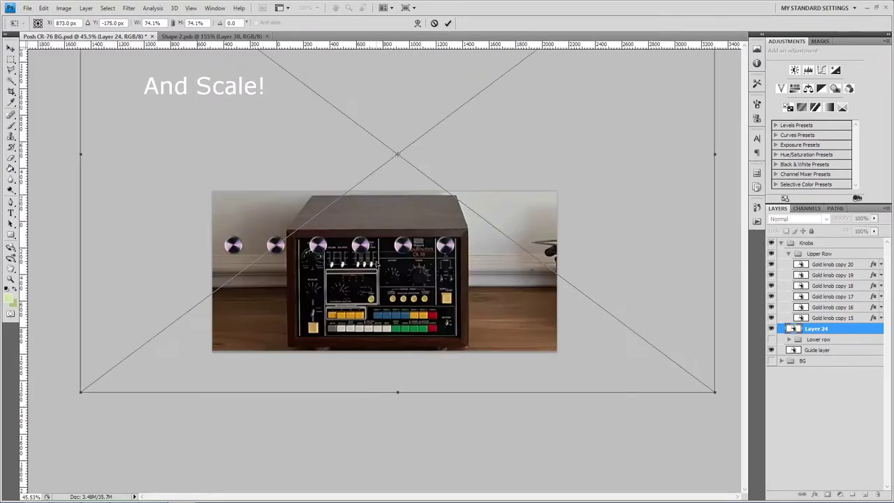
Scale the photo to about 62.6% and move it down to about Y -55.8 px
scroll(469, 174, "down", 3)
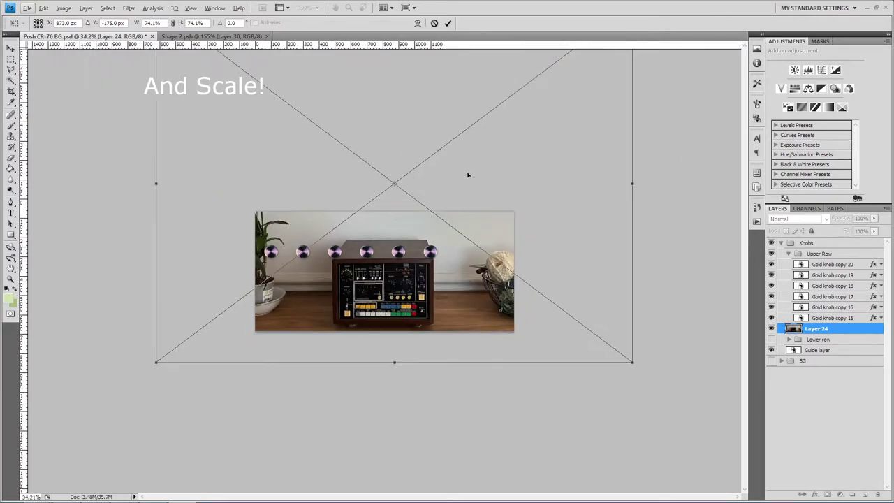
scroll(547, 72, "down", 1)
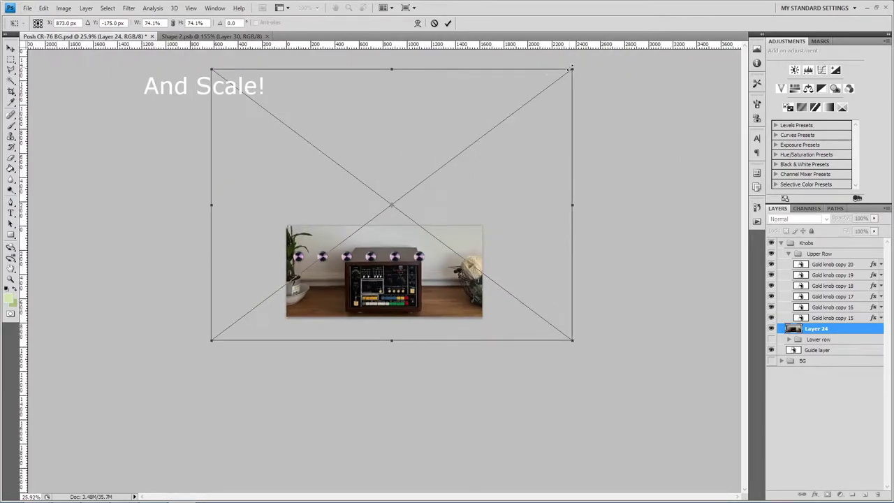
left_click_drag(570, 68, 544, 90)
left_click_drag(424, 215, 419, 238)
scroll(348, 262, "up", 10)
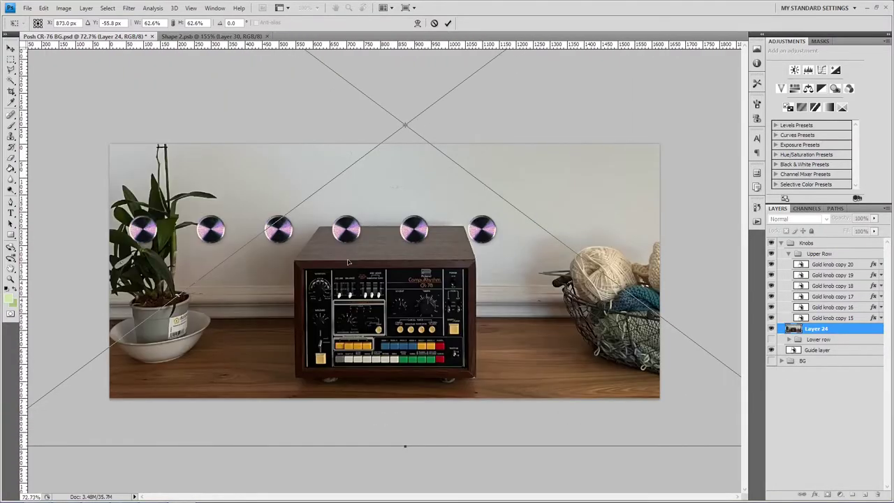
Nudge the photo to X 865 px, Y 0 px so the drum machine's base meets the canvas's lower edge
key("Down")
key("Down")
key("Down")
key("Down")
key("Down")
key("Down")
key("Down")
key("Down")
key("Down")
key("Down")
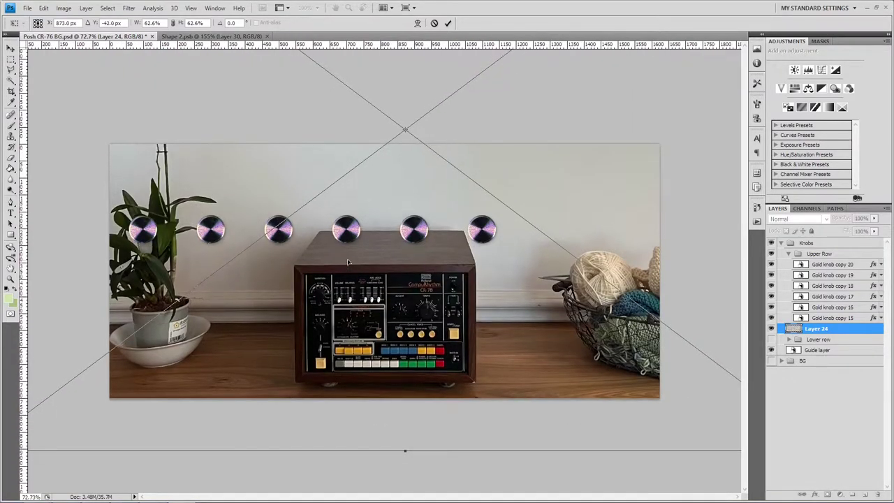
scroll(354, 250, "down", 4)
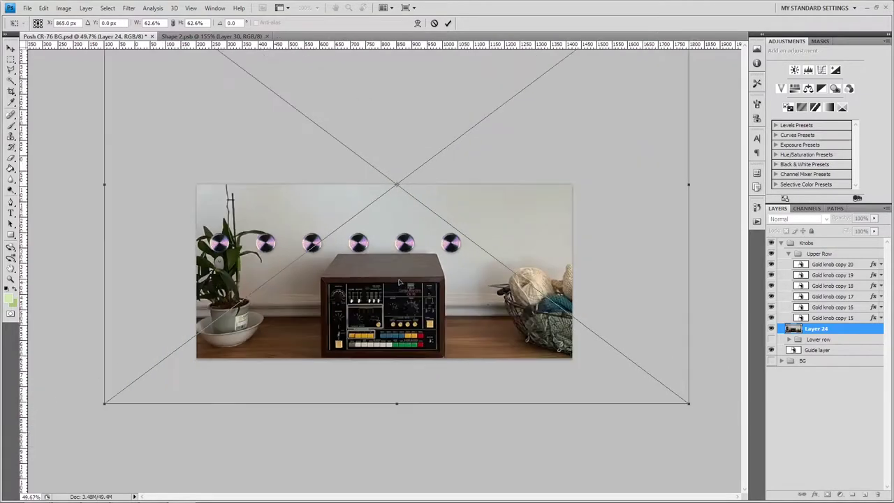
scroll(421, 278, "up", 3)
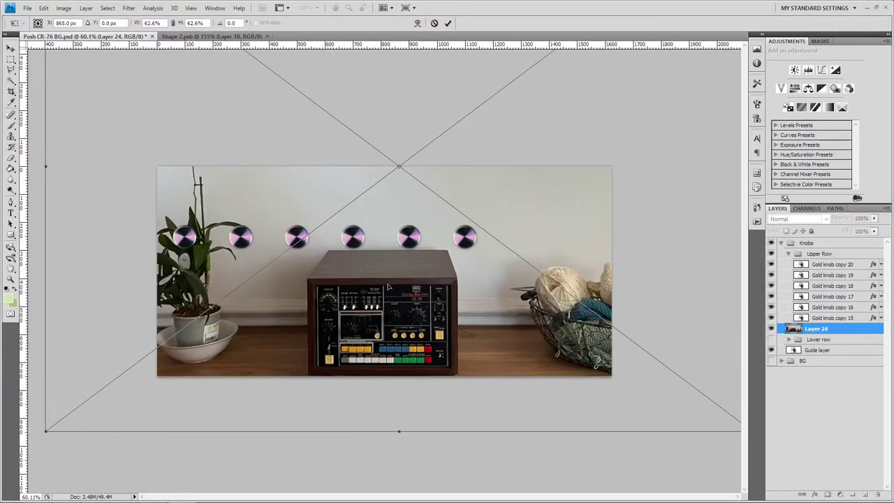
Scale the photo to about 48.3% and lower it to about Y 120.2 px, fitting the orchid and yarn basket on the canvas
scroll(357, 301, "up", 5)
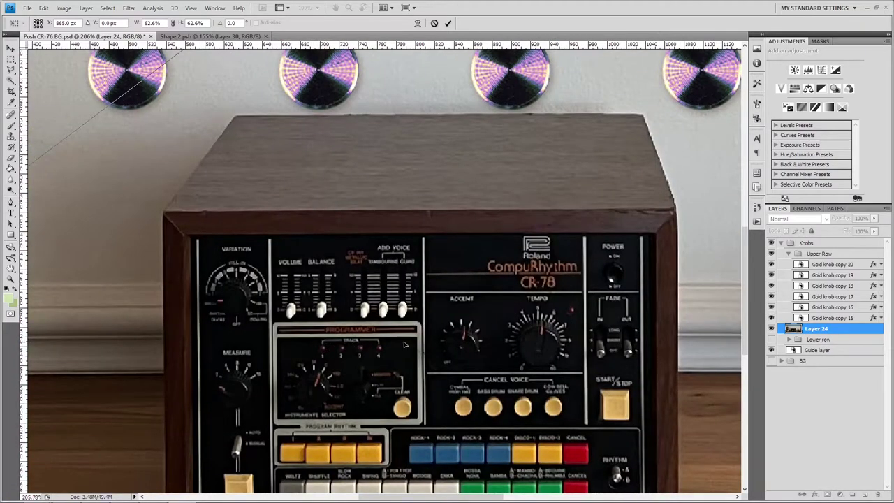
scroll(473, 340, "down", 3)
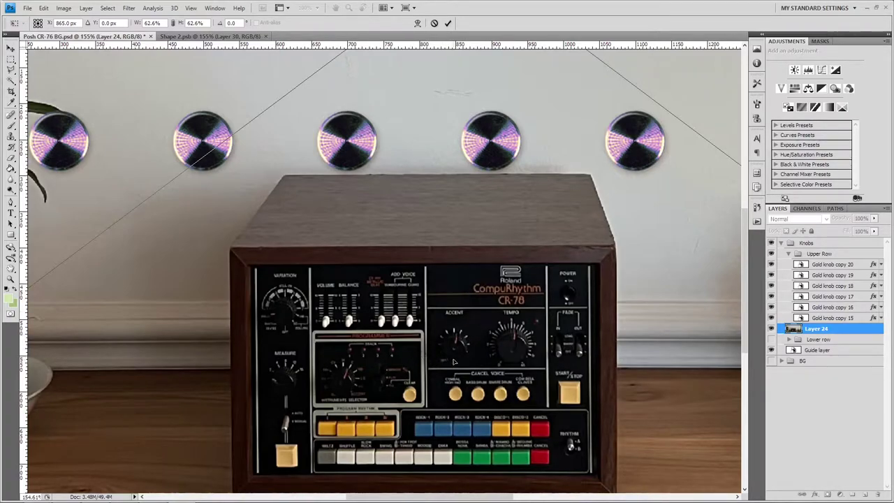
scroll(452, 347, "up", 1)
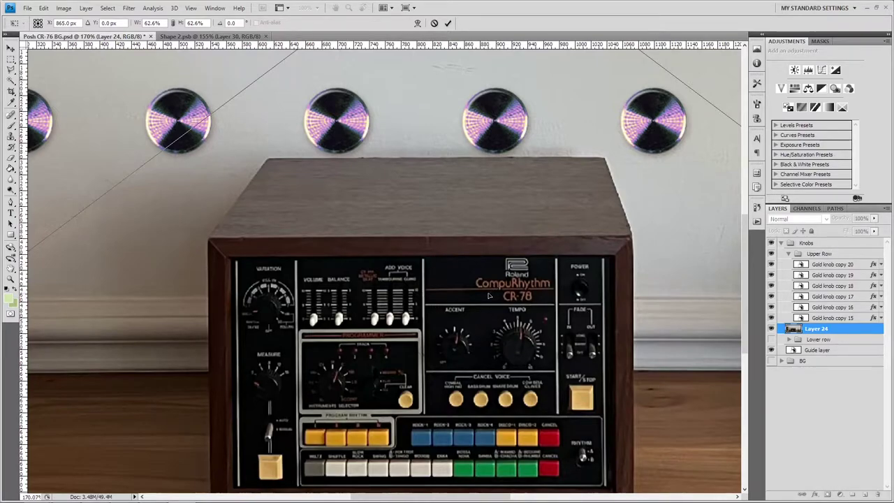
scroll(489, 297, "down", 10)
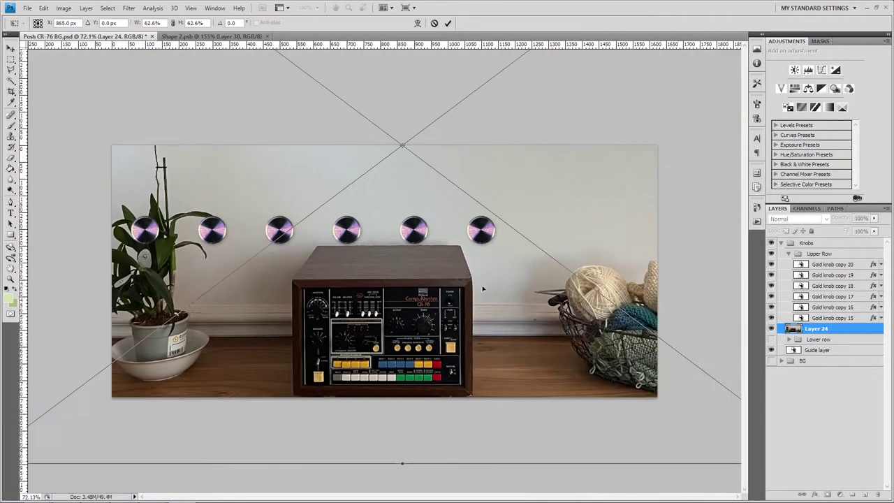
scroll(459, 271, "down", 3)
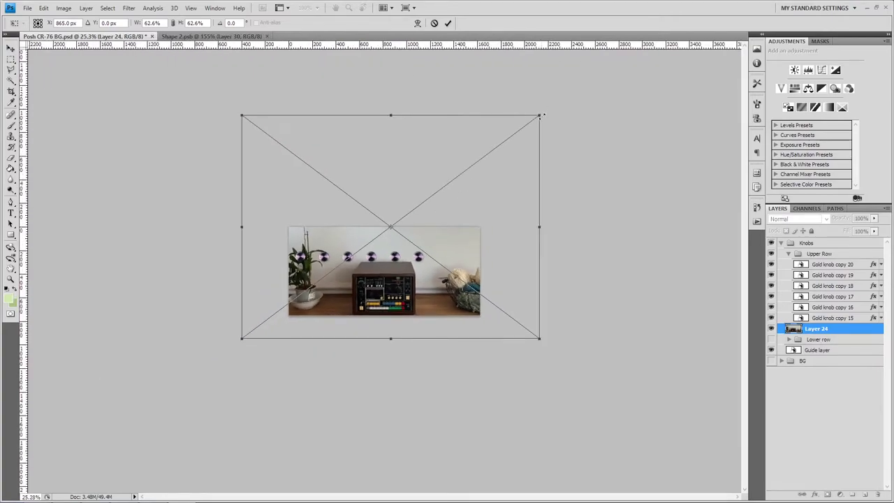
left_click_drag(542, 116, 508, 142)
mouse_move(382, 270)
left_mouse_down()
mouse_move(379, 292)
mouse_move(378, 282)
left_mouse_up()
scroll(378, 301, "up", 9)
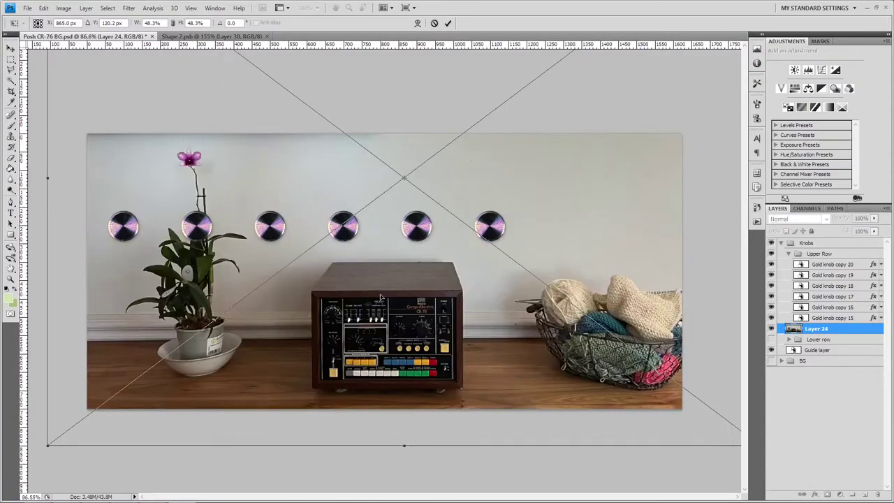
Apply the pending transform that scales the photo on Layer 24 to 48.3% in width and height
scroll(381, 297, "up", 1)
scroll(382, 306, "down", 2)
key("Return")
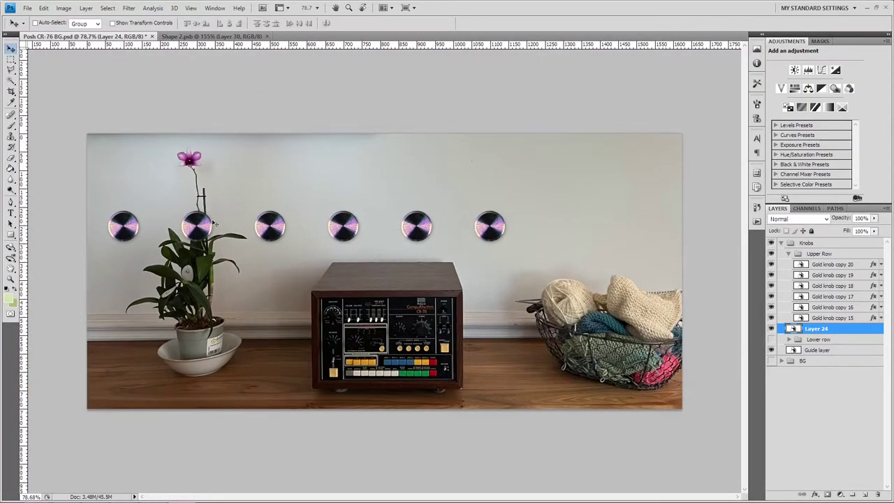
Copy a narrow full-height strip between the plant and the drum machine to a new layer, and stretch it to the photo's left edge
scroll(209, 220, "down", 1)
left_click(11, 59)
left_click_drag(264, 146, 283, 425)
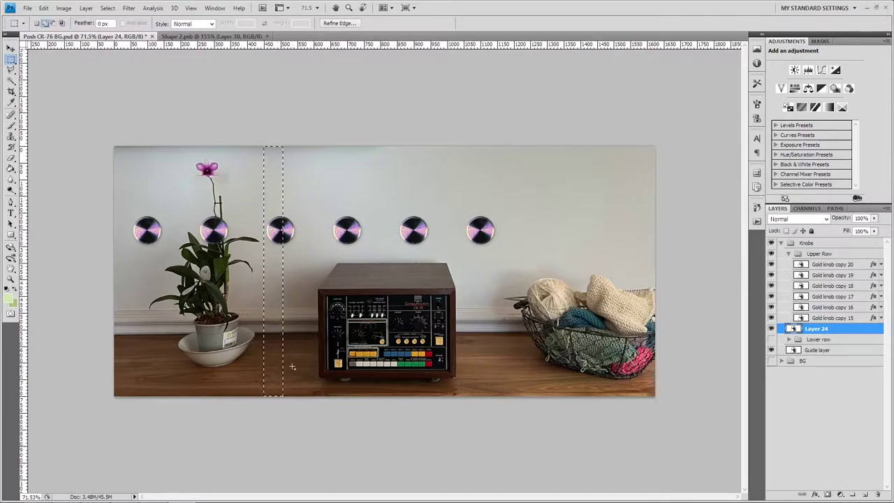
scroll(290, 367, "up", 4)
scroll(260, 363, "down", 2)
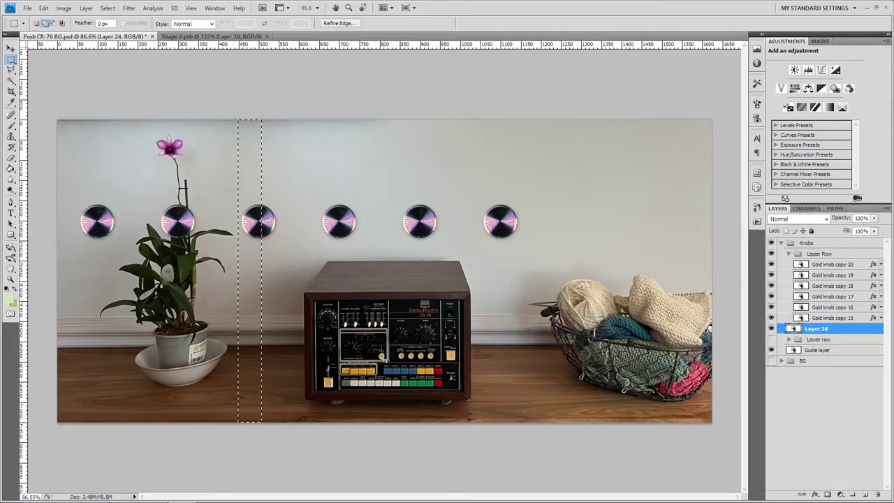
key("ctrl+j")
key("ctrl+t")
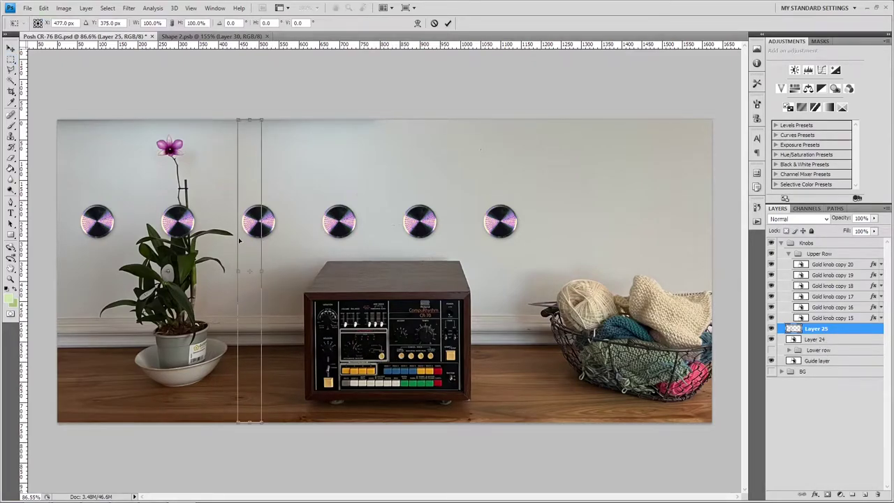
left_click_drag(229, 266, 54, 262)
key("Return")
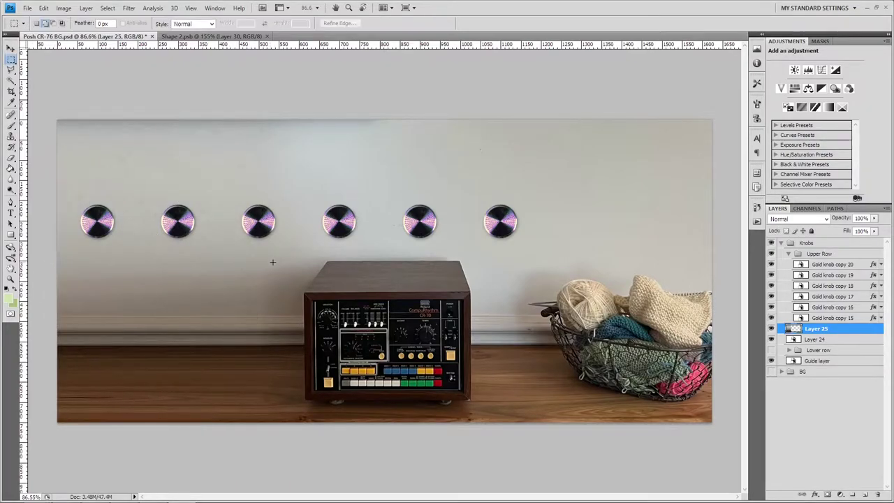
Copy a full-height strip of Layer 24 between the drum machine and the basket to a new layer, and stretch it to the right edge
scroll(239, 328, "down", 1)
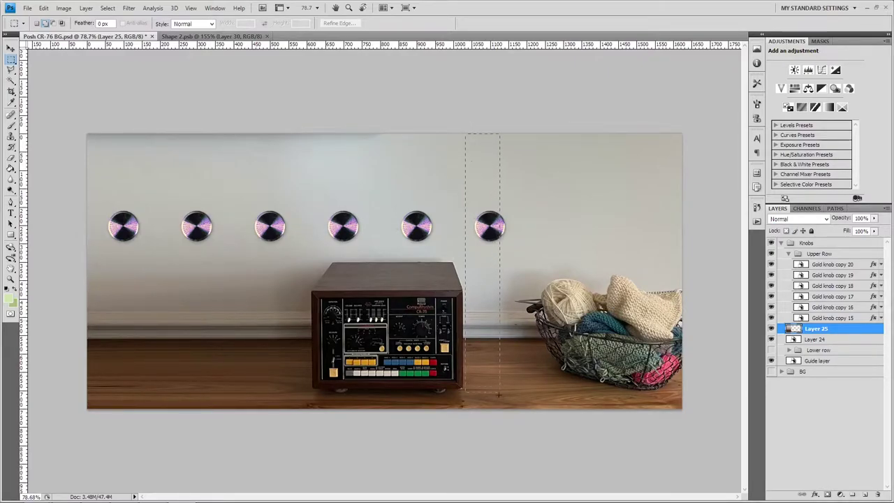
left_click_drag(499, 397, 509, 427)
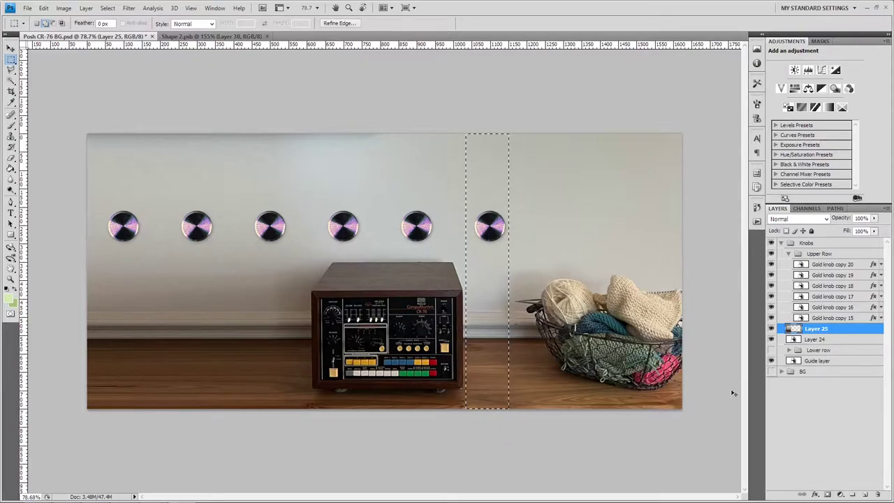
left_click(796, 343)
key("ctrl+j")
key("ctrl+t")
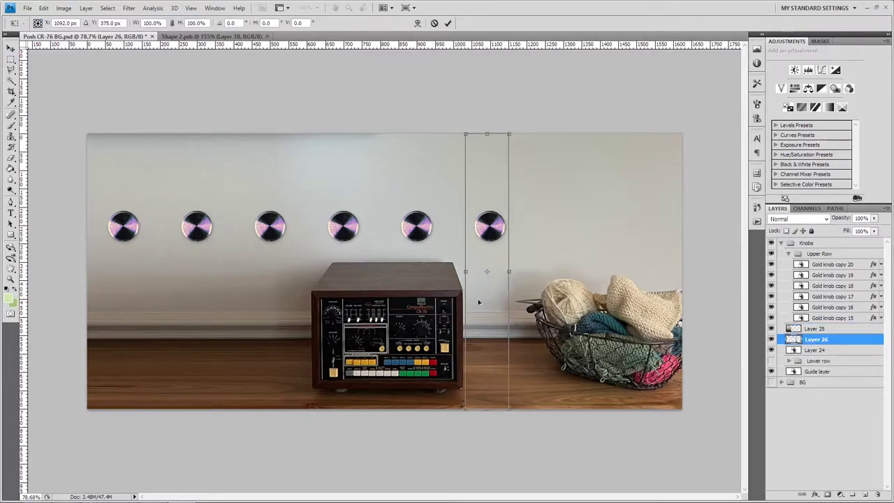
left_click_drag(512, 271, 687, 278)
key("Return")
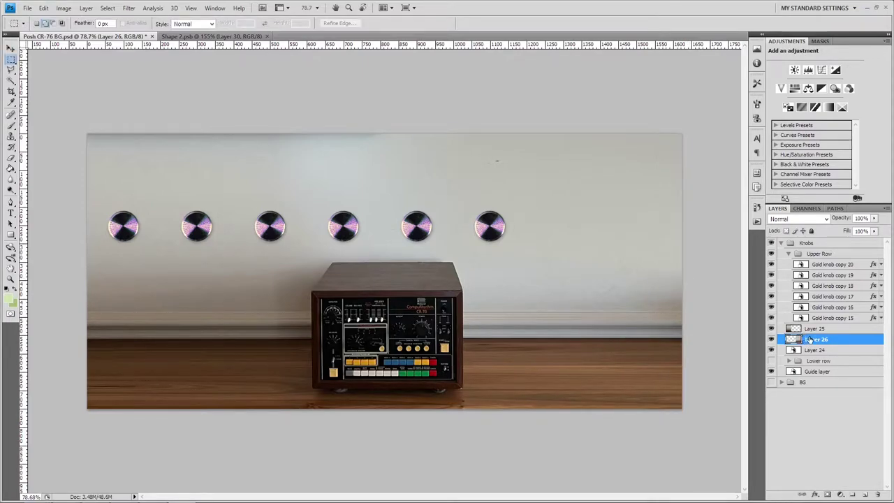
Merge the two stretched strip layers, and group the result with Layer 24
left_click(812, 331, "shift")
right_click(812, 333)
left_click(814, 303)
left_click(810, 339, "shift")
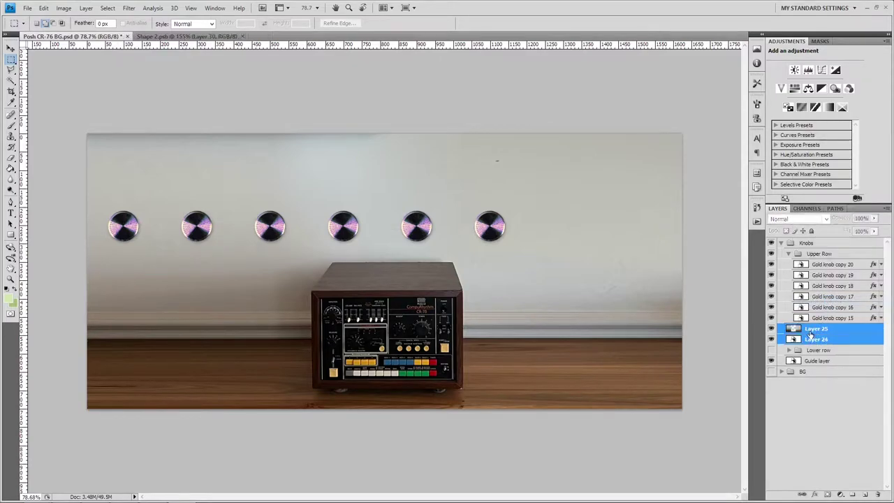
key("ctrl+g")
Duplicate the new background group, and merge the duplicate into a single layer
right_click(806, 352)
left_click(841, 370)
left_click(526, 153)
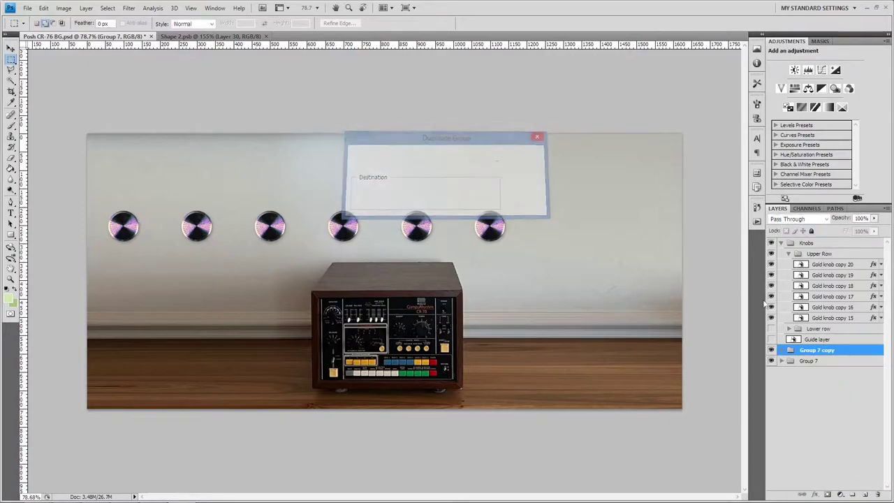
right_click(795, 350)
left_click(826, 477)
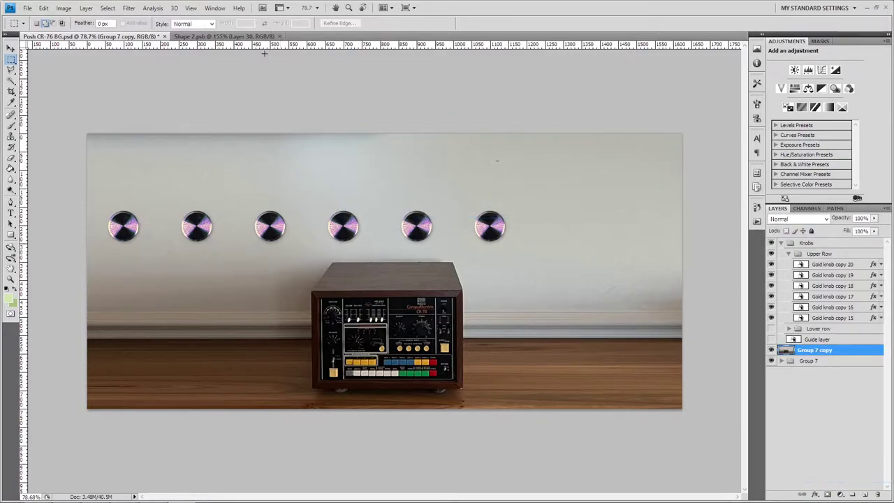
Apply a Gaussian Blur with a radius of 6.5 pixels to the merged Group 7 copy layer
left_click(128, 8)
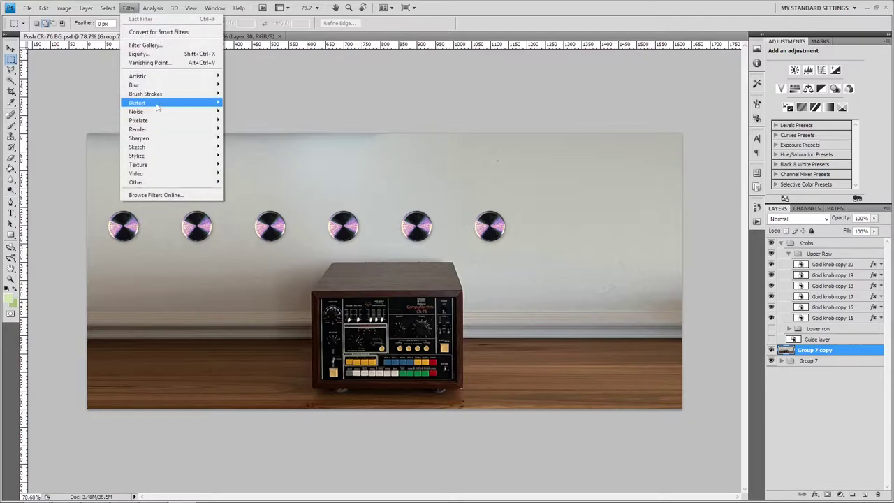
mouse_move(155, 86)
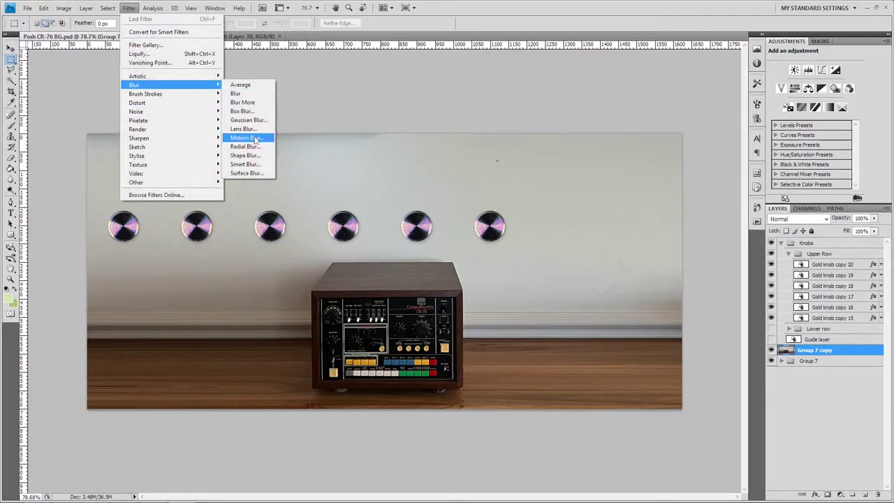
left_click(250, 120)
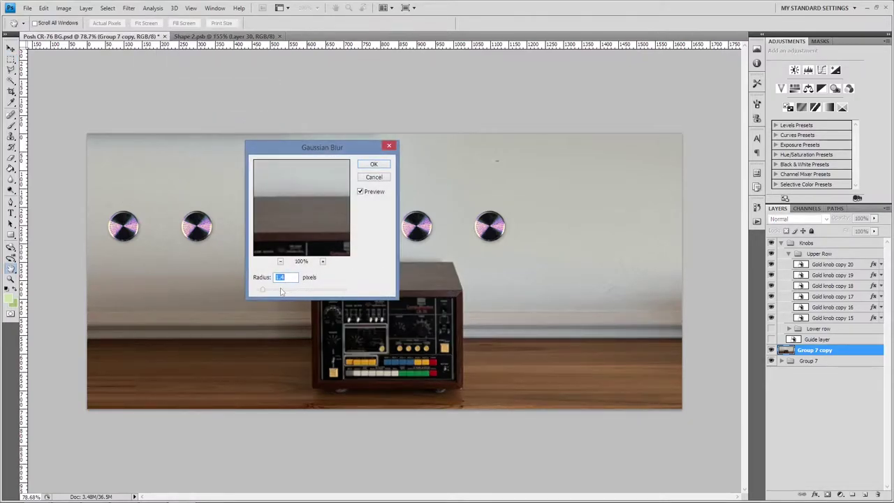
mouse_move(280, 291)
left_mouse_down()
mouse_move(293, 294)
mouse_move(284, 292)
left_mouse_up()
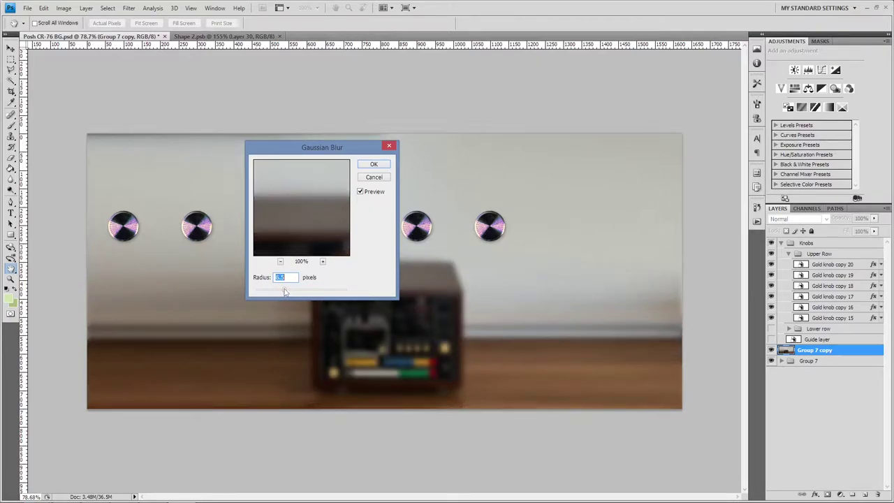
left_click(373, 164)
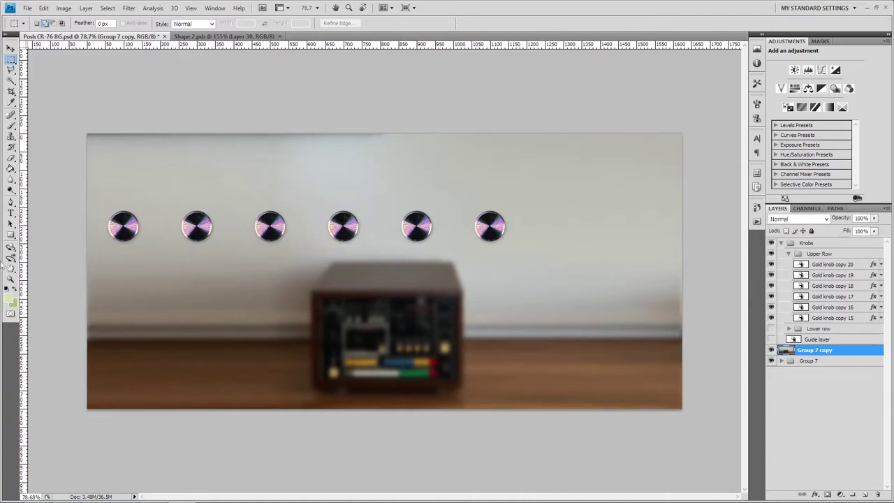
Add a reveal-all mask to the blurred layer, and fill a full-height band around the drum machine with black on it
key("ctrl+alt+m")
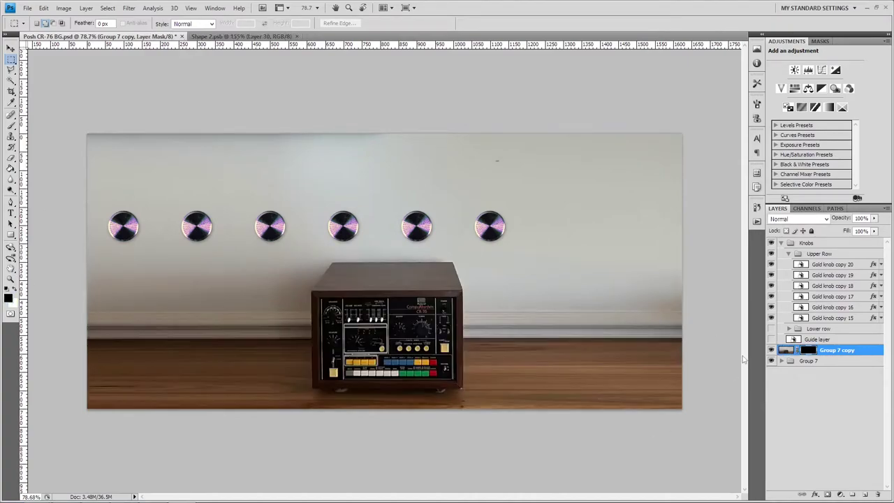
key("ctrl+z")
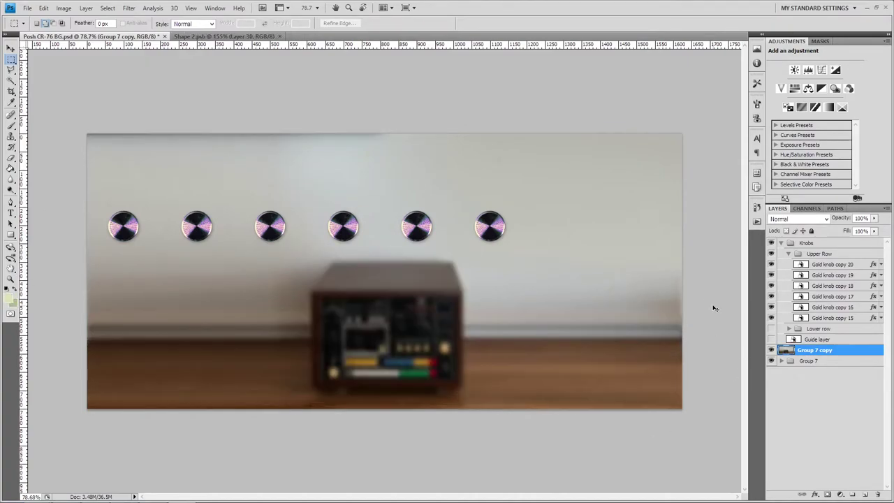
key("ctrl+shift+m")
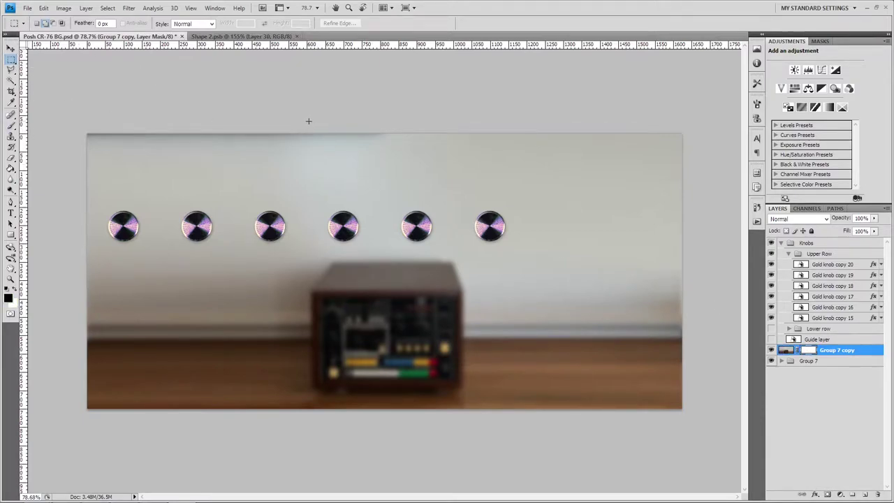
left_click_drag(466, 408, 465, 409)
key("alt+BackSpace")
key("ctrl+d")
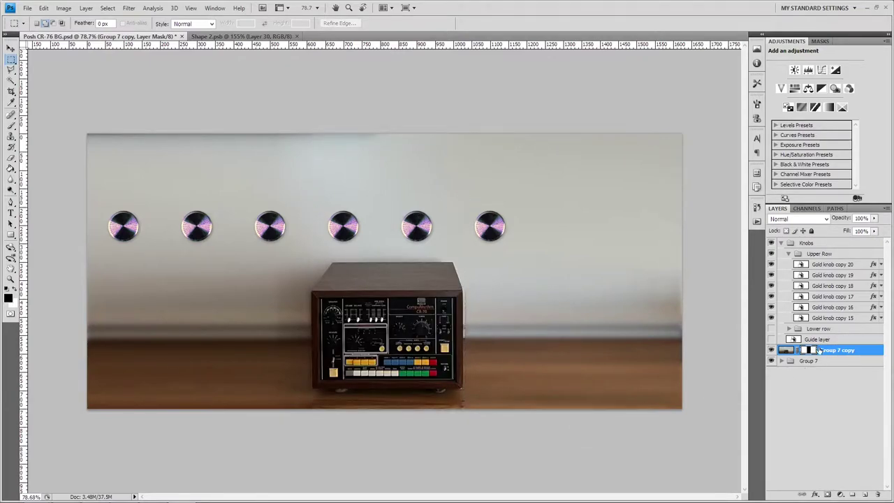
Soften the mask by repeating the last Gaussian Blur, and widen the mask independently of the layer to 124.6%
left_click(130, 7)
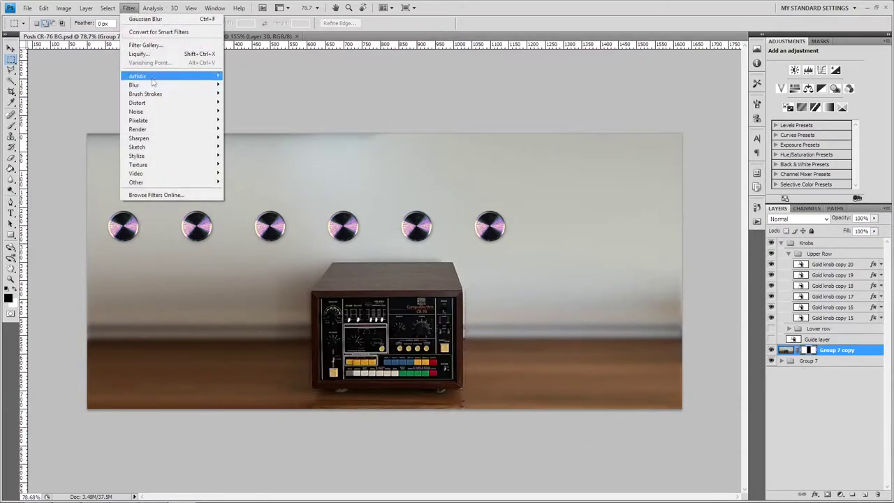
left_click(163, 19)
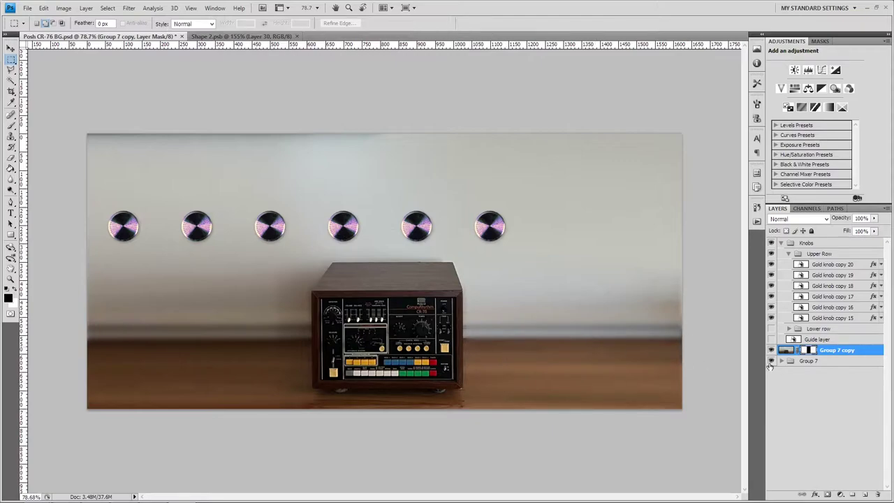
key("ctrl+t")
key("ctrl+0")
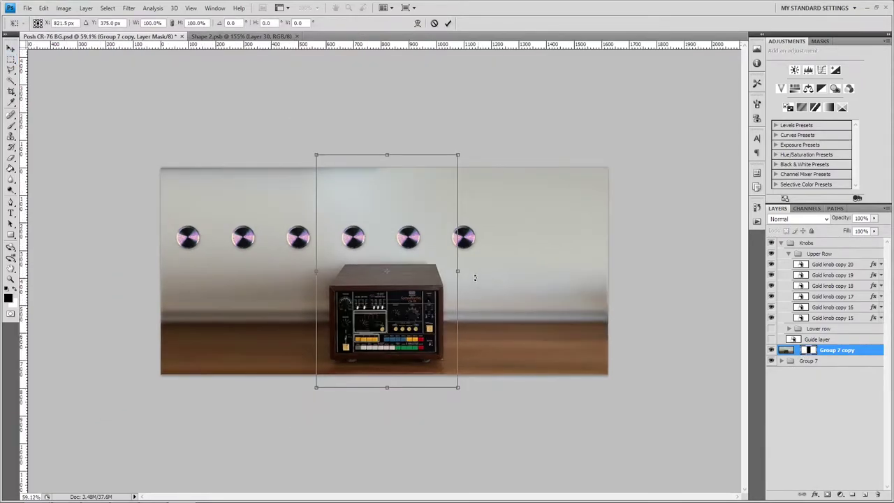
mouse_move(458, 272)
left_mouse_down()
mouse_move(529, 269)
mouse_move(475, 273)
left_mouse_up()
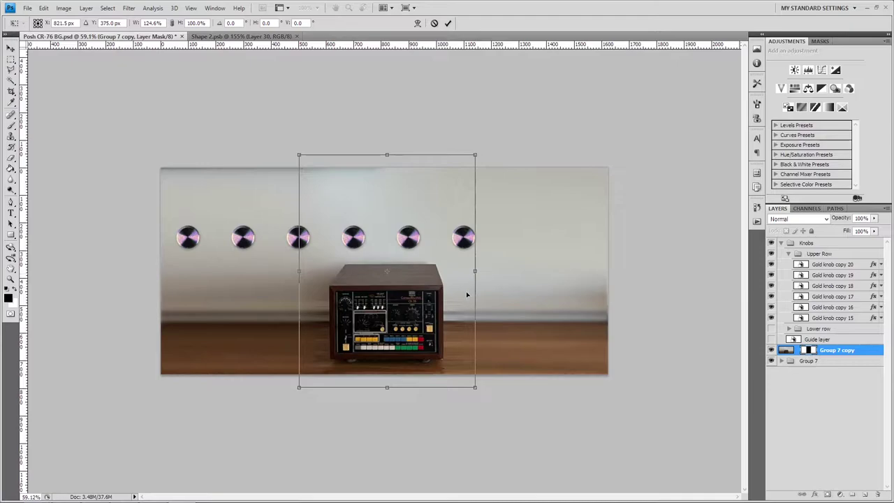
key("Return")
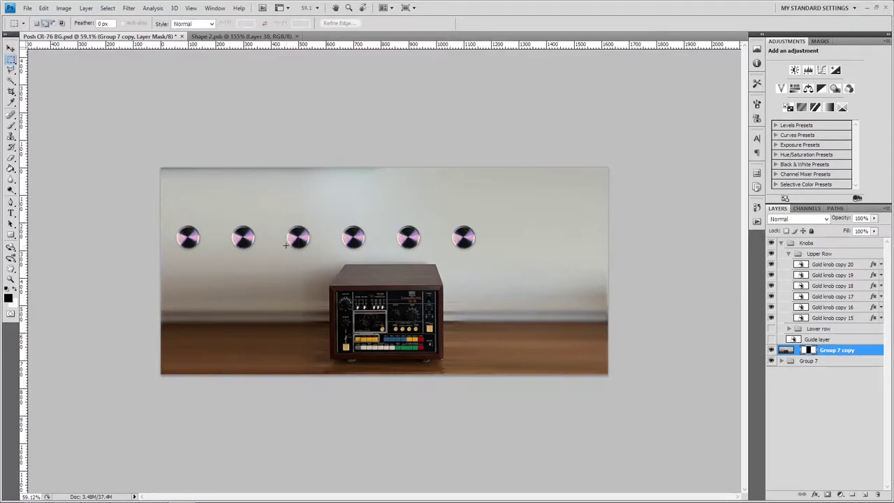
Apply a Gaussian Blur with a radius of 250 pixels to the layer mask
left_click(128, 8)
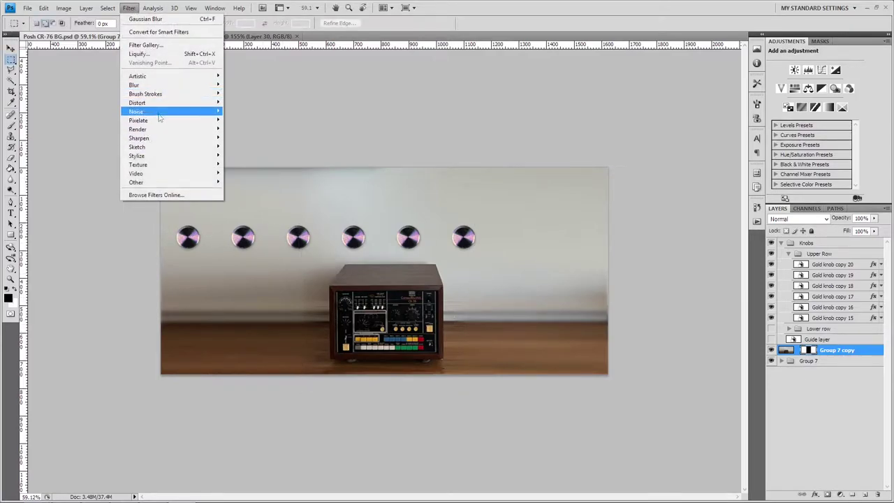
mouse_move(163, 85)
left_click(249, 119)
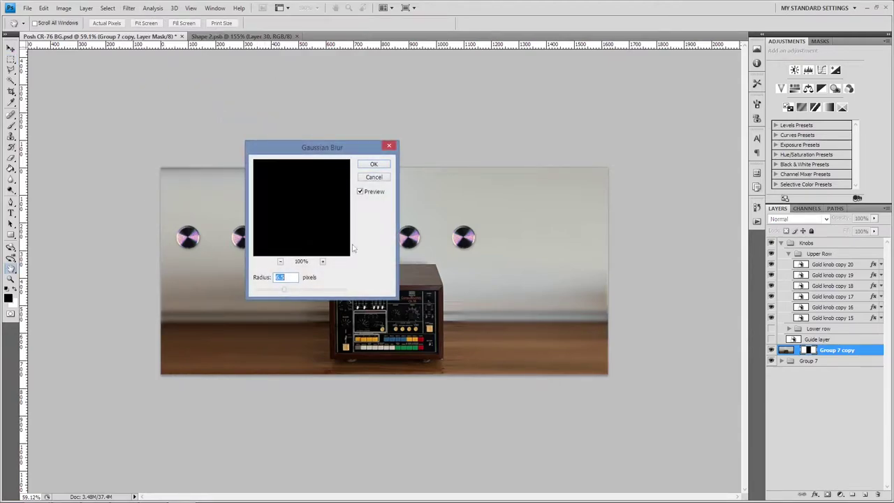
left_click_drag(337, 294, 349, 280)
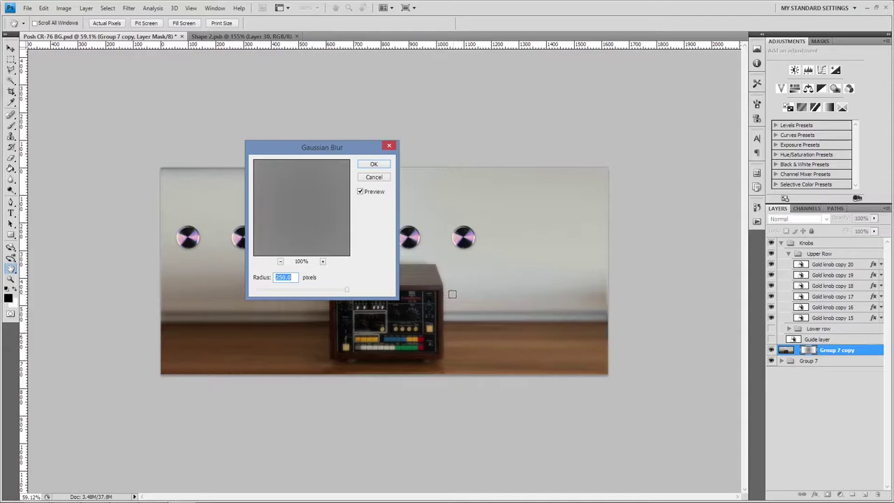
left_click(375, 164)
Select a full-height band around the drum machine, and fill it with black on the layer mask
key("m")
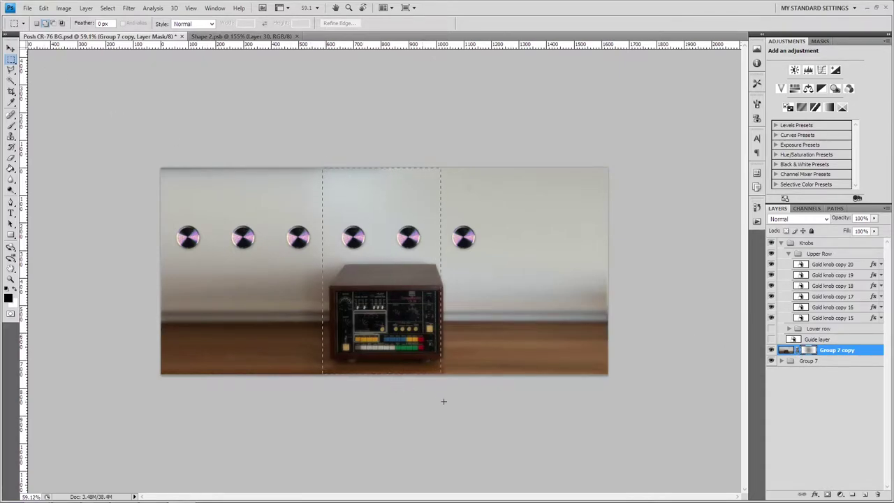
left_click_drag(451, 408, 454, 409)
key("ctrl+f")
key("ctrl+z")
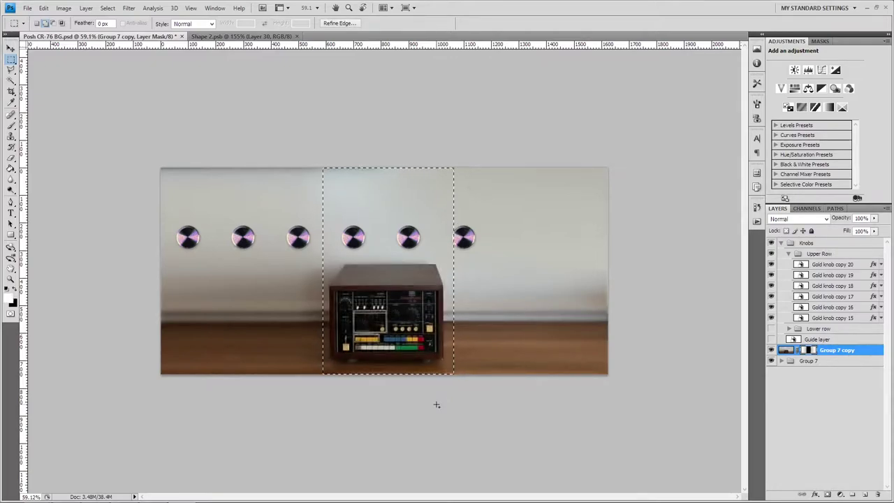
key("ctrl+z")
left_click_drag(466, 158, 450, 475)
key("ctrl+z")
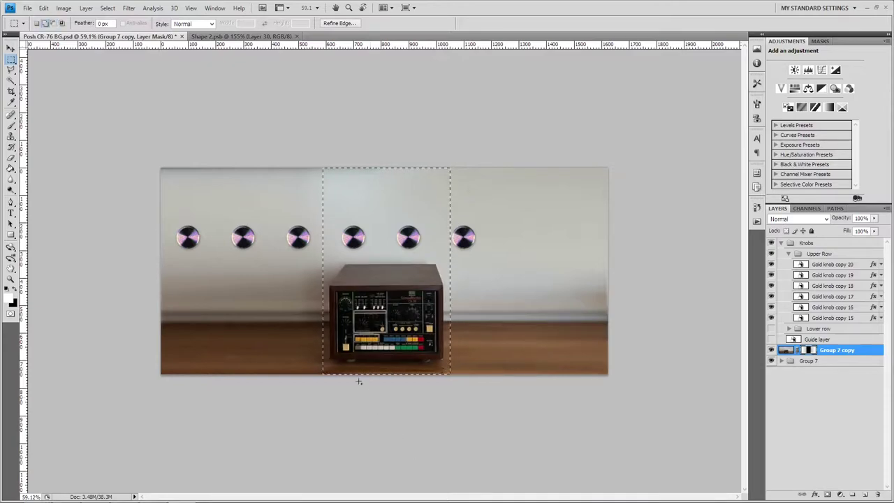
Invert the selection, and start a Gaussian Blur on the mask areas on both sides of the drum machine
key("ctrl+shift+i")
left_click(153, 8)
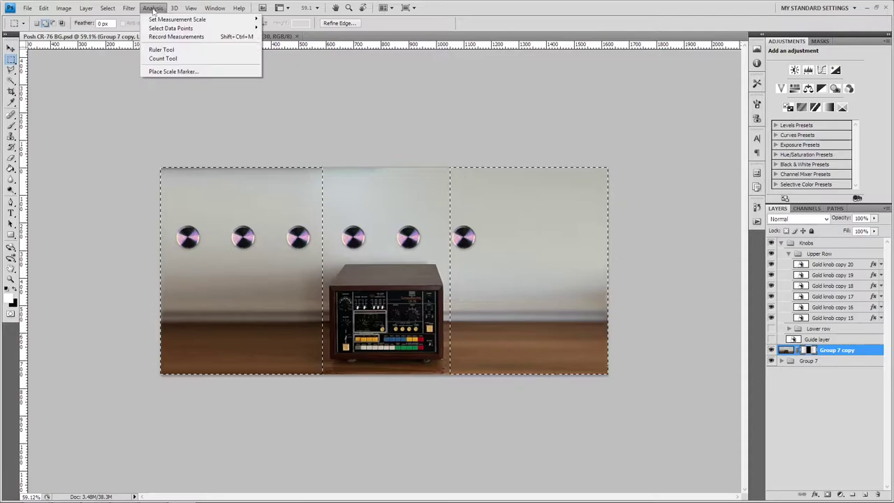
mouse_move(128, 8)
mouse_move(160, 86)
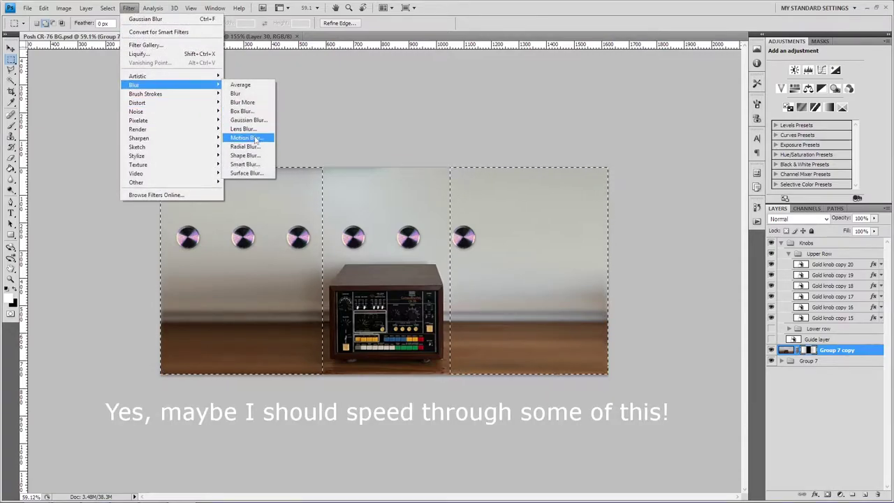
left_click(250, 120)
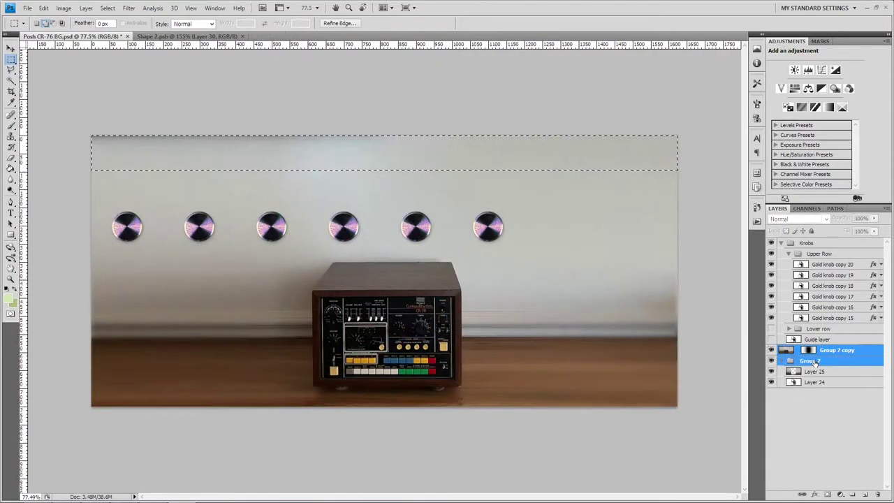
Merge Group 7 copy with the background layers beneath it, and stretch the selected top strip upward to push its dark edge off the canvas
right_click(807, 361)
left_click(825, 489)
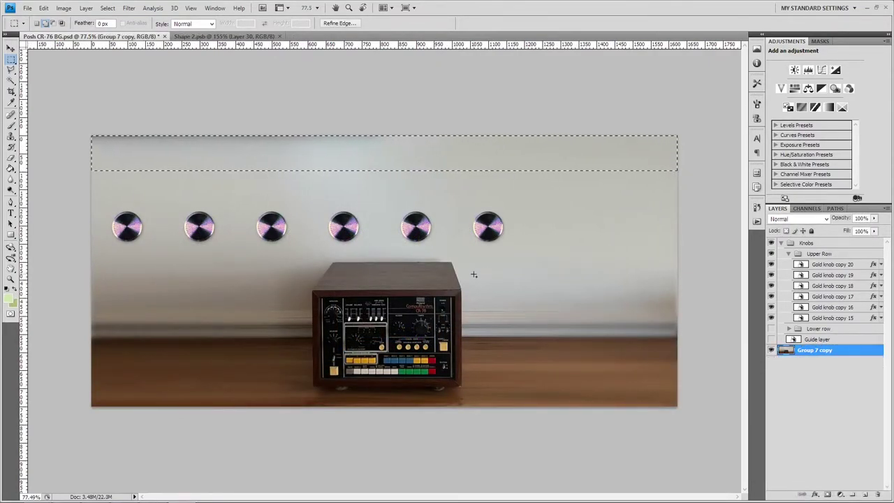
key("ctrl+t")
left_click_drag(384, 132, 384, 92)
key("Return")
key("ctrl+d")
Apply the Blur More filter to the merged background layer
scroll(377, 244, "up", 4)
scroll(406, 277, "up", 4)
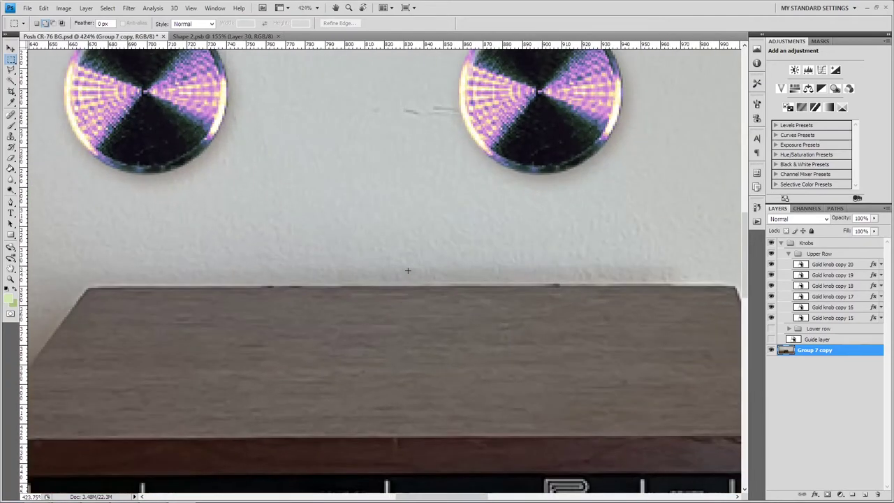
scroll(401, 251, "down", 2)
scroll(380, 208, "up", 2)
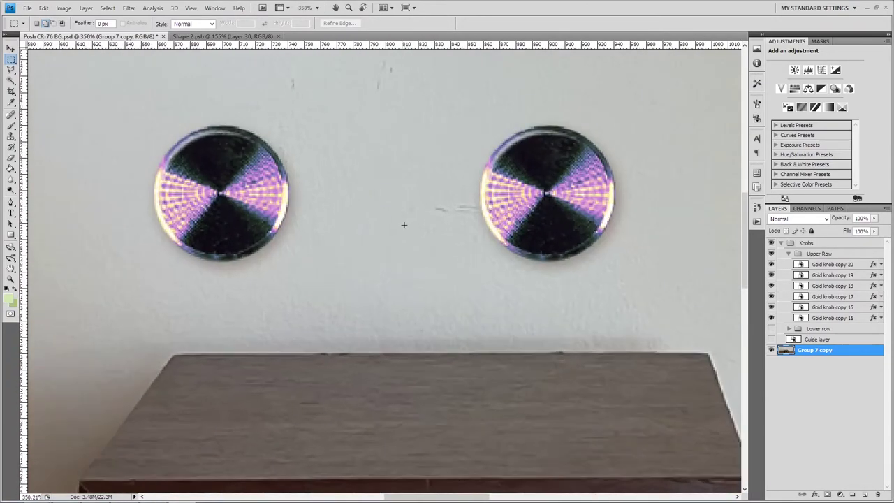
scroll(403, 226, "down", 5)
scroll(398, 251, "up", 3)
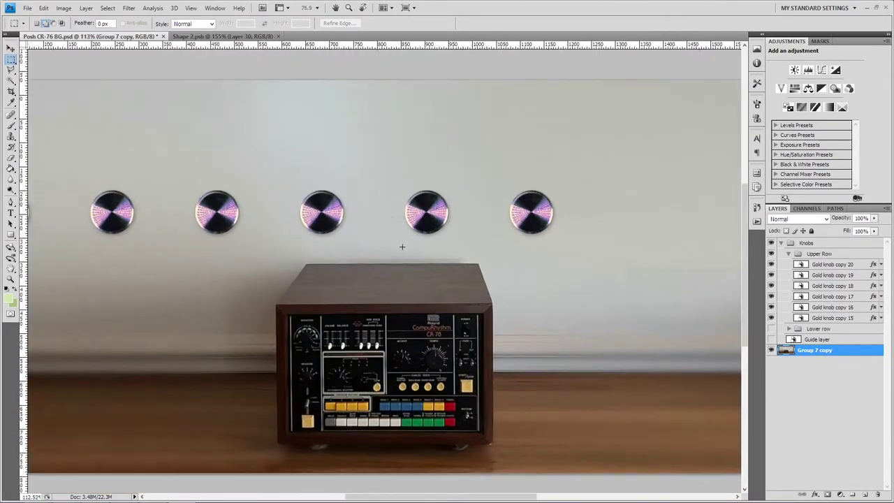
scroll(402, 247, "down", 1)
scroll(403, 249, "down", 1)
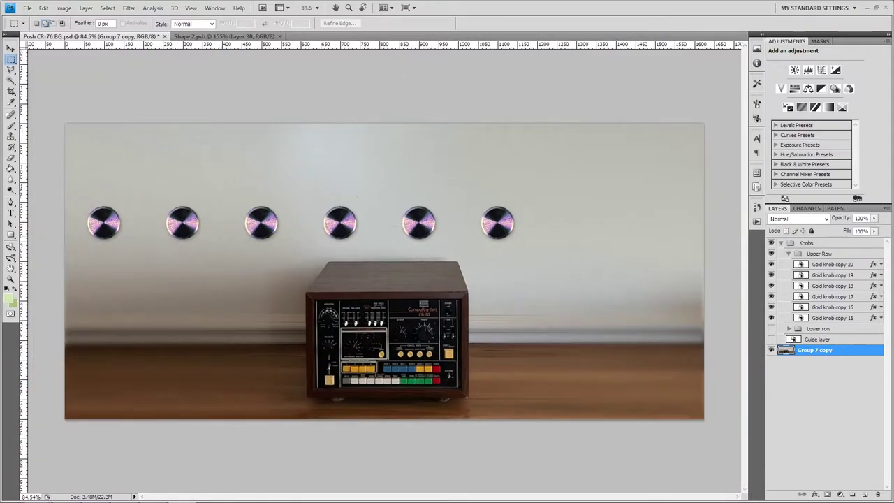
left_click(129, 7)
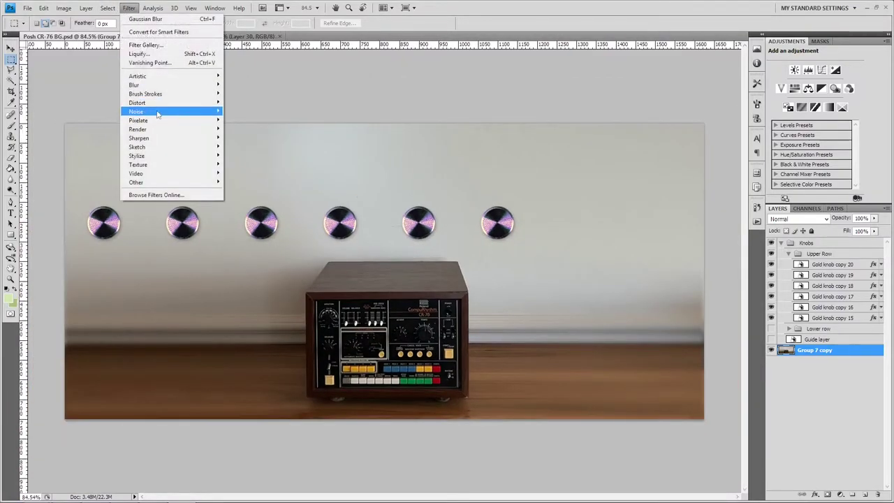
mouse_move(161, 84)
left_click(248, 102)
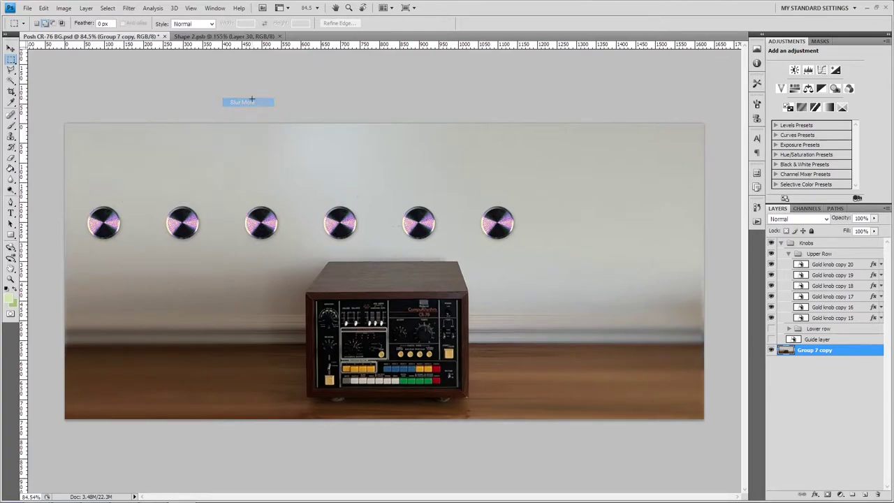
scroll(391, 307, "up", 3)
scroll(394, 314, "down", 3)
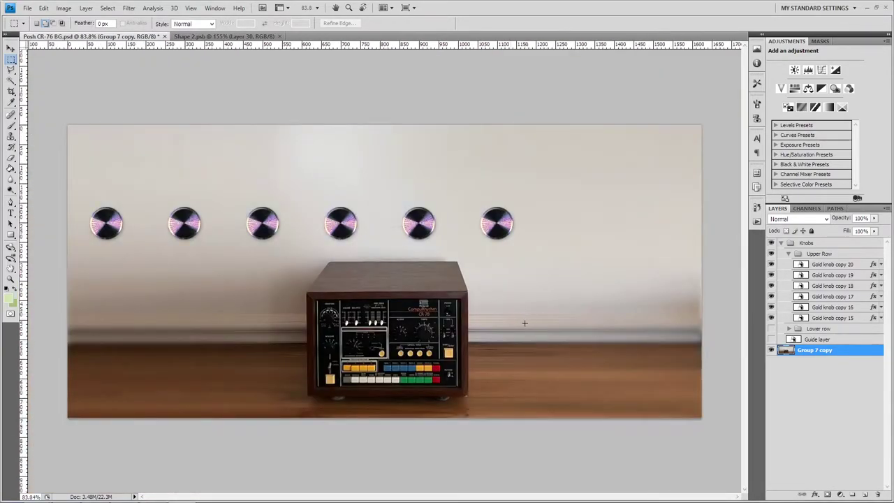
scroll(423, 170, "up", 1)
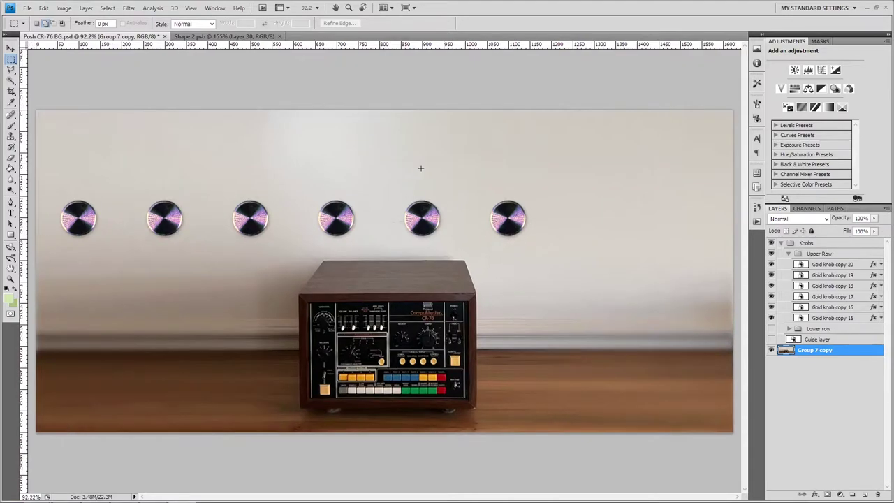
scroll(460, 202, "down", 2)
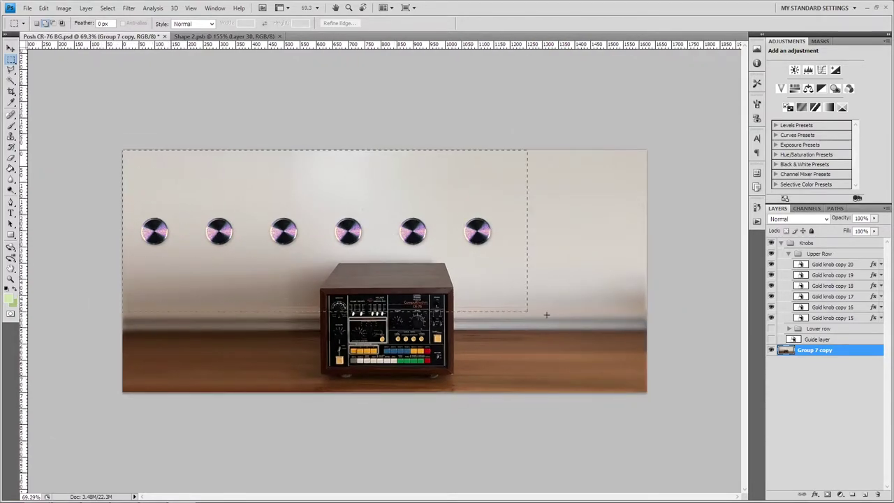
left_click_drag(556, 317, 702, 306)
key("ctrl+d")
Run the Reduce Noise filter on the merged background layer
left_click(129, 8)
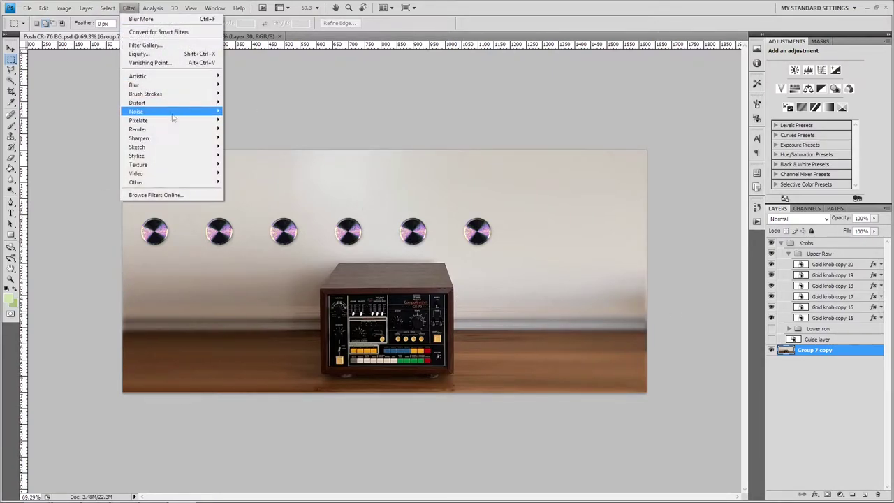
mouse_move(210, 112)
left_click(251, 146)
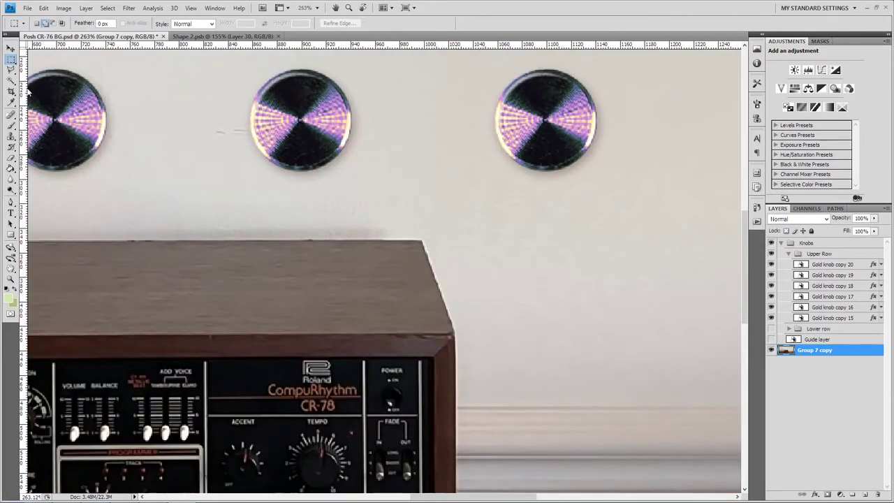
Hide the Knobs group, and remove the scratch marks on the wall above the drum machine with the Spot Healing Brush
left_click(10, 115)
left_click(770, 243)
left_click_drag(210, 125, 428, 263)
scroll(375, 254, "down", 10)
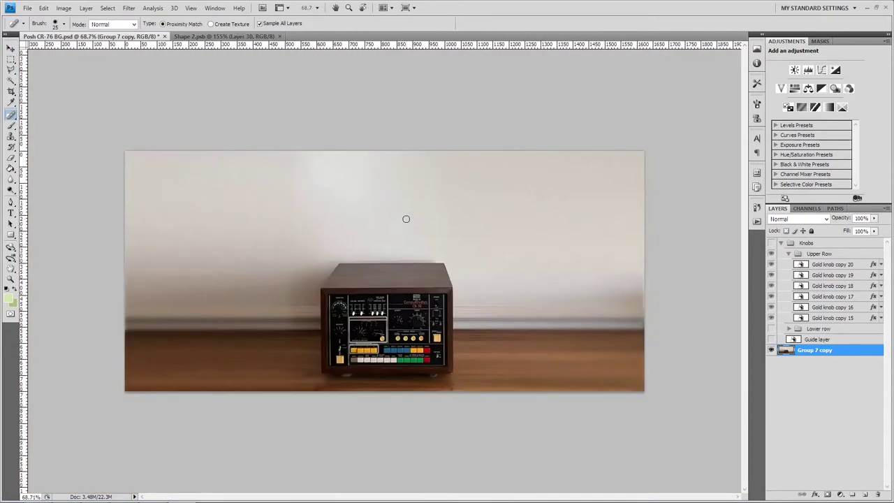
left_click(771, 243)
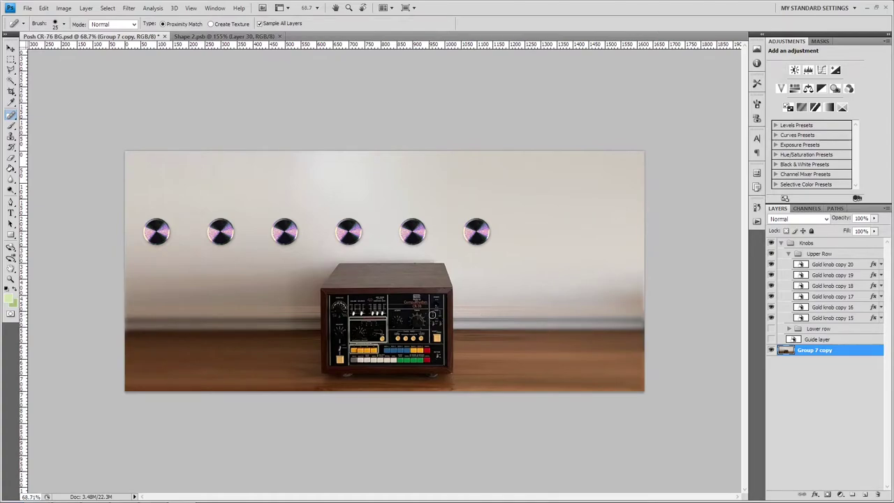
scroll(308, 341, "up", 1)
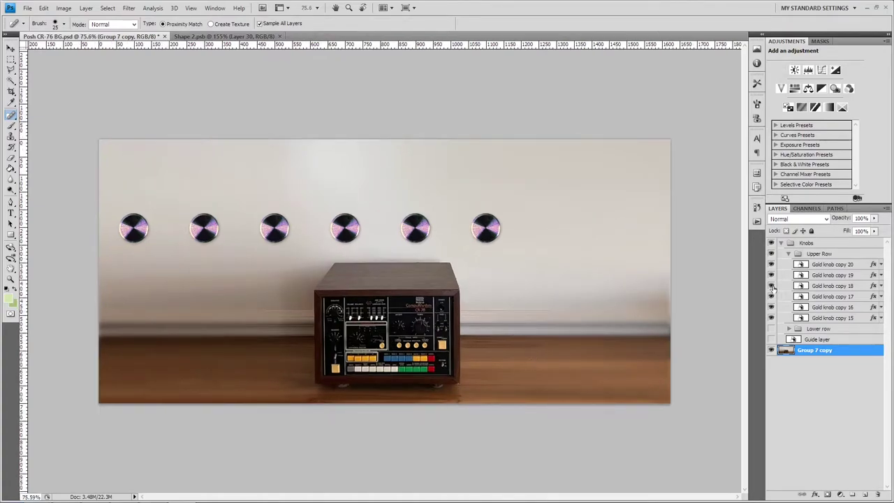
left_click(771, 243)
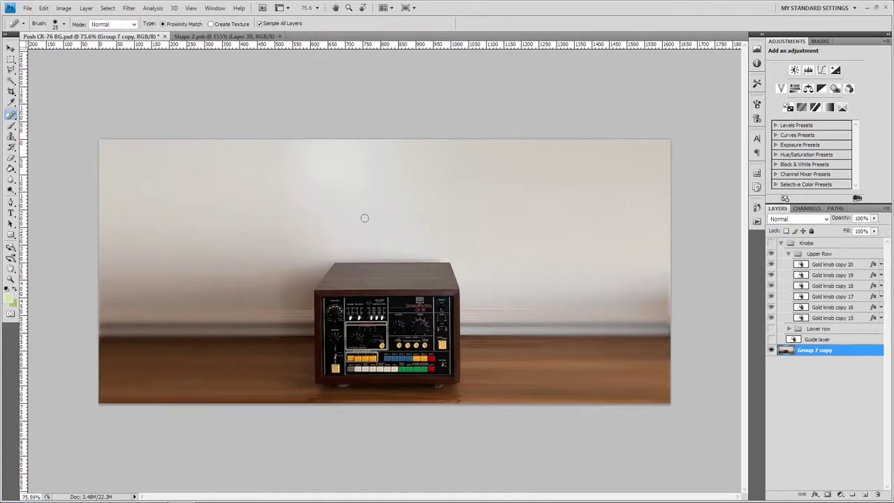
Select the whole wall down to the floorboards with the Quick Selection tool, excluding the drum machine and its top face
left_click(12, 80)
left_click(59, 75)
mouse_move(313, 272)
left_mouse_down()
mouse_move(199, 285)
mouse_move(111, 277)
left_mouse_up()
key("bracketright")
key("bracketright")
key("bracketright")
key("bracketright")
key("bracketright")
key("bracketright")
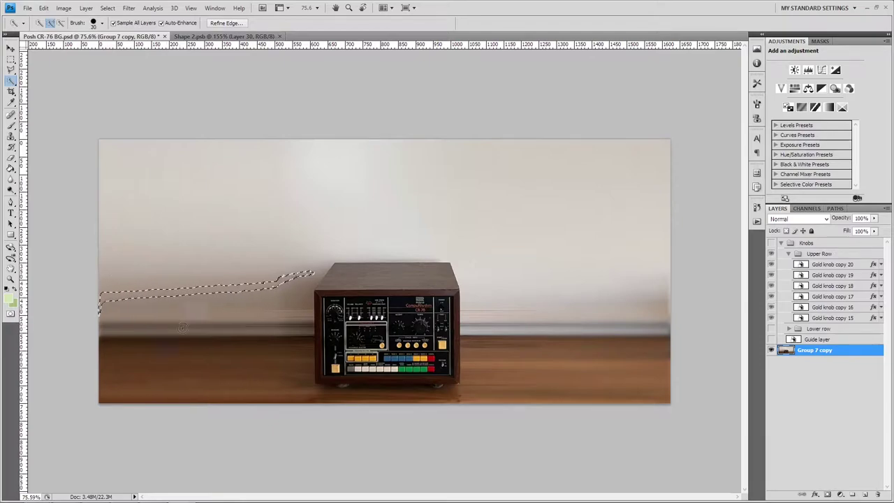
mouse_move(220, 286)
left_mouse_down()
mouse_move(187, 291)
mouse_move(267, 281)
mouse_move(308, 234)
mouse_move(359, 210)
mouse_move(514, 212)
mouse_move(509, 249)
left_mouse_up()
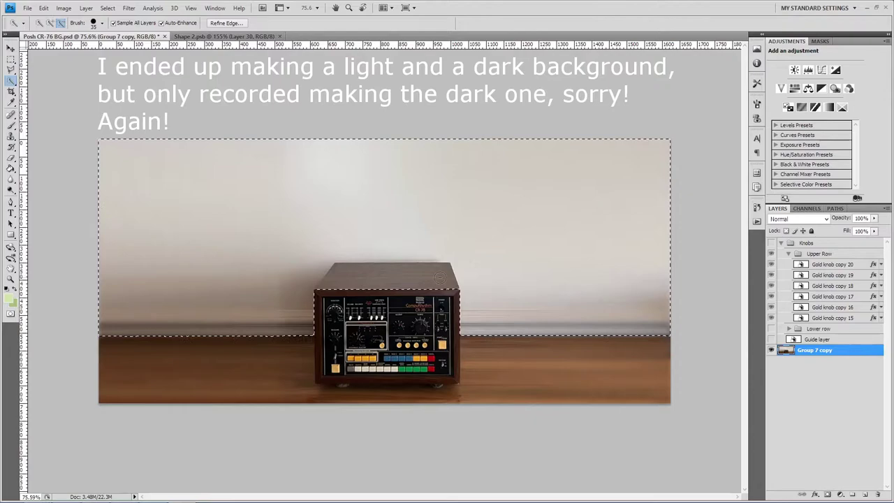
left_click(347, 280, "alt")
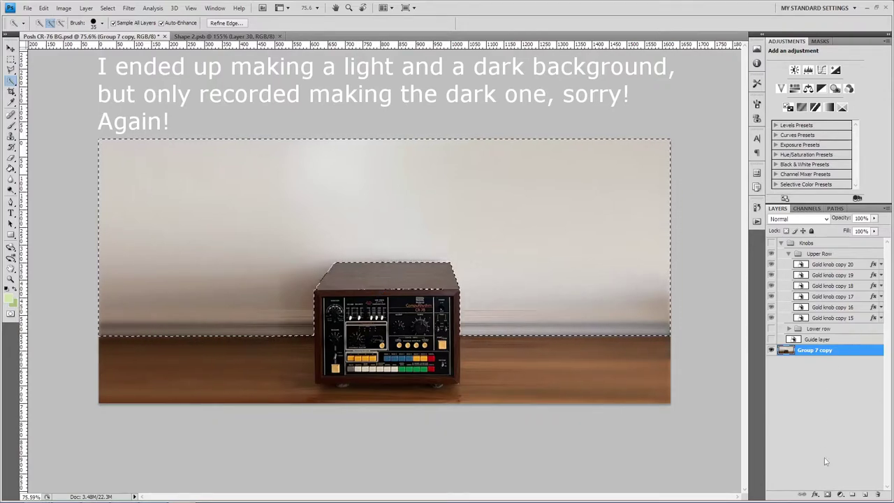
Add a Brightness/Contrast adjustment limited to the selected wall, with brightness at -150 and the contrast lowered
left_click(840, 493)
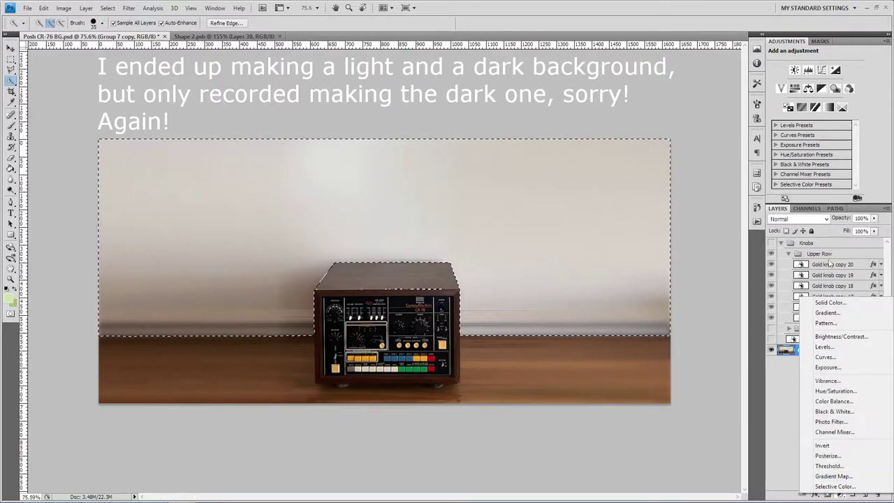
left_click(845, 337)
left_click_drag(815, 77, 748, 76)
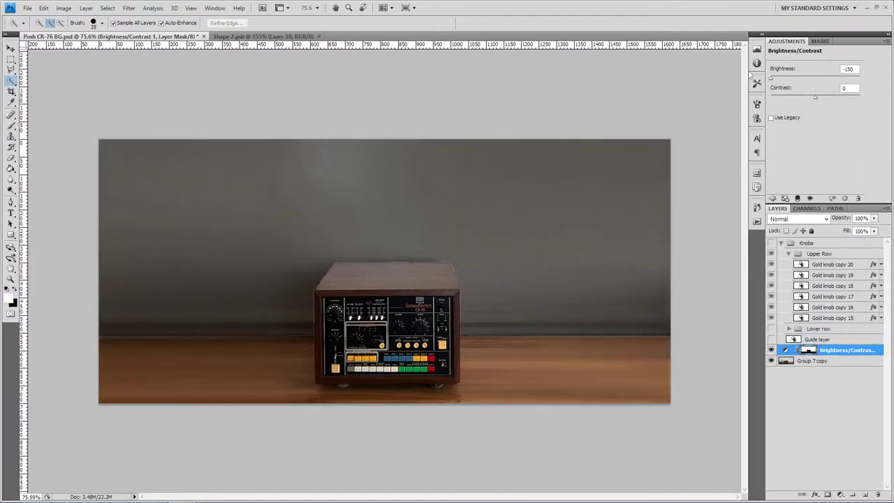
left_click_drag(816, 101, 771, 98)
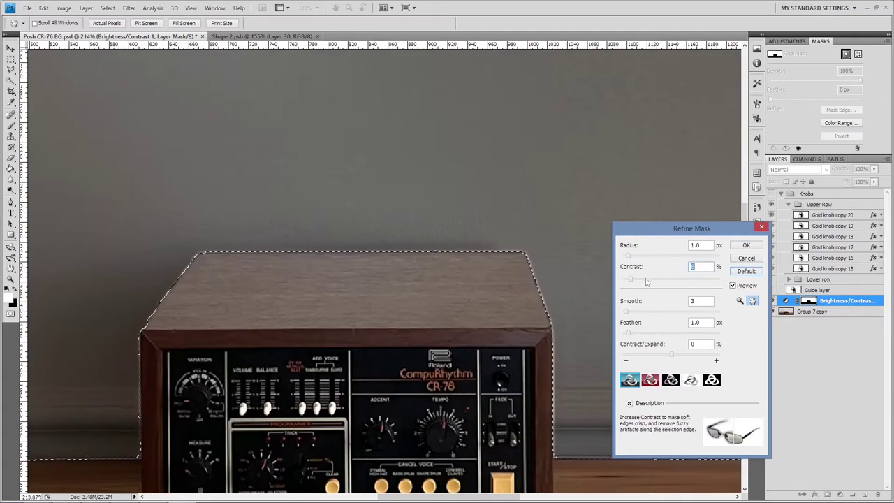
Refine the adjustment mask's edge by expanding it slightly, with radius 1.0 px, smooth 3 and feather 1.0 px
left_click_drag(671, 355, 685, 357)
left_click(746, 246)
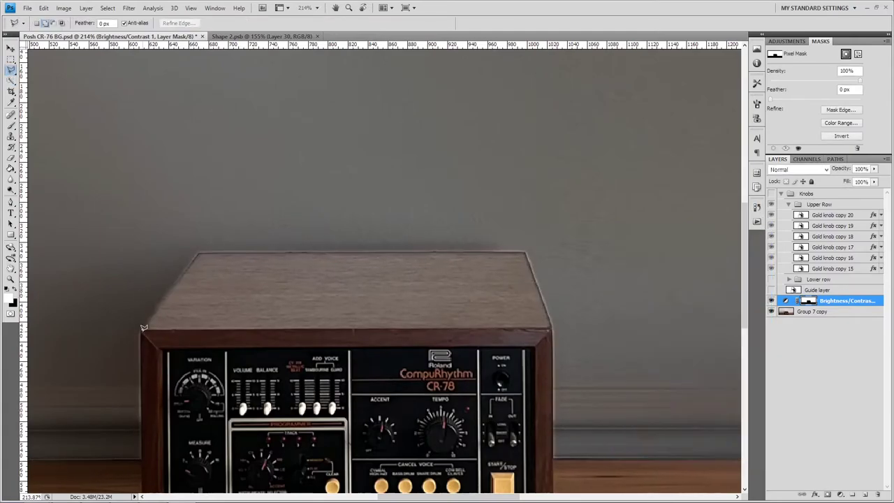
Outline the drum machine's top face with the Polygonal Lasso to take it out of the wall's darkening mask
left_click(142, 327)
left_click(198, 253)
left_click(525, 251)
double_click(551, 328)
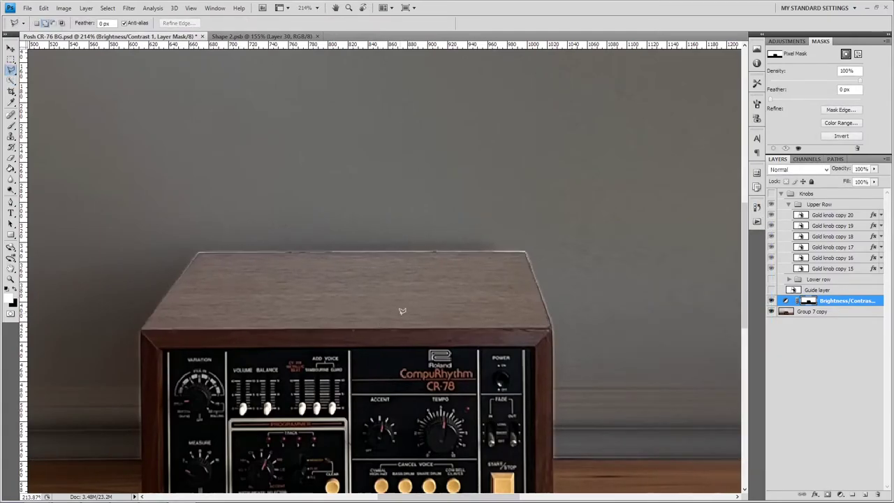
Set up a hard 25 px brush, and paint white on the mask in a straight line along the machine's rear top edge
key("b")
right_click(440, 311)
key("Return")
key("x")
right_click(465, 310)
left_click_drag(477, 366, 563, 366)
key("Return")
key("bracketleft")
key("bracketleft")
key("bracketleft")
key("bracketleft")
key("bracketleft")
key("bracketleft")
key("bracketleft")
key("bracketleft")
key("x")
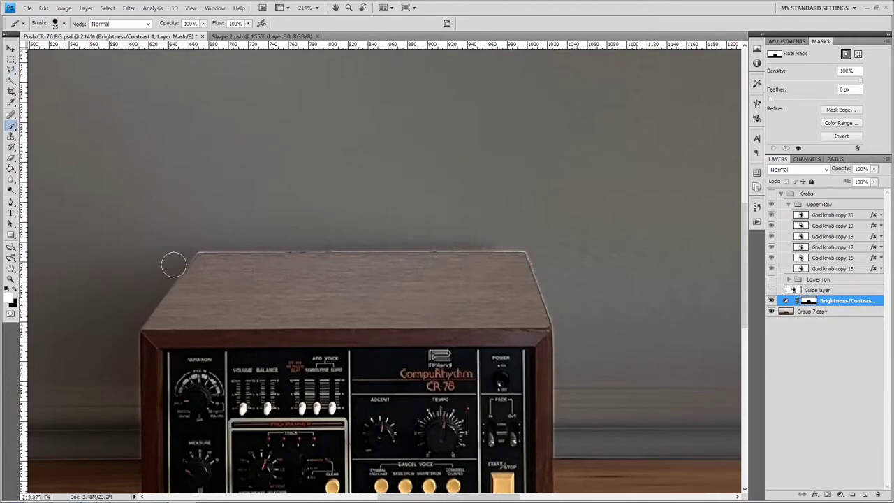
left_click(528, 240, "shift")
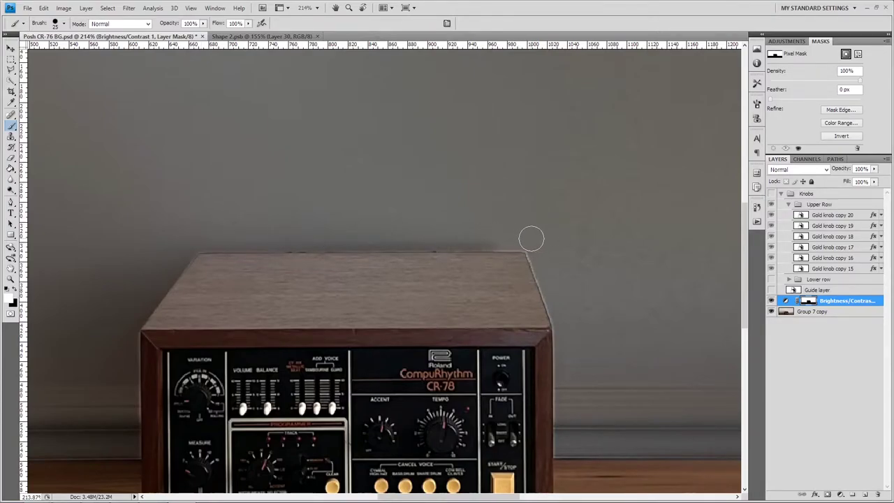
Reduce the brush to 9 px, and paint a straight white mask stroke down the slanted right edge of the machine's top face
scroll(530, 240, "up", 3)
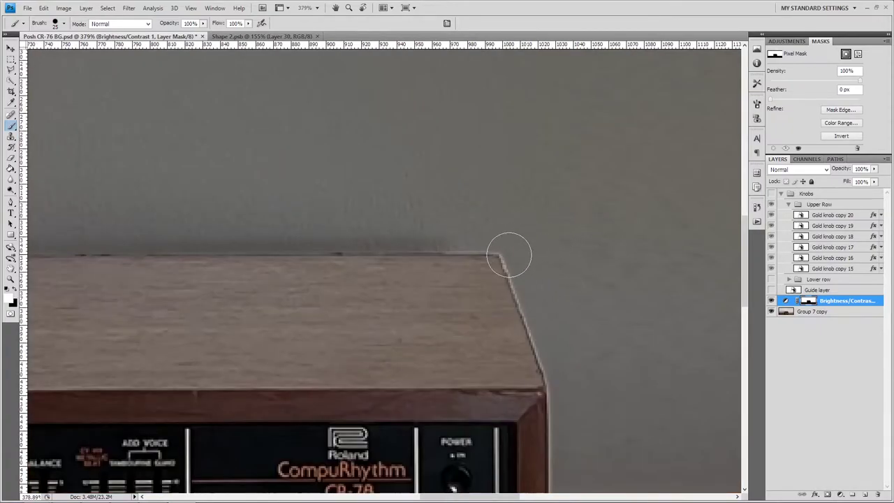
scroll(509, 255, "up", 1)
key("bracketleft")
key("bracketleft")
key("bracketleft")
key("bracketleft")
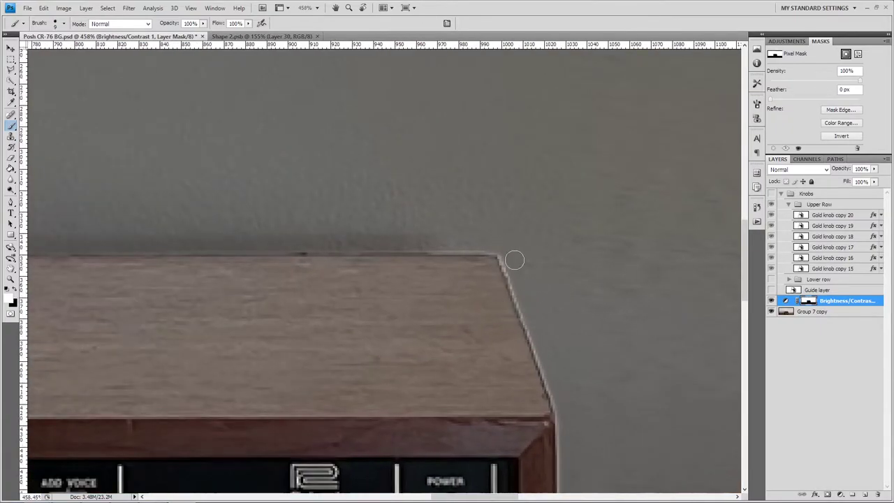
left_click(565, 414, "shift")
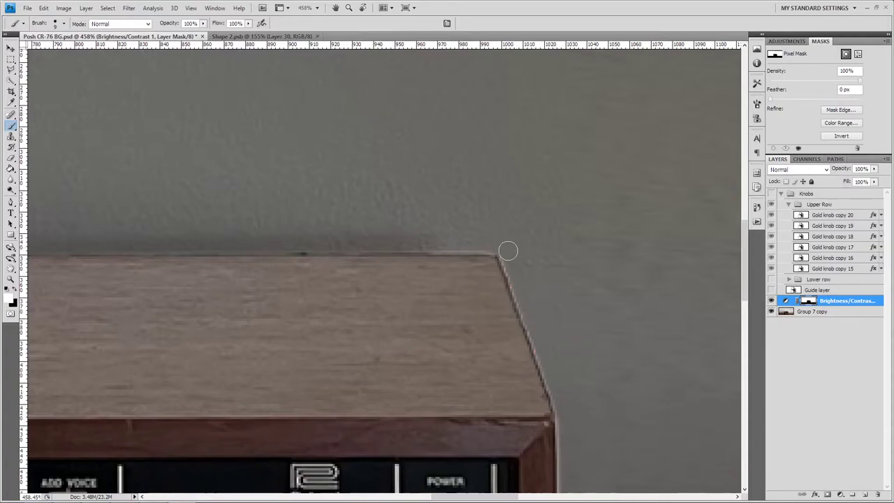
Touch up the mask with a straight brush stroke along the slanted left edge of the machine's top face
scroll(500, 242, "down", 1)
left_click_drag(495, 241, 664, 255)
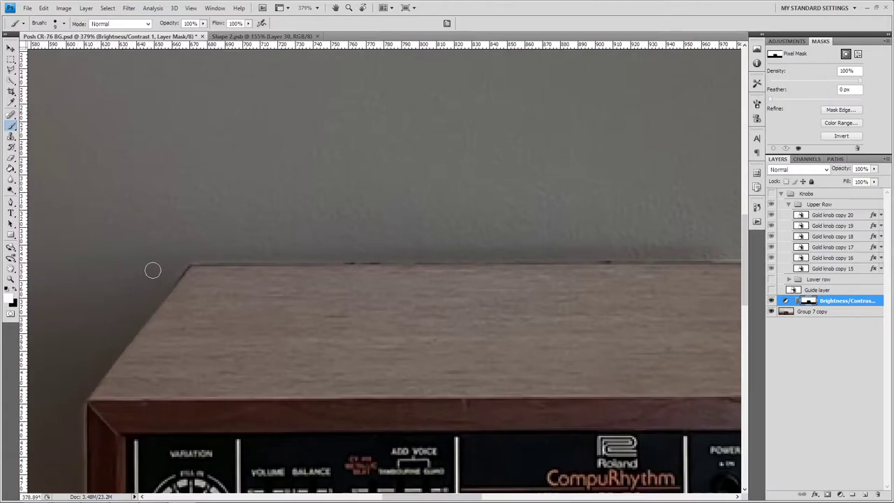
key("x")
left_click(97, 400, "shift")
key("x")
Paint straight white mask strokes along the machine's rear top edge and down its right side to the floor line
scroll(98, 303, "right", 5)
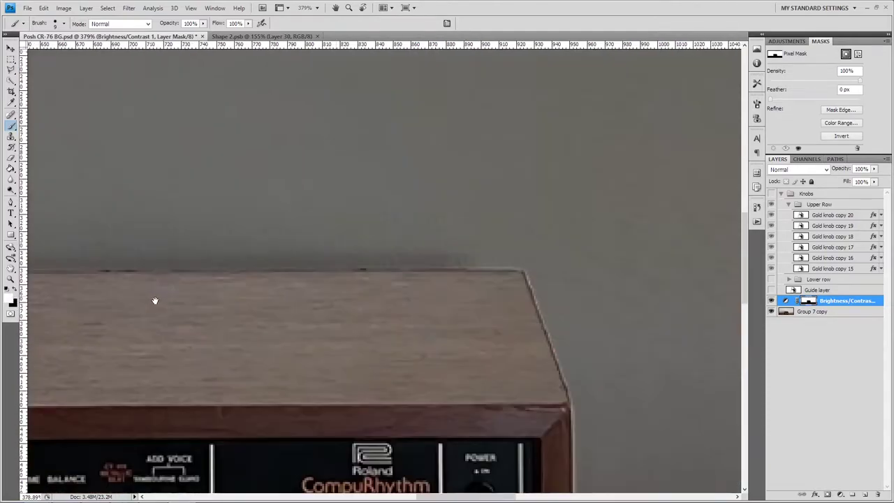
left_click(346, 268, "shift")
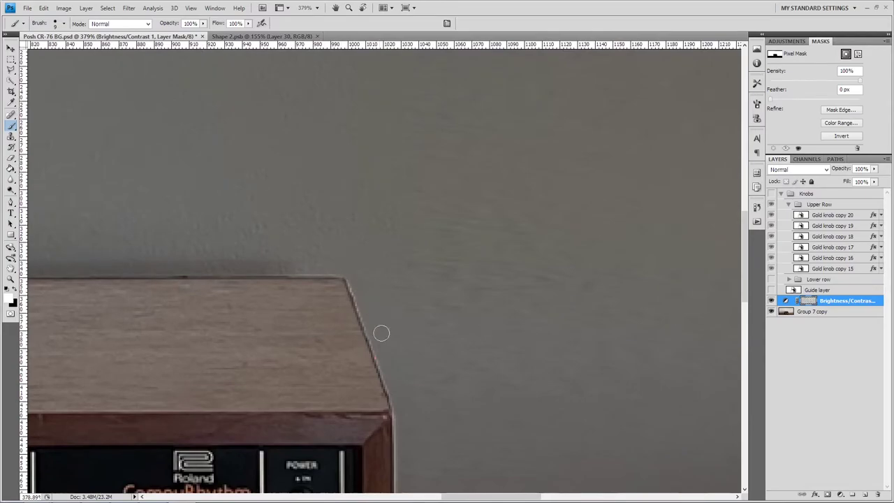
left_click(398, 405, "shift")
scroll(416, 442, "down", 5)
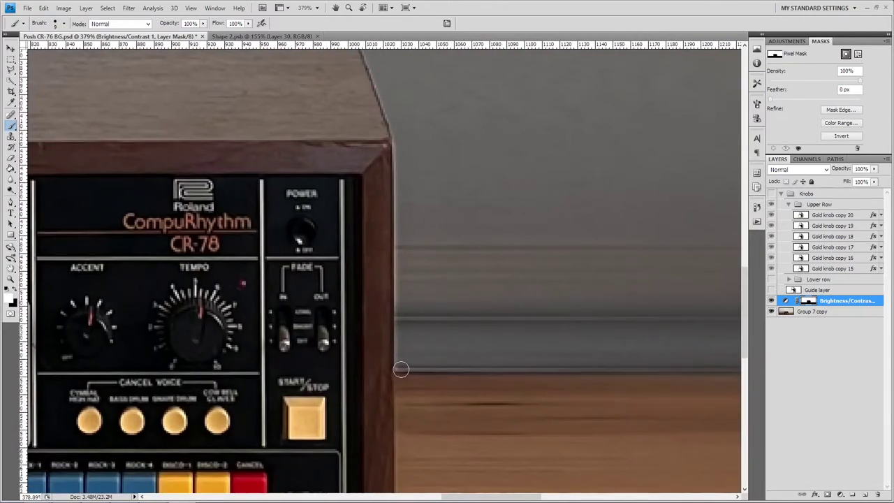
left_click(400, 368, "shift")
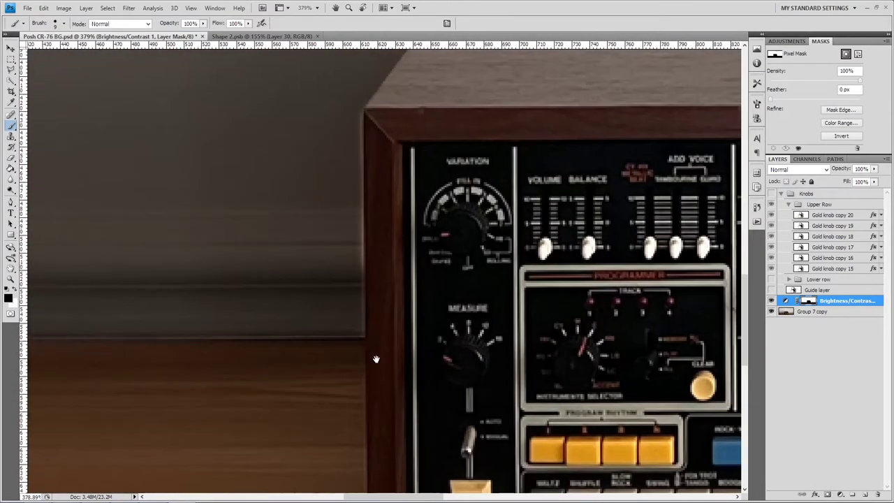
Touch up the mask with a straight stroke up the machine's left side, from the floor line to the upper corner
scroll(375, 359, "left", 8)
left_click(357, 330)
left_click(355, 101, "shift")
key("x")
scroll(345, 348, "down", 6)
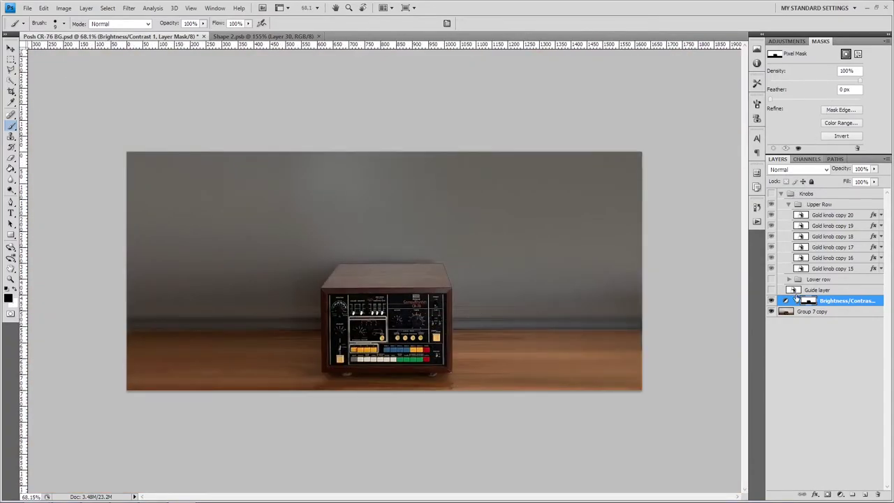
Add a Levels adjustment layer directly above the Brightness/Contrast 1 adjustment
left_click(787, 41)
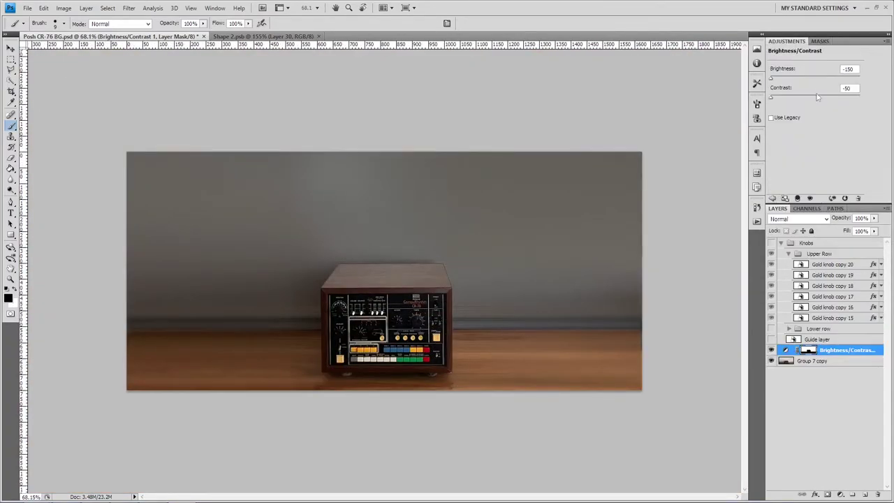
left_click(771, 198)
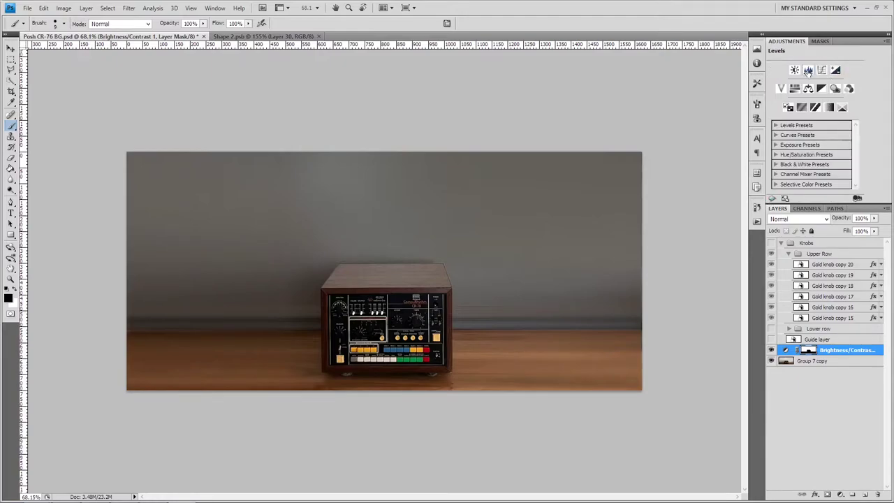
left_click(808, 71)
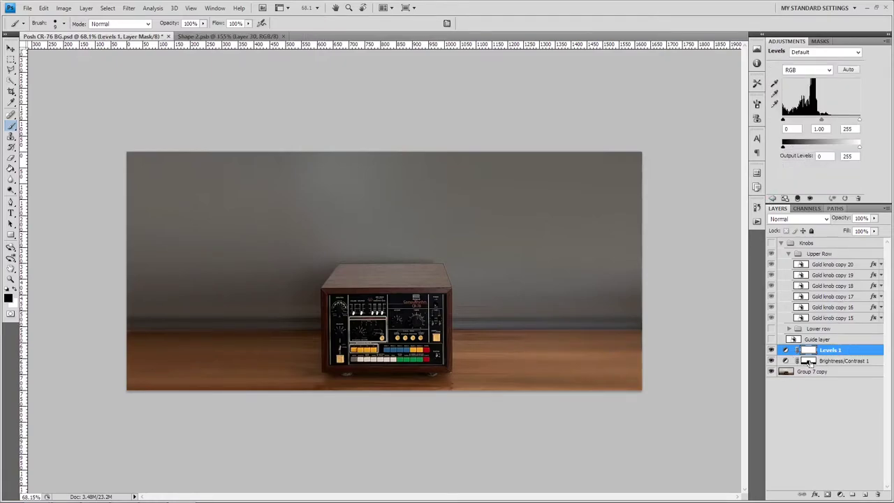
Group the Levels and Brightness/Contrast adjustments under the existing wall mask, and darken the wall through the Levels midtones
left_click(809, 362, "shift")
key("ctrl+g")
left_click(790, 350)
left_click(815, 360)
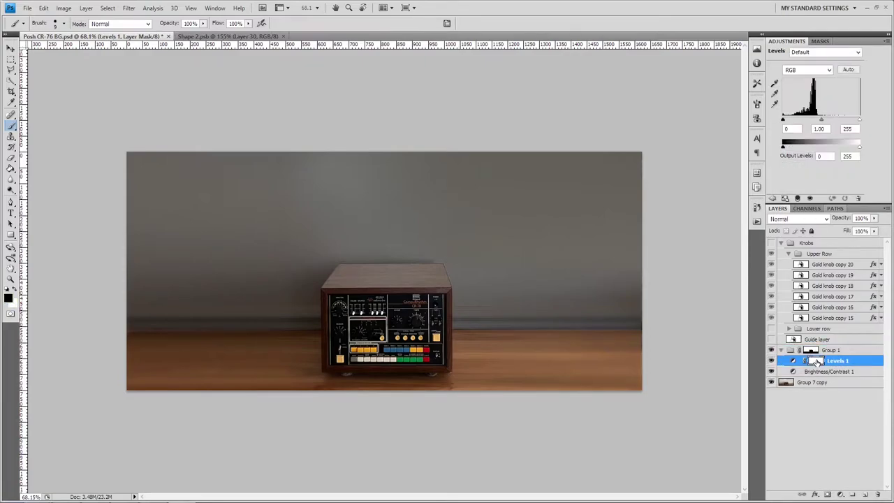
left_click_drag(819, 122, 840, 121)
Copy the masked wall area of the Group 7 copy layer onto its own layer, leaving out the Auto Levels correction
left_click(808, 350, "ctrl")
left_click(811, 382)
key("ctrl+j")
key("ctrl+shift+l")
key("ctrl+z")
Lock the transparent pixels of the wall copy and apply two filters to refine its texture
left_click(126, 10)
left_click(124, 11)
key("slash")
left_click(126, 10)
mouse_move(160, 111)
left_click(243, 137)
left_click_drag(82, 194, 92, 193)
left_click(160, 69)
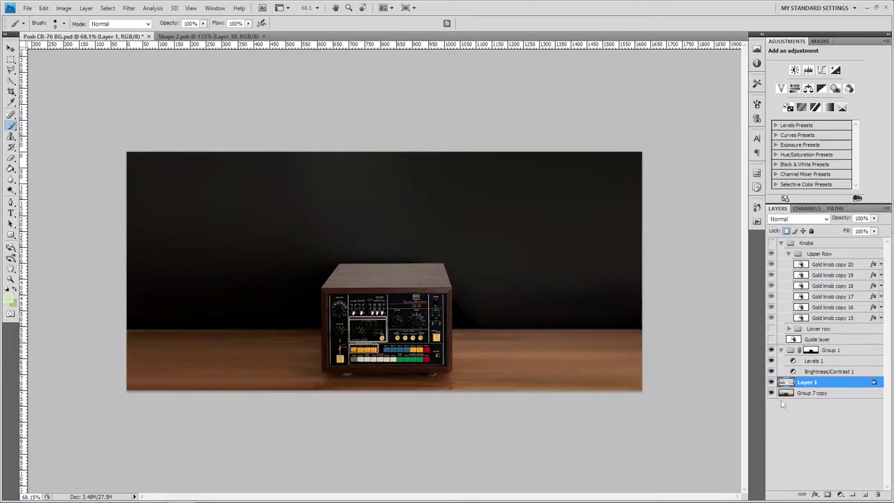
left_click(129, 9)
left_click(257, 113)
left_click_drag(574, 277, 567, 278)
key("Return")
Select the wooden floor on both sides of and below the machine with the Quick Selection tool, using a small brush
left_click(810, 351)
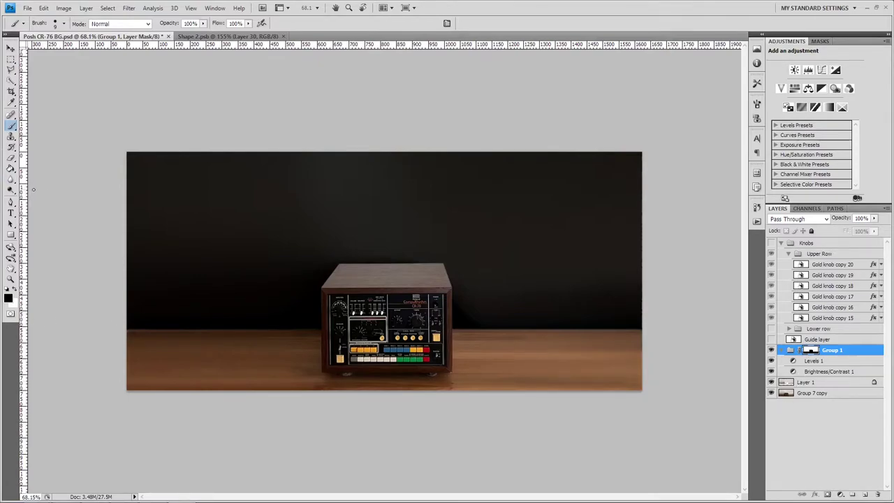
left_click(11, 83)
left_click_drag(174, 360, 530, 363)
scroll(360, 325, "up", 10)
mouse_move(286, 342)
left_mouse_down()
mouse_move(403, 428)
mouse_move(575, 347)
mouse_move(544, 445)
mouse_move(320, 443)
mouse_move(346, 460)
mouse_move(413, 461)
left_mouse_up()
scroll(545, 479, "up", 12)
key("bracketleft")
key("bracketleft")
key("bracketleft")
left_click_drag(113, 408, 522, 359)
scroll(212, 293, "down", 20)
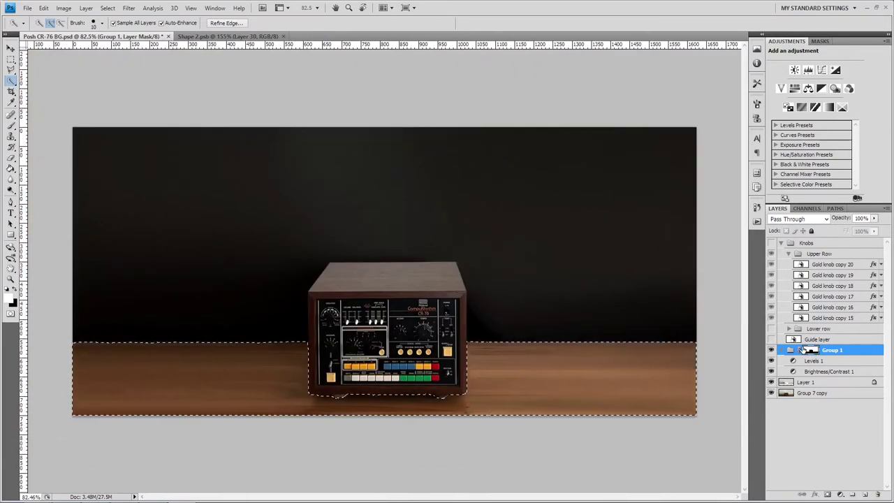
Add a Levels adjustment masked to the floor directly above Group 1, and darken its midtones
left_click(807, 70)
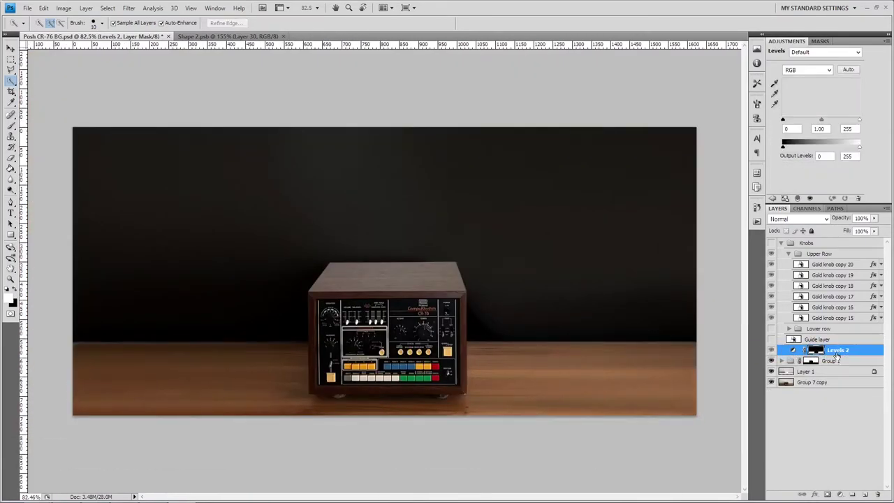
left_click(838, 355, "alt")
left_click(788, 253)
left_click_drag(822, 120, 788, 121)
Feather the floor adjustment's mask by 6 px and paint a straight brush stroke along the line between wall and floor
left_click(820, 41)
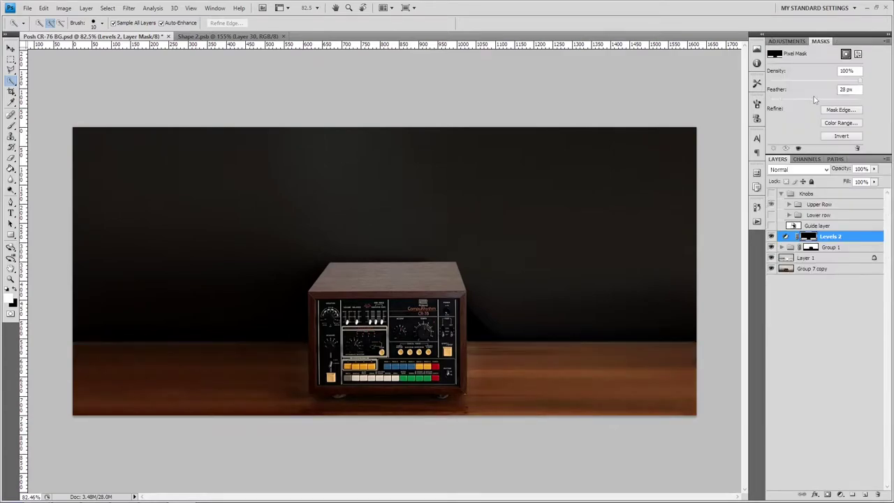
key("b")
key("bracketleft")
left_click_drag(67, 341, 716, 343)
Set the brush to black, 80 px and 20% opacity, and compare the floor with and without its Levels adjustment
key("x")
key("2")
key("bracketright")
key("bracketright")
key("bracketright")
scroll(534, 270, "up", 2)
scroll(535, 269, "down", 3)
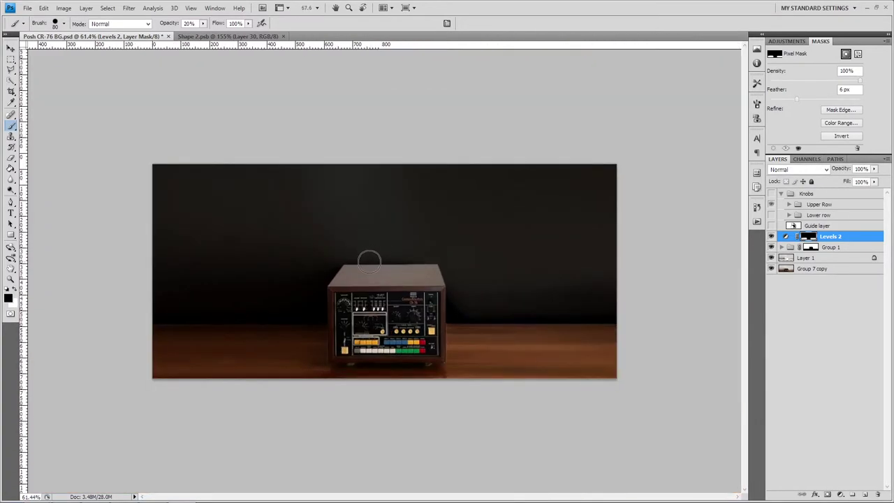
left_click(771, 237)
left_click(771, 236)
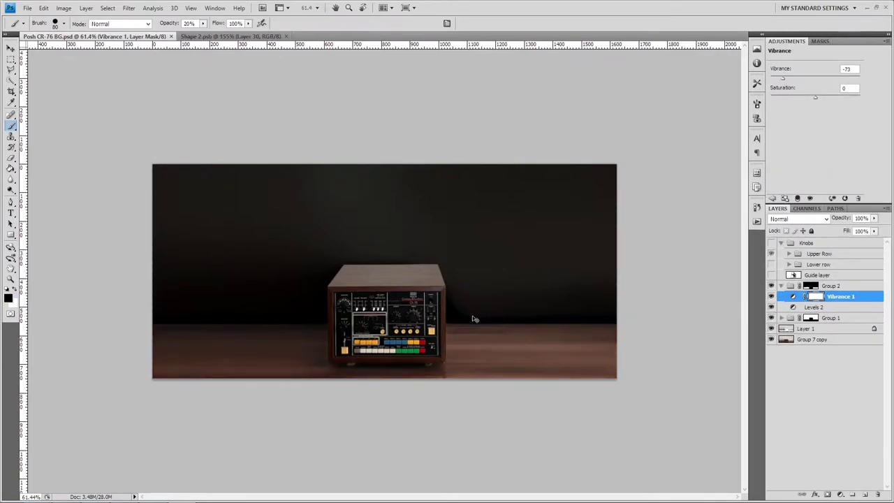
Save a PNG copy of the image as background.png in the Posh CR-76 Samples folder inside Posh CR-76 EXS
key("ctrl+shift+s")
left_click(334, 251)
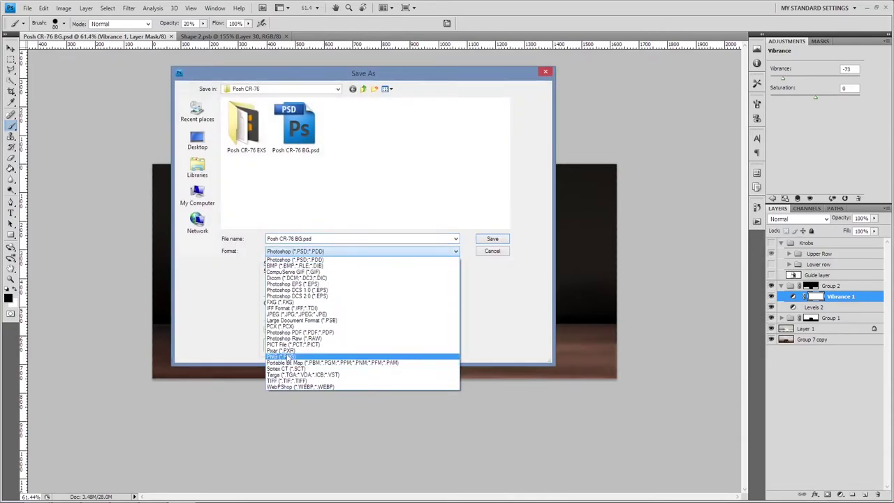
left_click(296, 357)
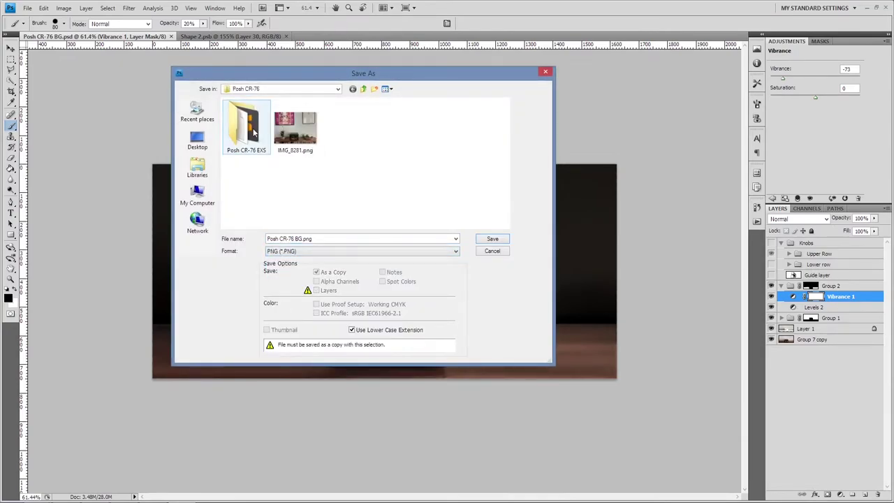
double_click(254, 132)
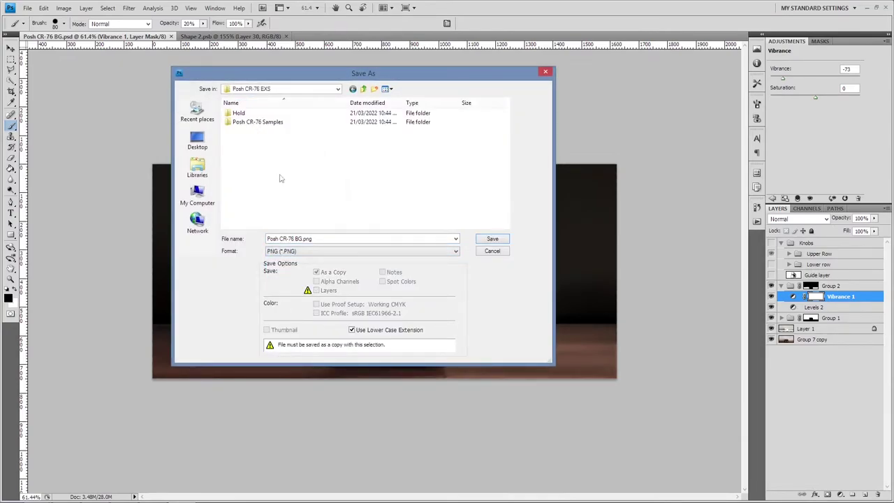
double_click(266, 123)
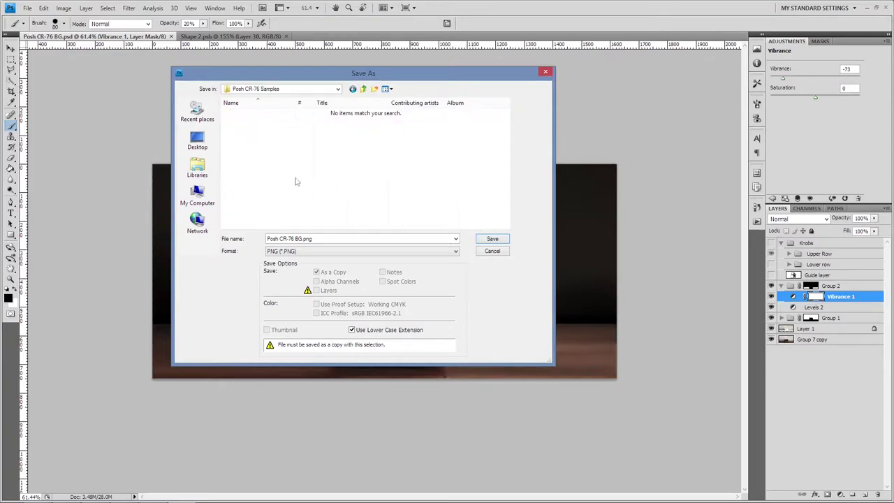
left_click(301, 237)
left_click_drag(302, 237, 207, 232)
type("background")
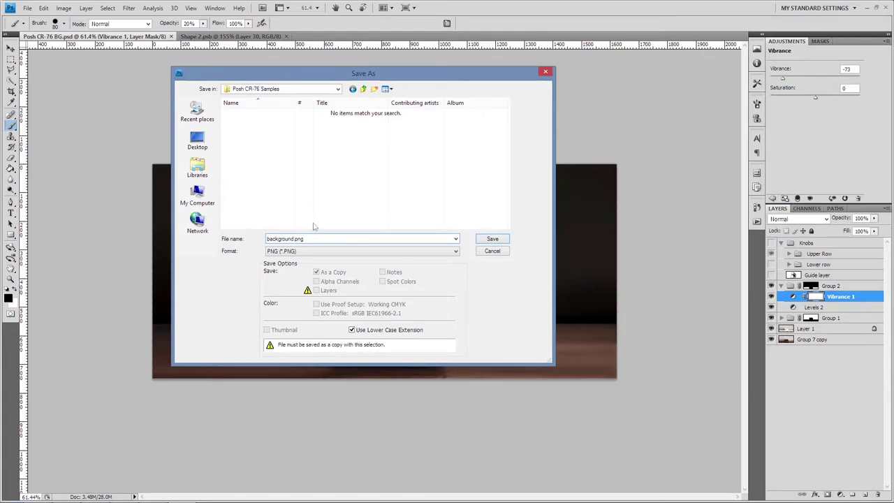
left_click(492, 240)
left_click(489, 247)
Switch to Sublime Text and go to the beginning of the Posh CR-76.dspreset code
key("alt+Tab")
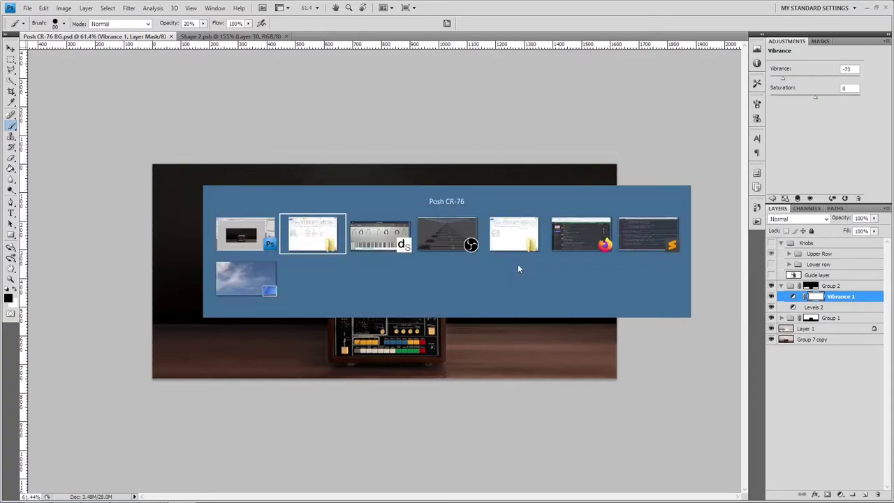
key("alt+Tab")
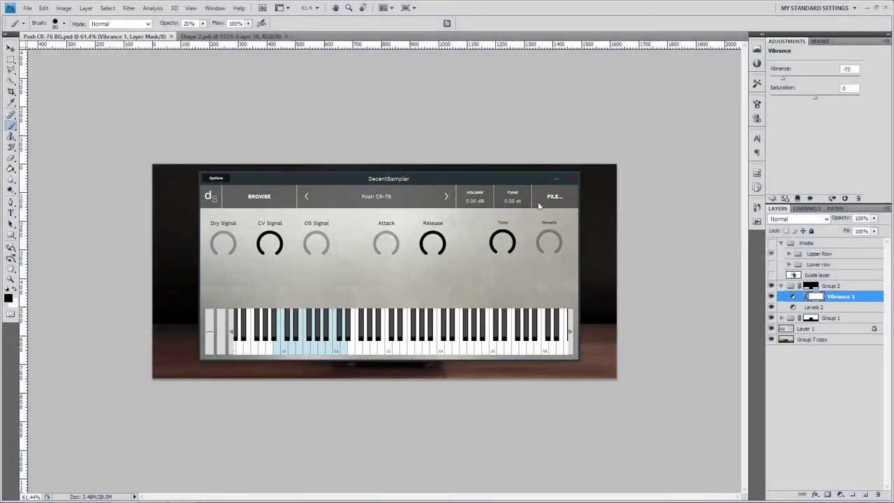
key("alt+Tab")
key("alt+Tab")
key("alt+Tab")
key("alt+Tab")
key("alt+Tab")
key("alt+Tab")
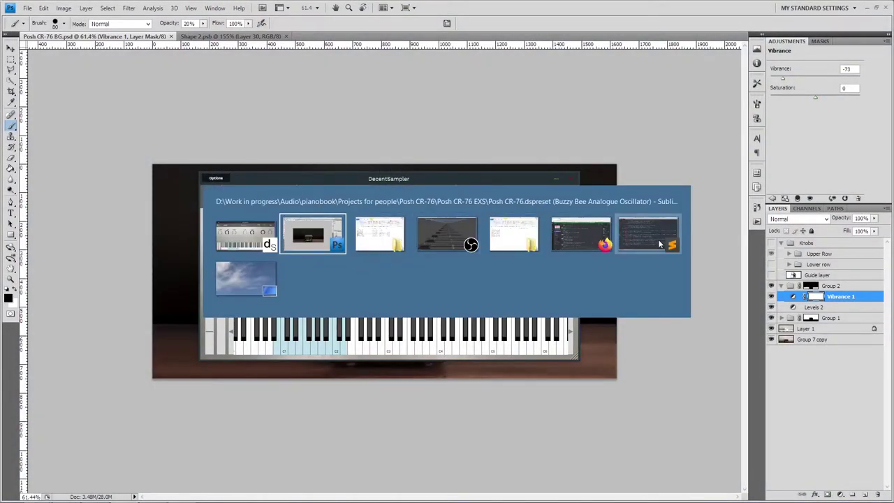
scroll(312, 118, "up", 5)
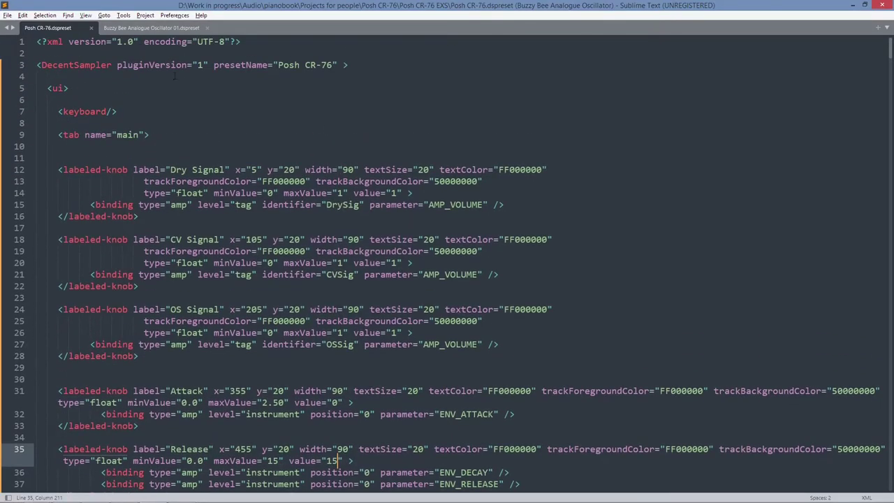
Copy the ui tag's attributes from bgImage through bgMode in the Buzzy Bee Analogue Oscillator preset into the Posh CR-76 preset's ui tag
left_click(151, 27)
scroll(891, 230, "up", 6)
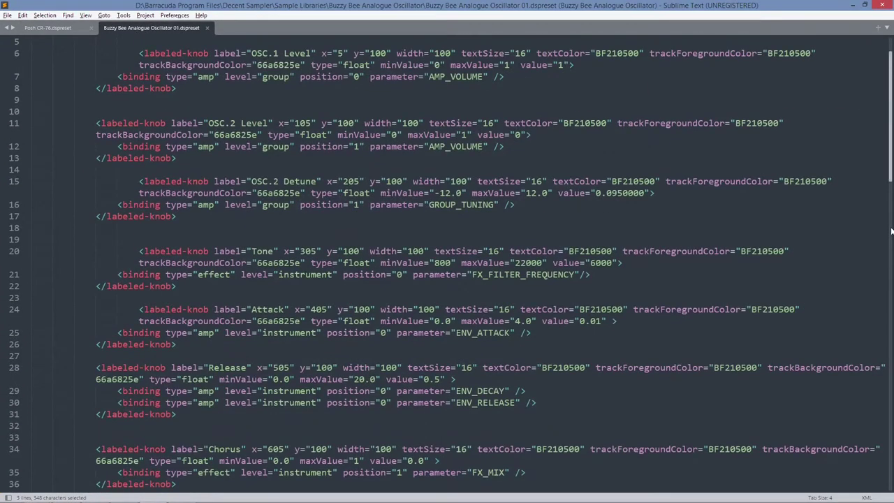
scroll(891, 230, "down", 10)
scroll(891, 231, "up", 12)
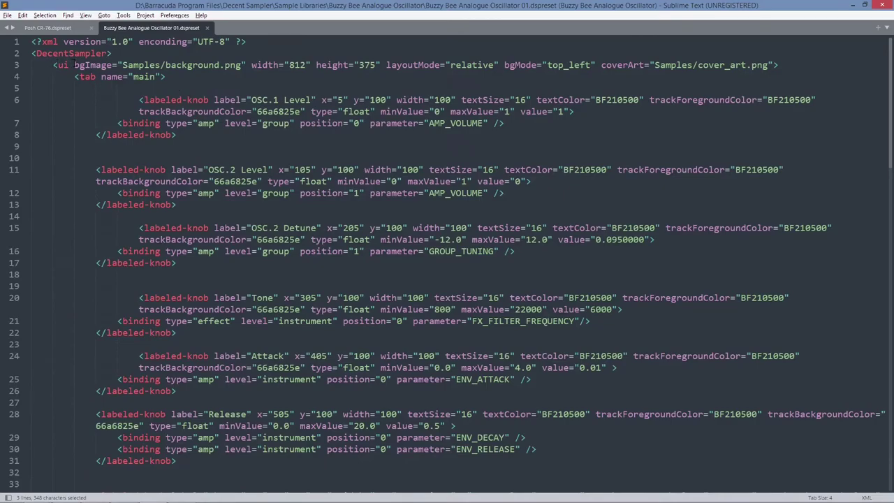
left_click_drag(74, 65, 594, 64)
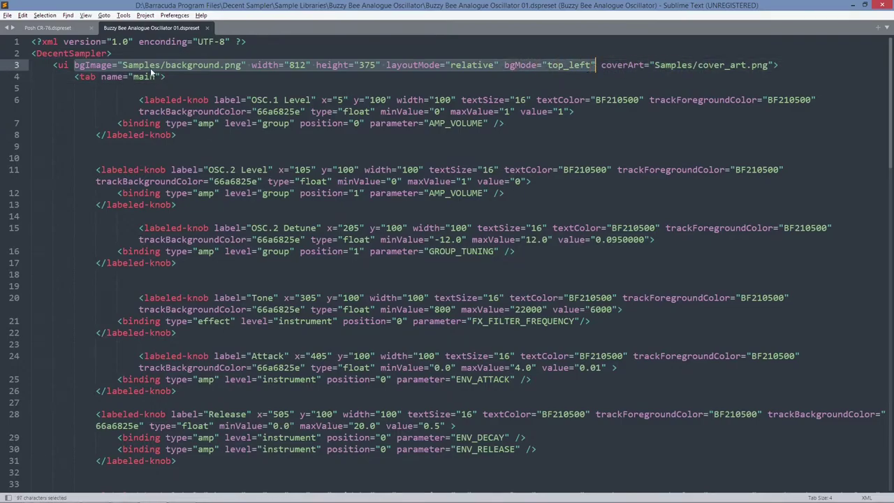
key("ctrl+c")
left_click(69, 29)
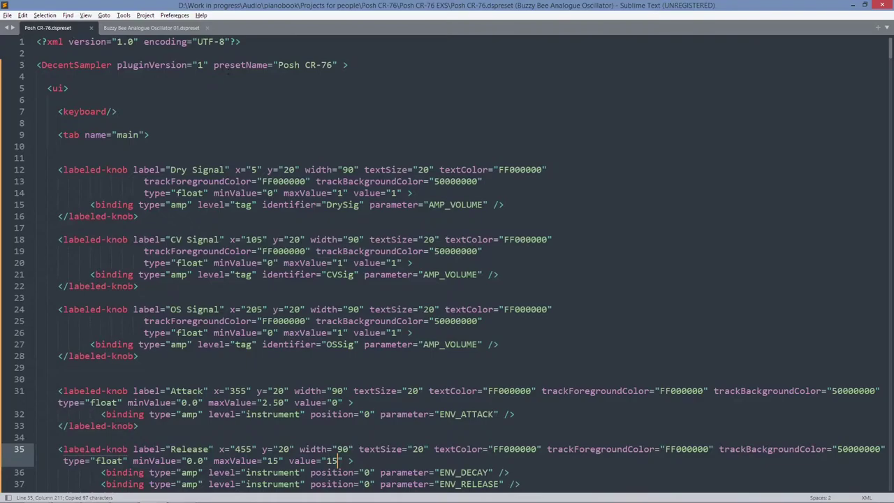
left_click(149, 29)
left_click(63, 28)
left_click(63, 88)
key("ctrl+v")
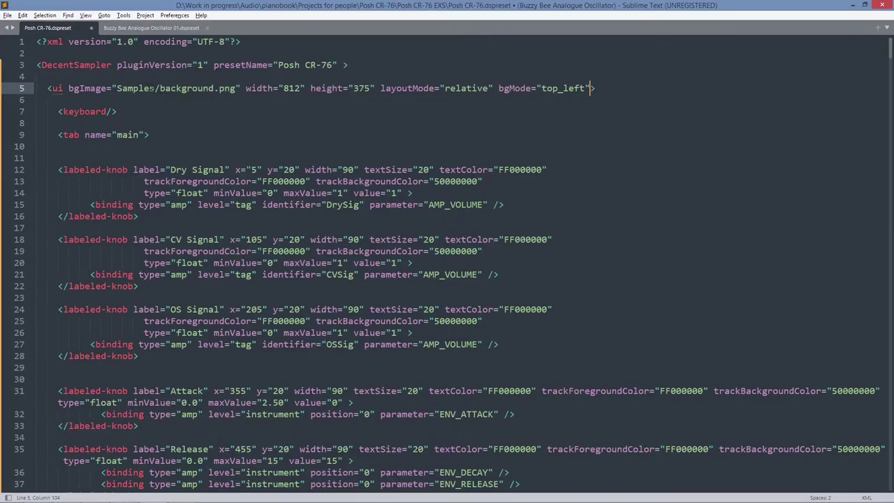
Change the bgImage path to Posh CR-76 Samples\background.png, copying the folder name from a sample path, and save the preset
left_click_drag(155, 88, 116, 88)
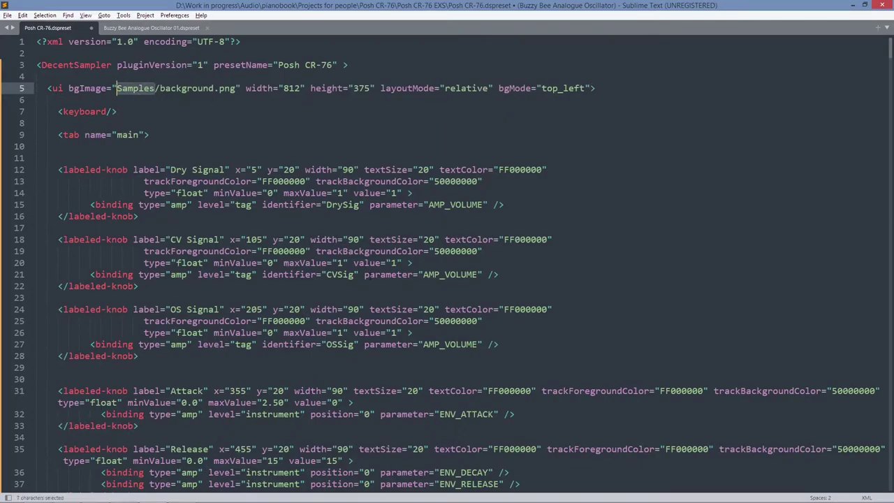
scroll(648, 404, "down", 5)
scroll(502, 345, "down", 8)
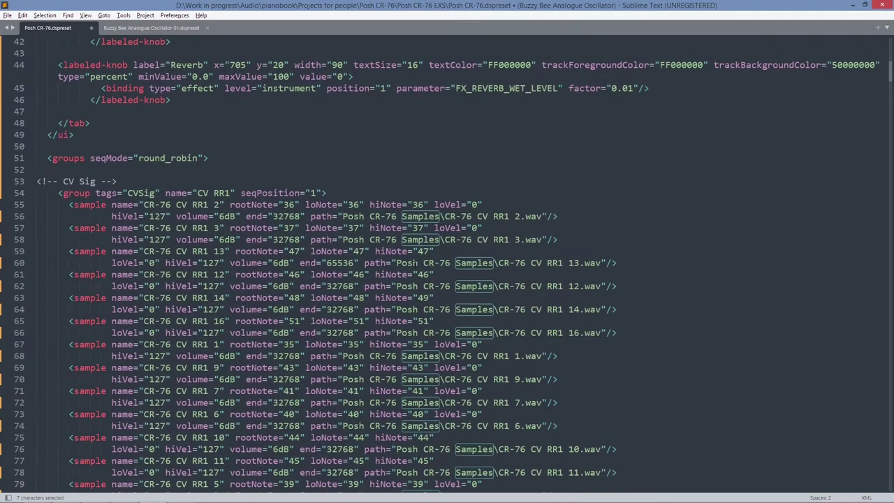
left_click_drag(396, 263, 498, 263)
key("ctrl+c")
scroll(137, 120, "up", 14)
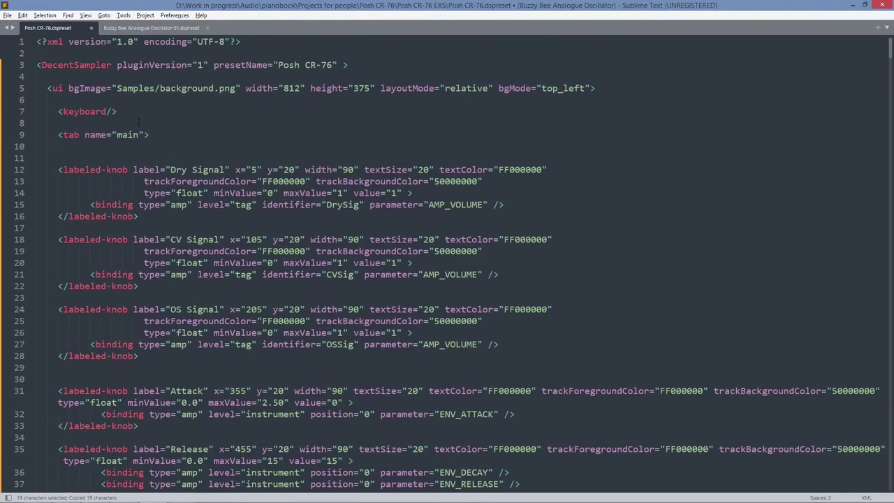
double_click(138, 88)
key("ctrl+v")
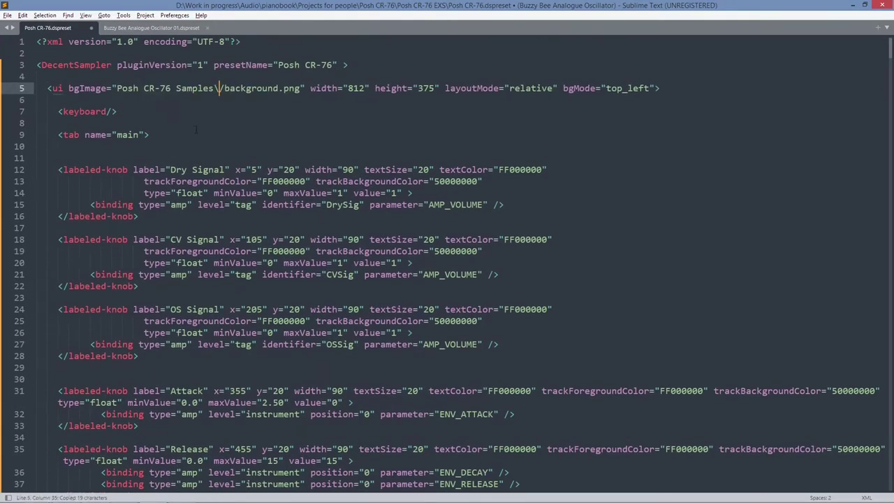
key("Delete")
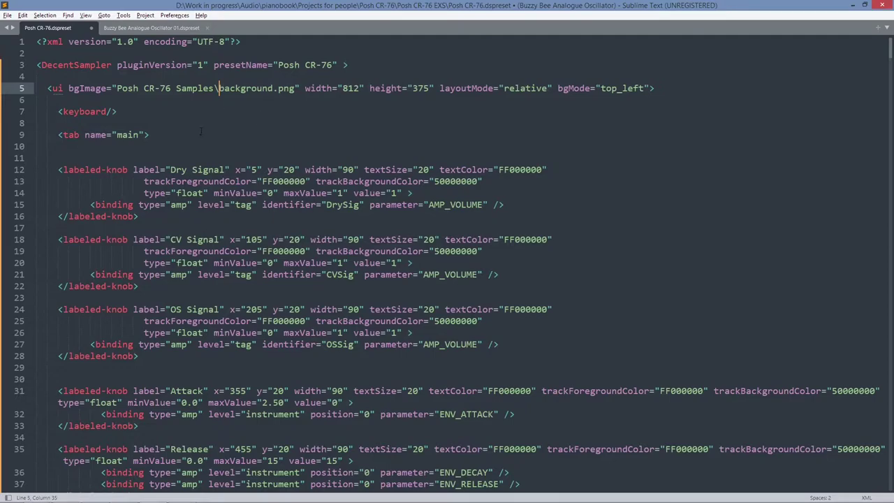
key("ctrl+s")
Switch to DecentSampler and reload the Posh CR-76 preset to check the new background
key("alt+Tab")
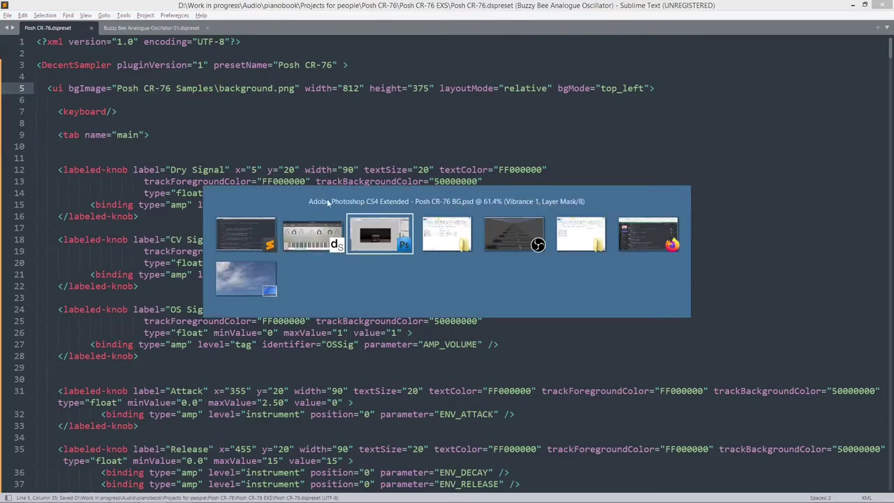
key("alt+Tab")
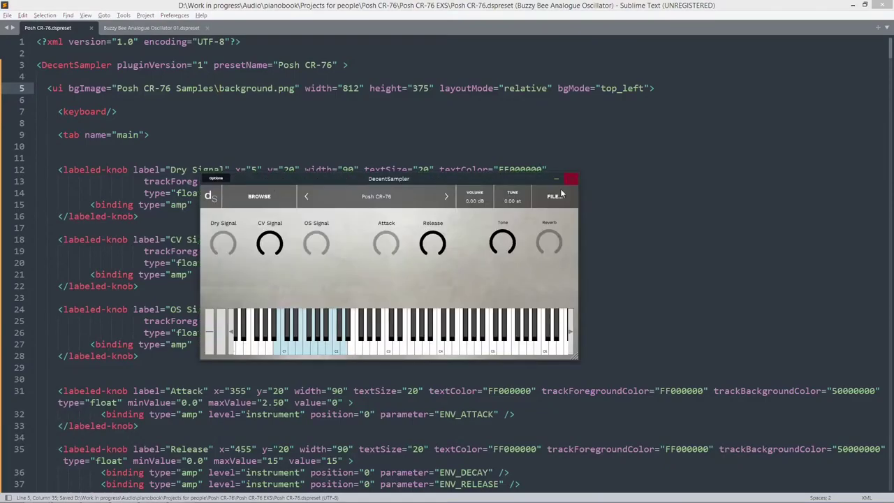
left_click(553, 196)
left_click(551, 235)
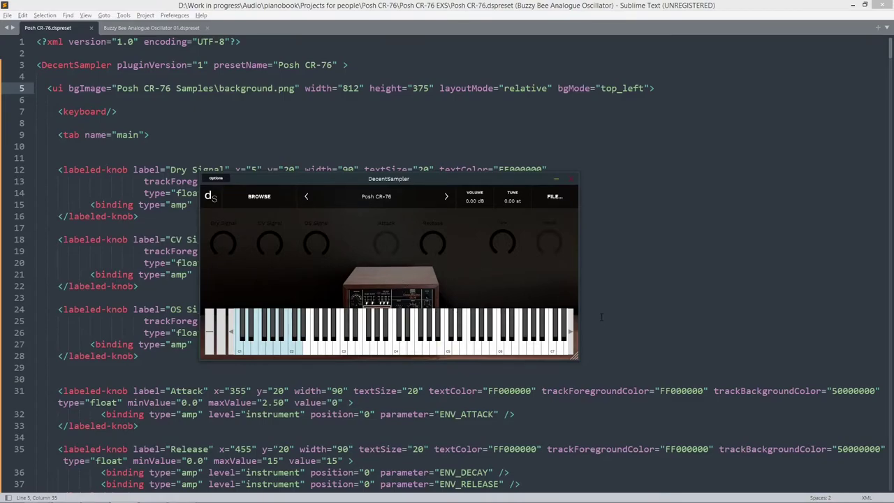
Switch back to Photoshop and show the guides over the background image
key("alt+Tab")
key("alt+Tab")
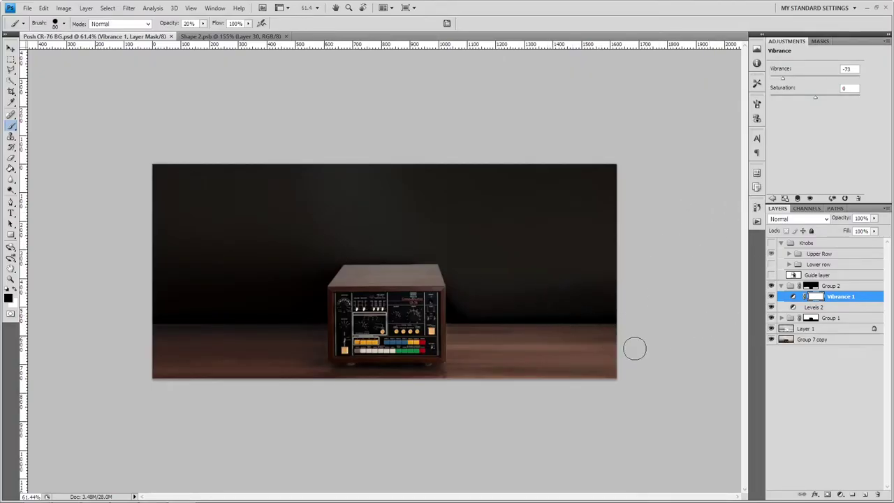
key("ctrl+semicolon")
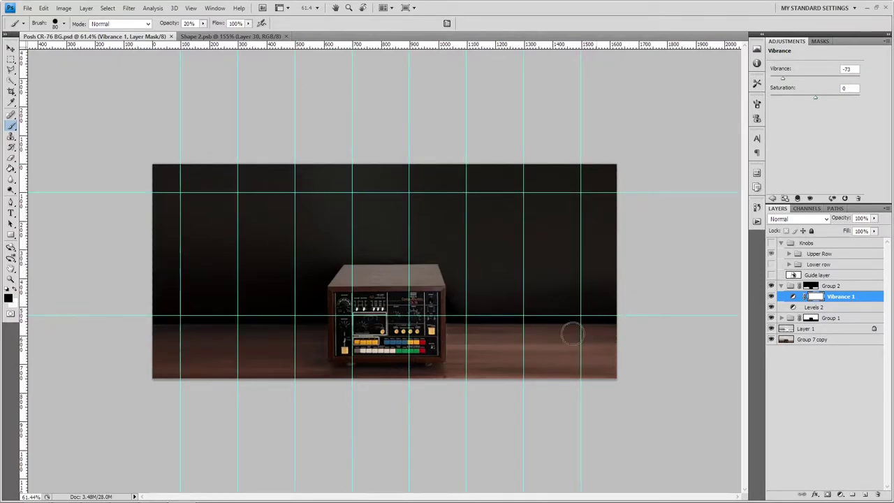
Group Group 2, Group 1, Layer 1 and Group 7 copy together, and move the group up so the drum machine sits between the horizontal guides
key("v")
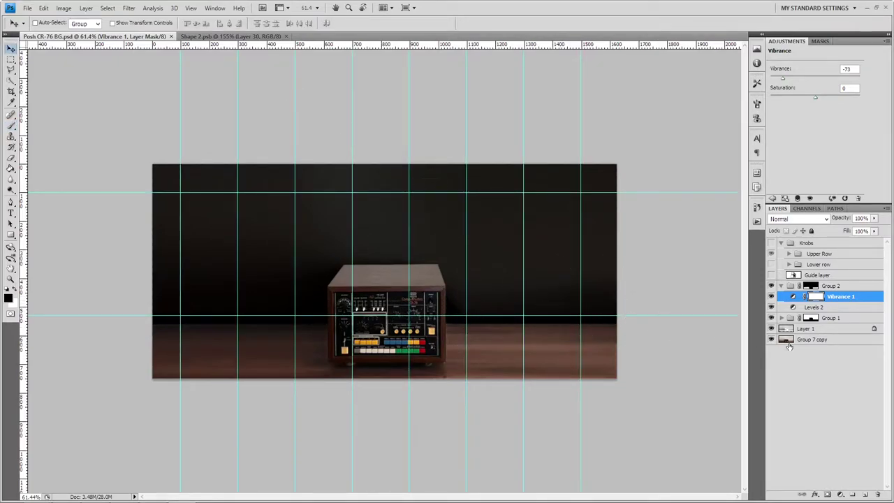
left_click(789, 286)
left_click(827, 319, "shift")
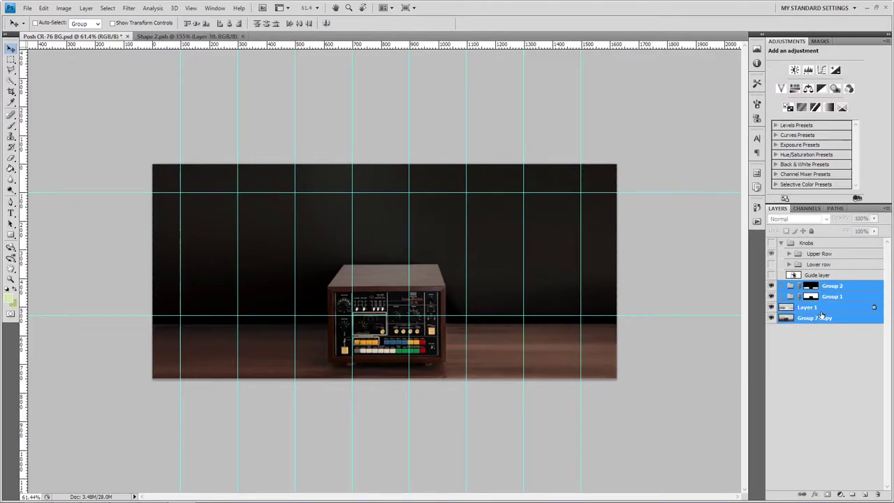
key("ctrl+g")
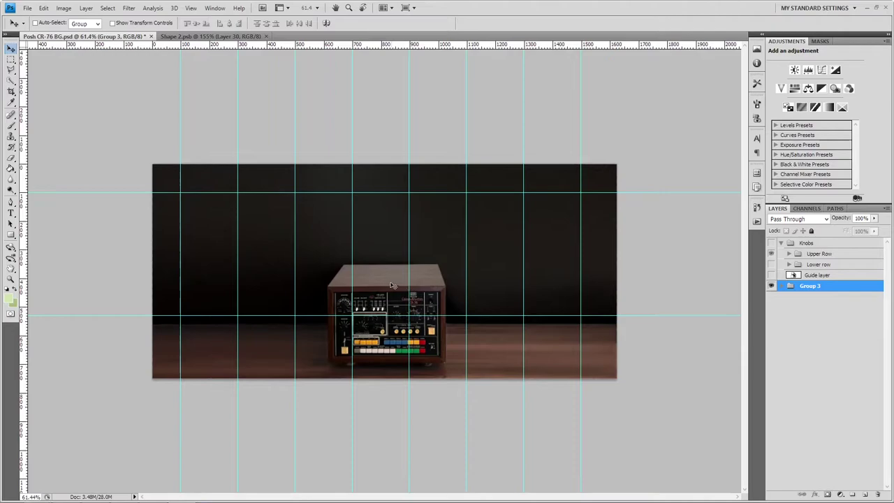
left_click_drag(391, 285, 393, 223)
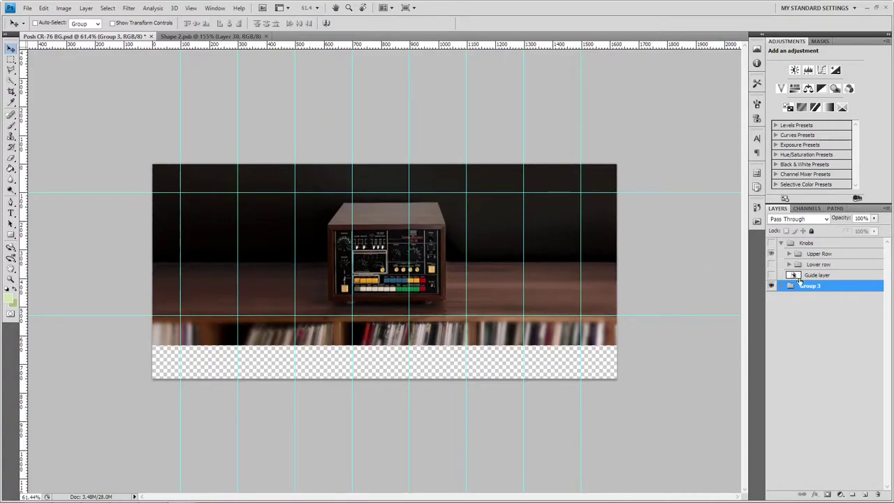
Copy the record shelf below the lower guide onto a new layer and stretch it to 210.7% height, reaching the canvas's bottom edge
left_click(10, 59)
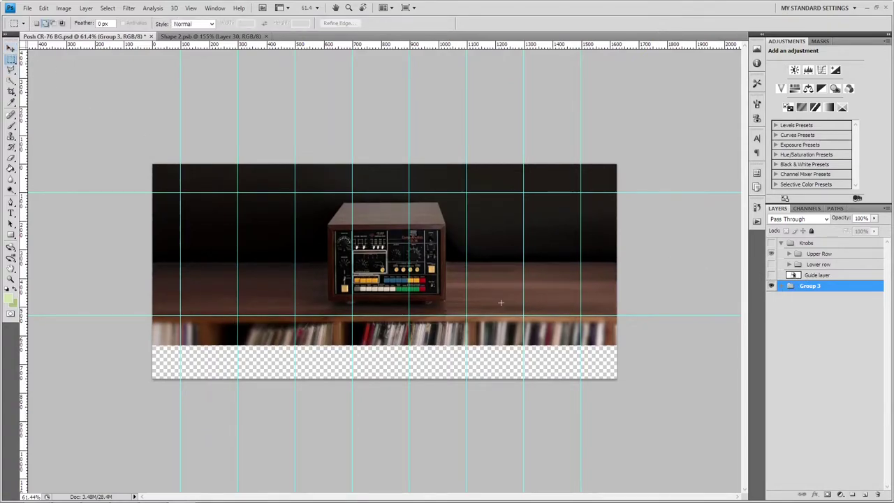
left_click_drag(612, 387, 126, 313)
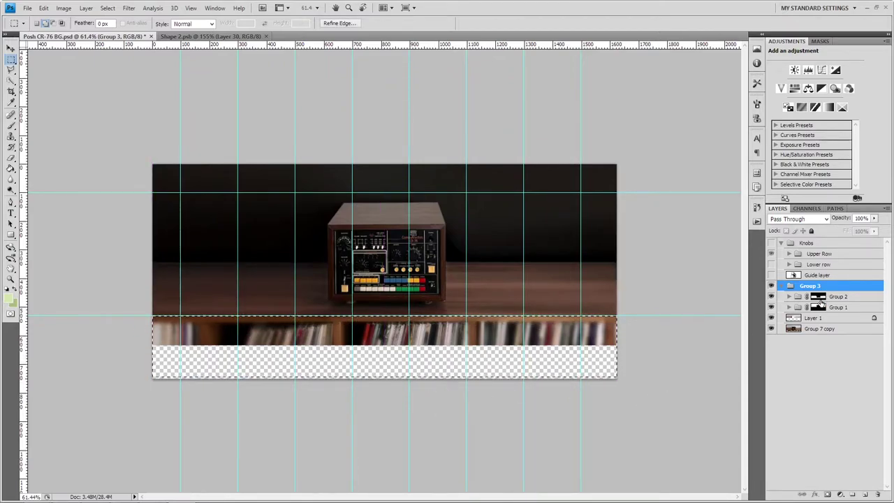
key("ctrl+v")
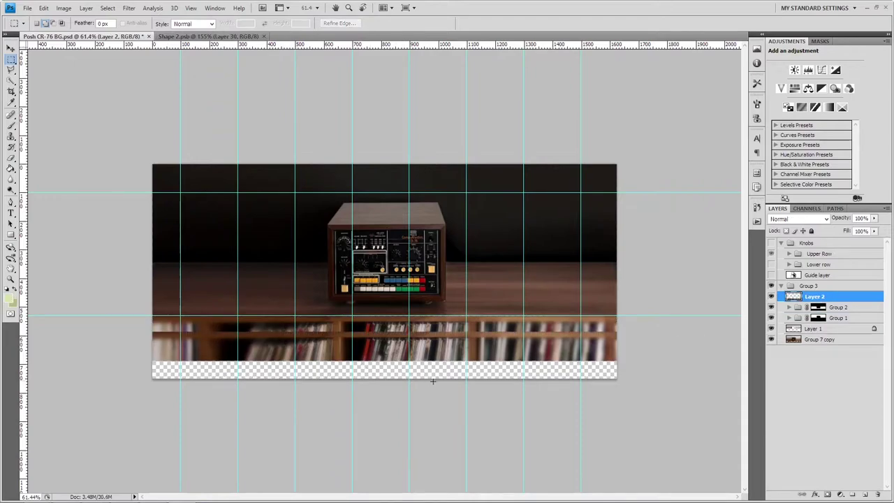
key("v")
left_click_drag(382, 347, 383, 377)
key("ctrl+t")
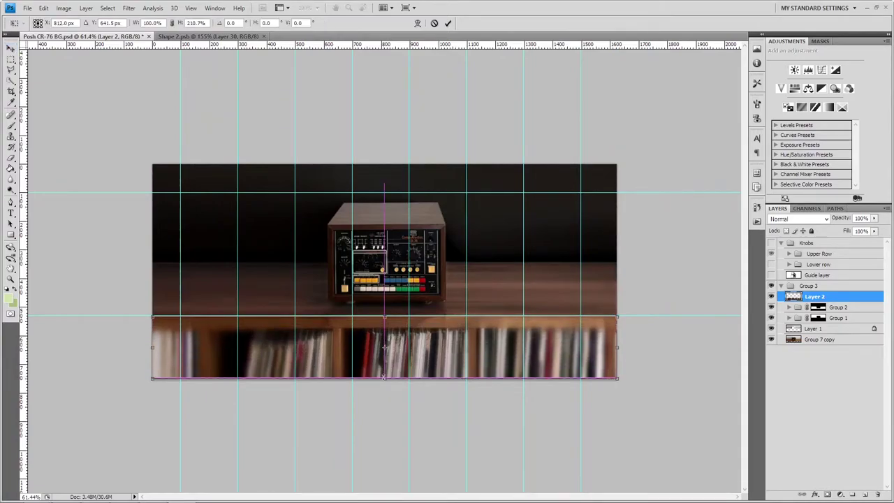
key("Return")
Move the stretched shelf layer beneath Group 1 in the layer stack and hide the guides
left_click_drag(829, 299, 817, 323)
key("ctrl+semicolon")
key("ctrl+0")
Try darkening the record shelf layer with a Levels adjustment of its midtones and output black level
key("ctrl+alt+l")
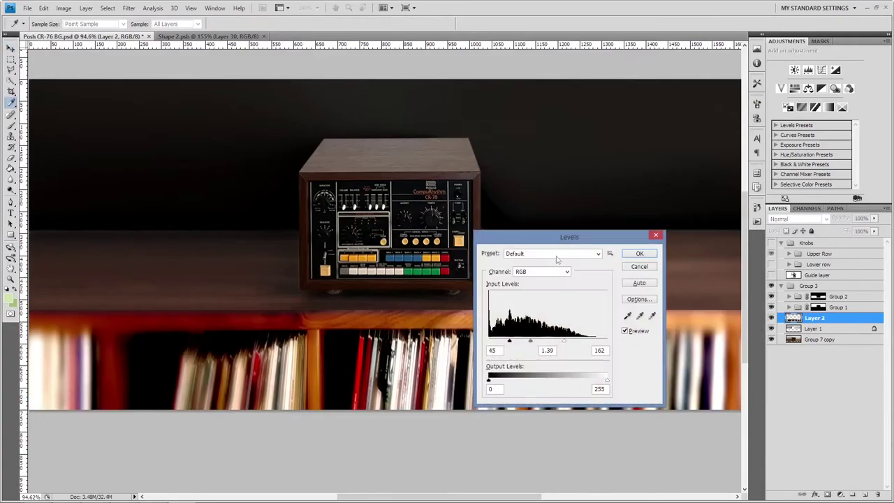
left_click(556, 257)
left_click(551, 263)
left_click_drag(509, 341, 489, 340)
left_click(575, 254)
left_click(558, 263)
left_click_drag(548, 341, 568, 342)
left_click_drag(489, 380, 498, 381)
left_click_drag(568, 341, 577, 340)
left_click(642, 257)
scroll(505, 310, "down", 3)
scroll(489, 321, "up", 2)
scroll(391, 394, "down", 3)
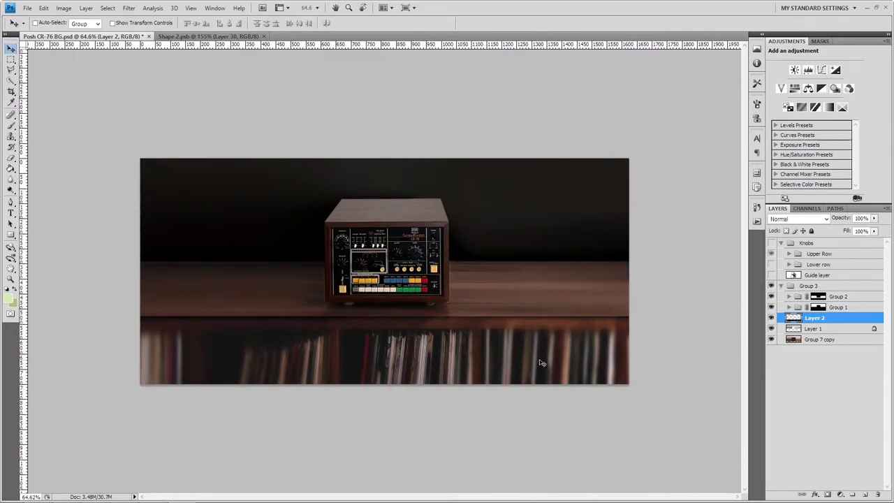
scroll(542, 363, "up", 3)
key("ctrl+z")
Darken the record shelf layer using Levels, with midtones at 0.56 and output black at 21
key("ctrl+alt+l")
left_click_drag(577, 341, 563, 342)
mouse_move(497, 381)
left_mouse_down()
mouse_move(513, 382)
mouse_move(498, 380)
left_mouse_up()
left_click_drag(563, 341, 571, 340)
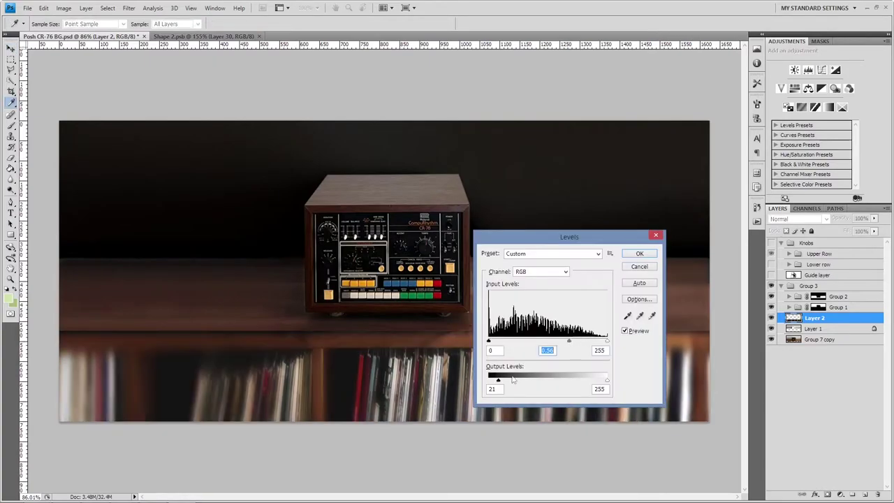
left_click(639, 254)
Use Layer 2's outline to fill the shelf area of Group 2's mask with white, and deselect
left_click(793, 319, "ctrl")
left_click(818, 297)
key("Delete")
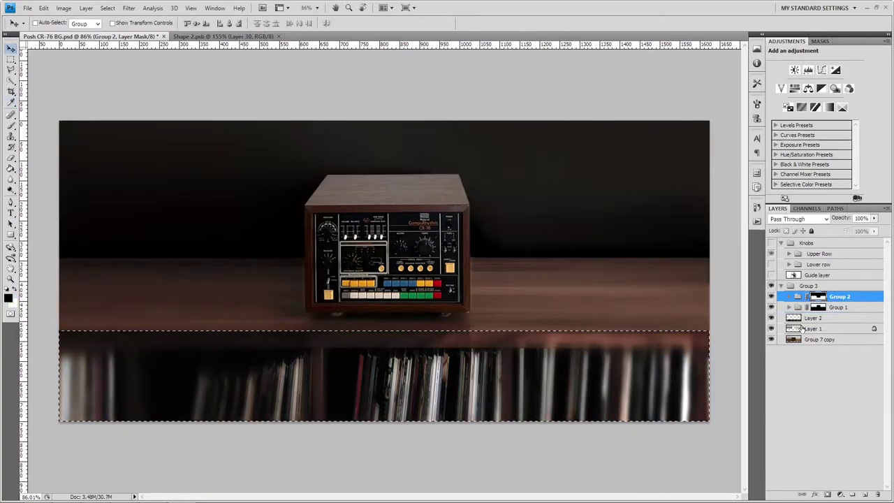
key("ctrl+d")
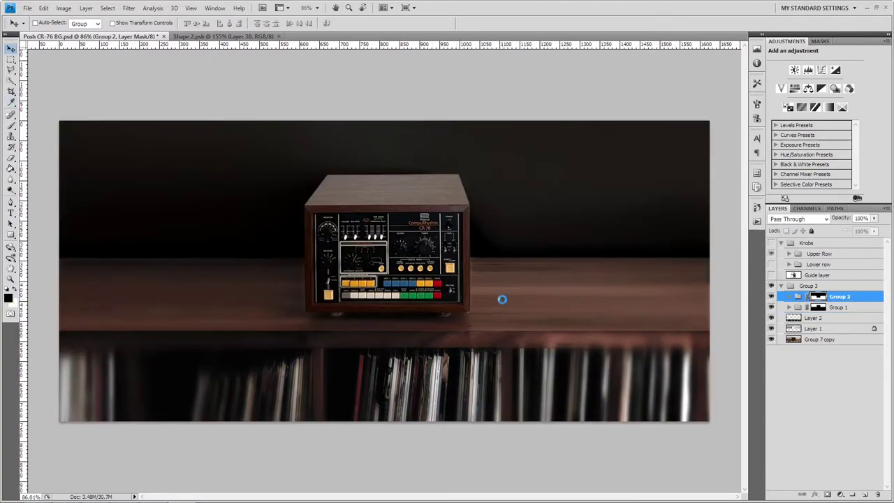
Save a non-interlaced PNG copy over background.png in the Posh CR-76 Samples folder
key("ctrl+shift+s")
left_click(335, 251)
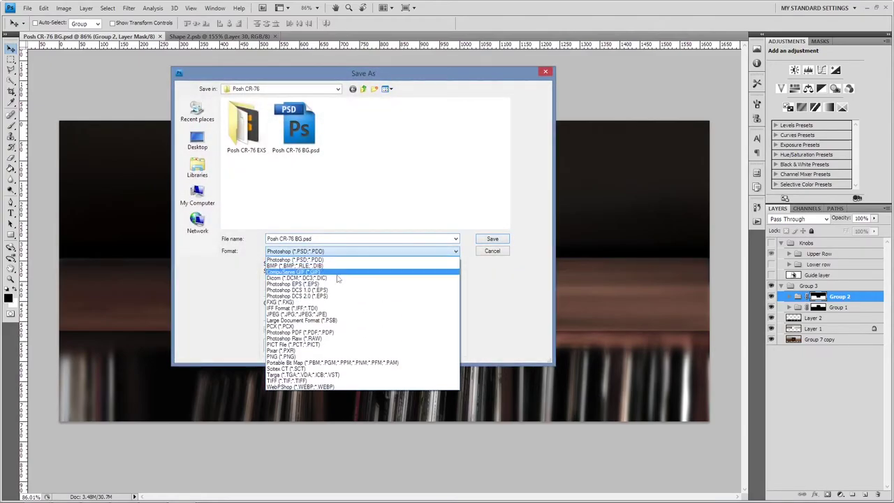
left_click(293, 356)
double_click(248, 136)
left_click(258, 124)
double_click(258, 123)
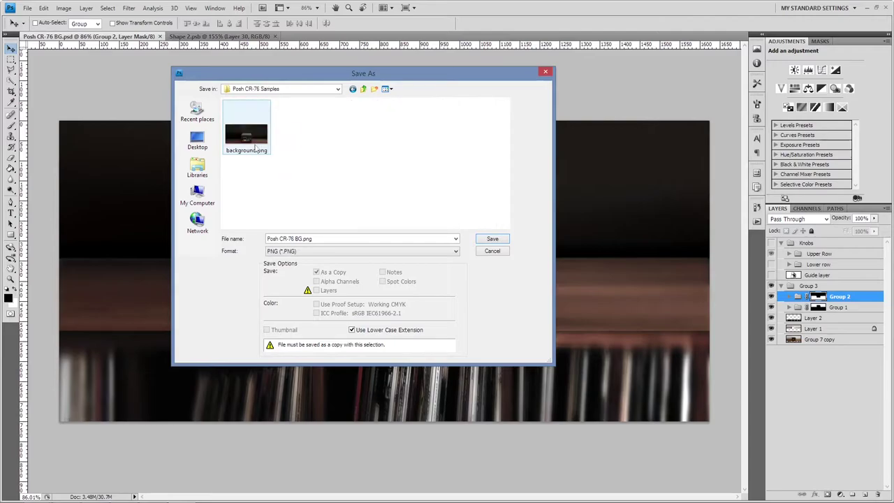
double_click(246, 136)
left_click(432, 193)
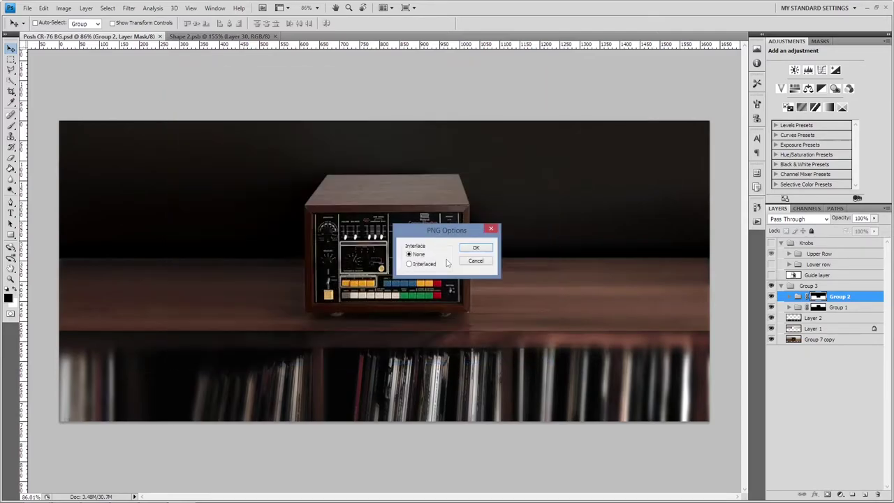
left_click(474, 252)
Switch to DecentSampler, check the updated background, and capture its window over the zoomed-out Photoshop canvas before returning to Photoshop
key("alt+Tab")
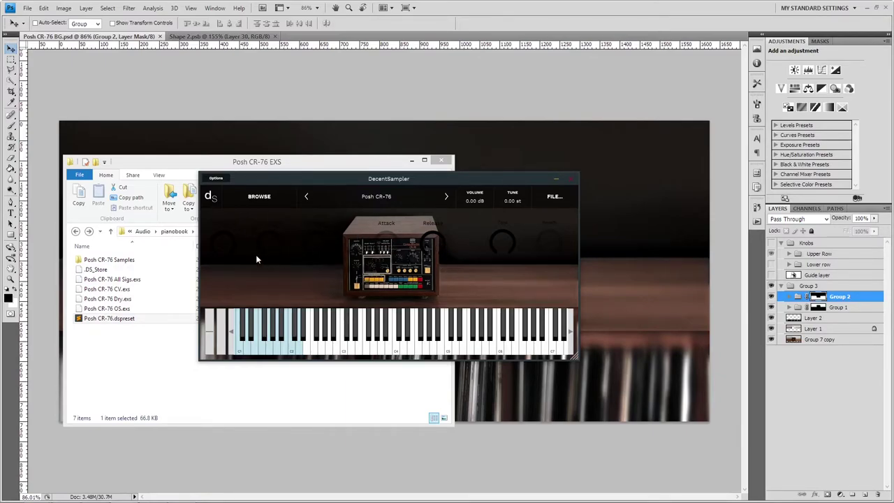
left_click(595, 76)
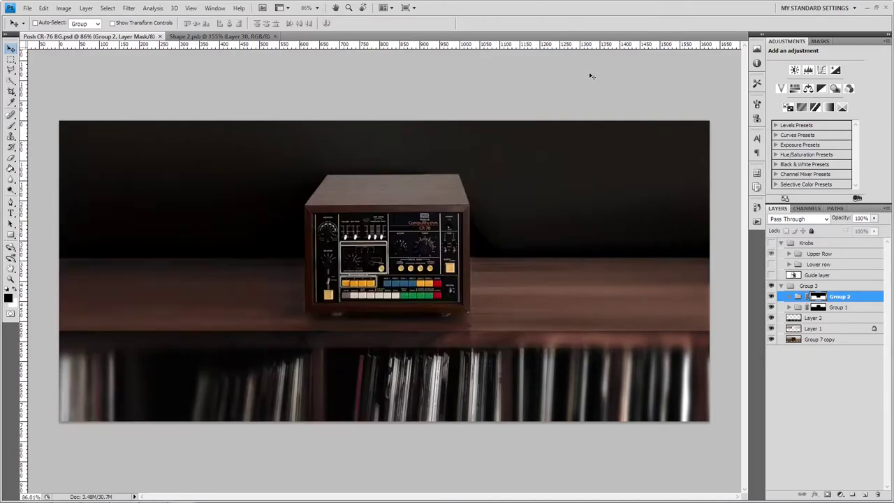
key("alt+Tab")
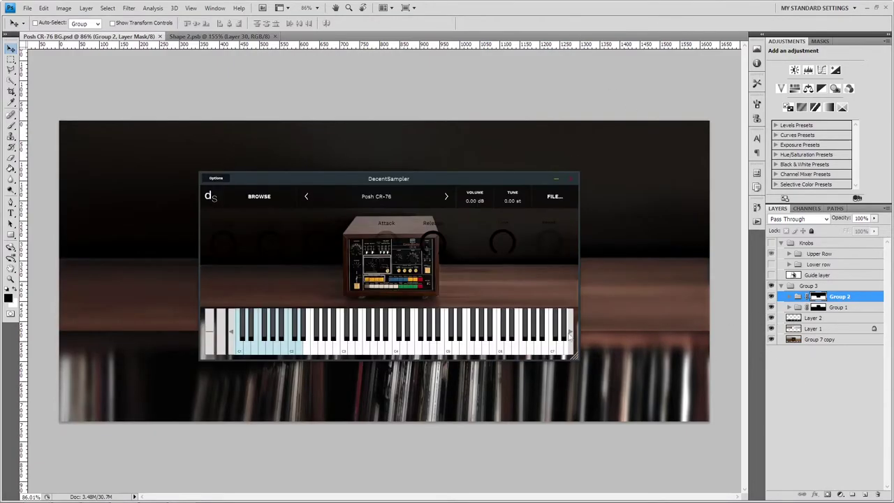
left_click(625, 68)
scroll(618, 105, "down", 7)
key("alt+Tab")
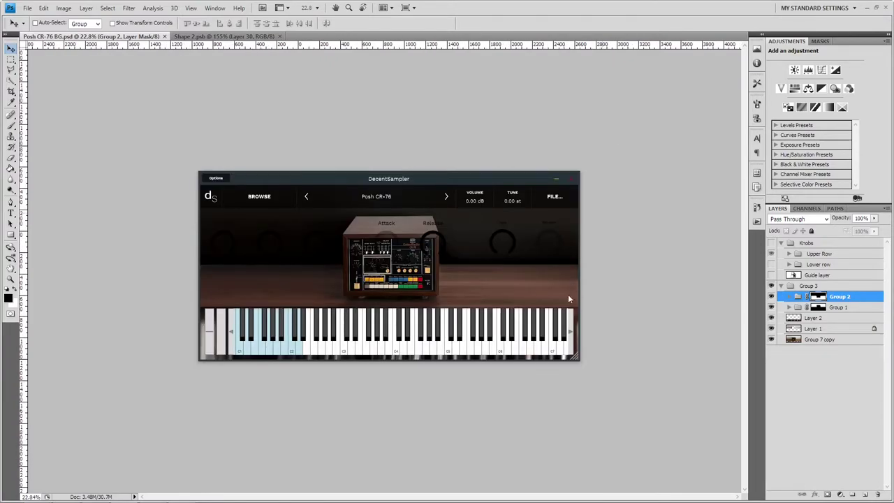
left_click(620, 247)
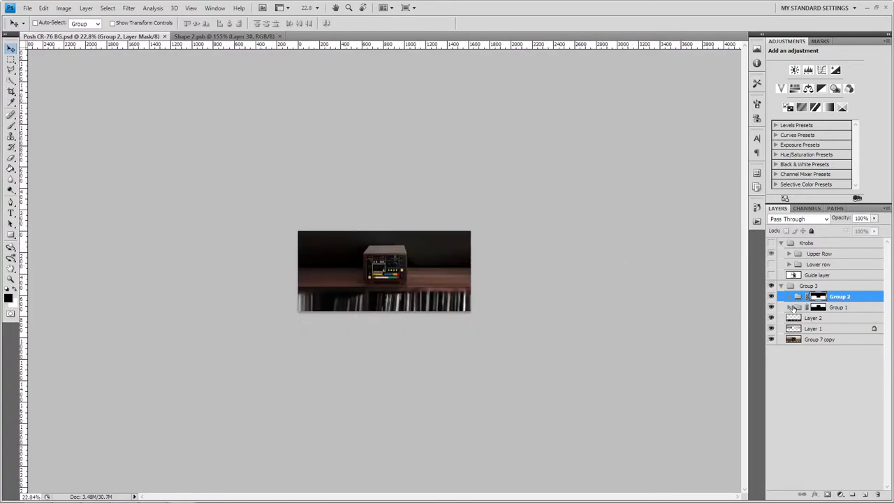
Show the Guide layer, open its smart object Shape 2.psb, and paste the DecentSampler screenshot into it
key("ctrl+plus")
key("ctrl+plus")
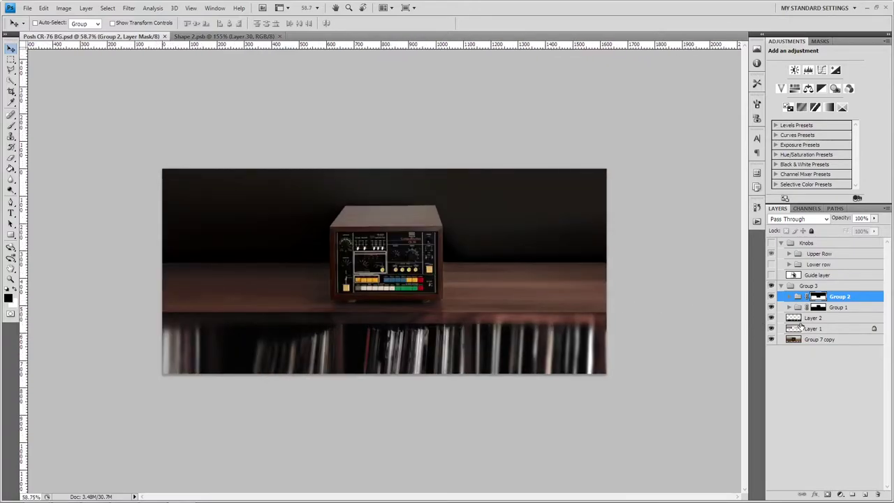
left_click(771, 275)
double_click(792, 276)
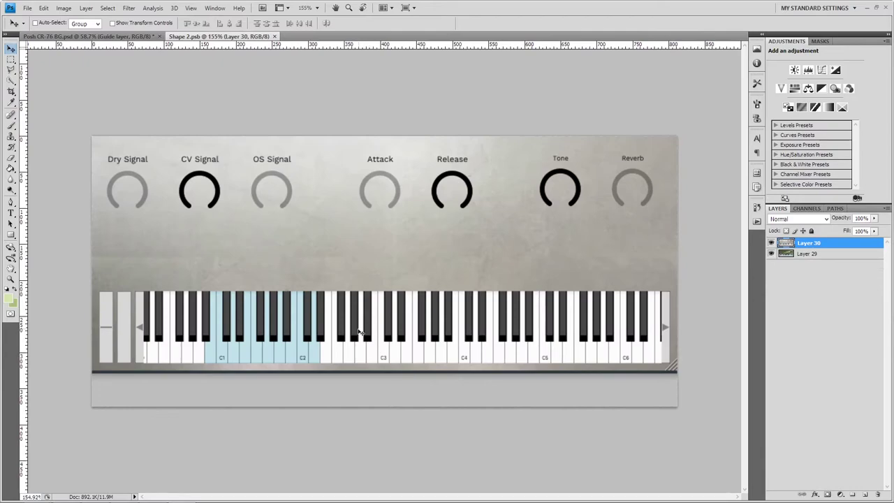
key("ctrl+v")
key("ctrl+minus")
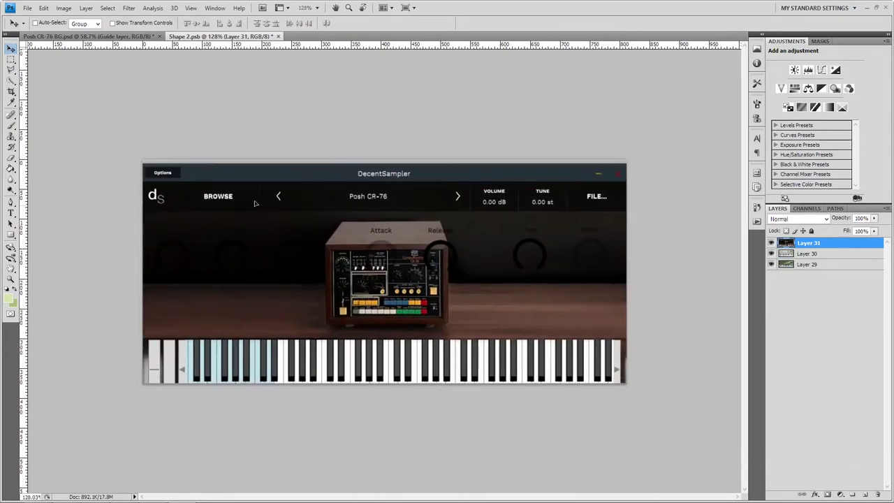
Move and nudge the pasted screenshot so its left edge lines up with the canvas's left edge
left_click_drag(255, 202, 243, 182)
scroll(138, 179, "up", 4)
scroll(138, 180, "up", 5)
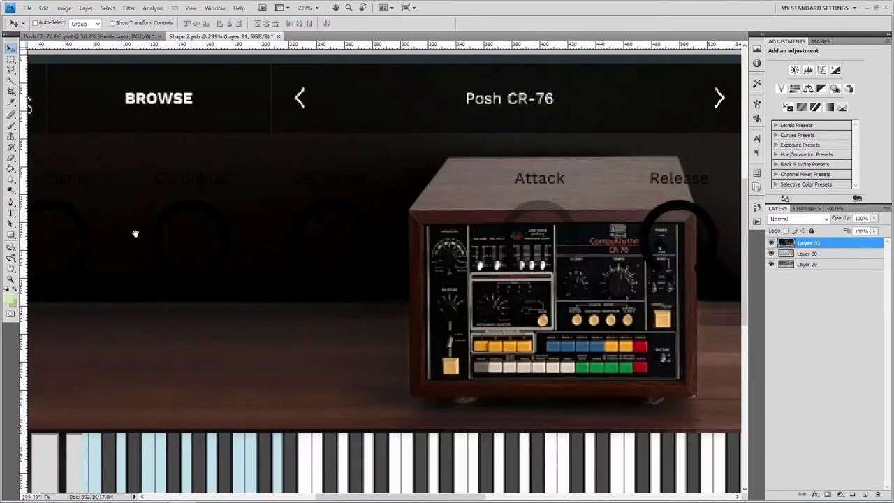
left_click_drag(150, 233, 446, 237)
scroll(308, 225, "up", 6)
left_click_drag(313, 222, 329, 223)
key("Left")
key("Left")
key("Left")
key("Left")
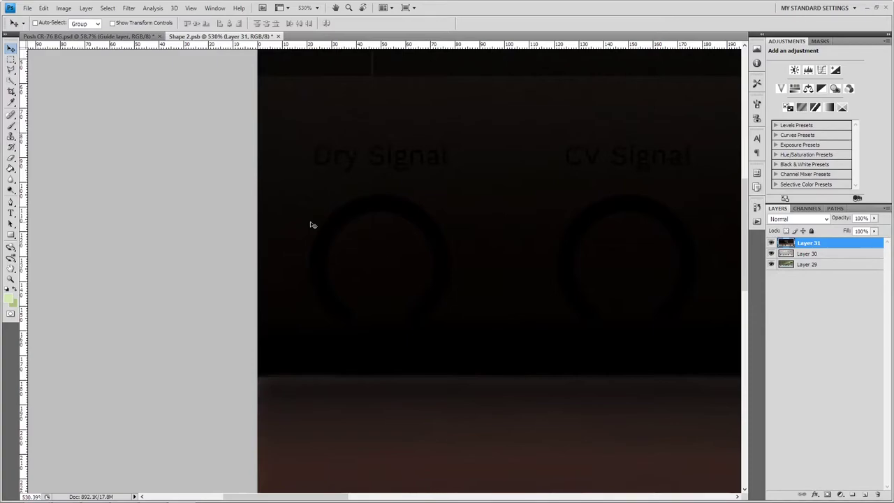
Shift the screenshot up until the DecentSampler header is off the canvas, and save the smart object
scroll(301, 233, "down", 4)
scroll(311, 171, "down", 3)
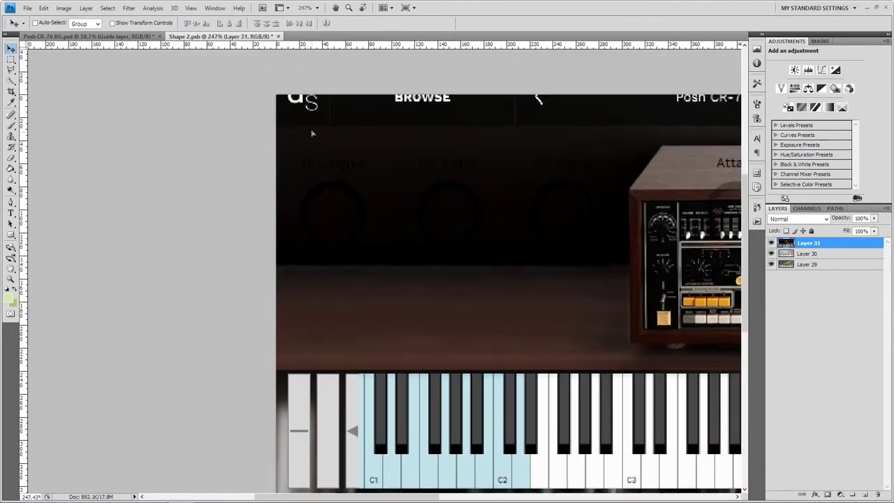
scroll(319, 186, "up", 2)
scroll(319, 186, "up", 3)
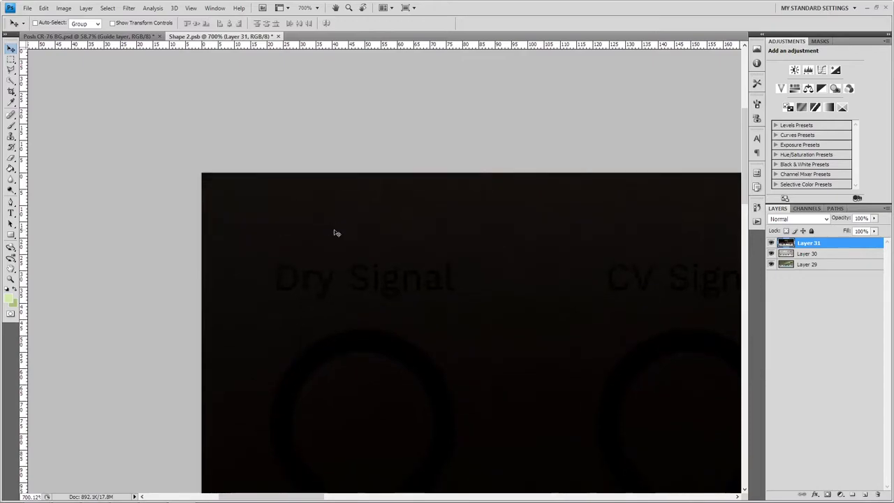
scroll(205, 280, "down", 6)
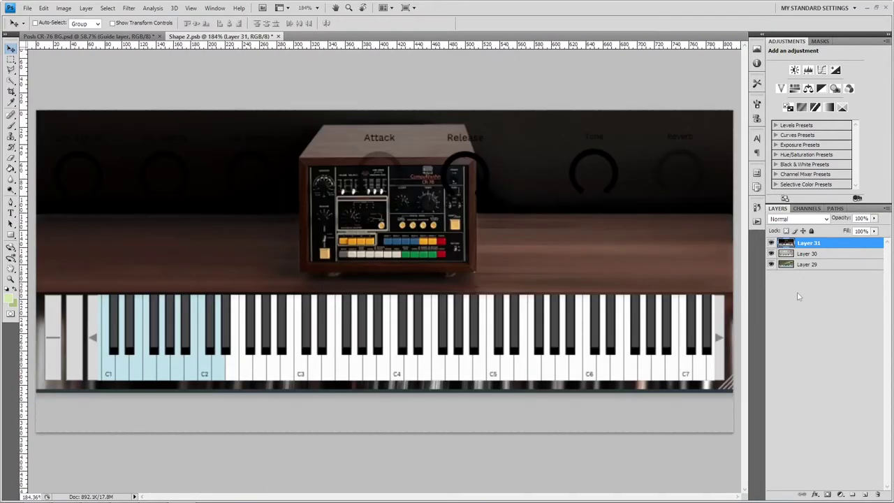
key("ctrl+s")
Switch to Sublime Text to check the knob definitions in Posh CR-76.dspreset, and return to Photoshop
key("alt+Tab")
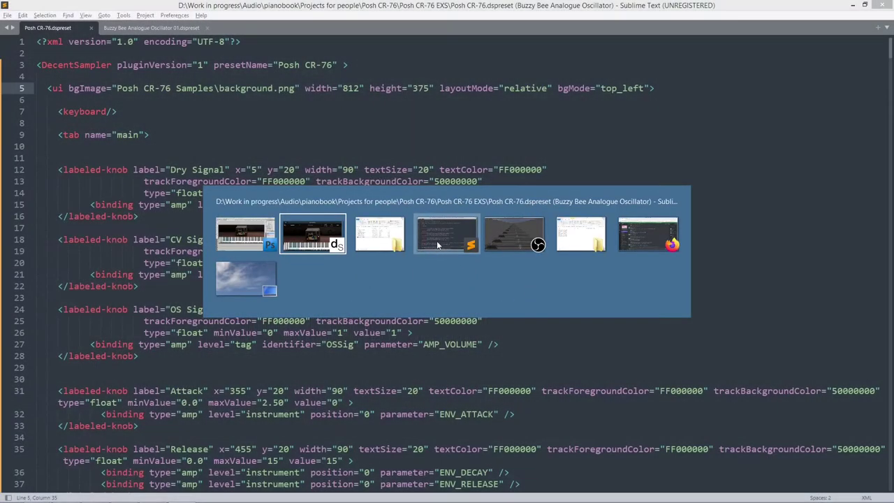
left_click(439, 238)
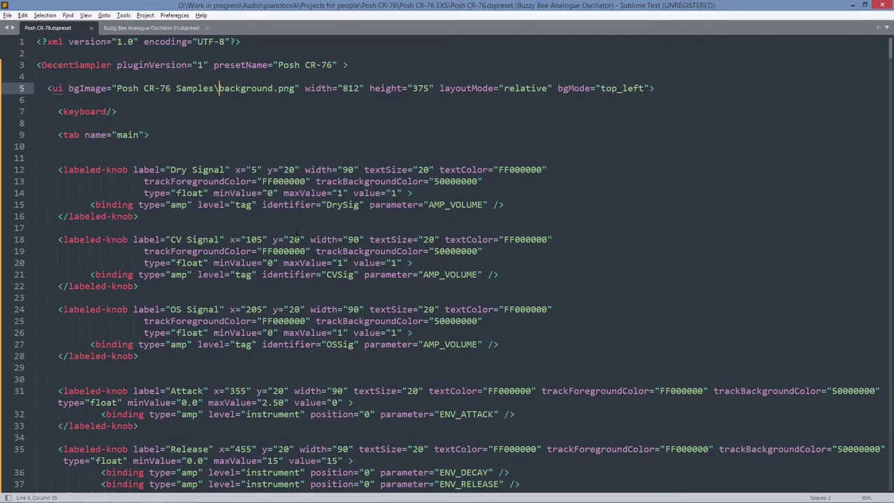
key("alt+Tab")
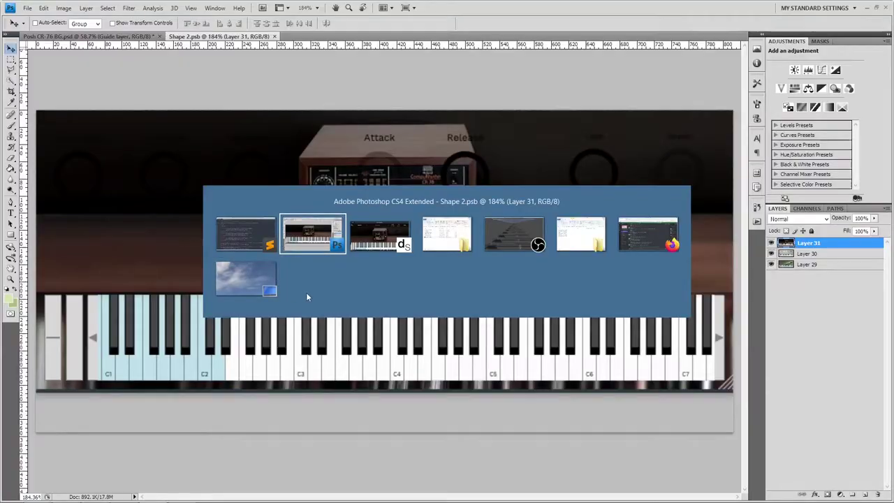
Draw a small square shape over the dark area near the CV Signal knob and recolour it light grey
scroll(207, 217, "down", 2)
scroll(105, 192, "up", 1)
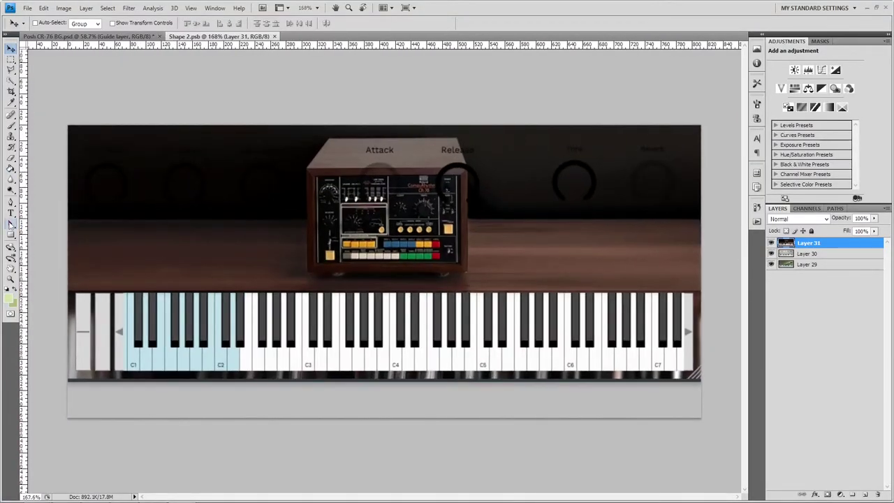
left_click(11, 235)
left_click_drag(147, 145, 199, 197)
left_click(284, 23)
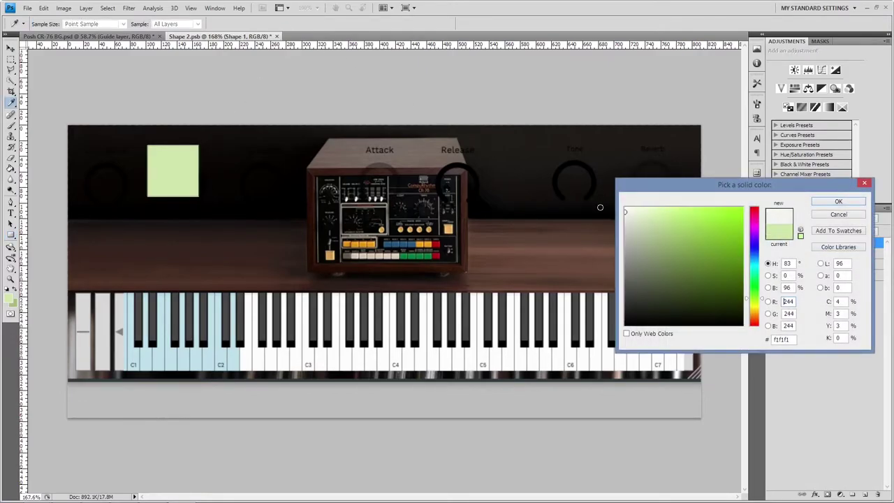
left_click(833, 203)
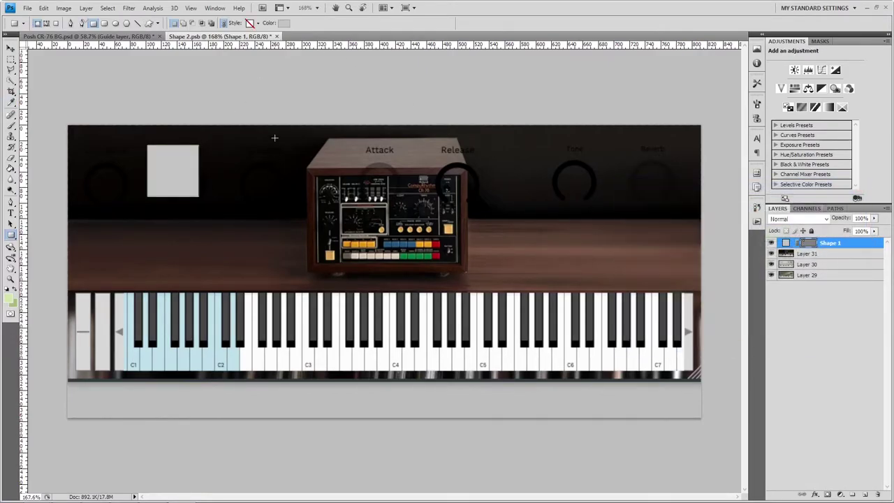
Scale the light grey square to 90 px wide and high from its upper-left corner, and move it onto the desk below the Dry Signal knob
key("ctrl+t")
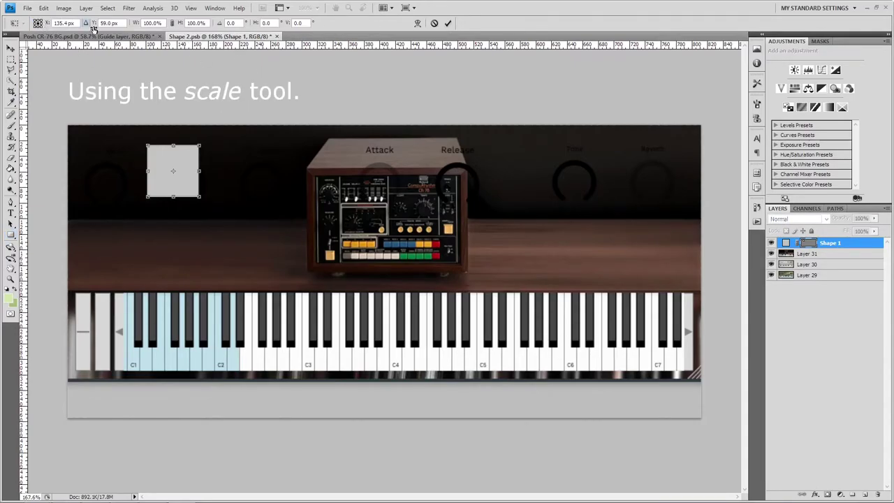
left_click(36, 21)
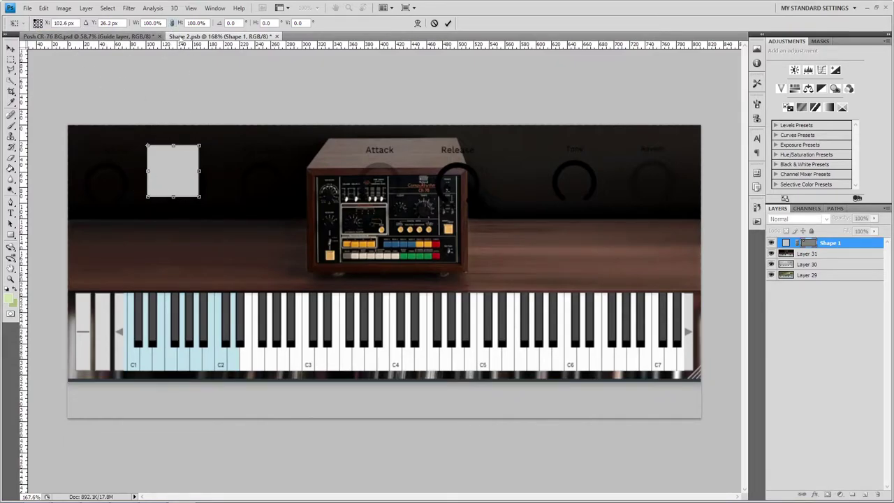
left_click(152, 22)
type("90px")
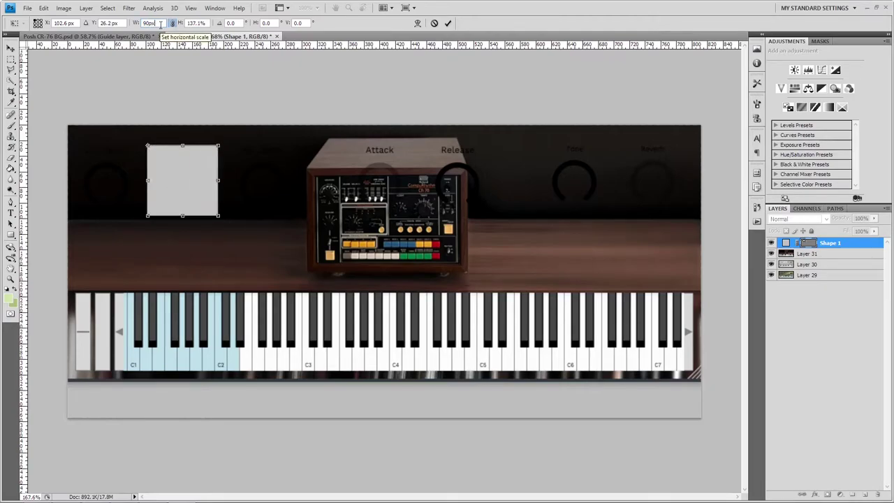
left_click(447, 23)
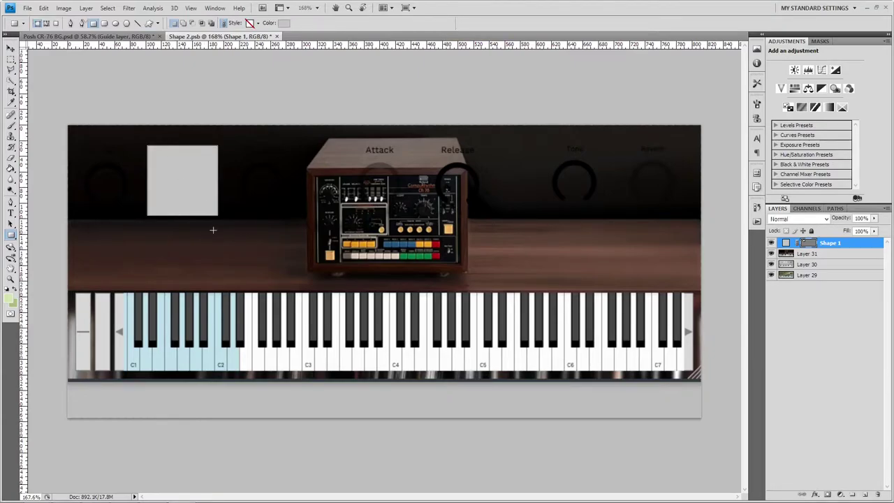
key("v")
left_click_drag(190, 172, 119, 240)
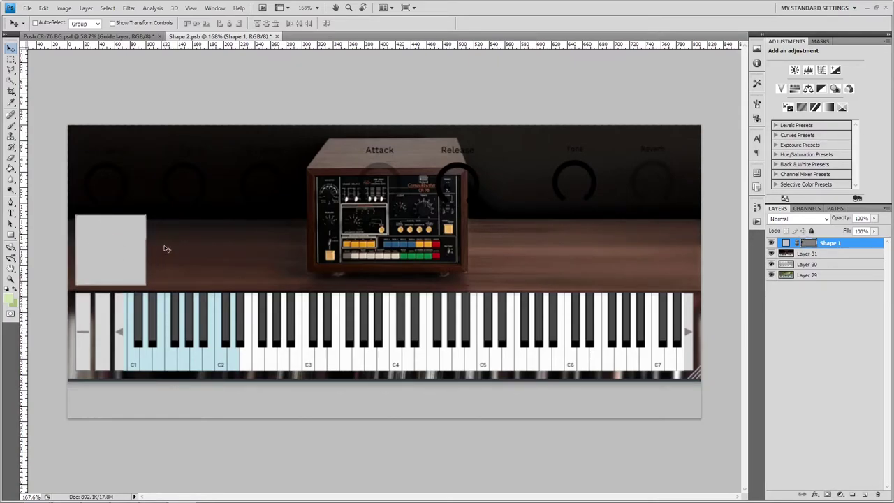
Brighten the screenshot on Layer 31 with Levels by raising its midtones until the dark knobs and their labels are readable
scroll(122, 227, "up", 1)
left_click_drag(130, 241, 284, 275)
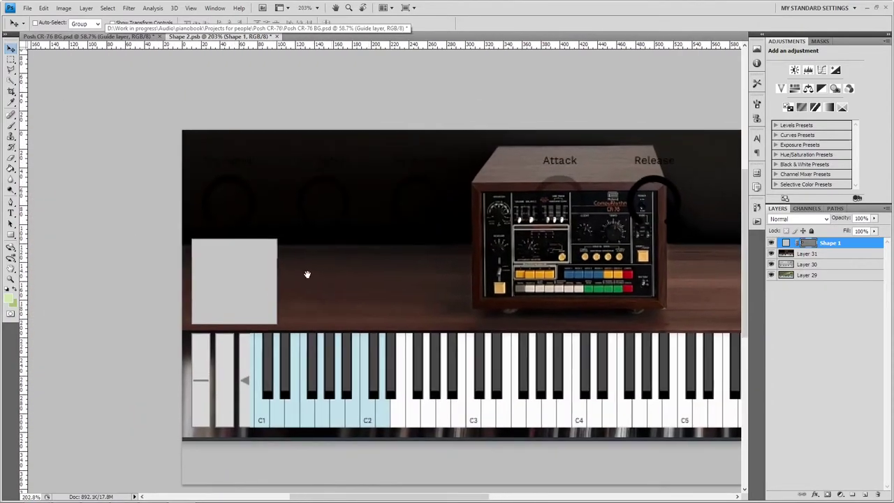
scroll(239, 262, "up", 2)
scroll(234, 268, "up", 1)
scroll(231, 296, "down", 1)
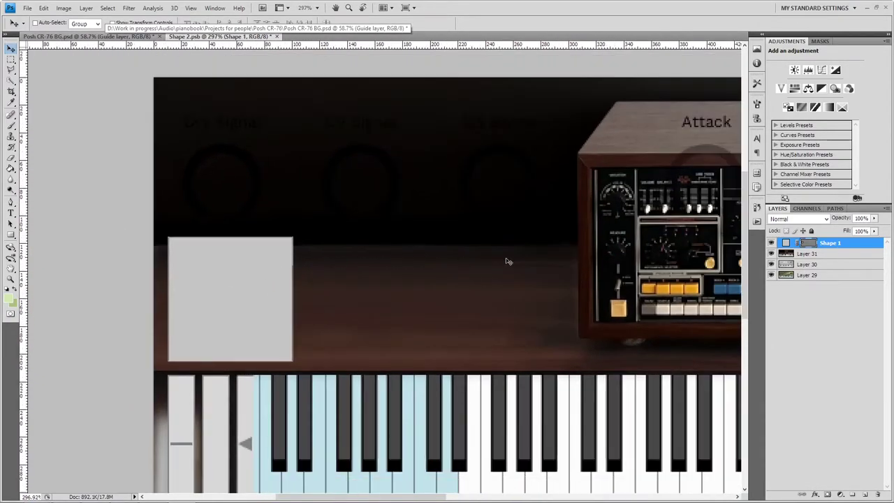
left_click(828, 254)
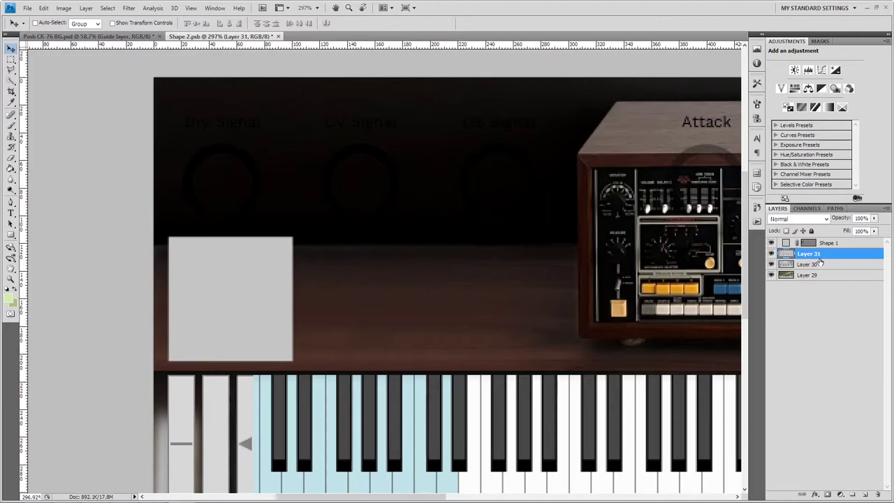
key("ctrl+l")
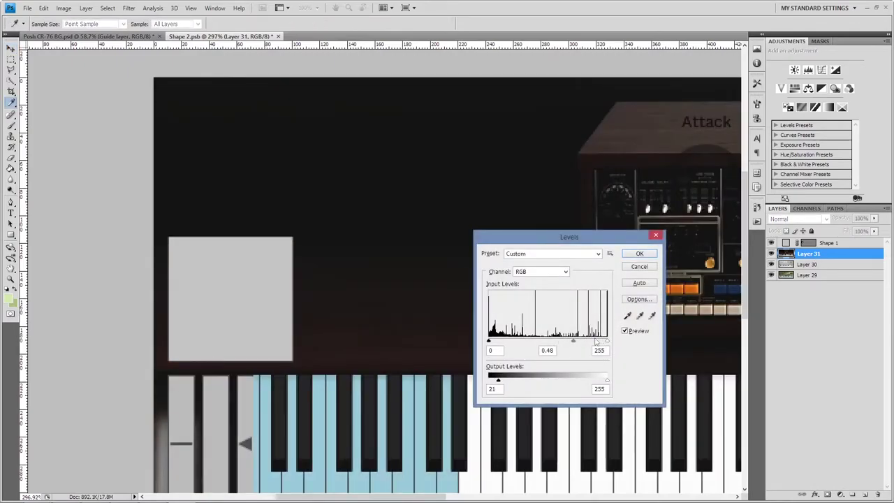
left_click_drag(573, 341, 504, 341)
left_click(641, 253)
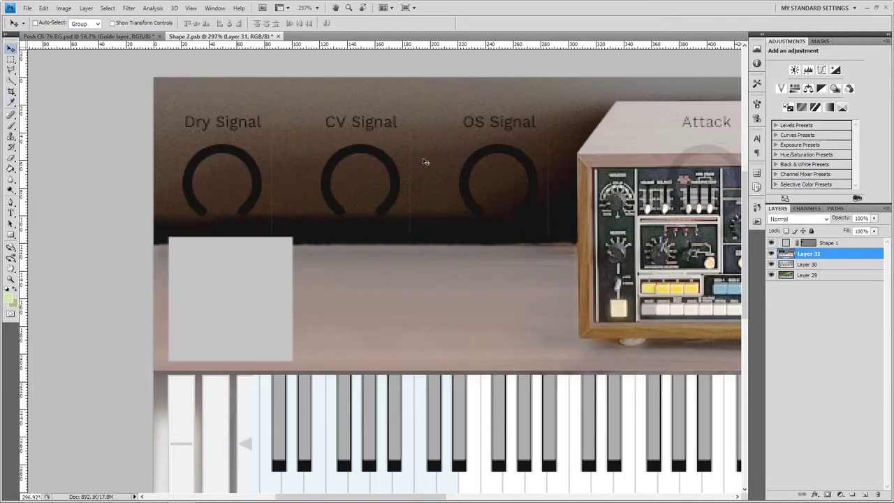
Move the grey square on the Shape 1 layer up over the Dry Signal knob
left_click_drag(229, 285, 263, 297)
key("ctrl+z")
left_click(831, 246)
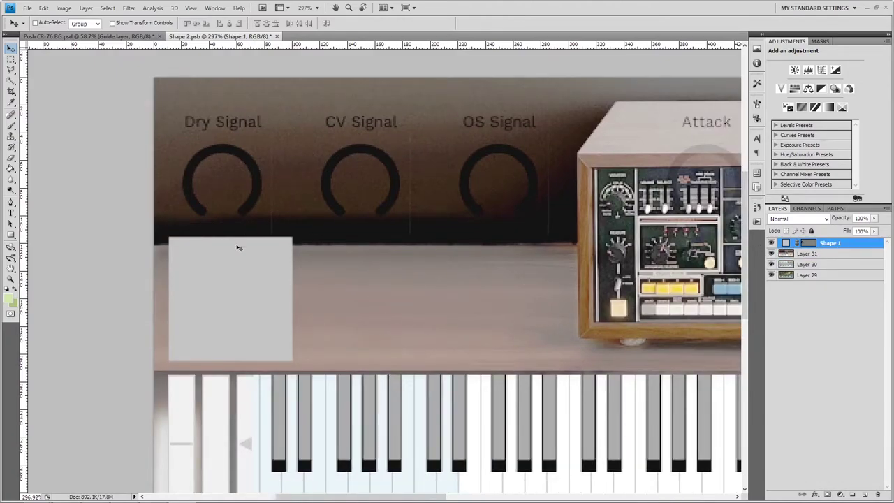
left_click_drag(222, 249, 224, 143)
Switch to Sublime Text to check the Dry Signal knob's x and y values in Posh CR-76.dspreset, and return to Photoshop
key("alt+Tab")
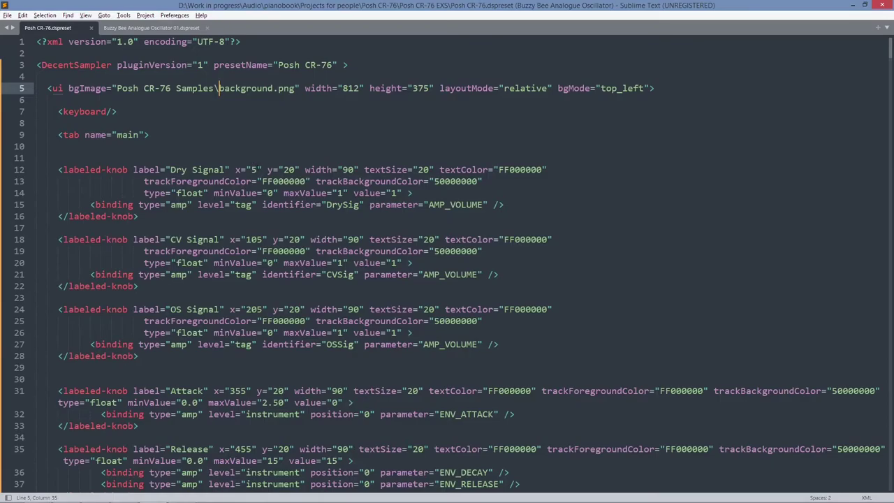
key("alt+Tab")
key("alt+Tab")
key("alt+Tab")
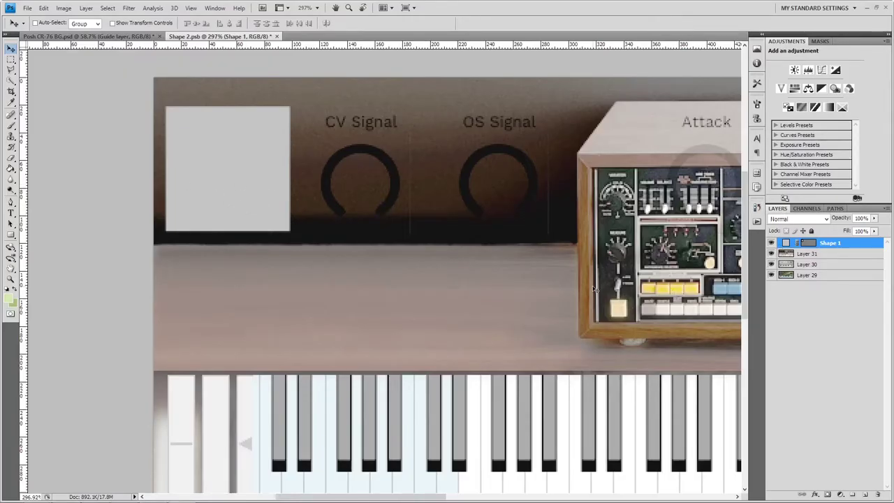
Position the square's upper-left corner at X 5 px and Y 20 px using the Scale transform
left_click(44, 8)
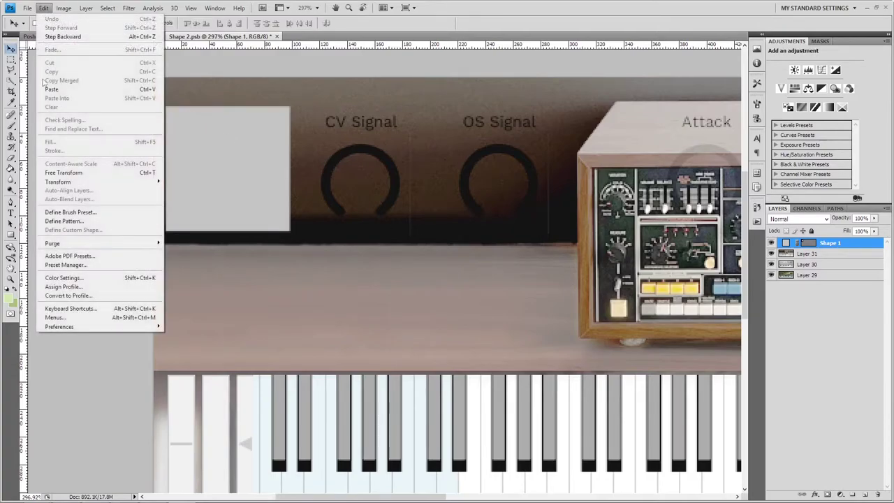
mouse_move(120, 183)
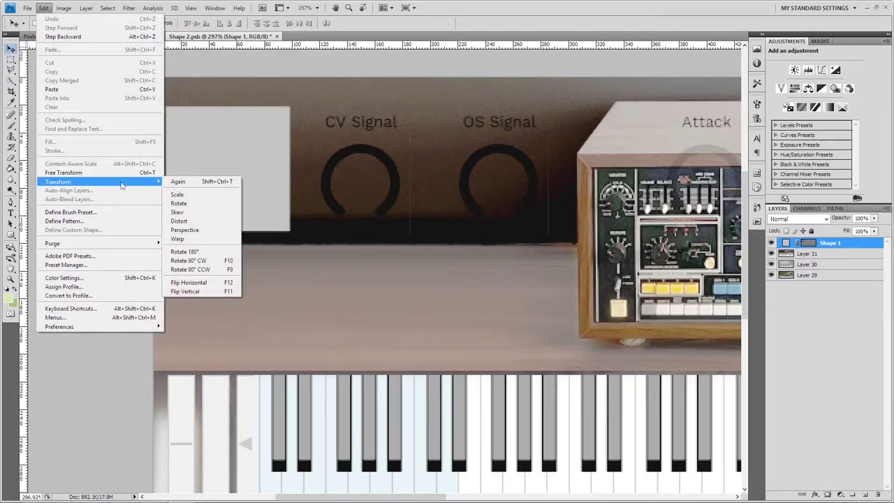
left_click(189, 197)
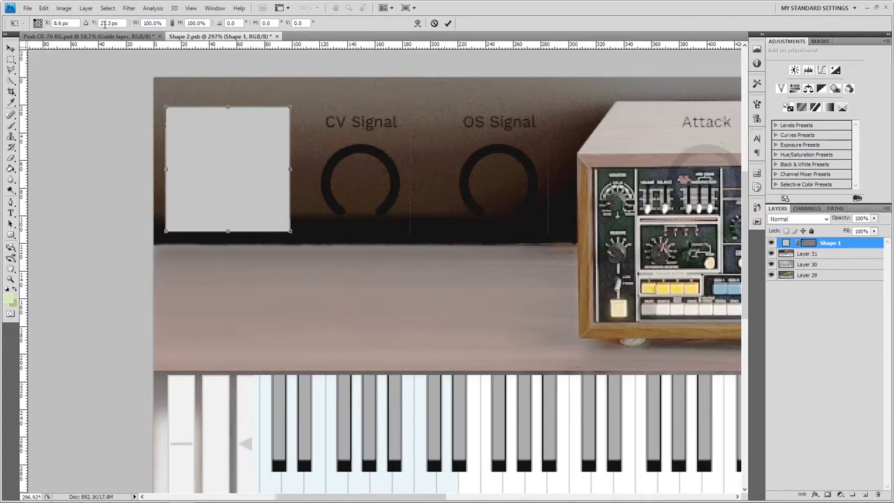
left_click_drag(73, 24, 35, 25)
type("5")
key("Tab")
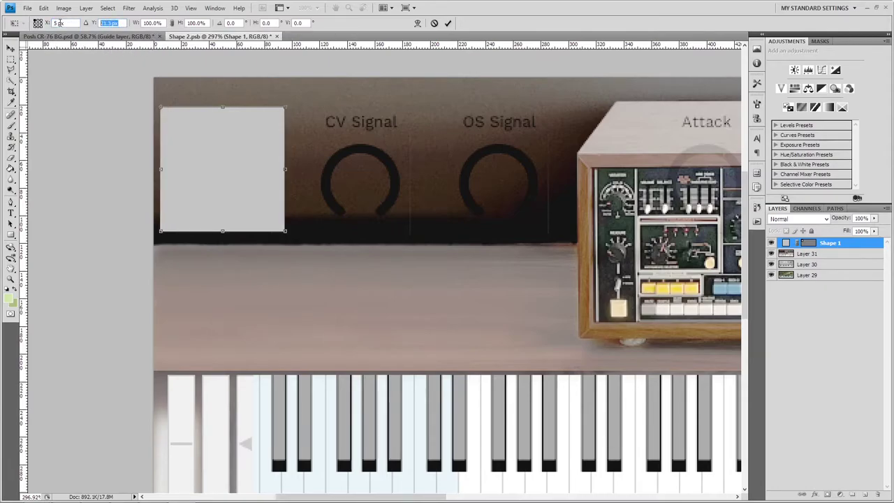
type("20")
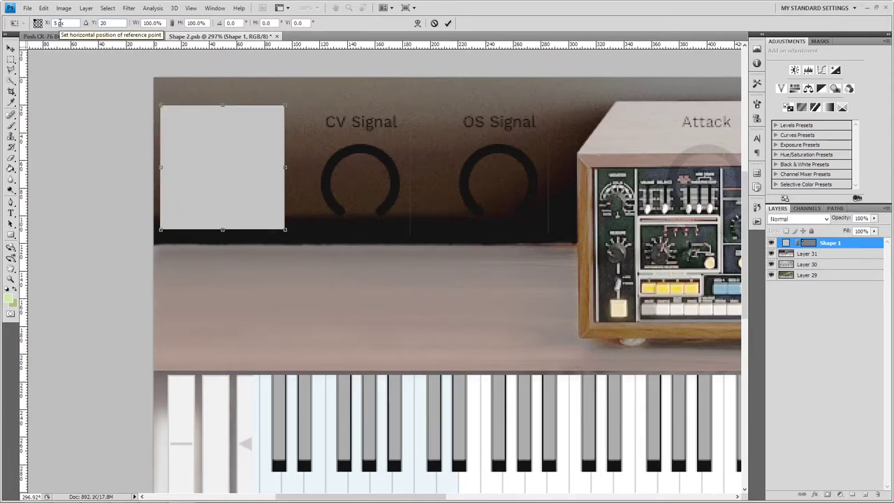
left_click(447, 23)
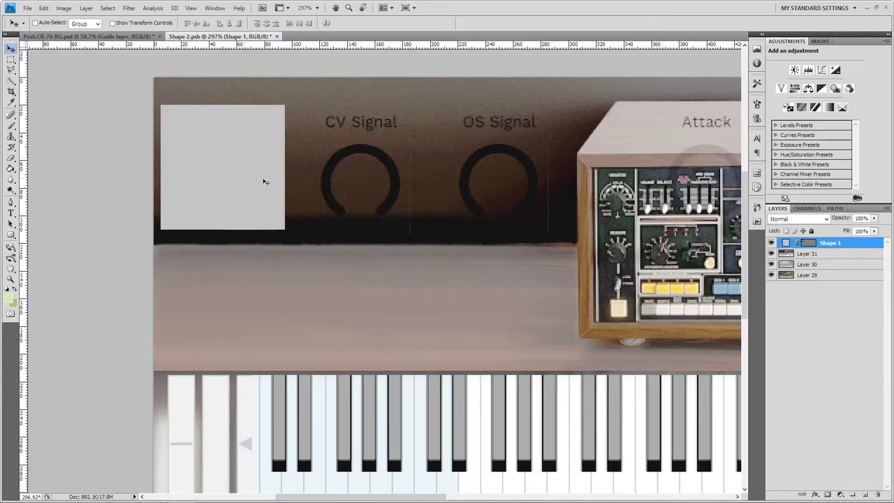
Move the square to the right of the Release knob and place a duplicate beside it over the Tone knob
scroll(433, 199, "down", 4)
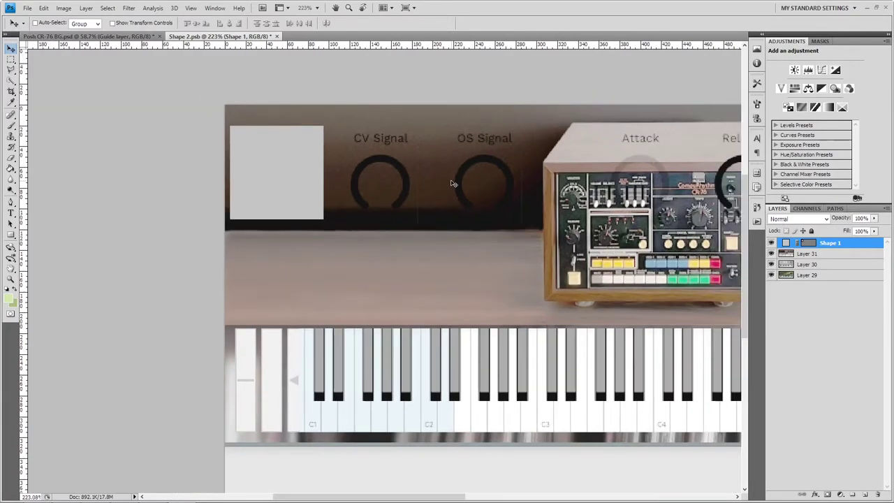
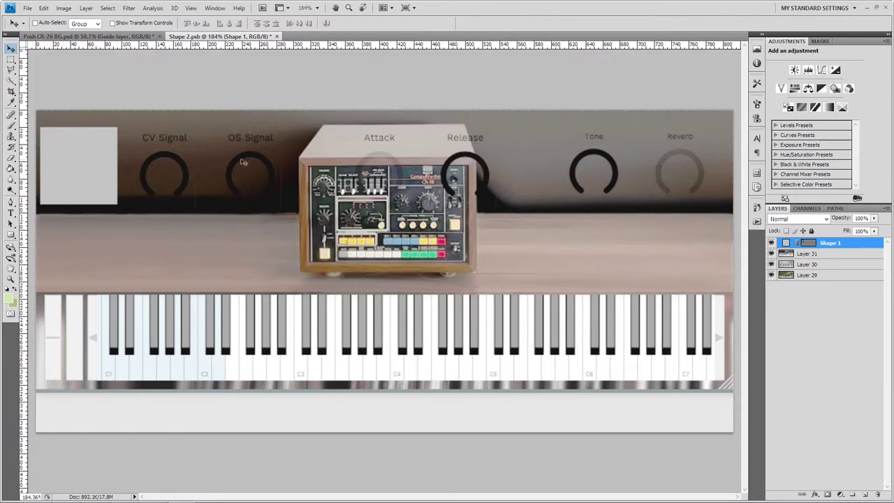
left_click_drag(101, 163, 604, 173)
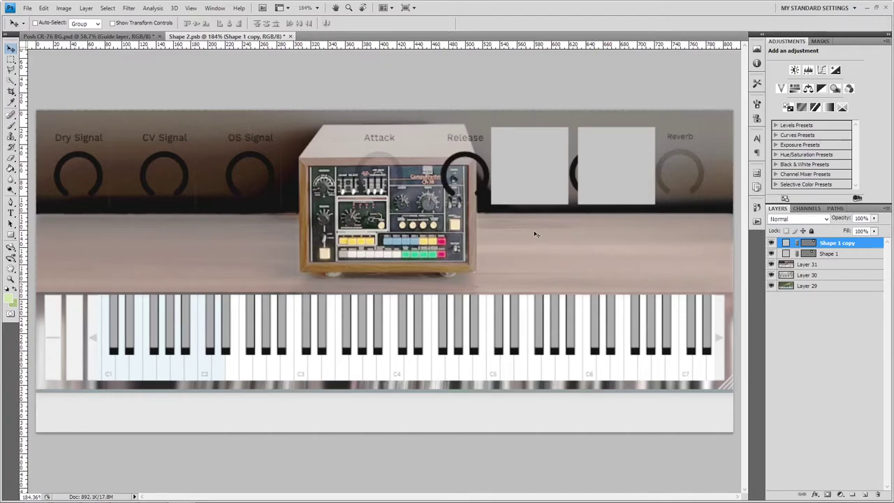
Move the two squares onto the desk below the Dry Signal and CV Signal knobs, side by side
left_click_drag(535, 167, 26, 244)
key("ctrl+z")
left_click(830, 254)
left_click_drag(530, 175, 83, 253)
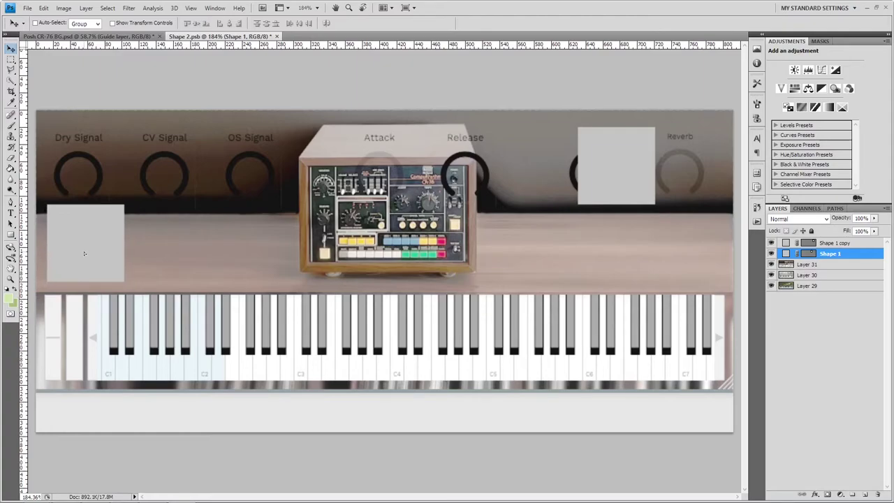
key("alt+bracketright")
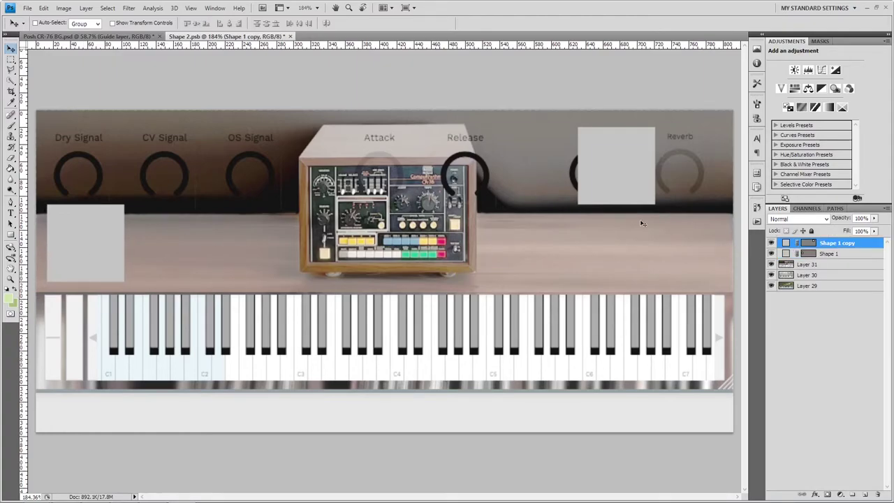
left_click_drag(584, 181, 167, 253)
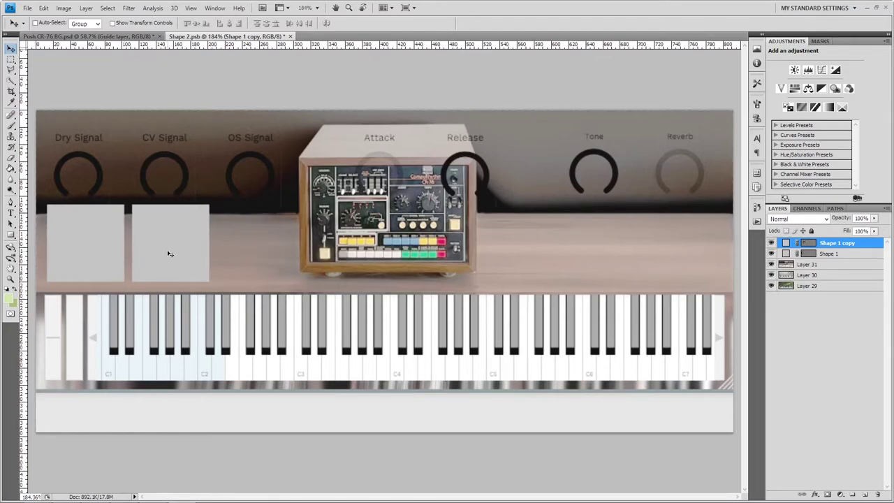
Shift both squares right along the desk so they sit staggered between the Dry Signal, CV Signal and OS Signal knobs
left_click_drag(180, 256, 221, 256)
mouse_move(110, 257)
left_mouse_down()
mouse_move(131, 256)
mouse_move(115, 256)
left_mouse_up()
key("shift+Left")
key("shift+Left")
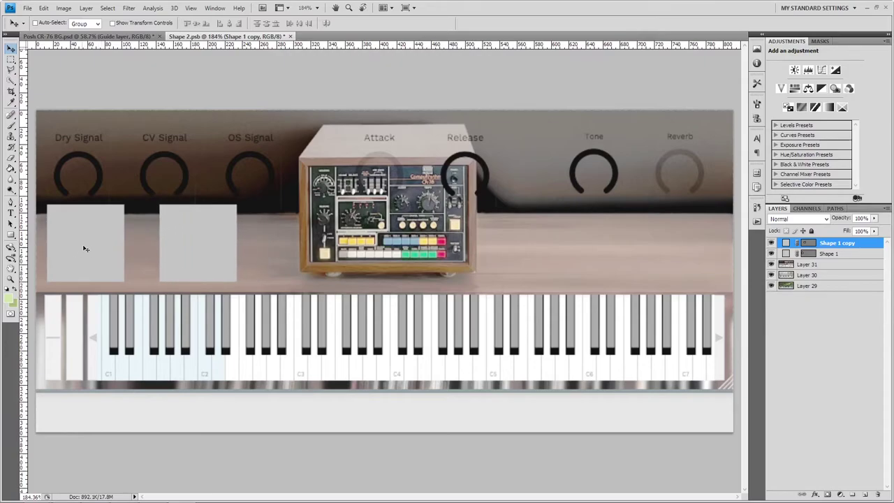
left_click(838, 255)
left_click_drag(107, 245, 134, 245)
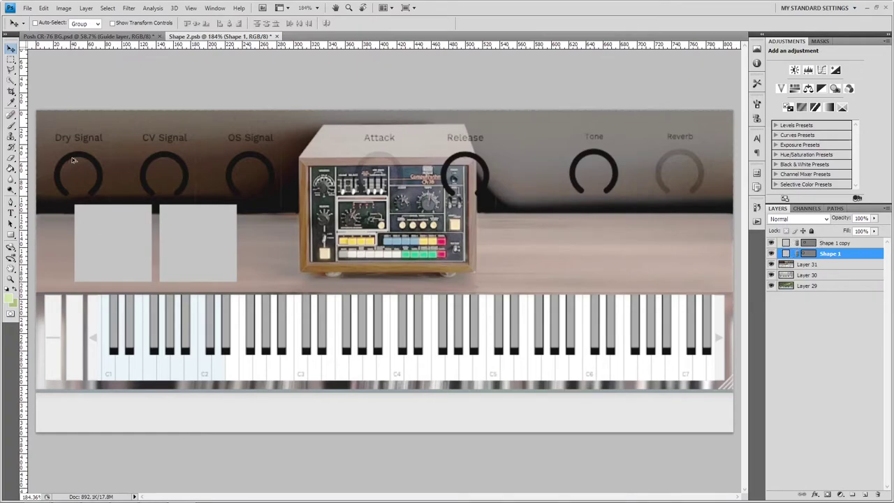
Recheck the knob coordinates in Sublime Text and, back in Photoshop, position the first square over the Dry Signal knob at X 5 px, Y 20 px
key("alt+Tab")
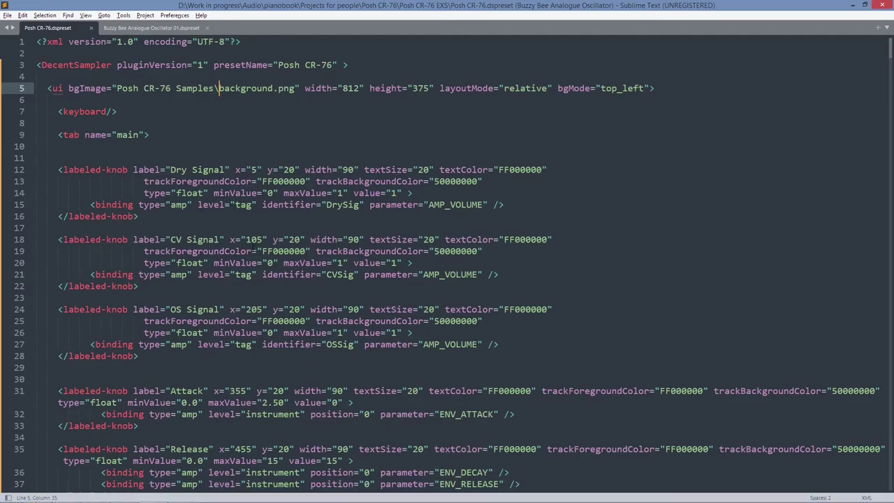
key("alt+Tab")
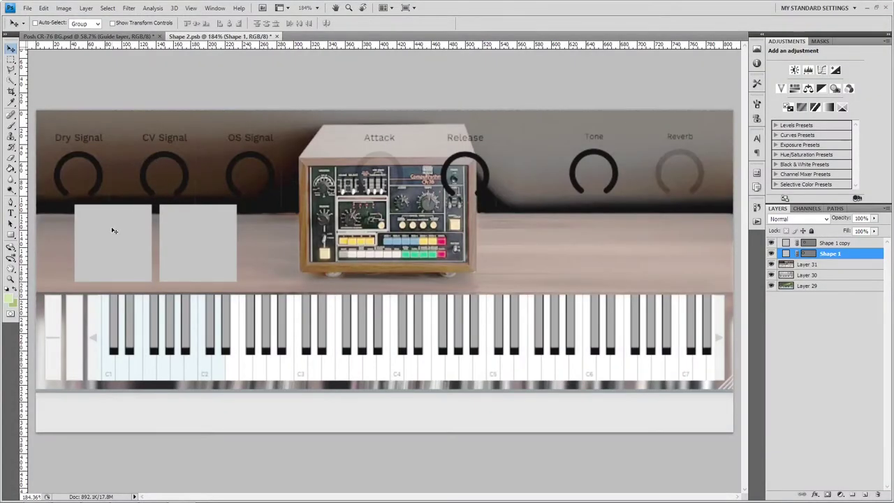
left_click_drag(114, 231, 84, 153)
key("ctrl+t")
left_click(115, 24)
type("5")
left_click_drag(73, 24, 35, 21)
left_click(447, 23)
Position the duplicate square over the CV Signal knob at X 105 px, Y 20 px
left_click(834, 243)
key("ctrl+t")
left_click(35, 20)
type("105")
key("Tab")
type("20")
key("Return")
key("Return")
Show the guides and move the first square down onto the desk between the Dry Signal and CV Signal guides
left_click(809, 254, "ctrl")
key("ctrl+semicolon")
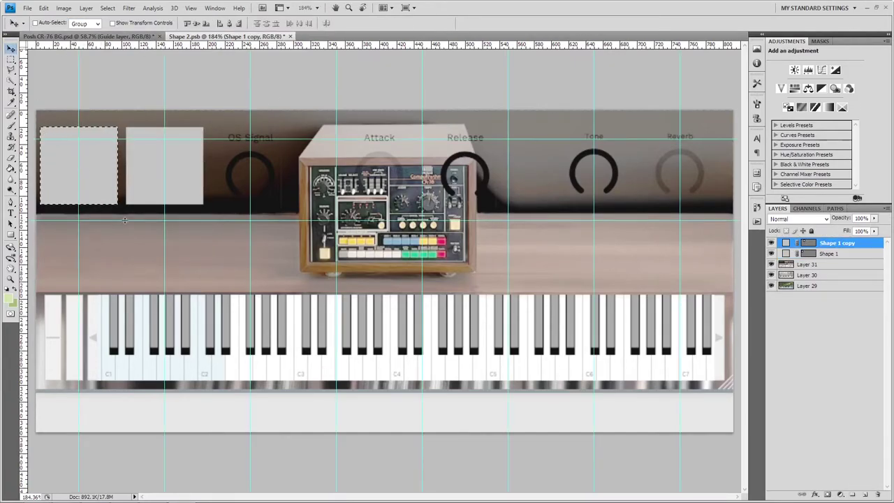
left_click(828, 254)
key("ctrl+d")
left_click_drag(99, 164, 141, 245)
scroll(140, 244, "up", 7)
Select the desk area between the first two vertical guides and centre the first square horizontally within it
key("m")
left_click_drag(236, 192, 404, 328)
key("v")
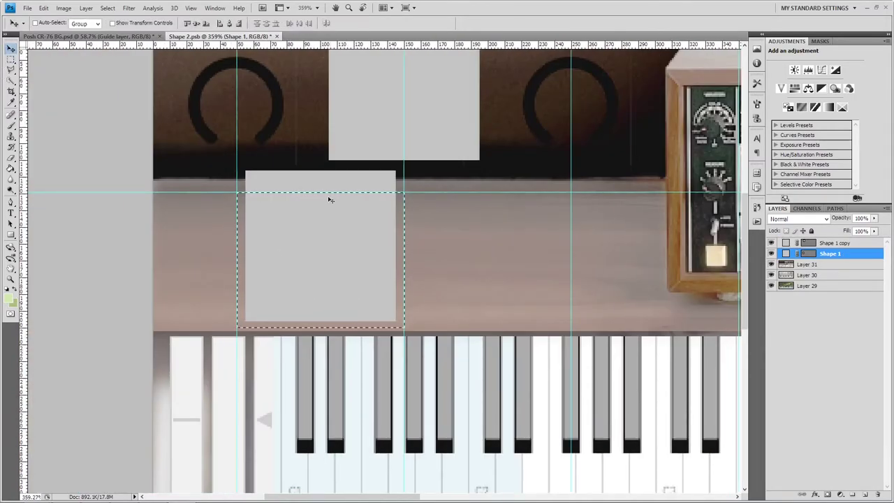
left_click_drag(313, 179, 312, 195)
key("ctrl+minus")
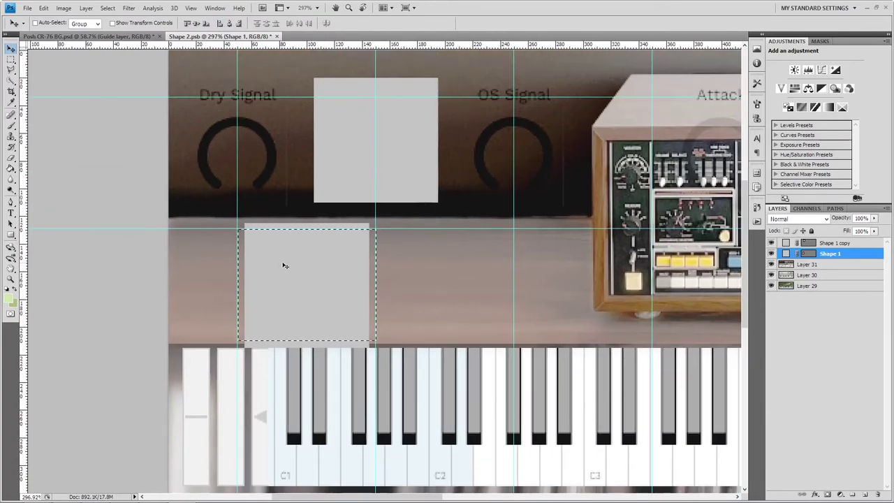
left_click(219, 24)
left_click(228, 24)
key("ctrl+d")
Move the duplicate square onto the desk between the second and third vertical guides, centring it horizontally and aligning its top with the horizontal guide
left_click(835, 243)
mouse_move(401, 155)
left_mouse_down()
mouse_move(477, 288)
mouse_move(468, 301)
left_mouse_up()
key("m")
left_click_drag(377, 229, 514, 347)
key("v")
left_click(196, 24)
left_click(228, 24)
left_click(186, 24)
key("ctrl+d")
Move the first square down slightly so its top edge lines up with the horizontal guide
left_click(283, 262, "ctrl")
left_click_drag(283, 263, 282, 269)
scroll(305, 281, "down", 1)
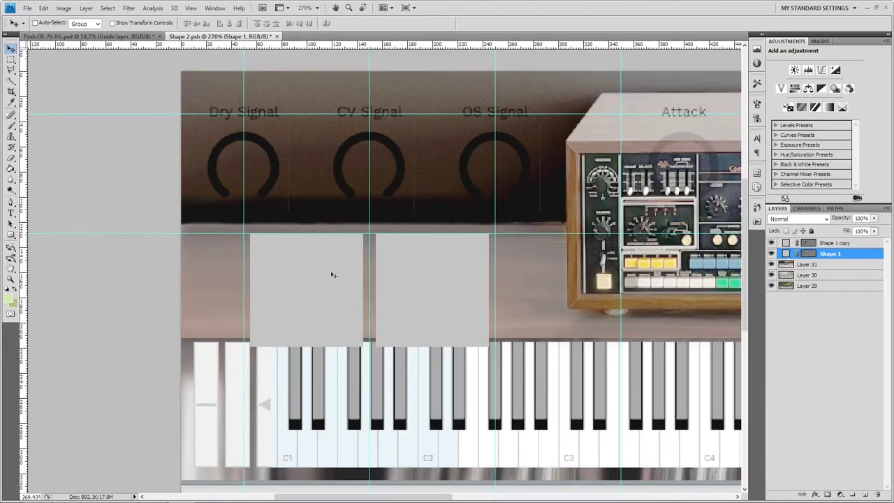
Put the first square's layer into Free Transform and read its X and Y position
left_click(803, 243)
left_click(808, 254)
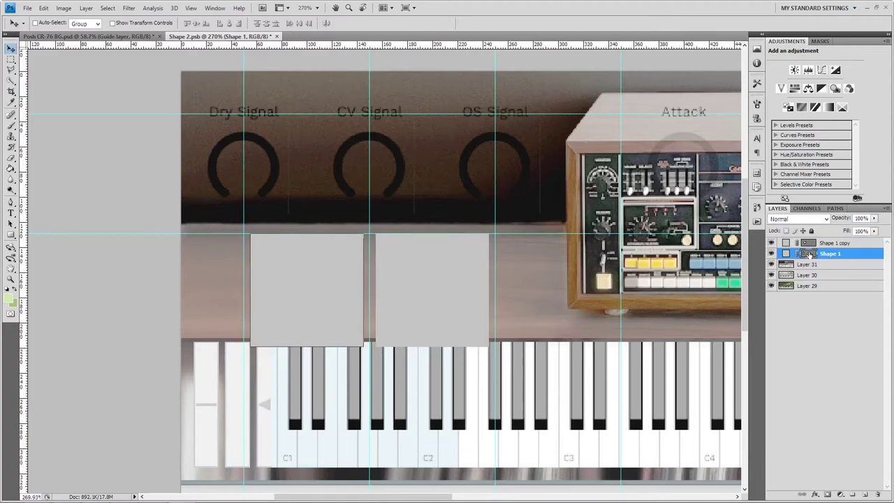
key("ctrl+t")
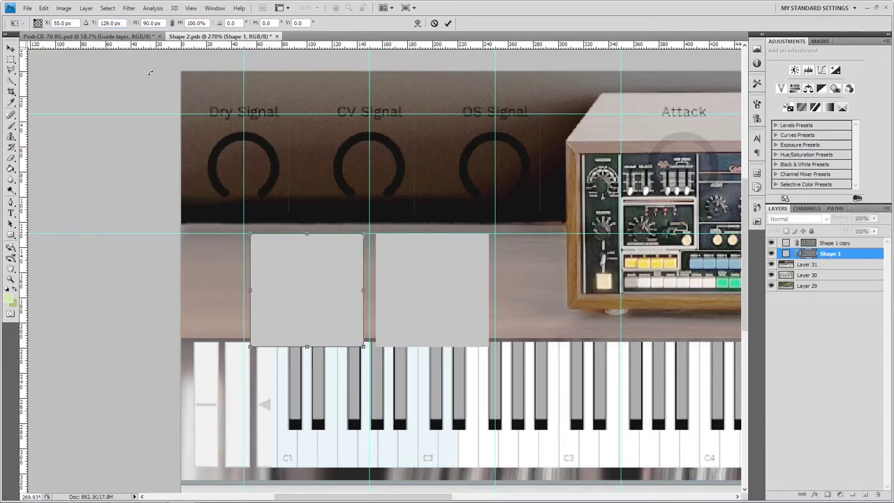
key("alt+Tab")
key("alt+Tab")
scroll(492, 299, "down", 5)
scroll(339, 145, "up", 1)
key("alt+Tab")
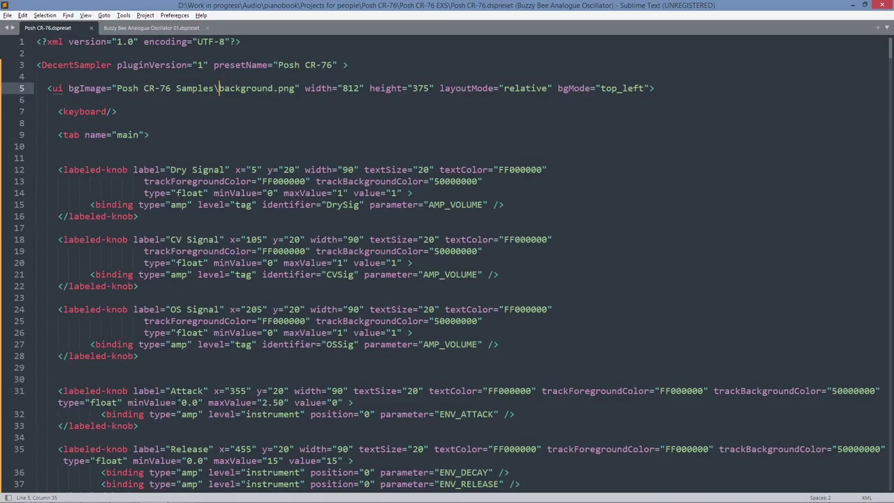
key("alt+Tab")
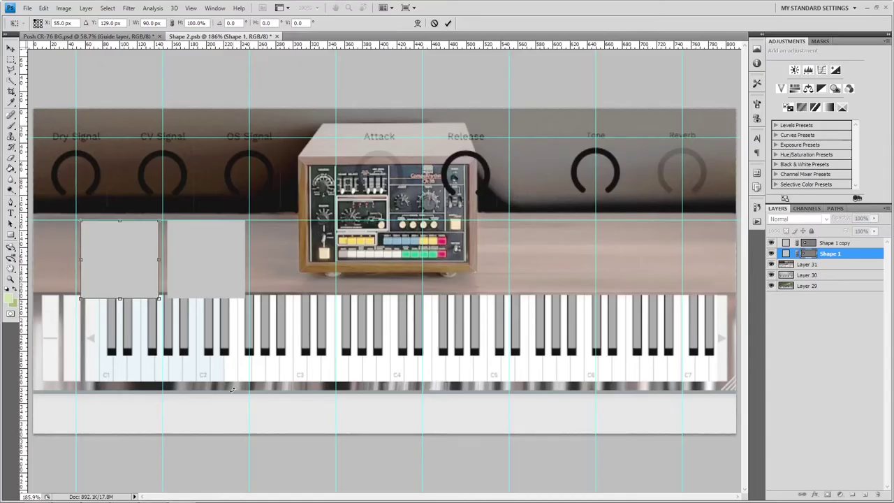
In Sublime Text, set the Attack knob's x to 55 and y to 129 in the preset
key("alt+Tab")
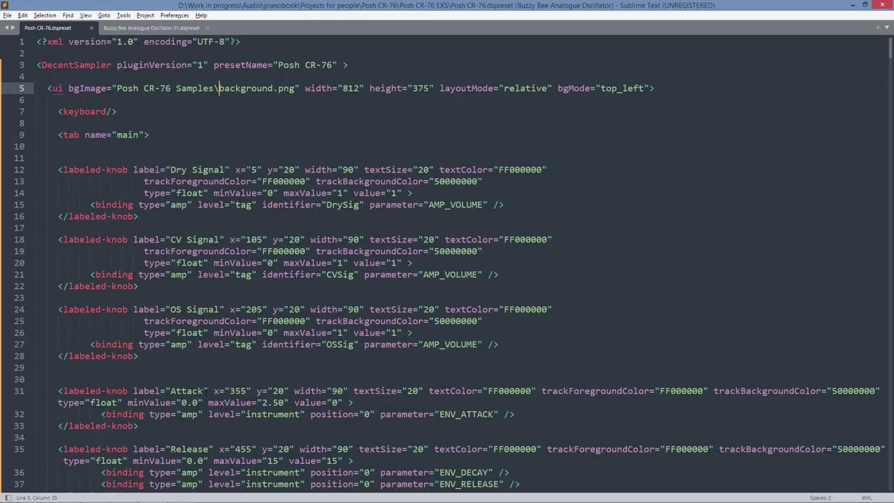
left_click(232, 391)
key("Delete")
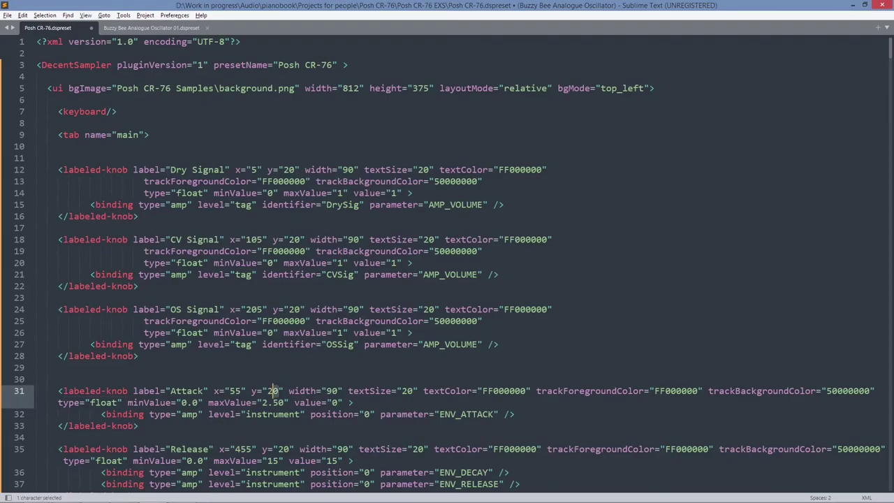
double_click(272, 391)
type("129")
Return to Photoshop, put the Shape 1 copy layer into Free Transform and read its X and Y position
key("alt+Tab")
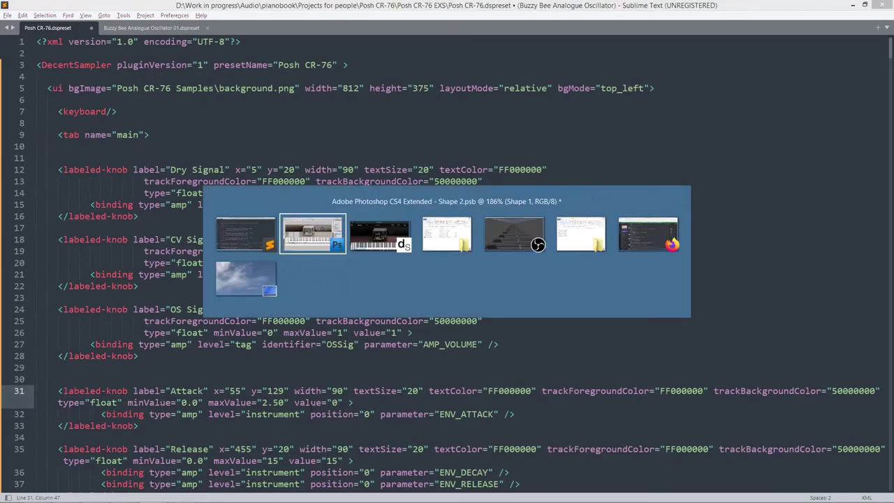
left_click(814, 243)
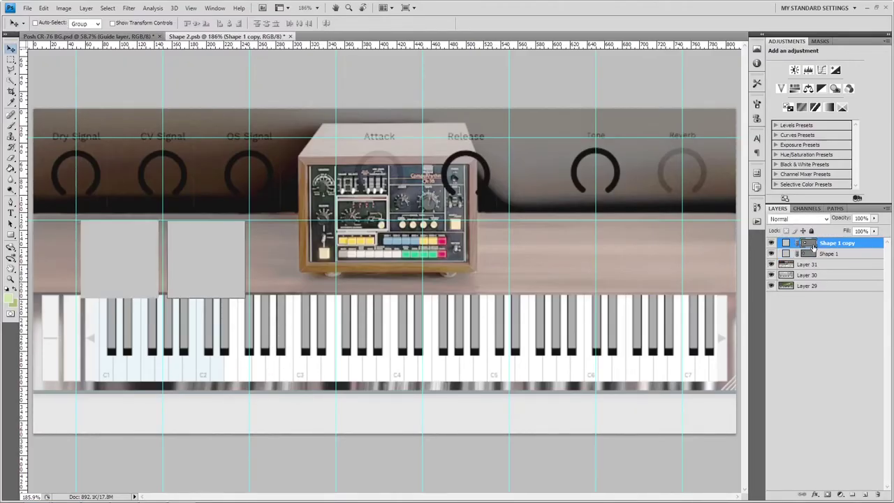
key("ctrl+t")
left_click(35, 20)
key("alt")
left_click(106, 8)
left_click(106, 9)
In Sublime Text, set the Release knob's x to 155 and y to 129, and save the preset file
key("alt+Tab")
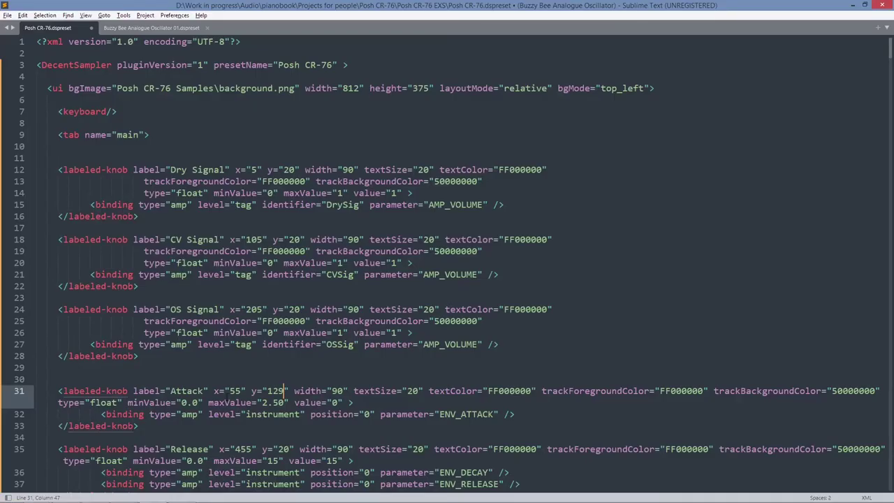
scroll(446, 265, "down", 4)
double_click(244, 310)
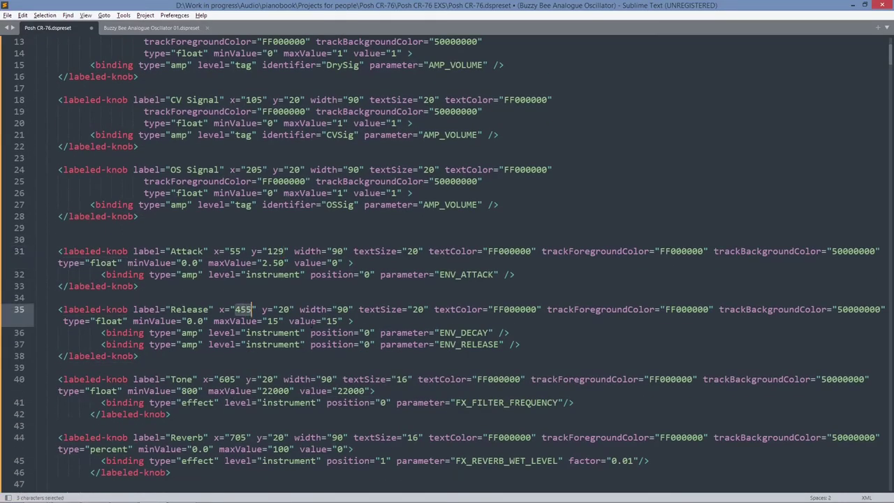
type("155")
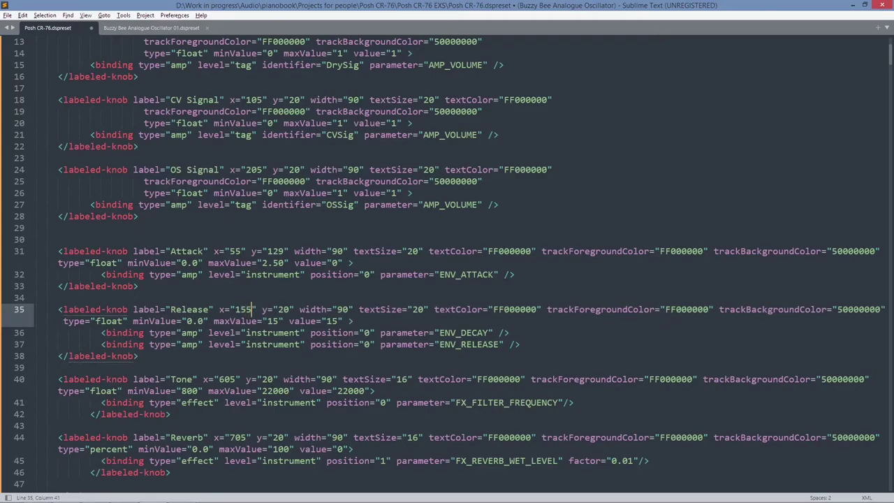
key("ctrl+z")
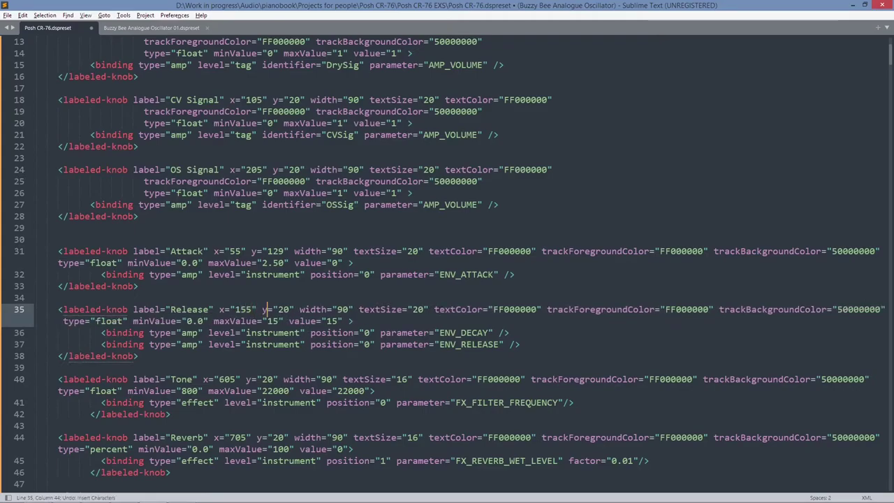
type("1")
key("Right")
type("9")
key("Delete")
key("ctrl+s")
Switch to DecentSampler and reload the Posh CR-76 preset
key("alt+Tab")
key("alt+Tab")
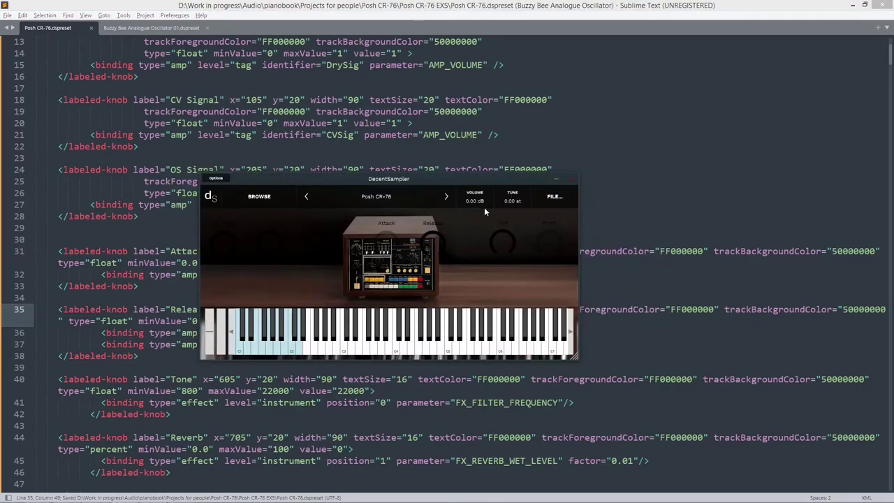
left_click(553, 197)
left_click(548, 236)
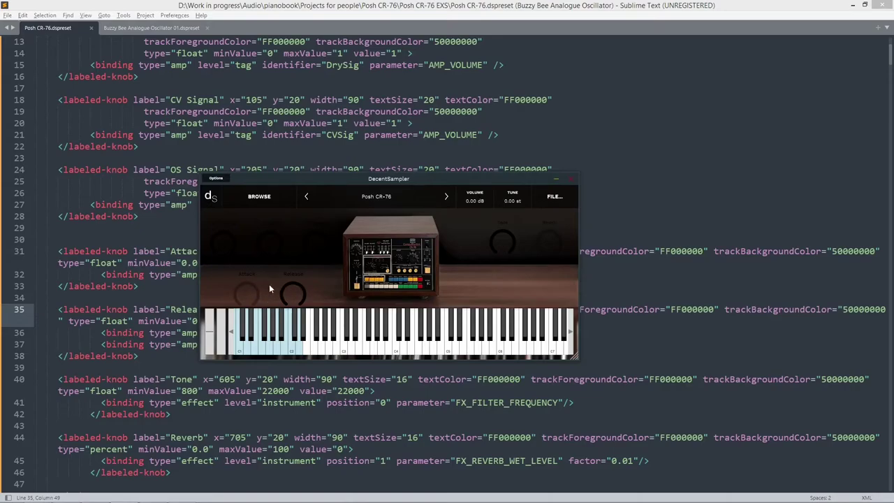
In Sublime Text, set the y value of both the Attack and Release knobs to 120 and save the preset file
key("alt+Tab")
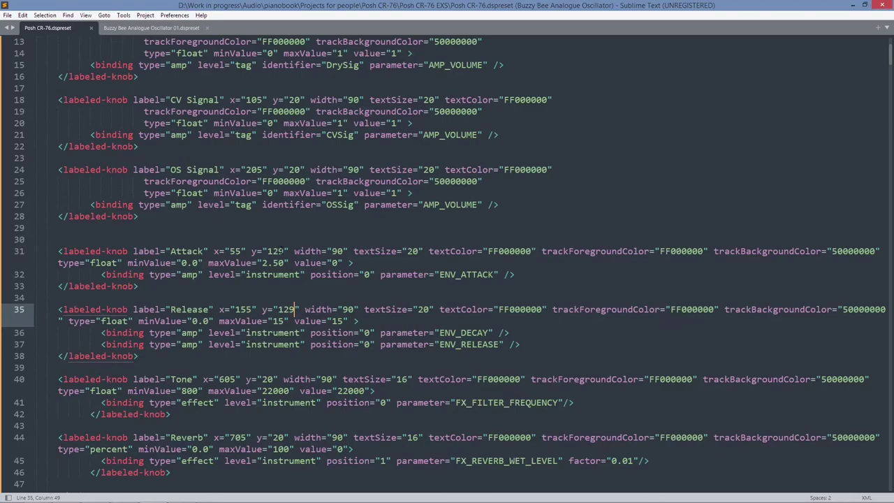
left_click_drag(279, 250, 285, 251)
type("0")
left_click_drag(290, 309, 295, 309)
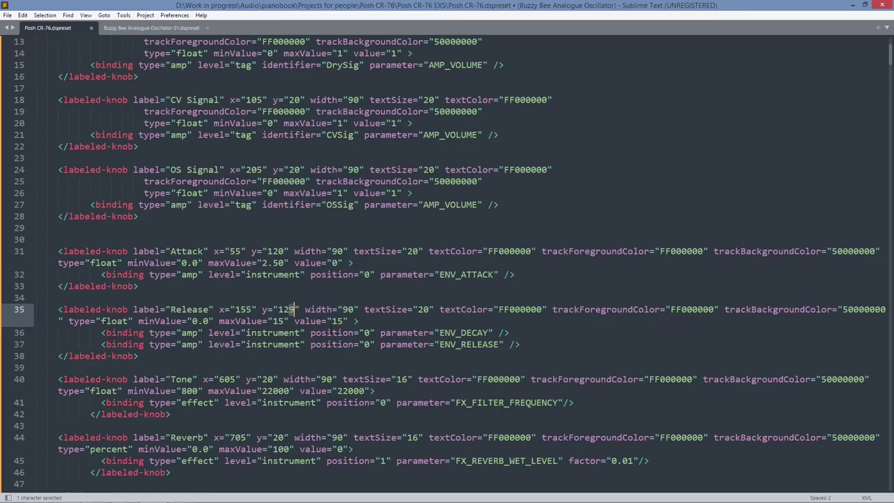
type("0")
key("ctrl+s")
Reload the preset in DecentSampler again and examine the Attack and Release knobs' placement and legibility against the desk
key("alt+Tab")
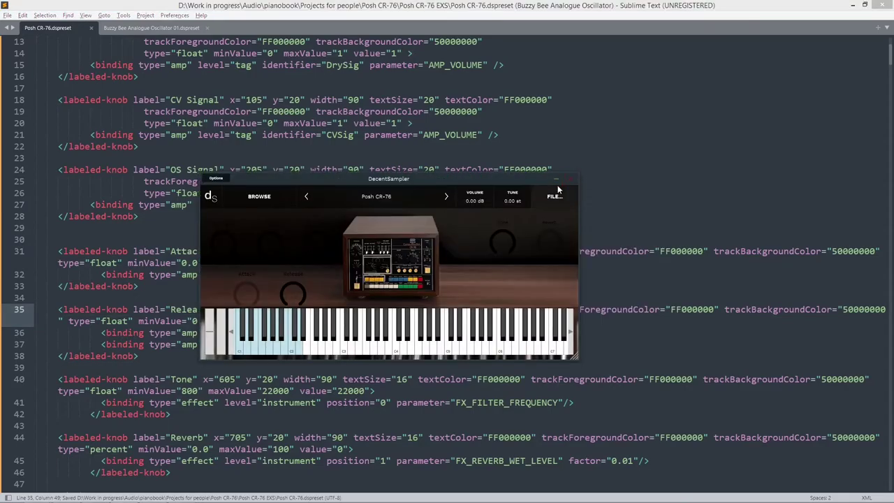
left_click(555, 195)
left_click(555, 233)
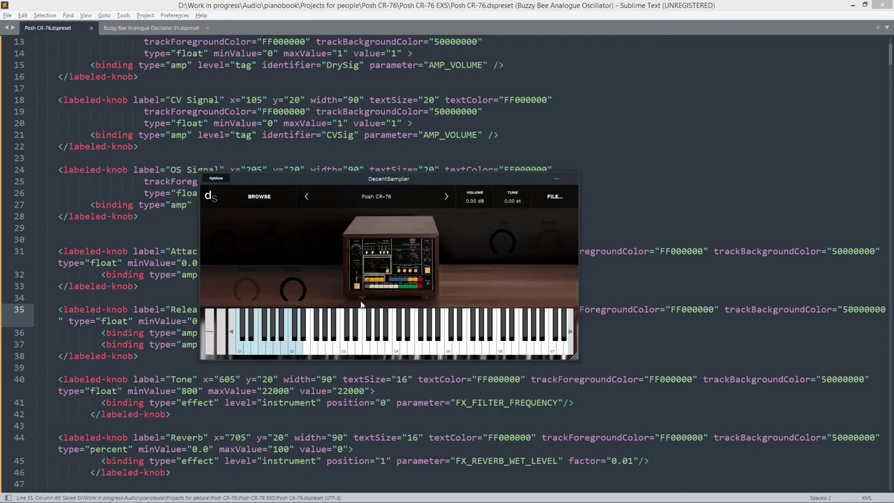
key("alt+Tab")
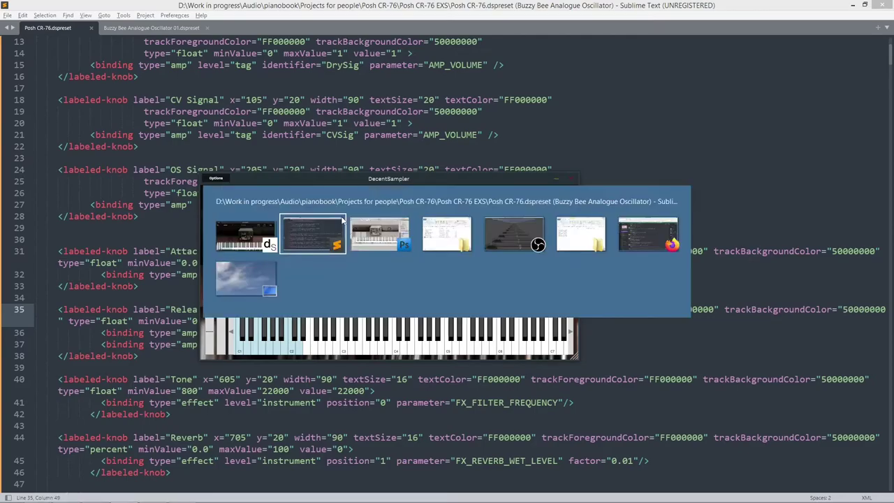
key("alt+Tab")
key("alt+Tab")
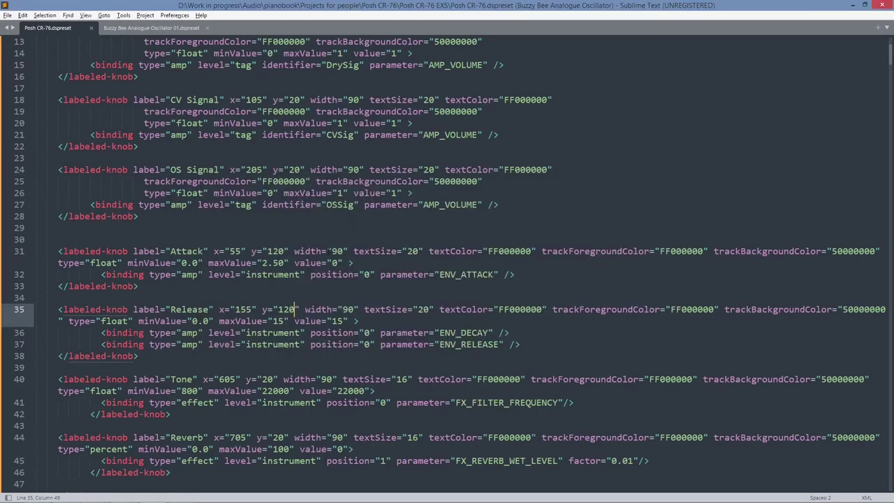
key("alt+Tab")
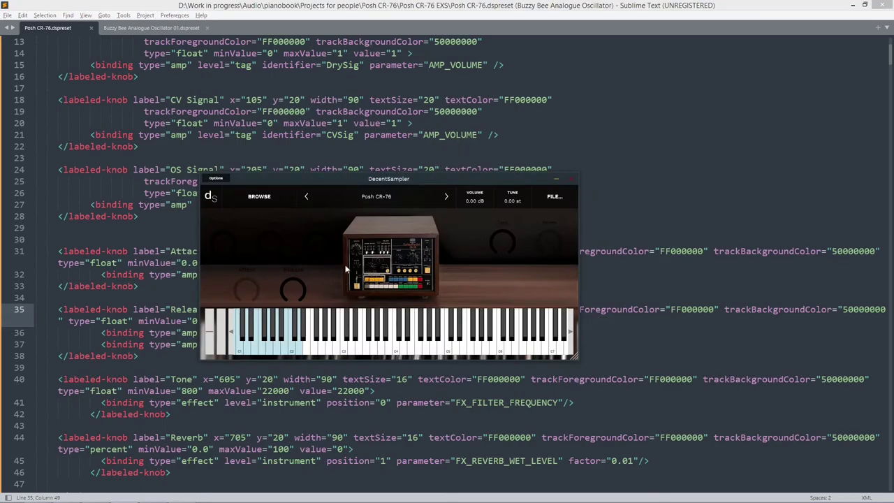
key("alt+Tab")
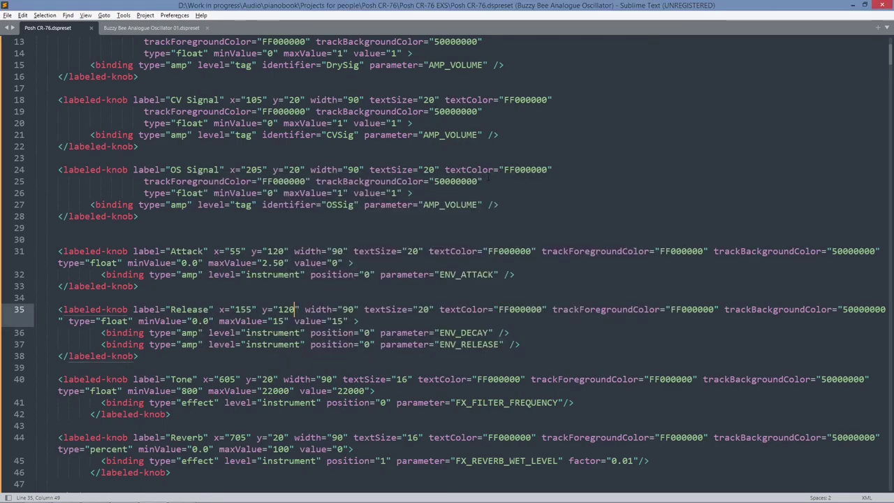
In Photoshop, set the foreground colour to white and copy its hex code ffffff, and return to the preset in Sublime Text
key("alt+Tab")
key("alt+Tab")
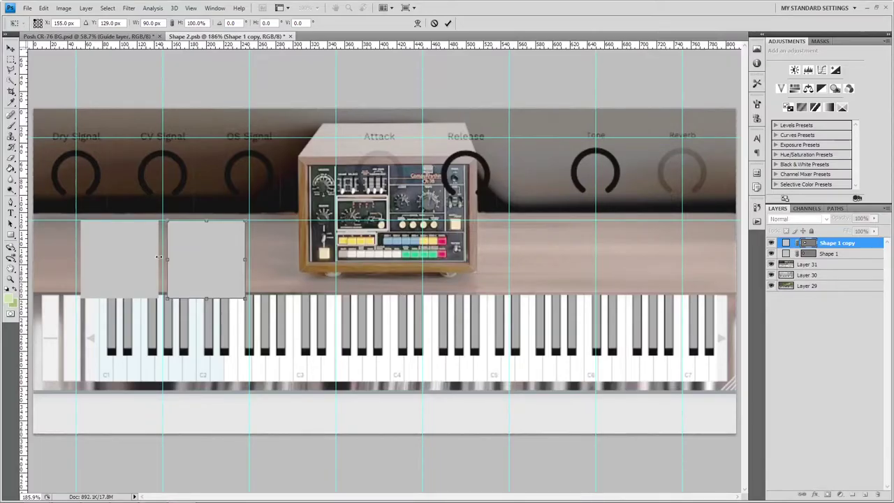
key("Return")
left_click(9, 299)
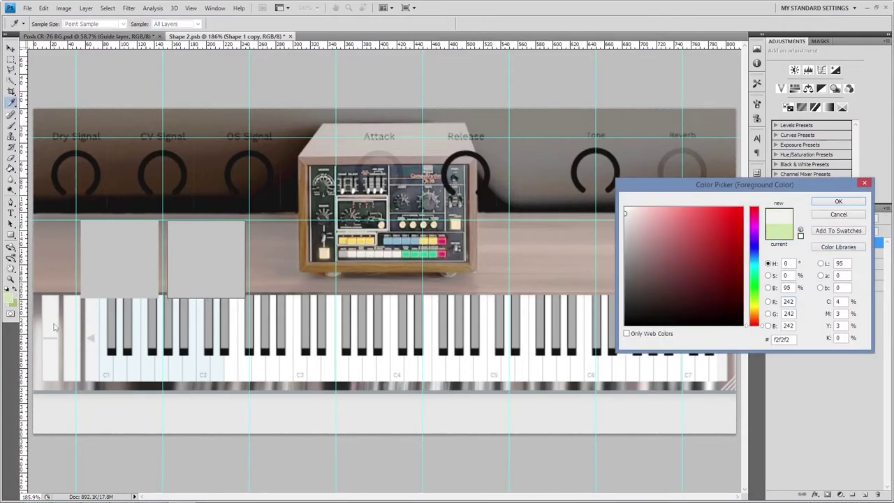
left_click_drag(636, 222, 595, 160)
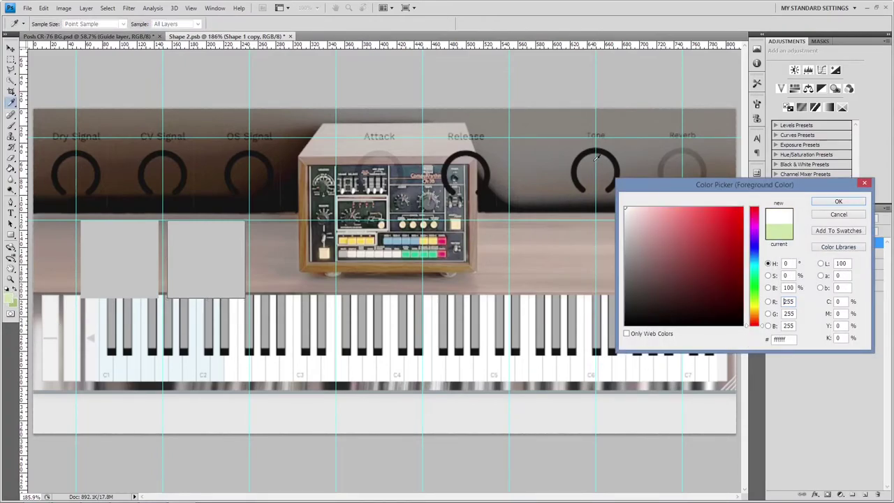
left_click(780, 339)
key("ctrl+c")
left_click(831, 202)
key("alt+Tab")
key("alt+Tab")
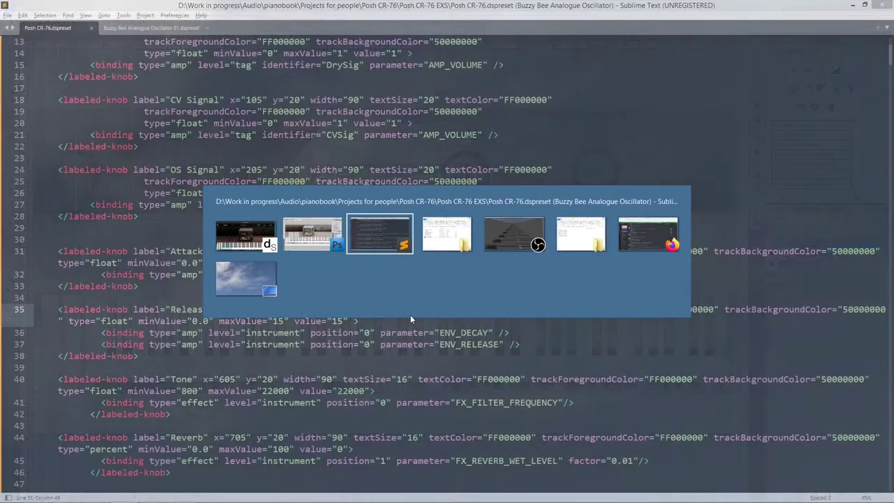
scroll(309, 239, "up", 4)
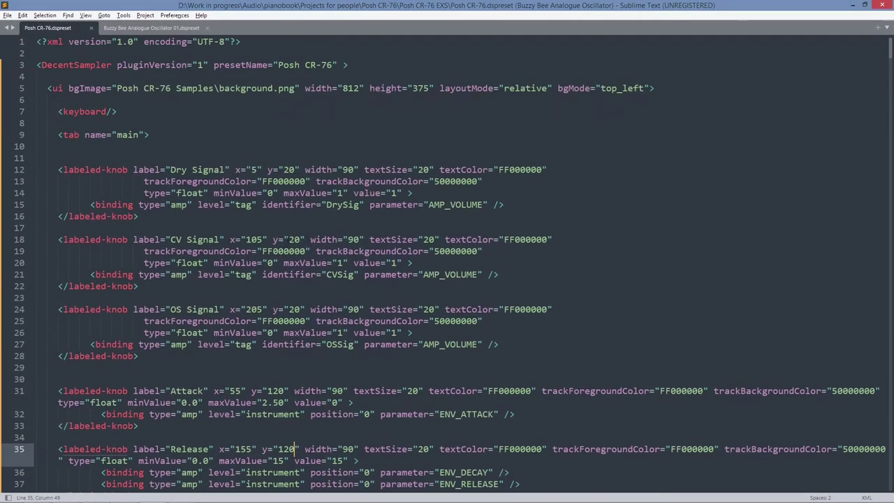
double_click(281, 181)
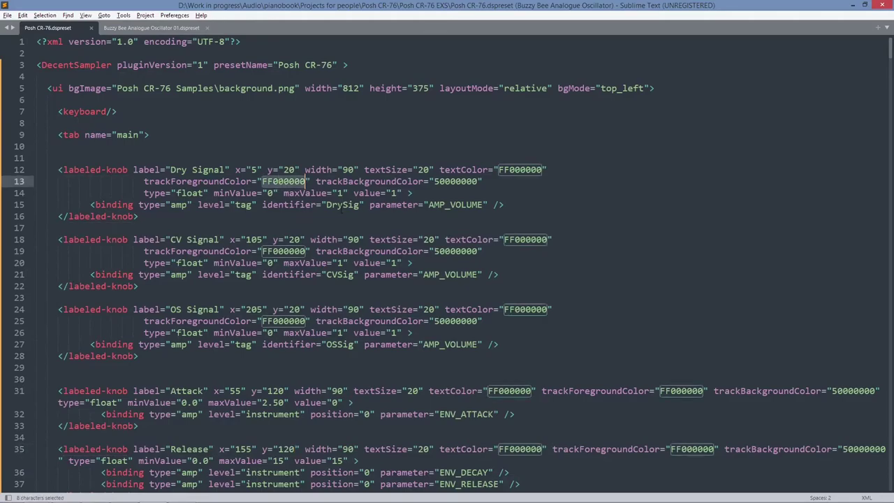
key("ctrl+v")
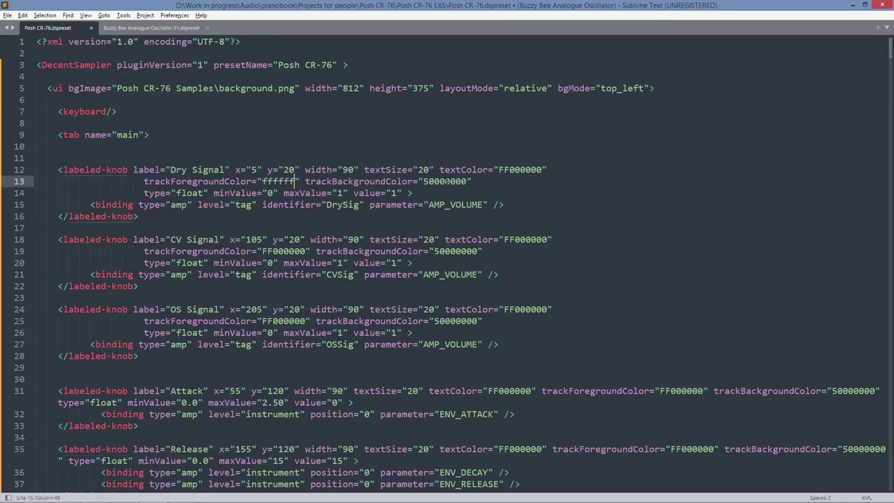
left_click_drag(434, 181, 466, 183)
key("ctrl+z")
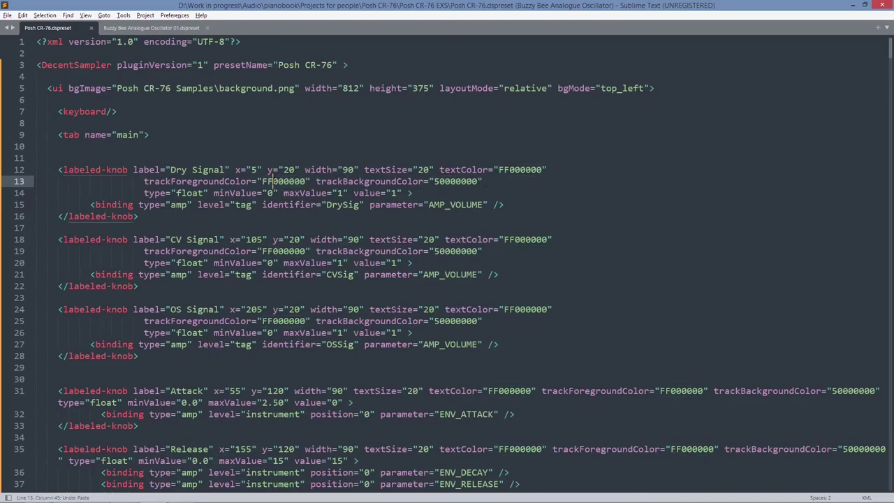
For the Dry Signal knob, set trackForegroundColor and textColor to FFffffff and trackBackgroundColor to 50ffffff
left_click_drag(273, 181, 308, 181)
key("ctrl+v")
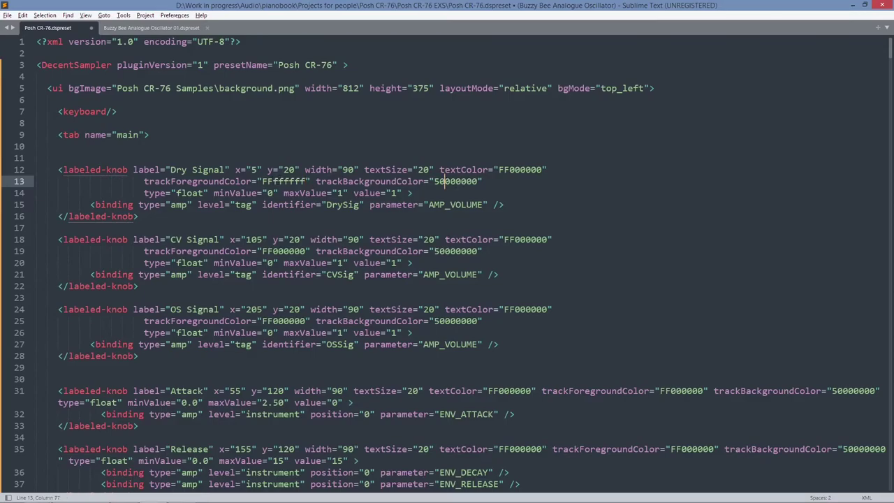
left_click_drag(444, 181, 478, 181)
key("ctrl+v")
left_click_drag(509, 170, 543, 170)
key("ctrl+v")
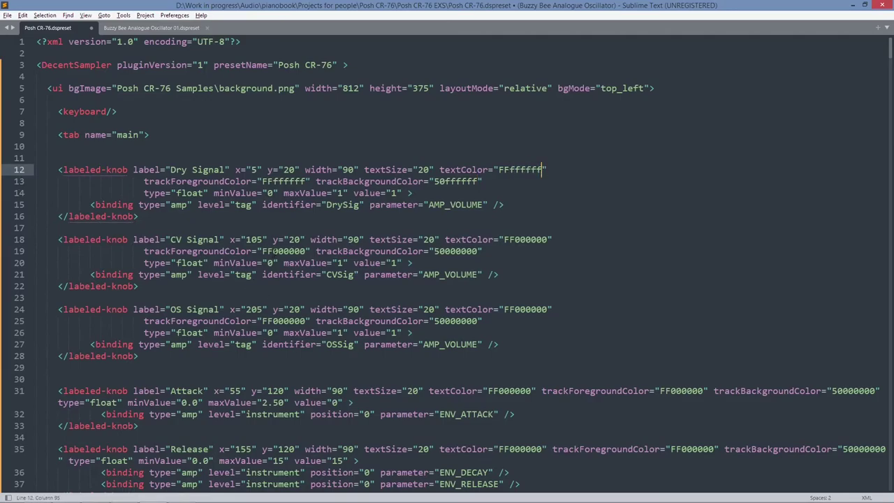
For the CV Signal knob, set trackForegroundColor and textColor to FFffffff and trackBackgroundColor to 50ffffff
left_click_drag(273, 251, 305, 250)
key("ctrl+v")
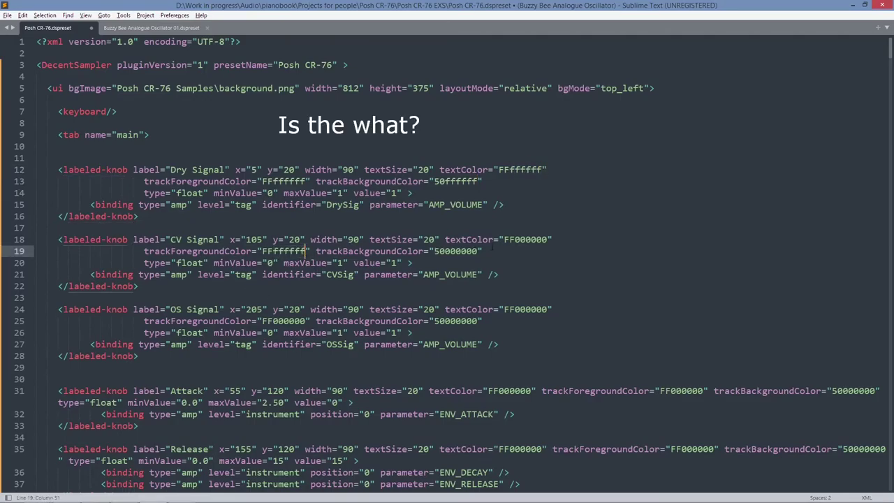
left_click_drag(514, 240, 548, 239)
key("ctrl+v")
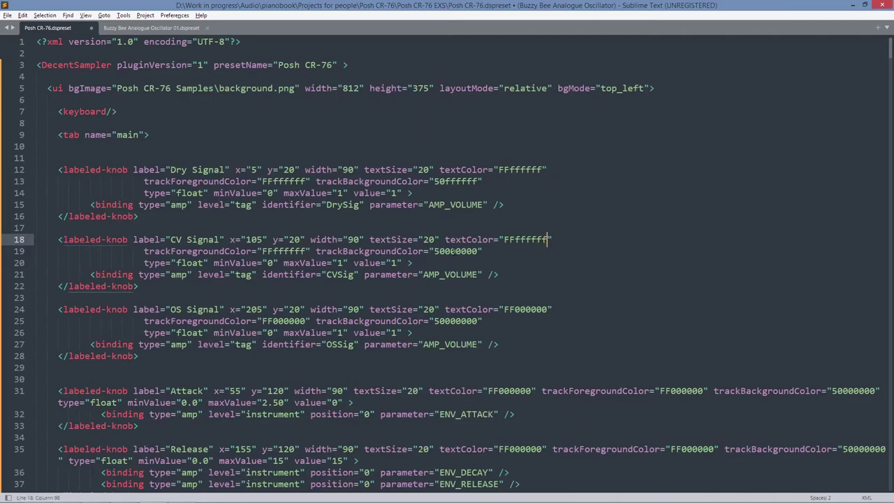
left_click(450, 251)
left_click_drag(445, 251, 479, 251)
key("ctrl+v")
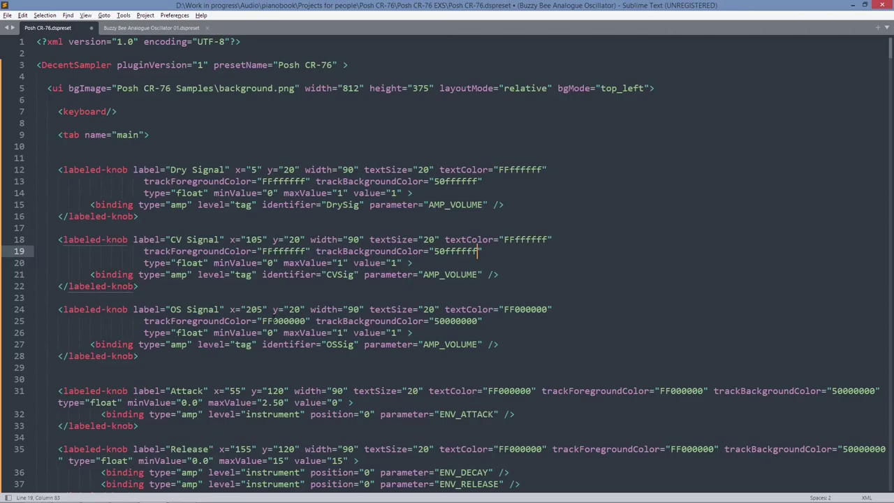
For the OS Signal knob, set trackForegroundColor and textColor to FFffffff and trackBackgroundColor to 50ffffff
left_click_drag(272, 321, 305, 321)
key("ctrl+v")
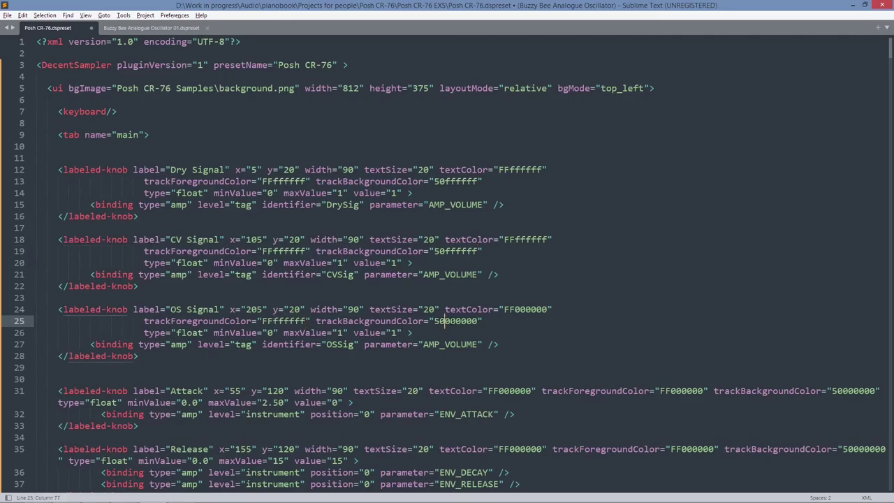
left_click_drag(445, 321, 547, 308)
key("ctrl+v")
key("ctrl+v")
For the Attack knob, set textColor and trackForegroundColor to FFffffff and trackBackgroundColor to 50ffffff
scroll(548, 308, "down", 2)
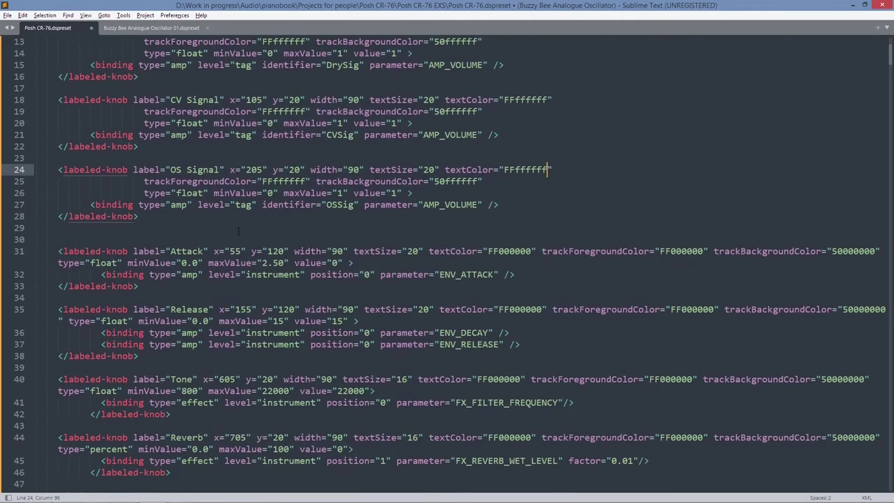
left_click_drag(498, 252, 532, 251)
key("ctrl+v")
left_click_drag(670, 251, 704, 250)
key("ctrl+v")
left_click_drag(843, 251, 876, 251)
key("ctrl+v")
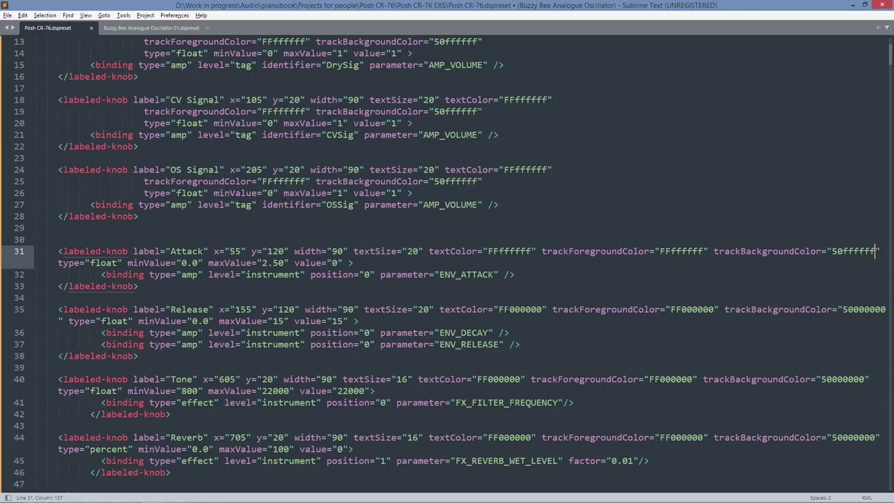
For the Release knob, set textColor and trackForegroundColor to FFffffff and trackBackgroundColor to 50ffffff
left_click_drag(504, 309, 540, 310)
left_click(509, 310)
double_click(539, 309)
type("FFffffff")
left_click_drag(681, 309, 714, 310)
type("ffffff")
left_click_drag(850, 310, 886, 309)
type("ffffff")
For the Tone knob, set textColor and trackForegroundColor to FFffffff and trackBackgroundColor to 50ffffff
left_click_drag(484, 379, 522, 379)
type("ffffff")
left_click_drag(660, 379, 693, 379)
type("ffffff")
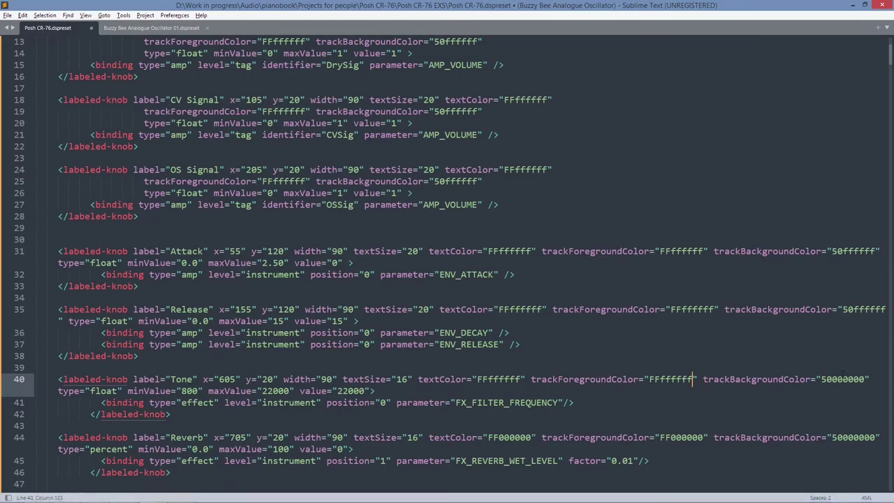
left_click_drag(830, 379, 864, 380)
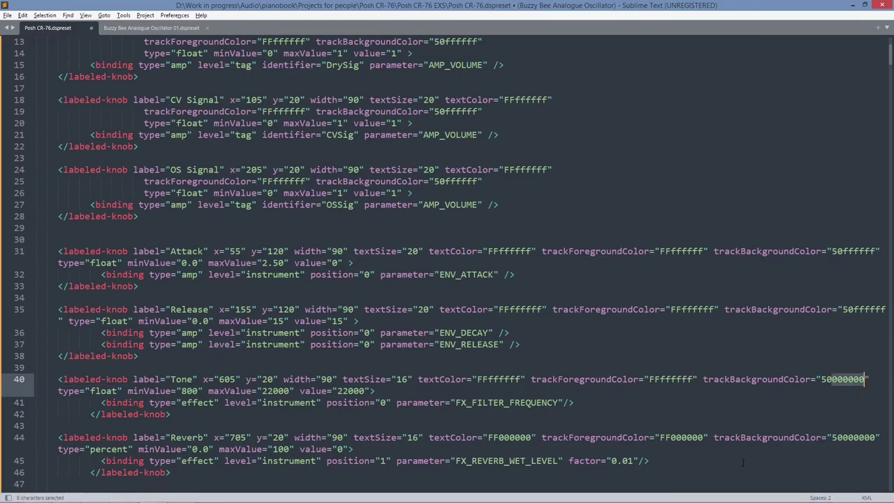
type("ffffff")
For the Reverb knob, set trackBackgroundColor to 50ffffff and trackForegroundColor and textColor to FFffffff
left_click_drag(842, 437, 874, 437)
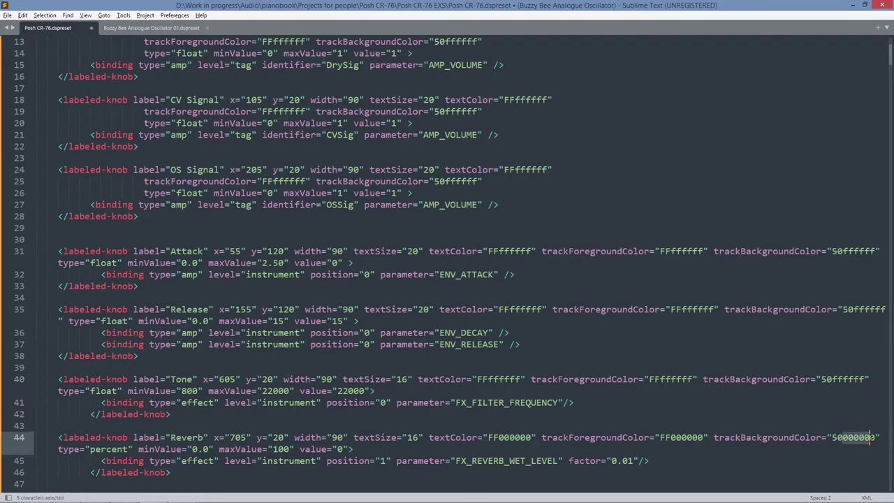
type("ffffff")
left_click(669, 437)
left_click_drag(669, 438, 703, 437)
type("ffffff")
left_click(497, 437)
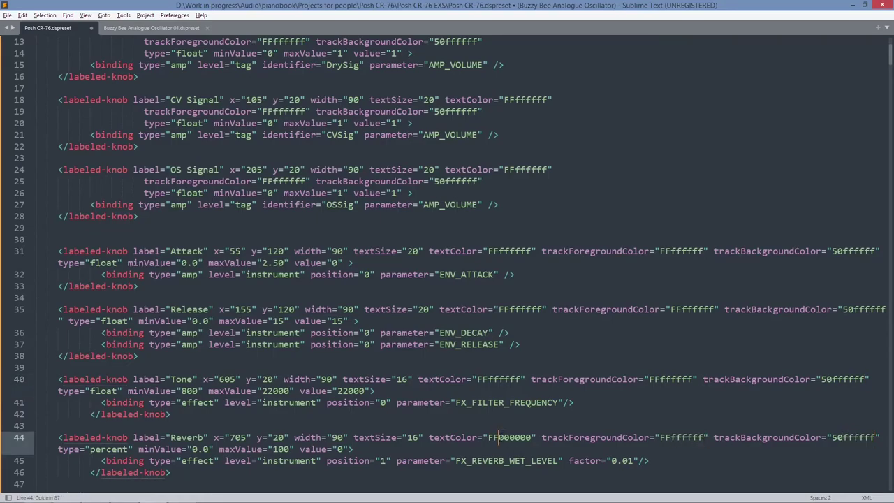
left_click_drag(497, 437, 531, 437)
type("ffffff")
Save the preset file and reload it in DecentSampler to show the white knobs and labels
scroll(531, 437, "down", 3)
scroll(447, 266, "down", 1)
scroll(410, 274, "up", 5)
key("ctrl+s")
key("alt+Tab")
key("alt+Tab")
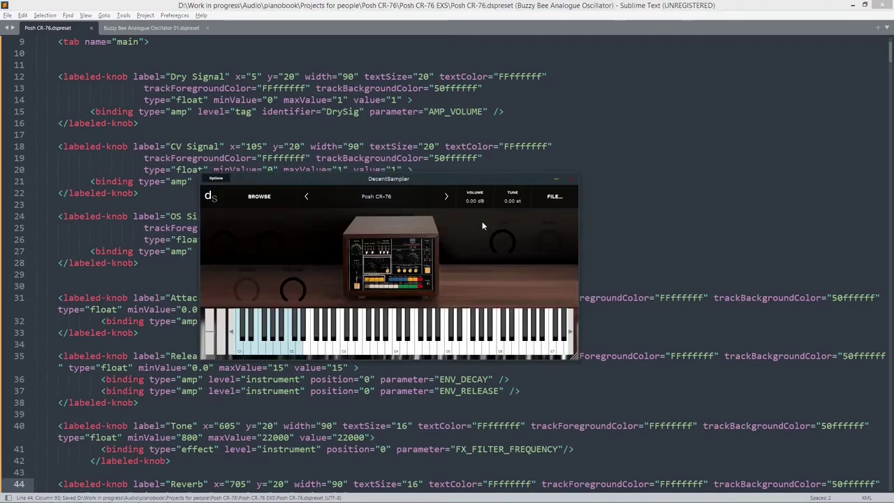
left_click(554, 196)
left_click(551, 235)
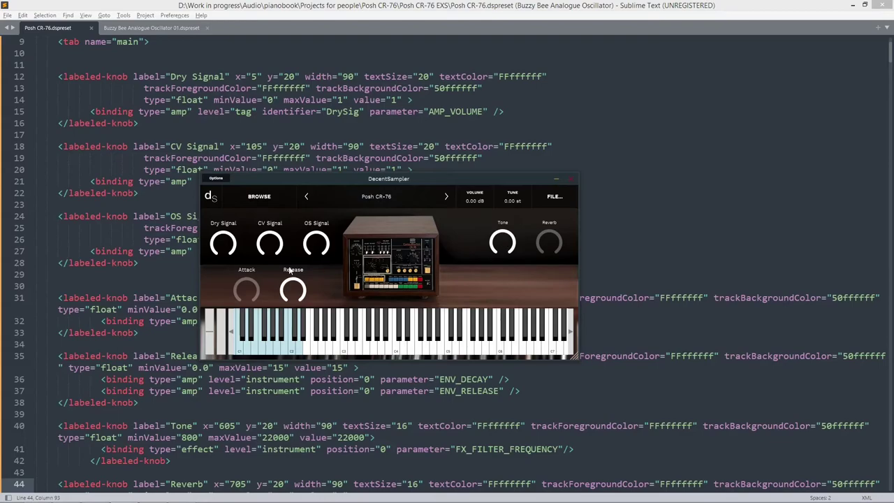
In Photoshop, move both placeholder squares together onto the dark wall beside the drum machine, between the Release and Reverb knobs
key("alt+Tab")
key("alt+Tab")
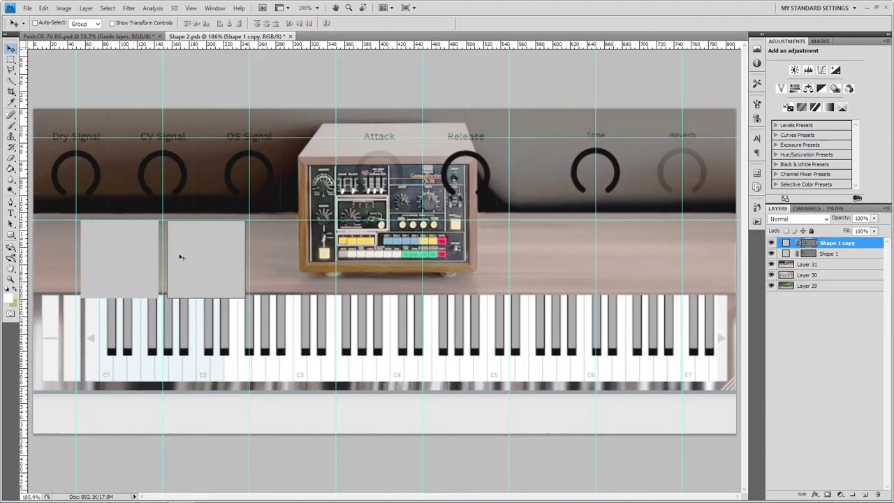
left_click(836, 254, "shift")
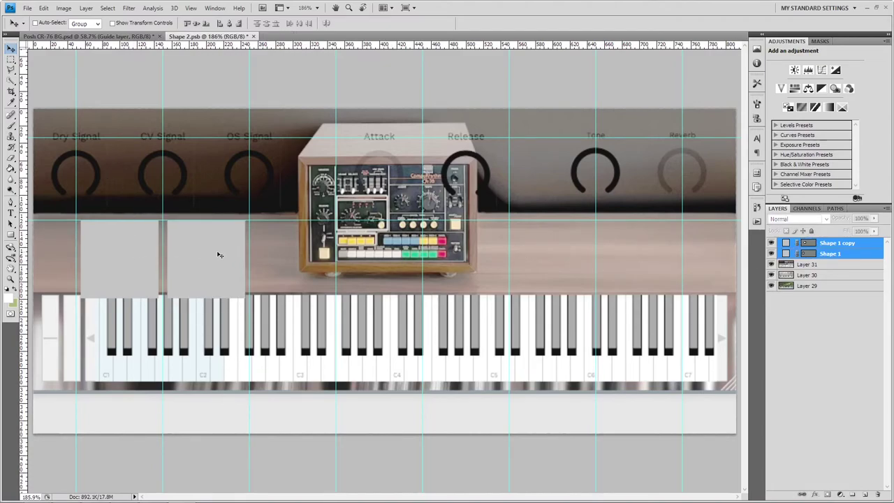
left_click_drag(235, 254, 641, 173)
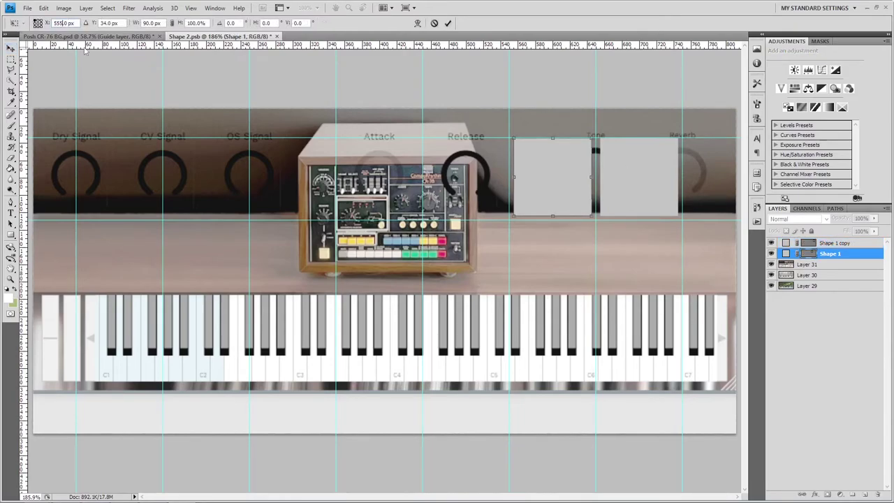
In the Sublime Text preset, set the Tone knob's x position to 555
key("alt+Tab")
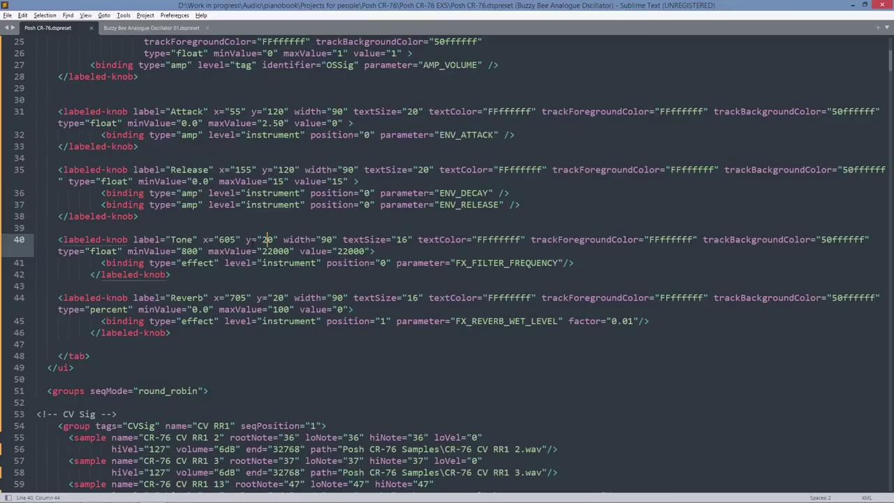
double_click(227, 240)
key("BackSpace")
type("555")
Read the Shape 1 copy square's top-left X coordinate in Photoshop and set the Reverb knob's x position to 655 in the preset
double_click(237, 298)
key("alt+Tab")
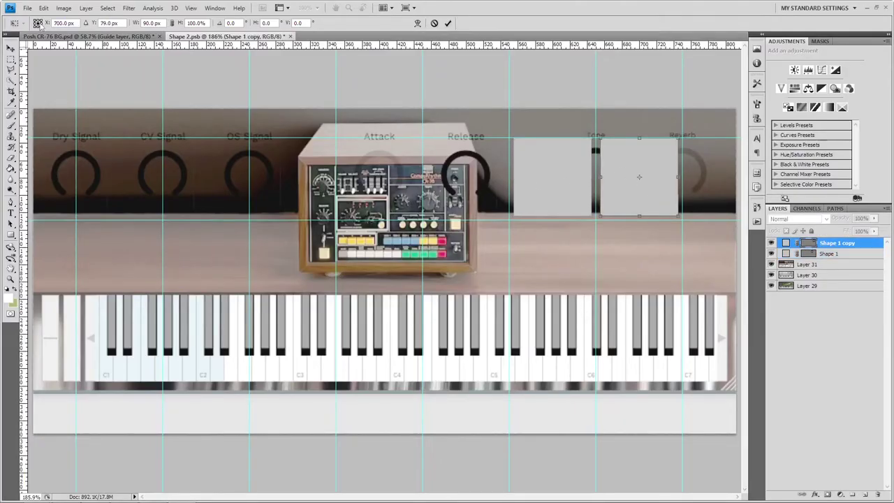
left_click(35, 20)
key("alt+Tab")
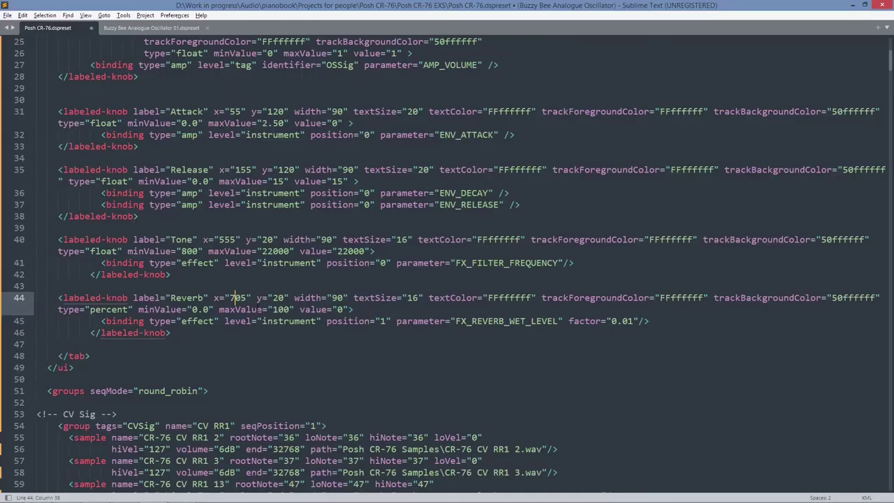
double_click(238, 297)
type("655.0")
Save the preset file and reload it in DecentSampler to apply the Tone and Reverb positions
key("alt+Tab")
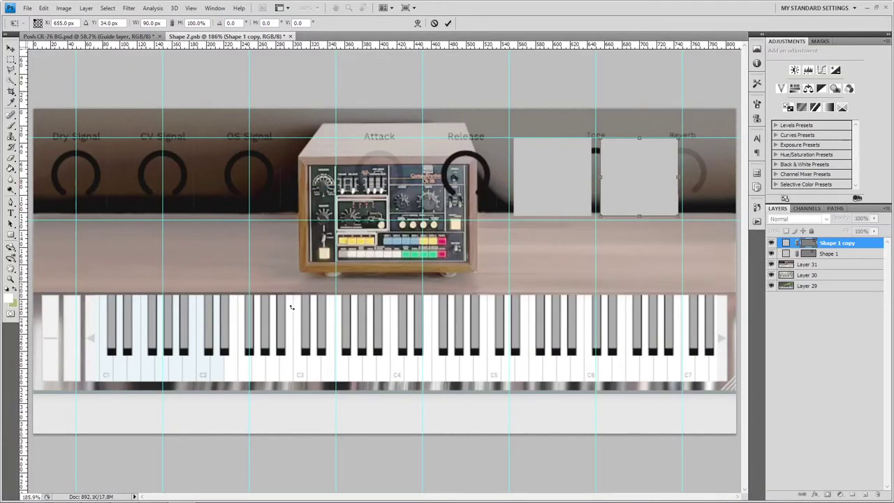
key("alt+Tab")
key("alt+Tab")
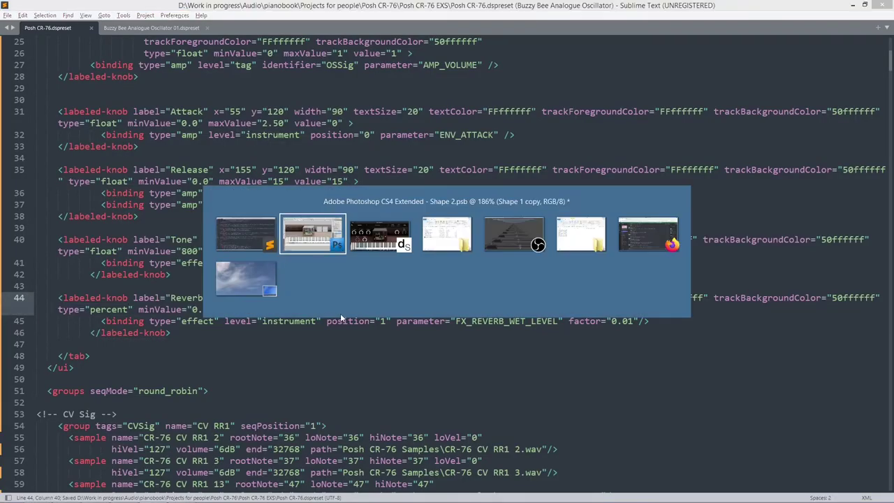
left_click(554, 197)
left_click(566, 235)
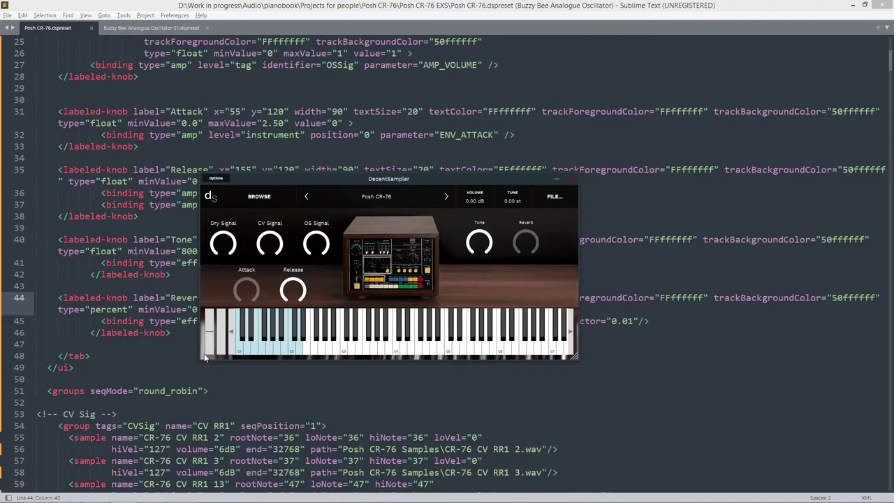
Play keys in DecentSampler with the Release knob turned down near its minimum, and return to the preset in Sublime Text
left_click(272, 349)
left_click(296, 351)
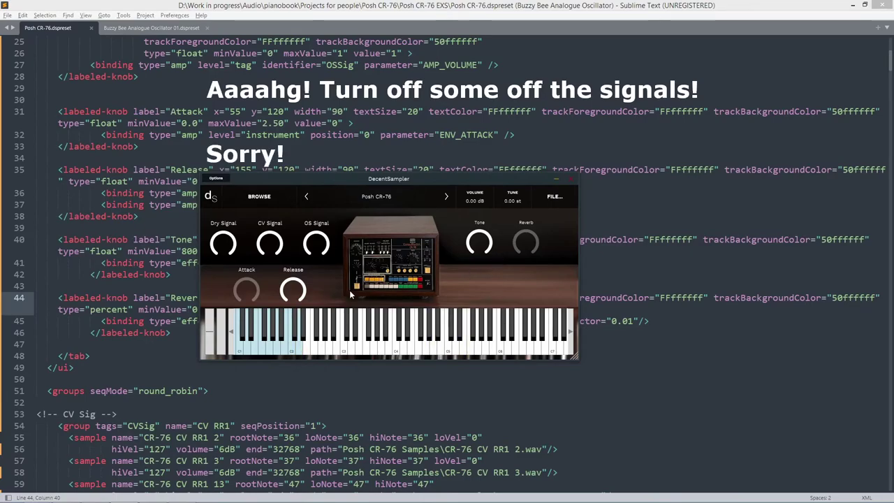
left_click_drag(293, 289, 309, 397)
left_click(299, 349)
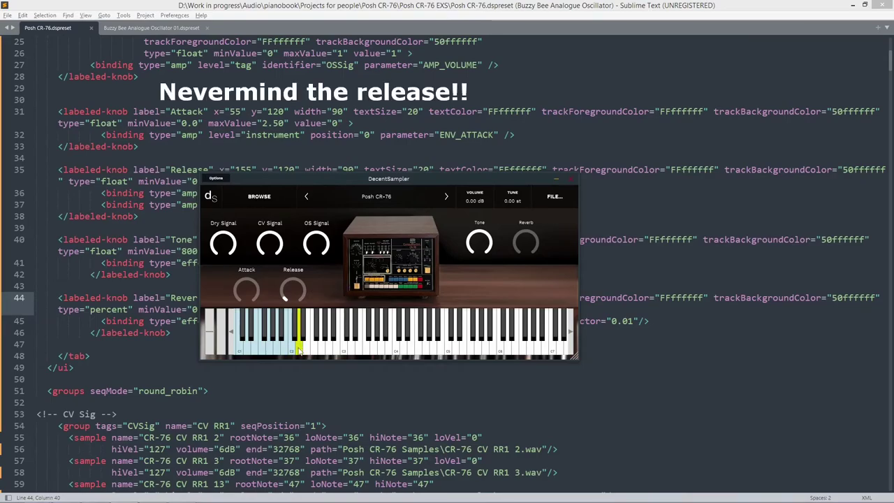
mouse_move(290, 294)
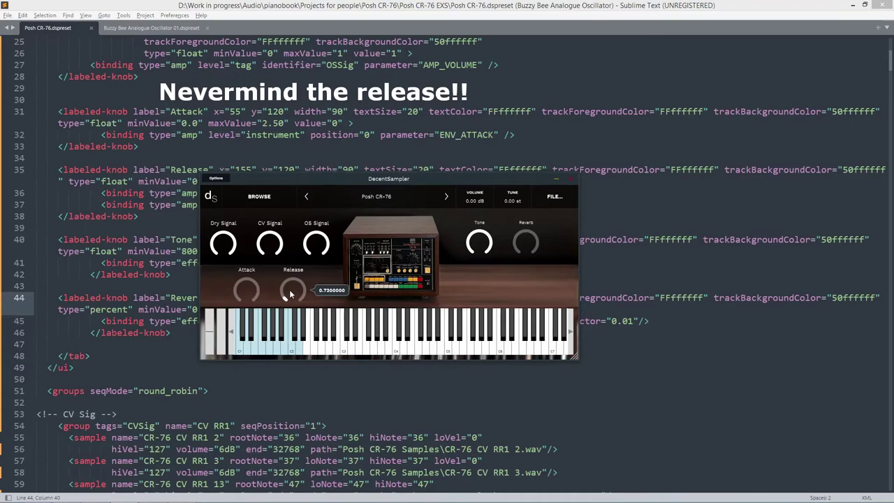
scroll(290, 295, "up", 1)
scroll(290, 293, "up", 2)
left_click(298, 346)
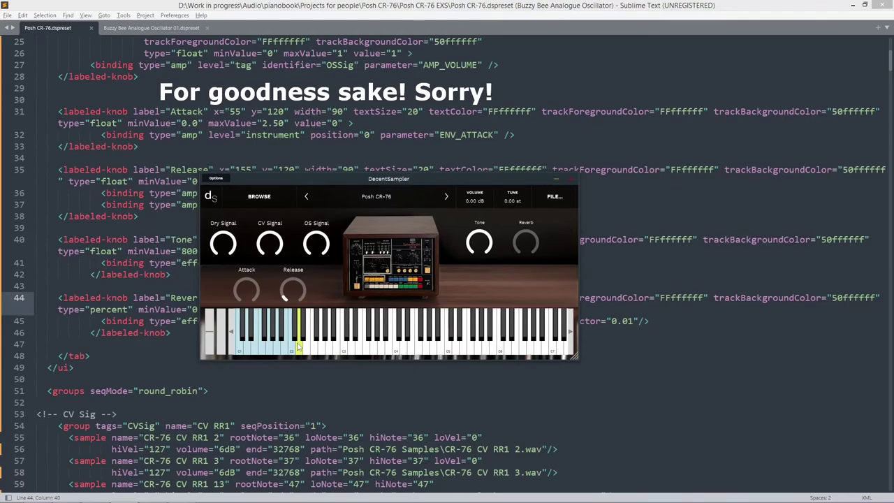
left_click(416, 6)
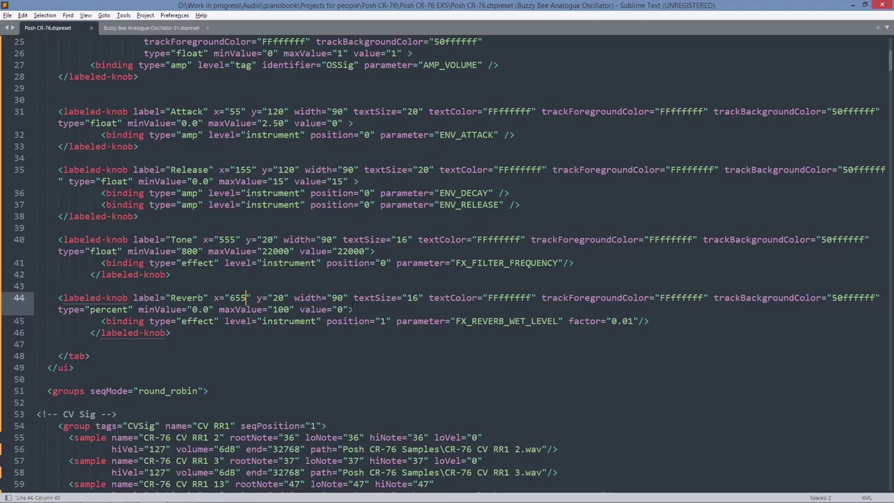
left_click_drag(344, 310, 337, 310)
type("1")
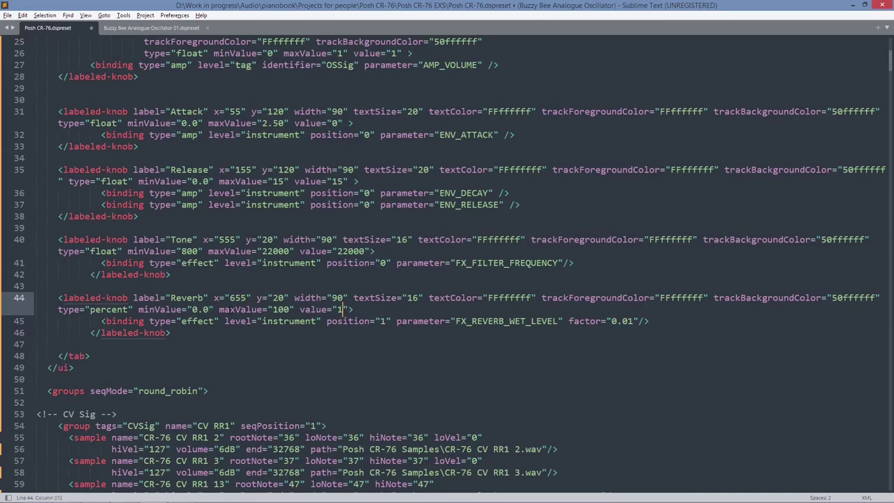
key("ctrl+z")
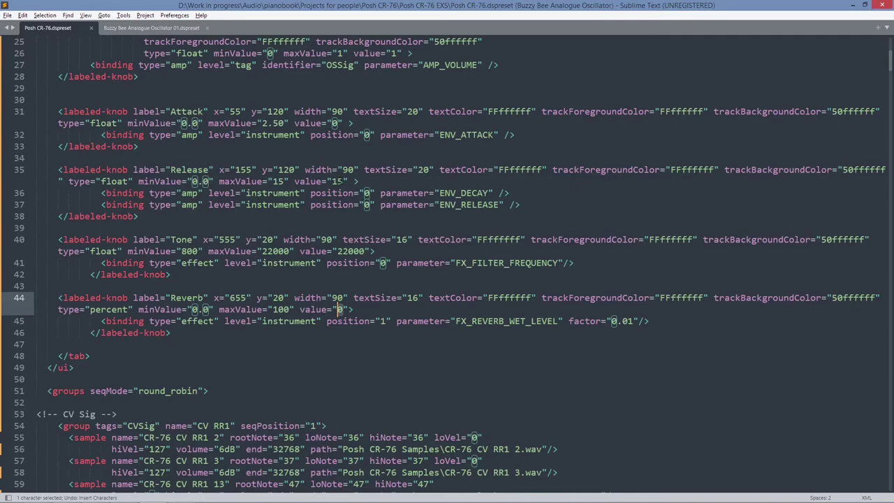
Set the Release knob's default value to 1 and save the preset file
double_click(340, 181)
type("1")
key("ctrl+s")
Change the presetName attribute to Posh CR-78 and save the preset file
scroll(286, 160, "up", 7)
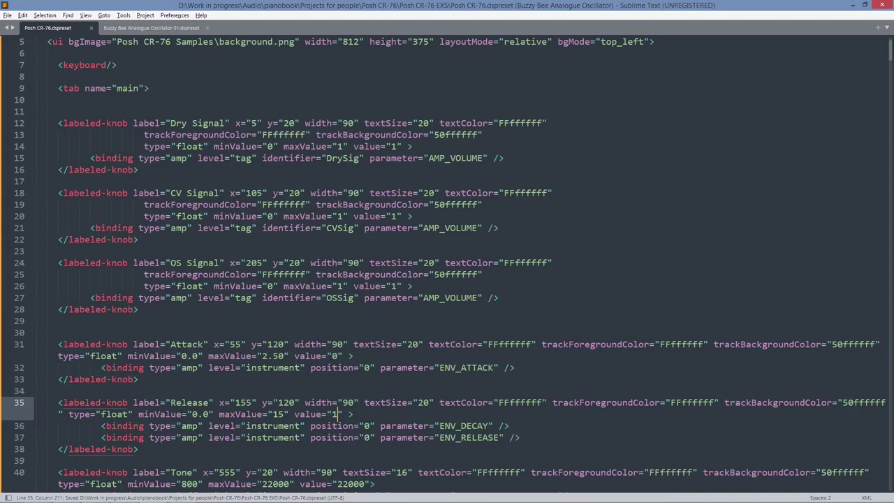
scroll(245, 187, "down", 1)
key("alt+Tab")
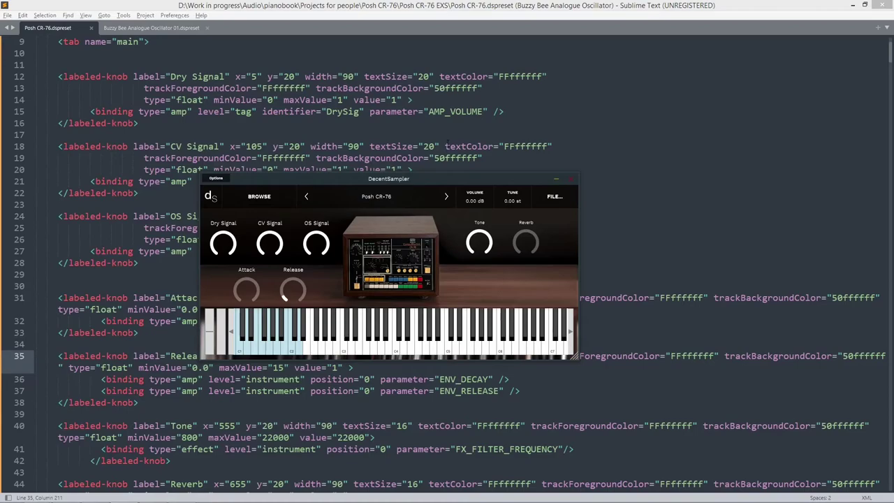
key("alt+Tab")
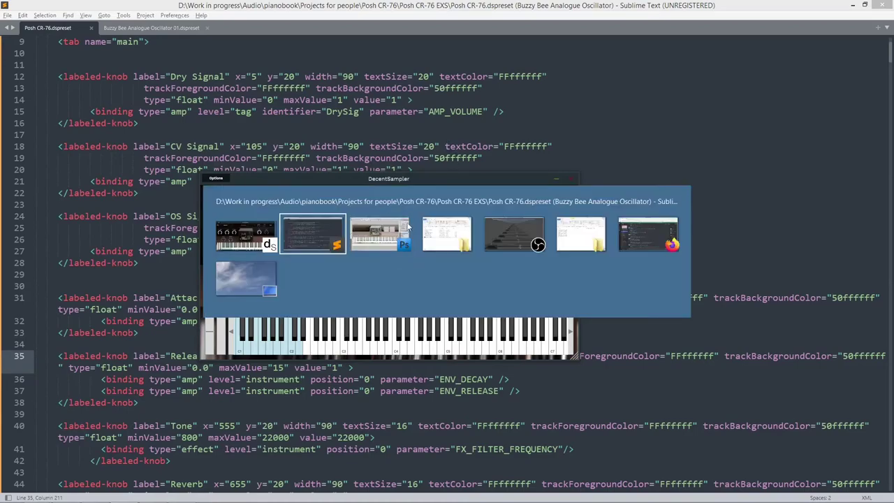
scroll(447, 258, "up", 3)
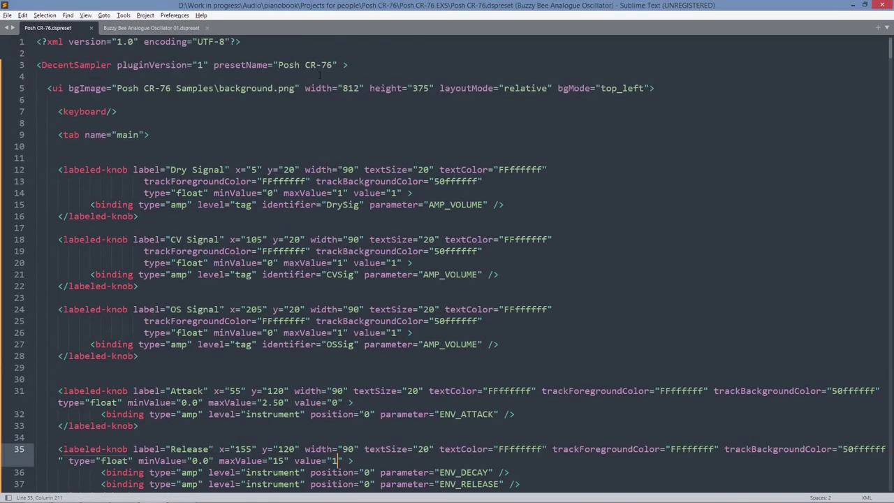
left_click_drag(332, 64, 325, 64)
type("8")
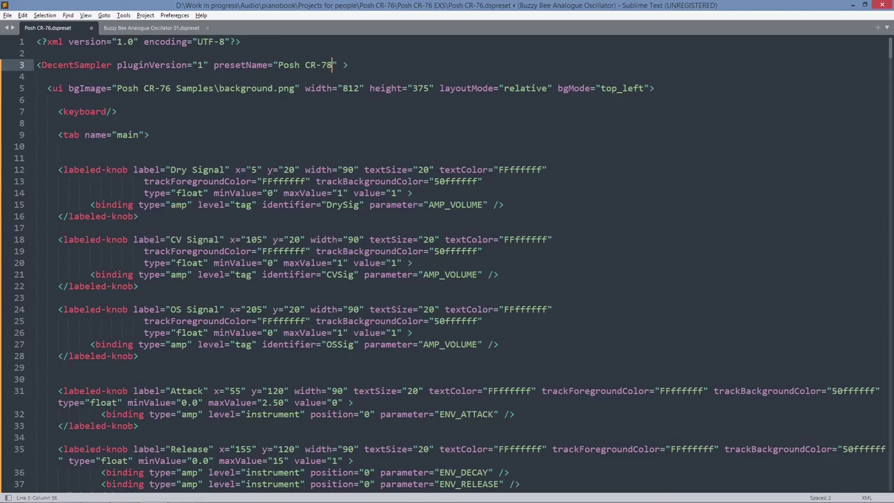
key("ctrl+s")
In DecentSampler, play several keys and turn the CV Signal and OS Signal knobs down to zero
key("alt+Tab")
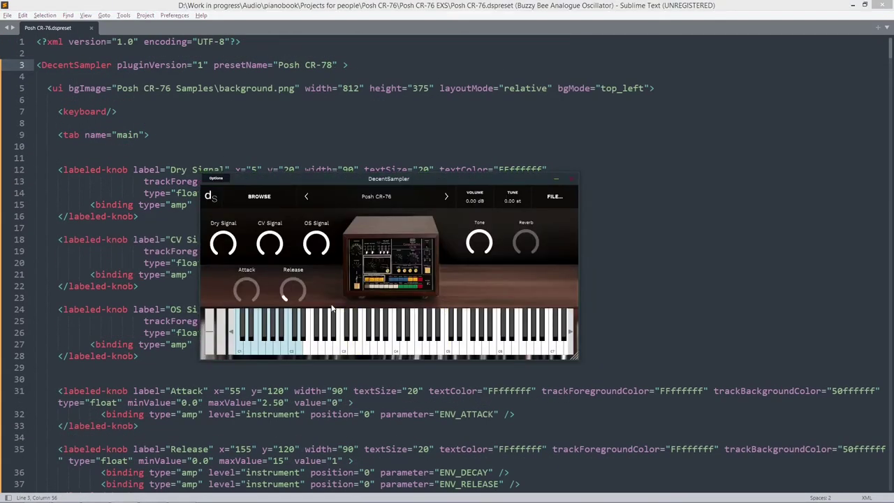
left_click(368, 325)
left_click(329, 331)
left_click(283, 328)
left_click(285, 337)
left_click_drag(278, 235, 278, 264)
left_click_drag(314, 241, 325, 420)
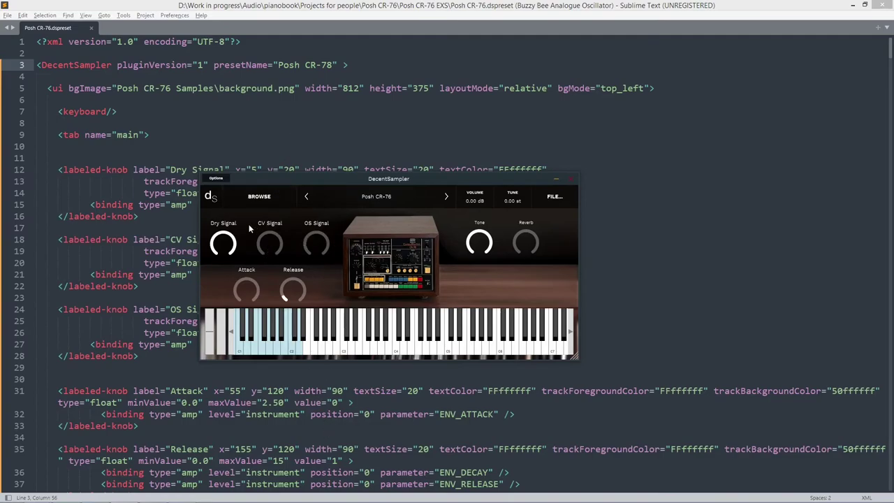
In the Sublime Text preset, set the CV Signal knob's default value to 0
left_click(199, 204)
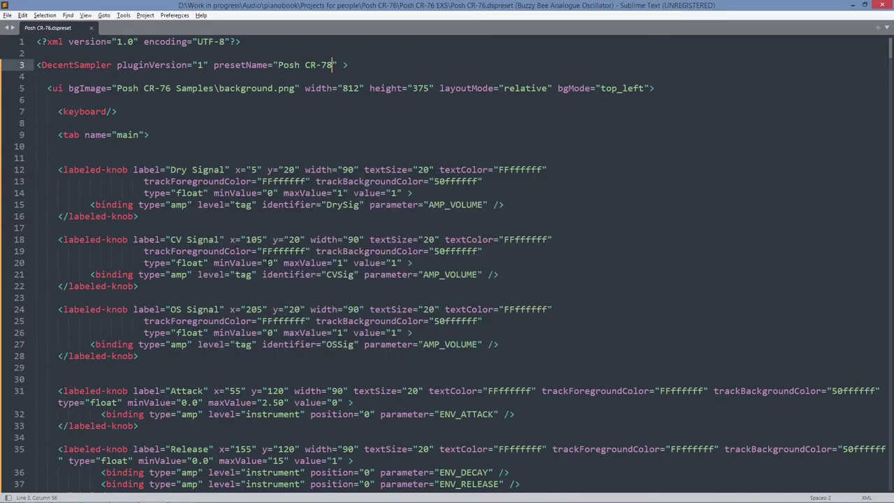
double_click(393, 262)
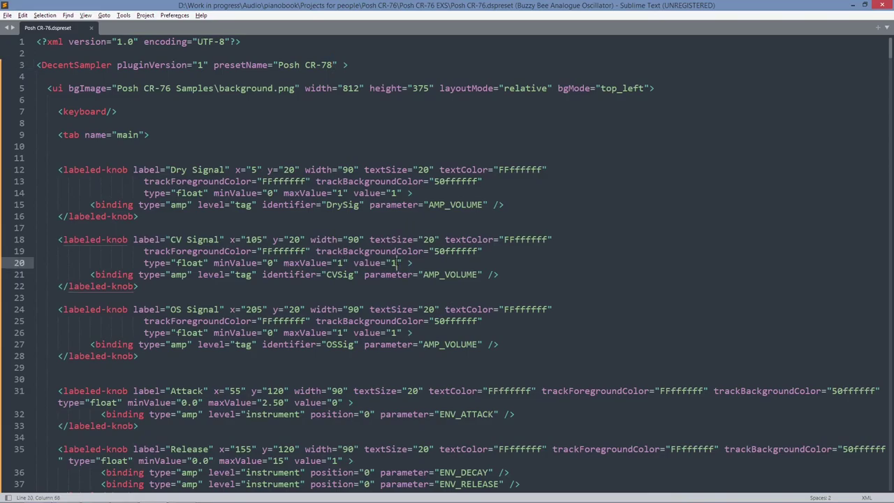
type("0")
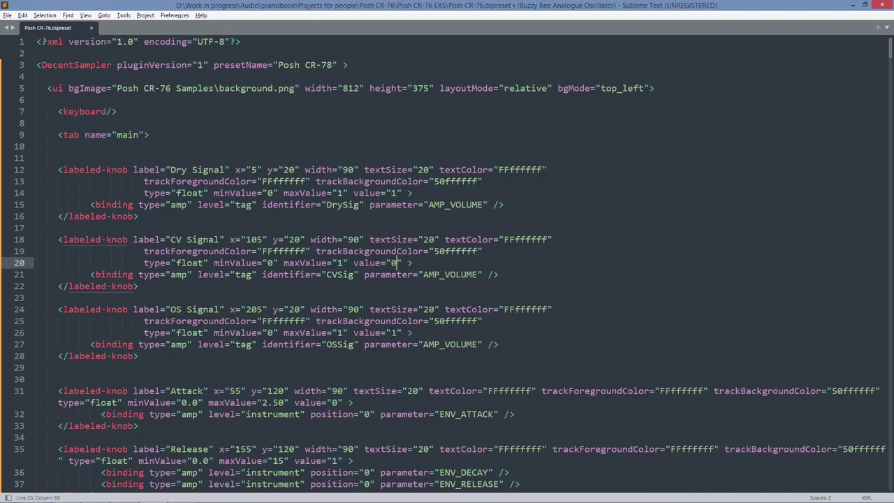
Set the OS Signal knob's default value to 0, save the file, and reload the preset in DecentSampler
left_click_drag(396, 333, 391, 332)
type("0")
key("ctrl+s")
key("alt+Tab")
left_click(554, 196)
left_click(554, 235)
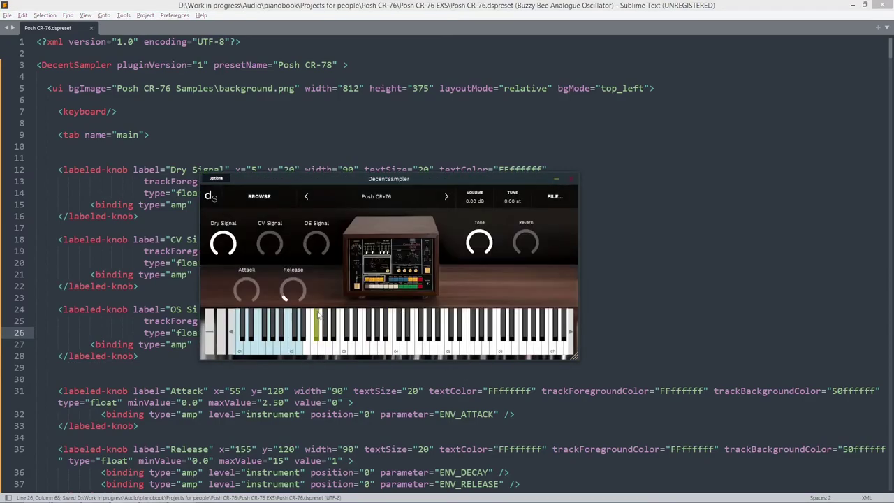
Play down the blue low keys in DecentSampler one by one to check the samples
left_click(299, 344)
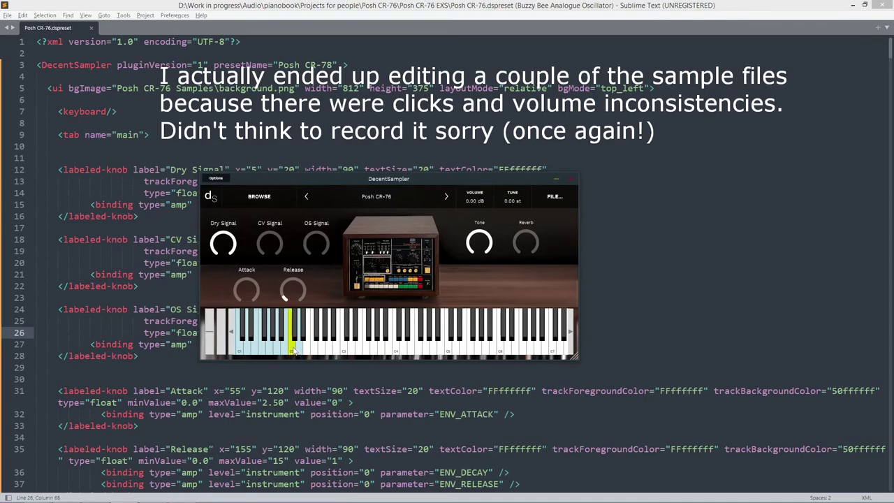
left_click(288, 346)
left_click(286, 350)
left_click(278, 350)
left_click(271, 350)
left_click(257, 347)
left_click(248, 347)
left_click(241, 349)
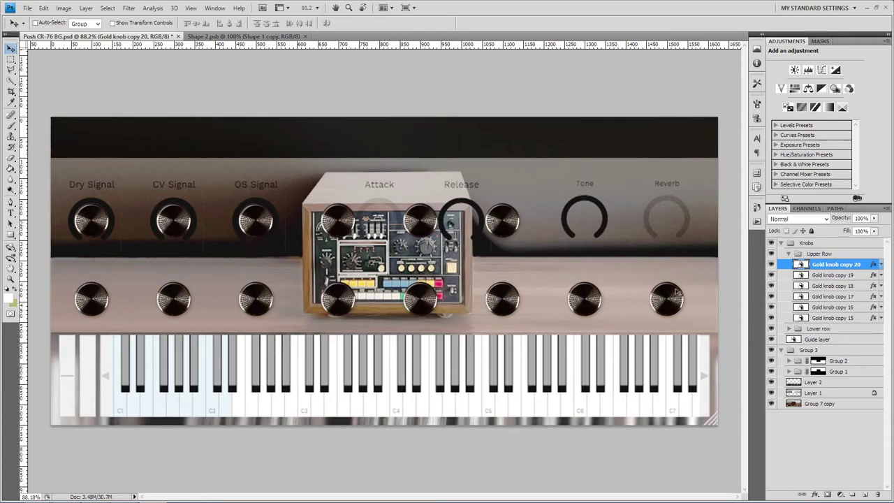
In Photoshop, move the upper row's Gold knob copy 19 and Gold knob copy 20 together horizontally towards the Tone knob
left_click(832, 275, "shift")
left_click_drag(423, 210, 464, 210)
scroll(465, 206, "up", 10)
scroll(468, 210, "down", 10)
scroll(544, 220, "up", 1)
Open the guide layer's contents and paste in a fresh DecentSampler screenshot aligned to the canvas
left_click(772, 339)
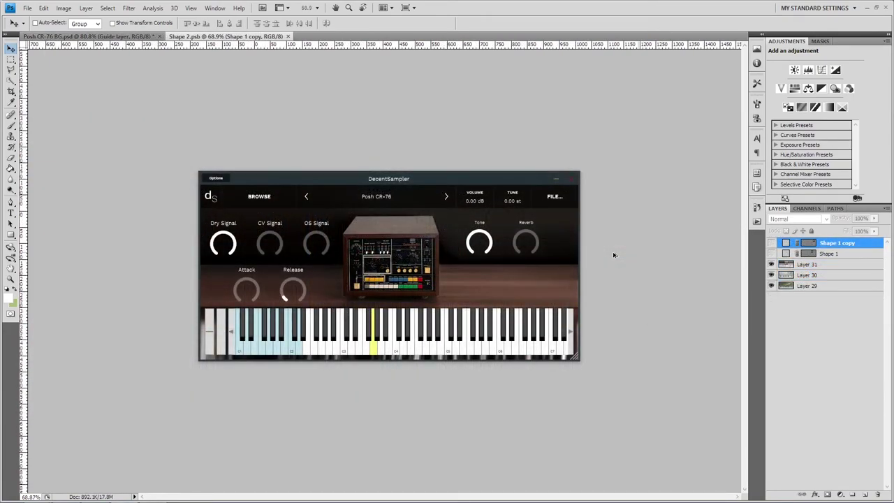
key("alt+Tab")
key("ctrl+v")
scroll(419, 227, "up", 10)
mouse_move(98, 142)
left_mouse_down()
mouse_move(203, 198)
mouse_move(103, 143)
left_mouse_up()
scroll(105, 267, "up", 13)
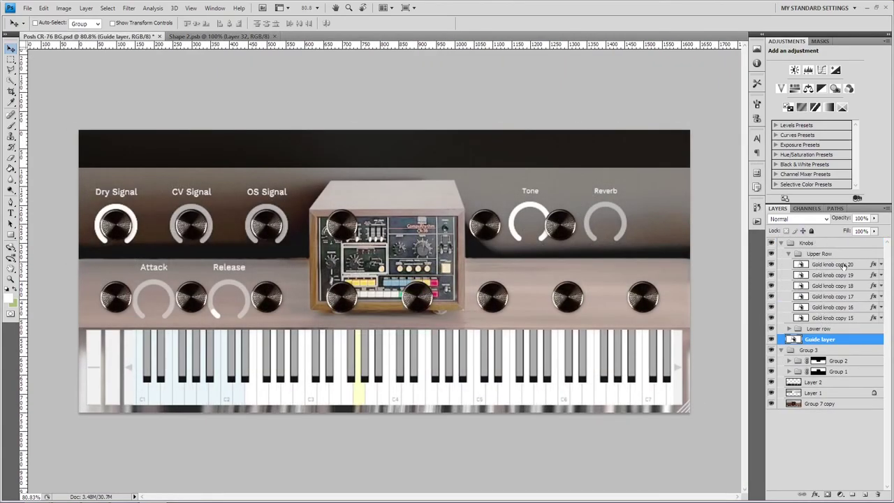
Centre Gold knob copies 19 and 20 in the Tone and Reverb rings and place a horizontal guide along the rings' upper edge
left_click(844, 266)
left_click(835, 276, "shift")
left_click_drag(558, 231, 604, 231)
scroll(567, 210, "up", 5)
scroll(568, 210, "down", 3)
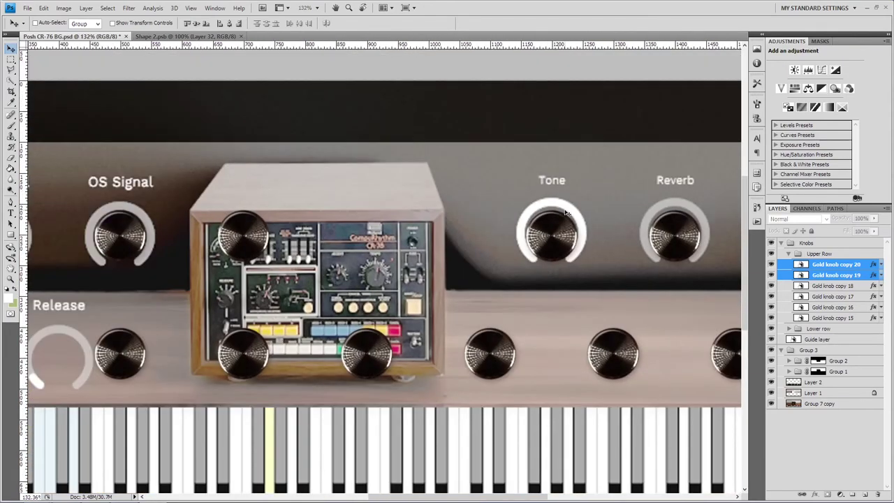
scroll(568, 214, "down", 1)
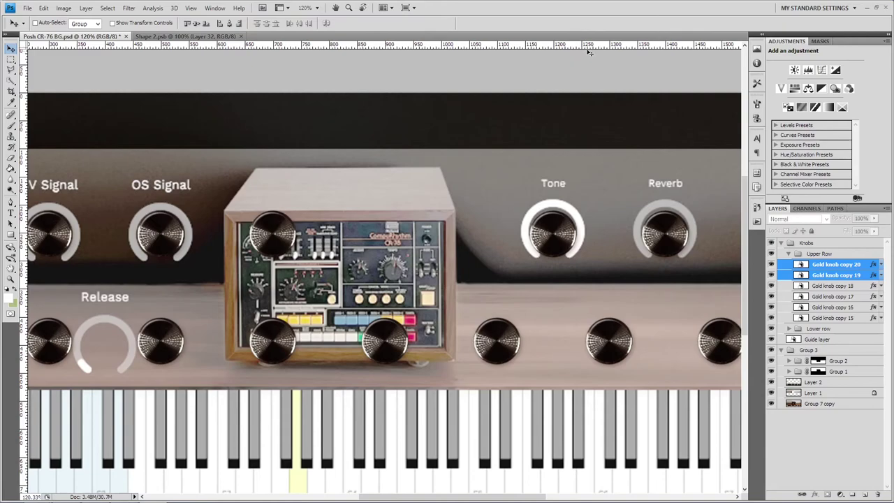
left_click_drag(589, 44, 581, 201)
In the Posh CR-76 EXS folder, rename the preset file as Posh CR-78.dspreset and open it in Sublime Text
key("alt+Tab")
key("alt+Tab")
key("alt+shift+Tab")
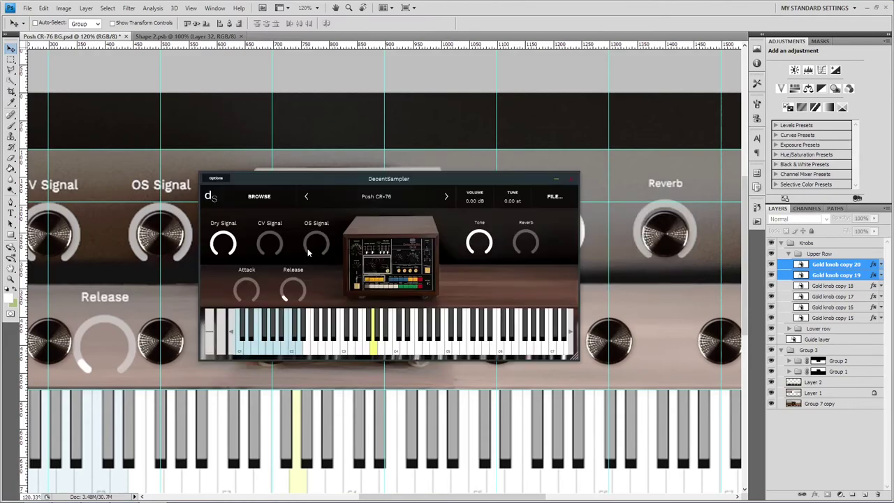
key("alt+Tab")
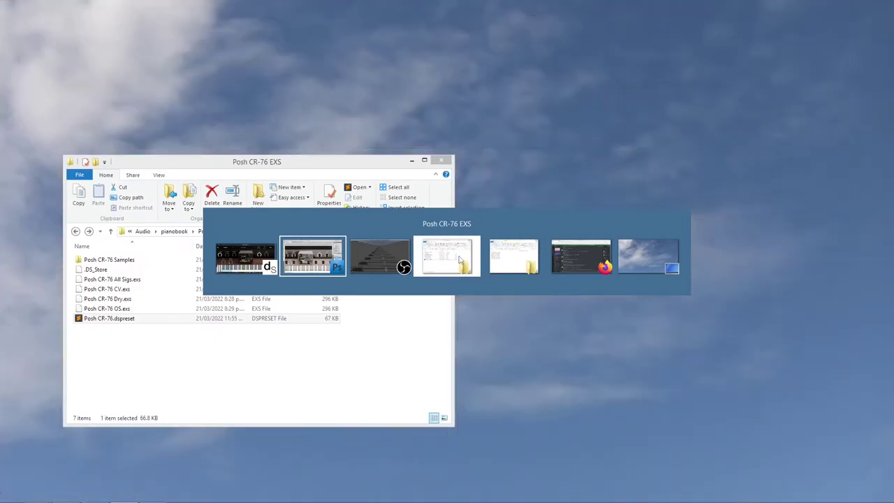
left_click(461, 259)
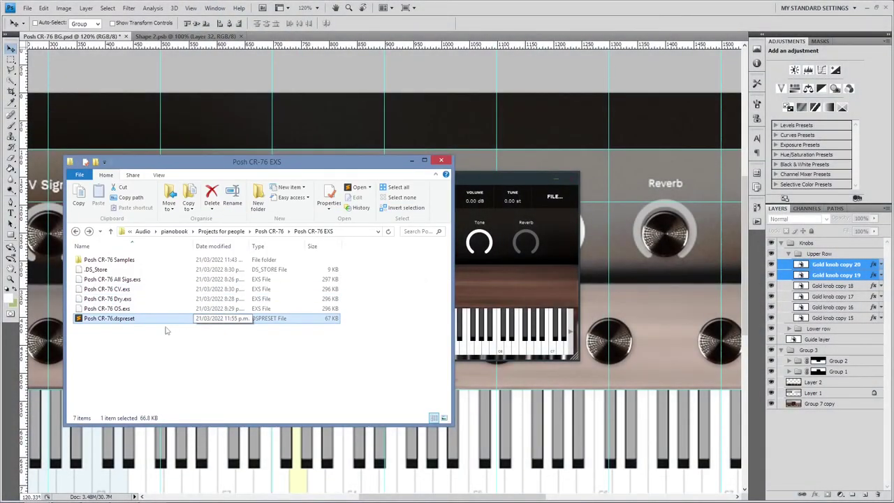
left_click(116, 319)
key("BackSpace")
type("8")
key("Return")
key("Return")
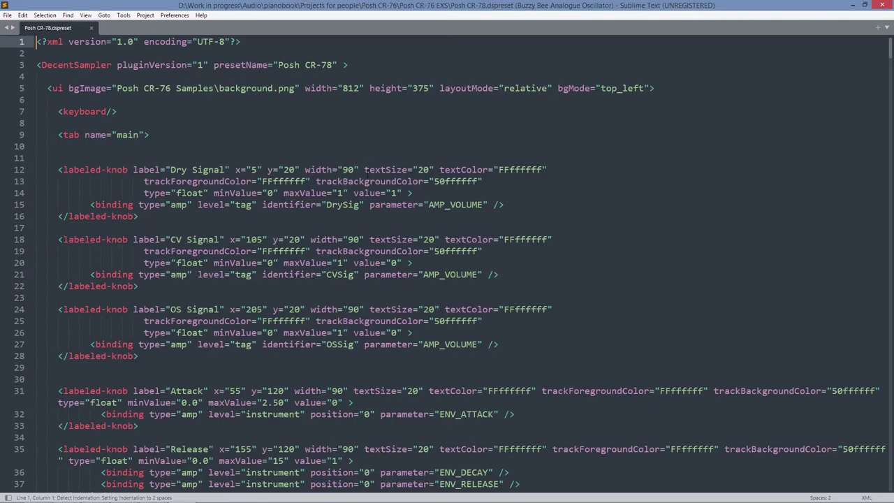
Set textSize to 20 for the Tone and Reverb knobs and save the preset file
scroll(447, 265, "down", 4)
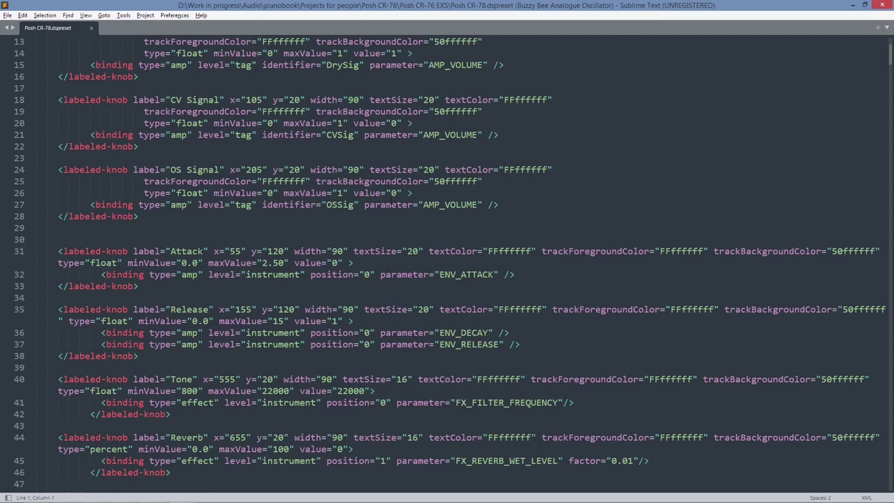
double_click(403, 379)
type("20")
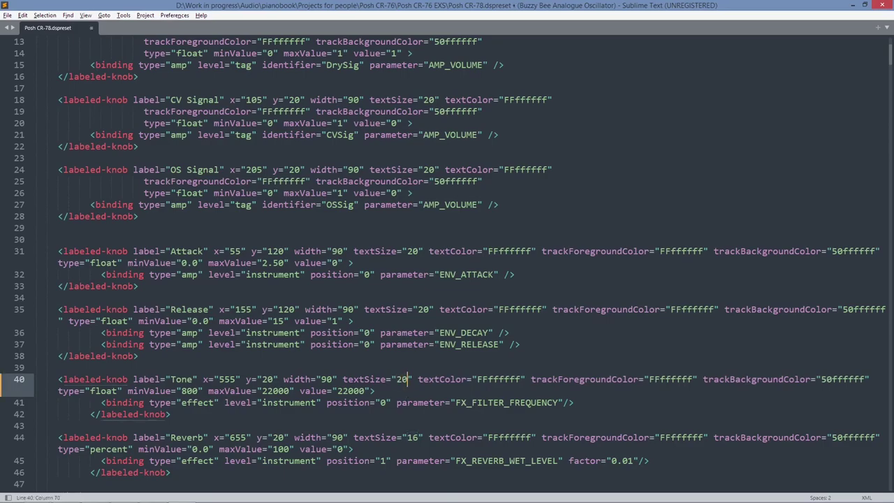
left_click(409, 437)
double_click(409, 438)
type("20")
key("ctrl+s")
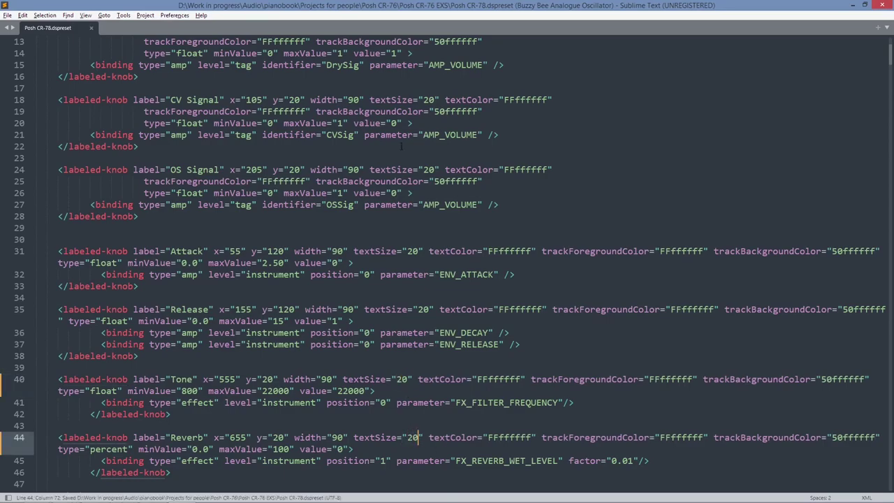
Load Posh CR-78.dspreset into DecentSampler from the file window and return to the Photoshop background document
key("alt+Tab")
left_click_drag(109, 318, 395, 277)
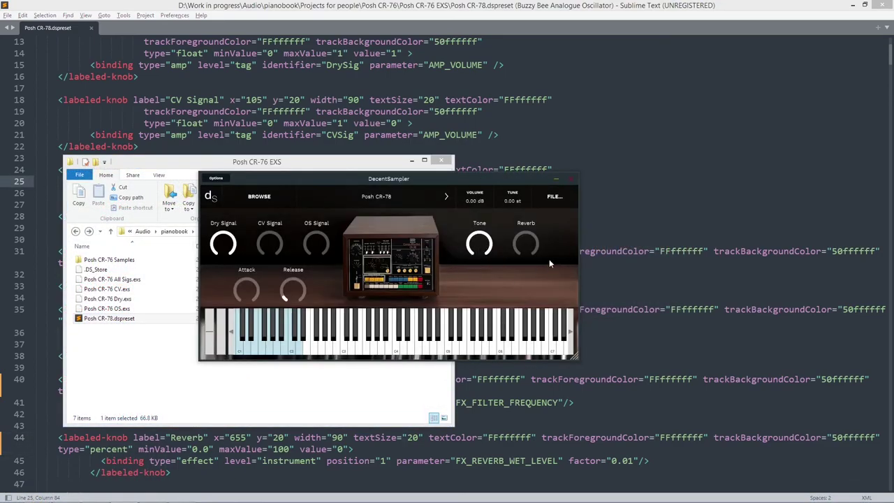
left_click(852, 5)
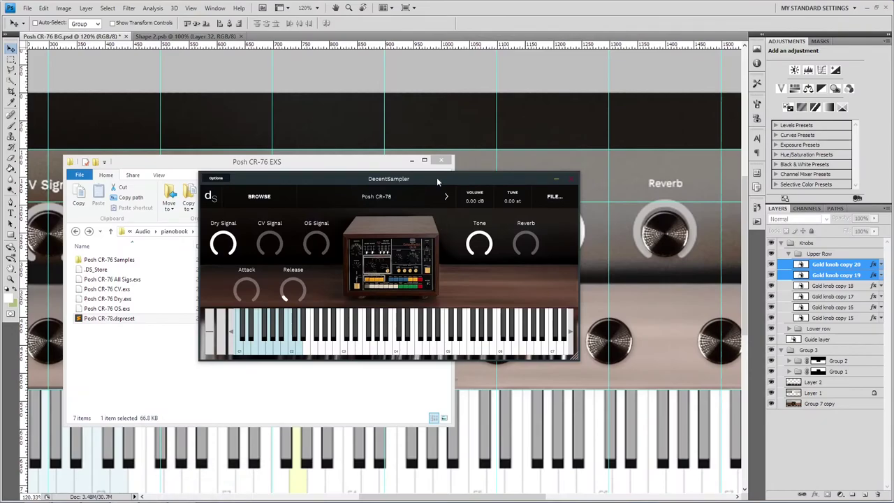
left_click(485, 74)
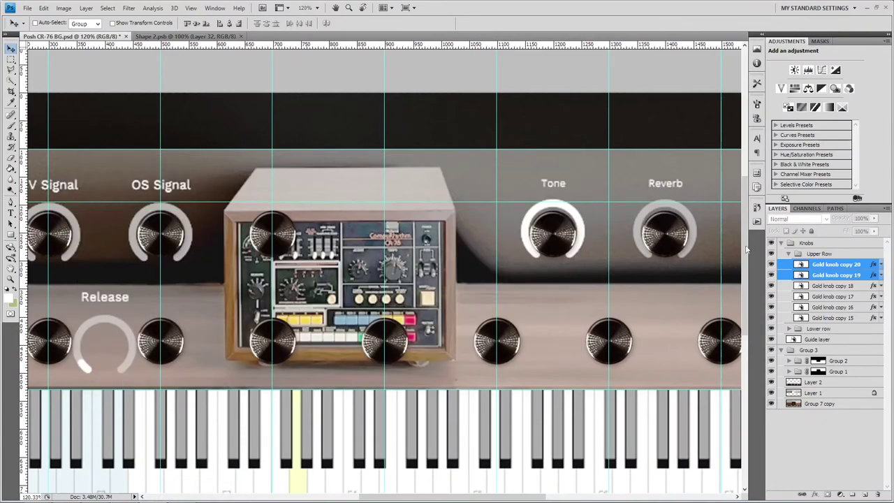
Open the guide layer's contents, delete the old screenshot layers, and paste in a new DecentSampler screenshot
double_click(793, 340)
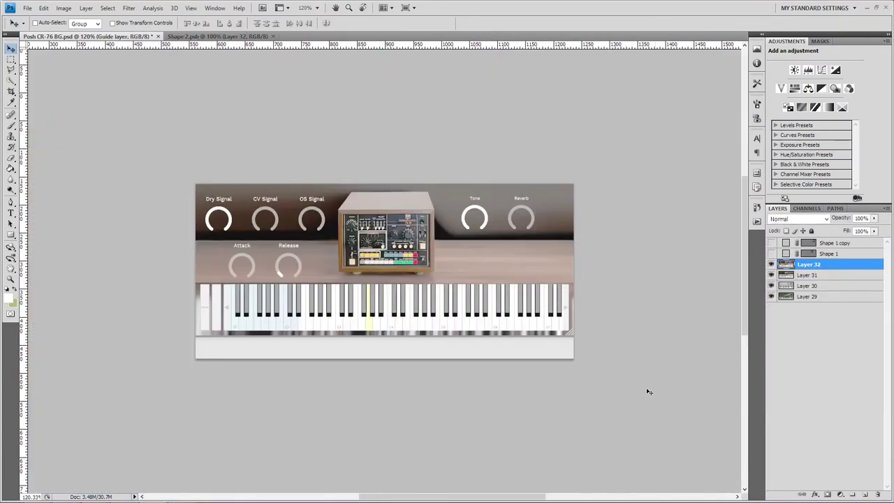
left_click(810, 297, "shift")
key("Delete")
key("alt+Tab")
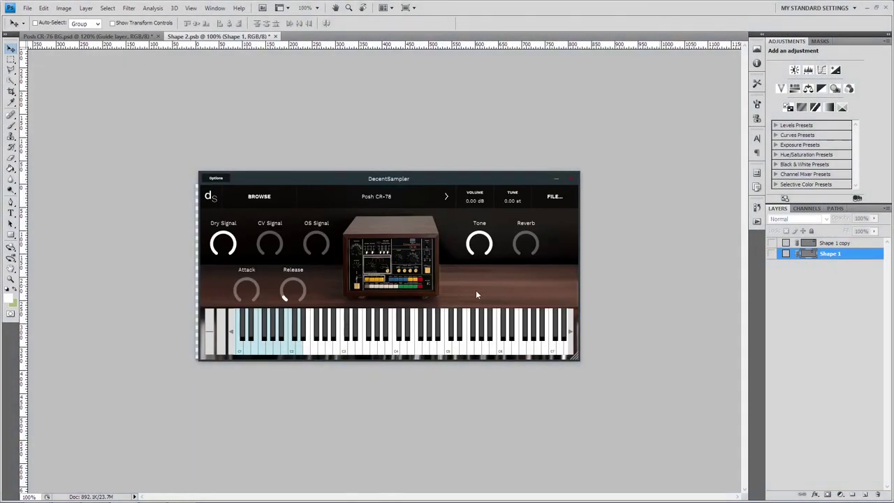
key("alt+Tab")
key("ctrl+v")
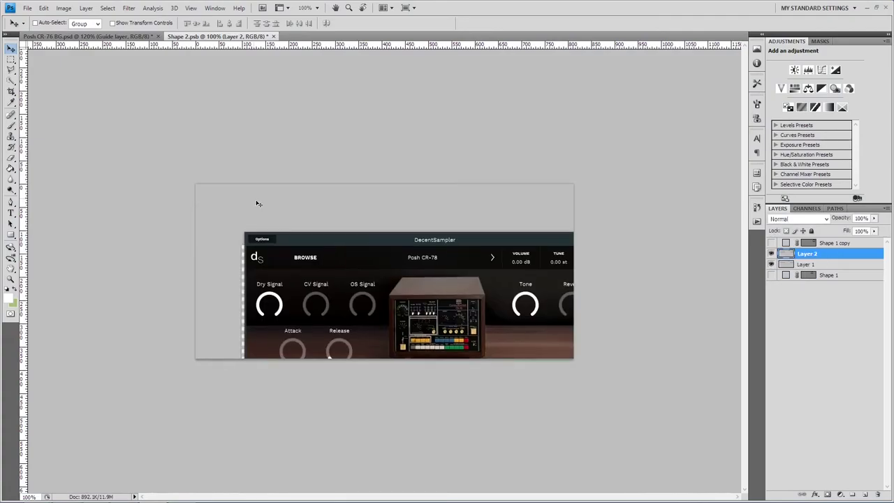
Brighten the pasted screenshot with Levels, align it to the canvas's upper-left corner, and save and close the guide file
key("ctrl+0")
key("ctrl+l")
scroll(116, 175, "up", 10)
left_click_drag(262, 370, 265, 295)
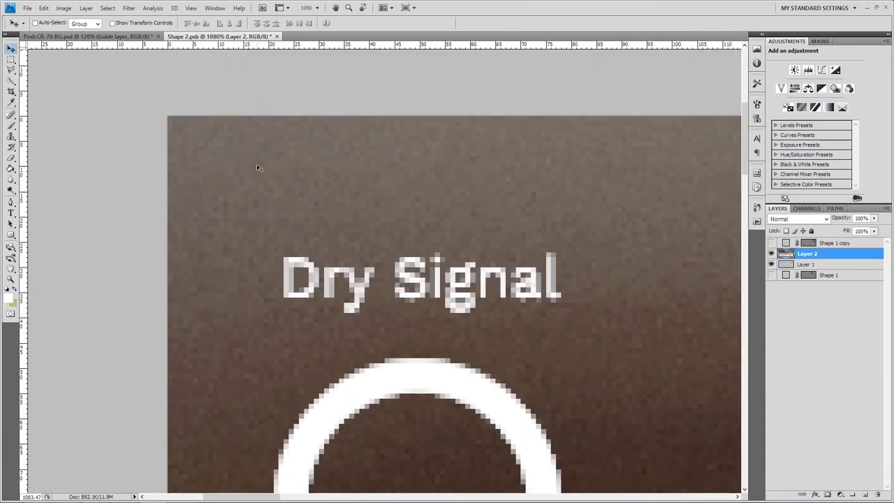
scroll(285, 303, "down", 11)
key("ctrl+s")
key("ctrl+w")
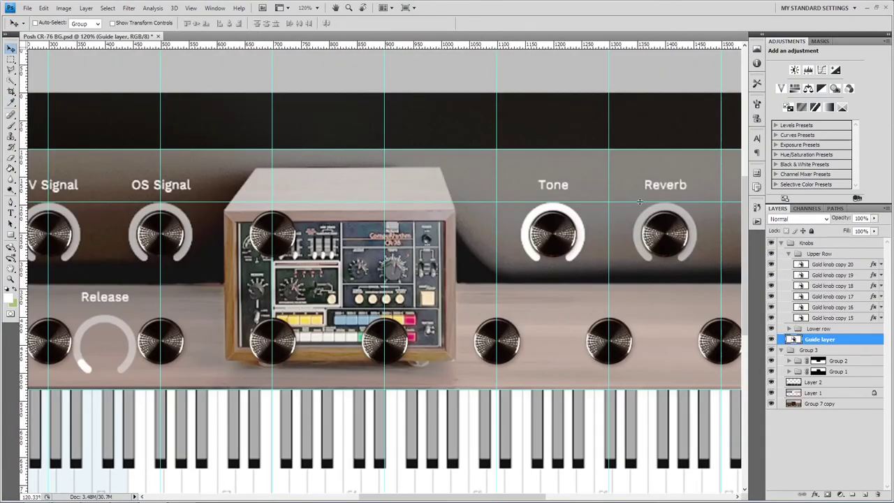
Check the Tone and Reverb knob alignment, and delete Gold knob copy 18 covering the drum machine
scroll(552, 279, "up", 5)
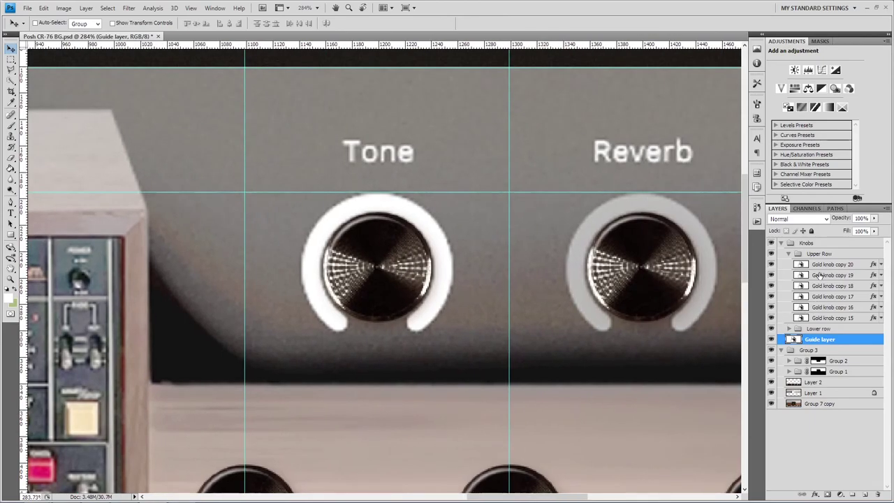
left_click(824, 266)
left_click(822, 276)
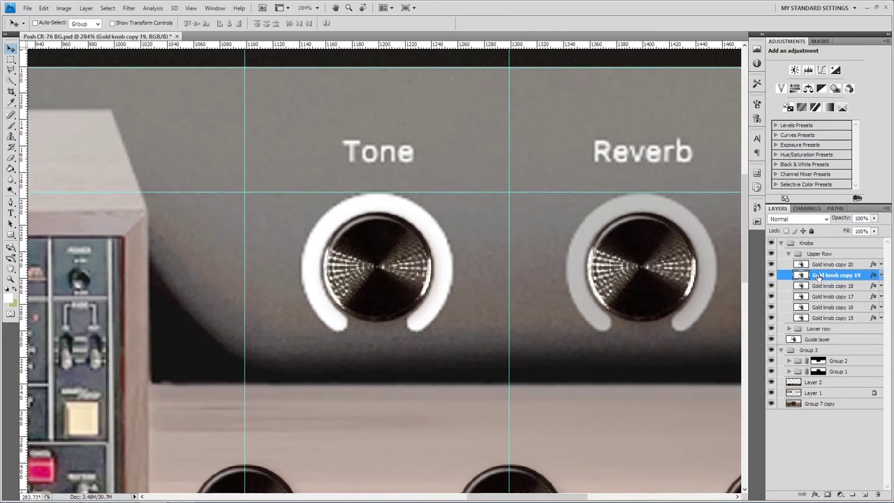
key("ctrl+0")
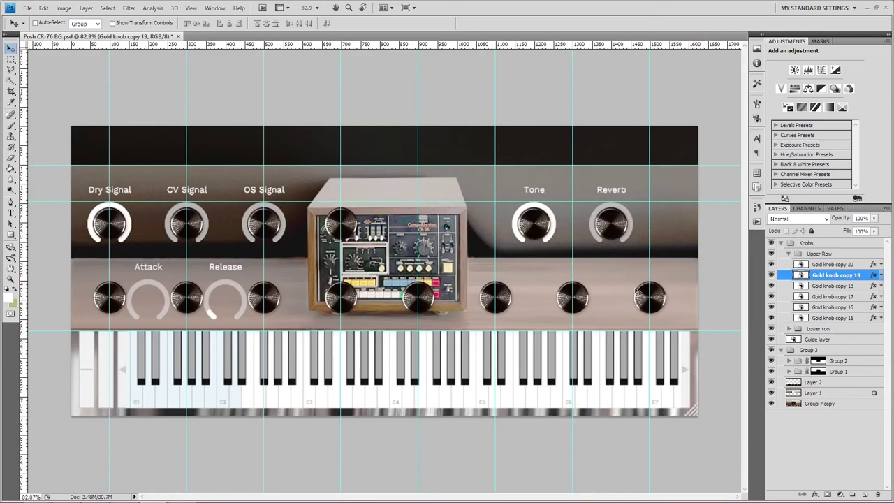
left_click(788, 253)
right_click(350, 228)
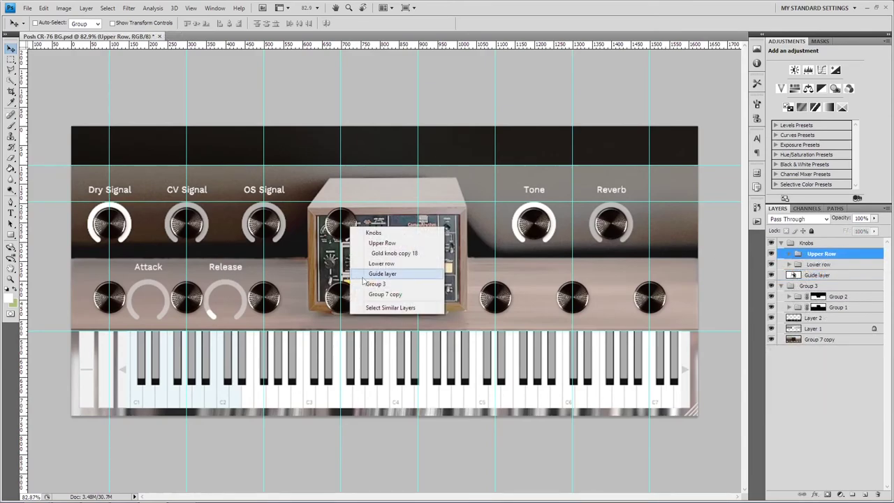
left_click(394, 252)
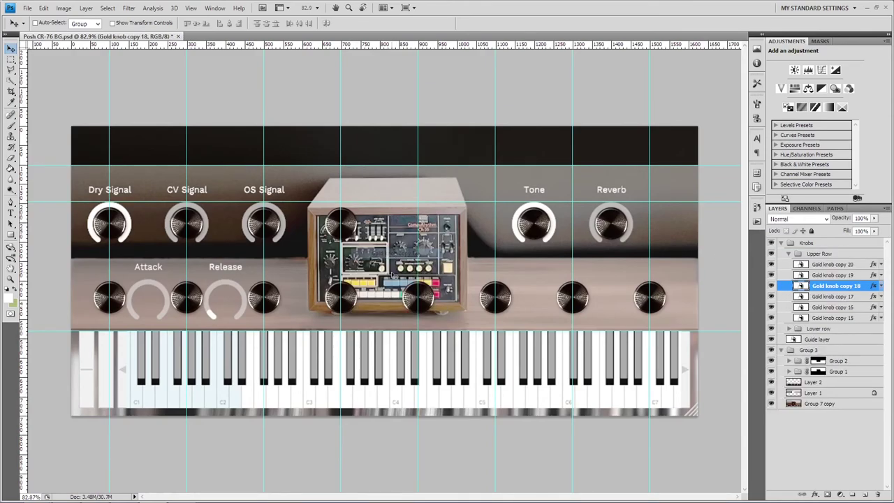
Move Gold knob copy 7 and Gold knob copy 8 together onto the Attack and Release rings
right_click(112, 295)
left_click(155, 330)
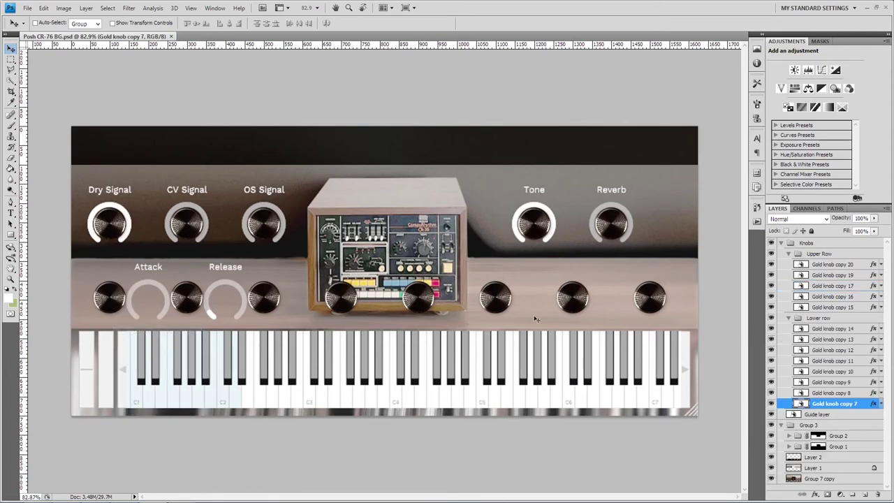
left_click(824, 393, "shift")
left_click_drag(185, 299, 222, 301)
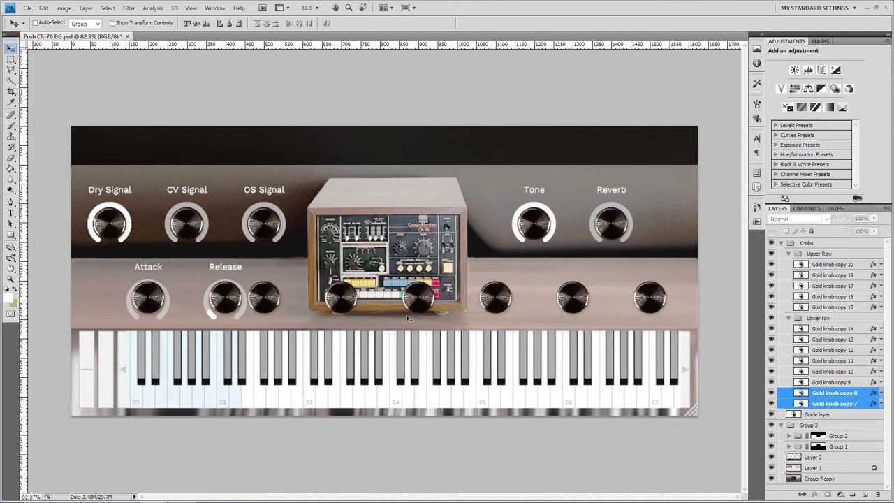
Nudge the Lower row group down to centre its knobs in their rings, and delete Gold knob copies 9 to 14
left_click(821, 318)
scroll(171, 309, "up", 7)
key("Down")
left_click_drag(237, 299, 239, 302)
scroll(236, 301, "up", 3)
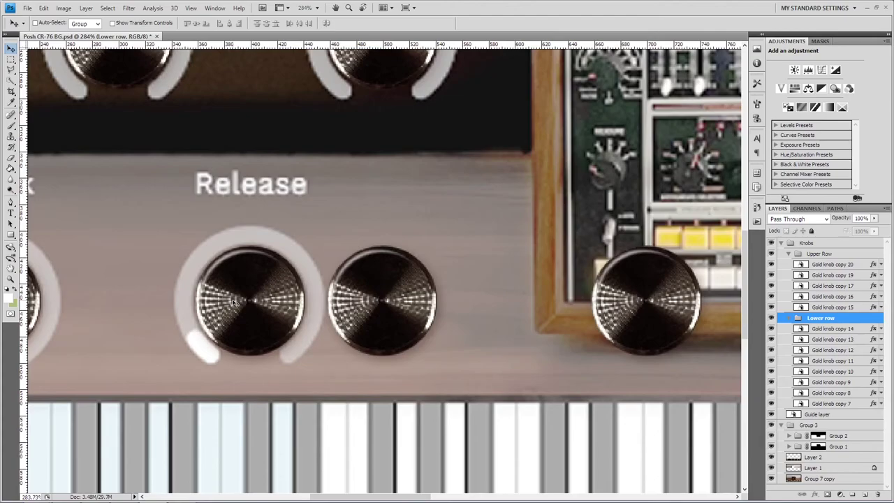
scroll(236, 302, "down", 3)
scroll(280, 287, "down", 2)
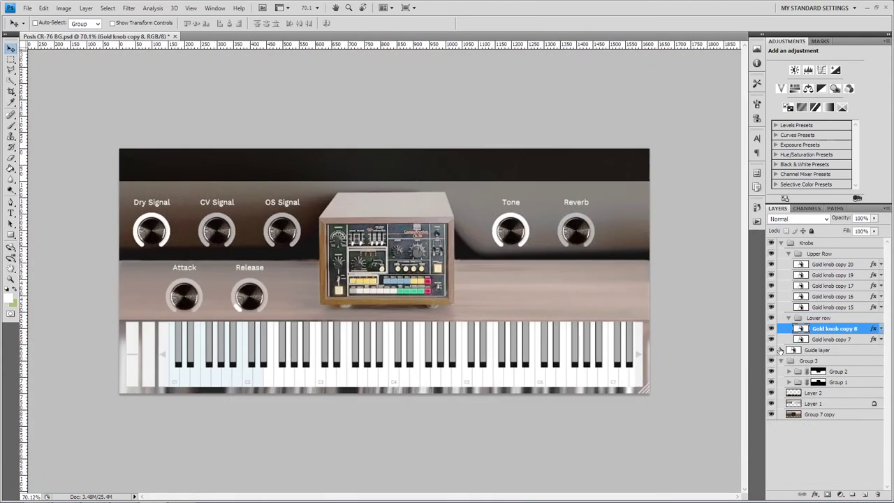
Hide the guide layer and save the image as a PNG over background.png in the Posh CR-76 Samples folder
left_click(771, 350)
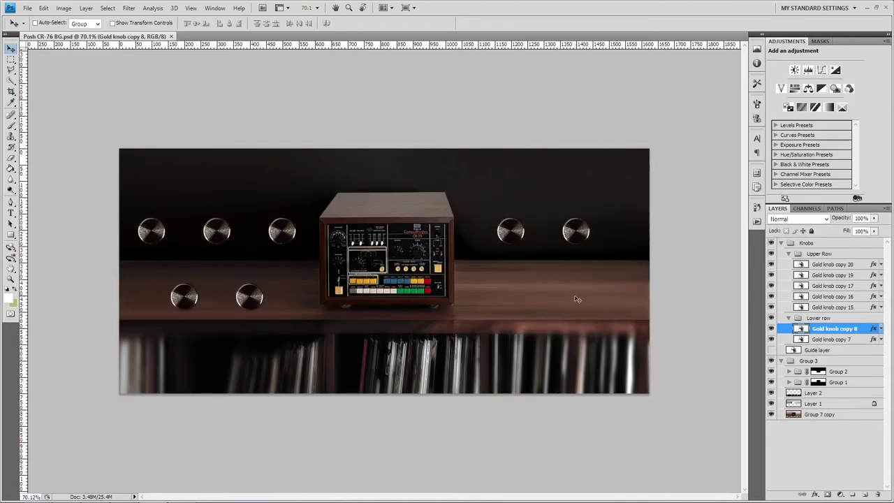
key("ctrl+shift+s")
left_click(361, 251)
left_click(292, 356)
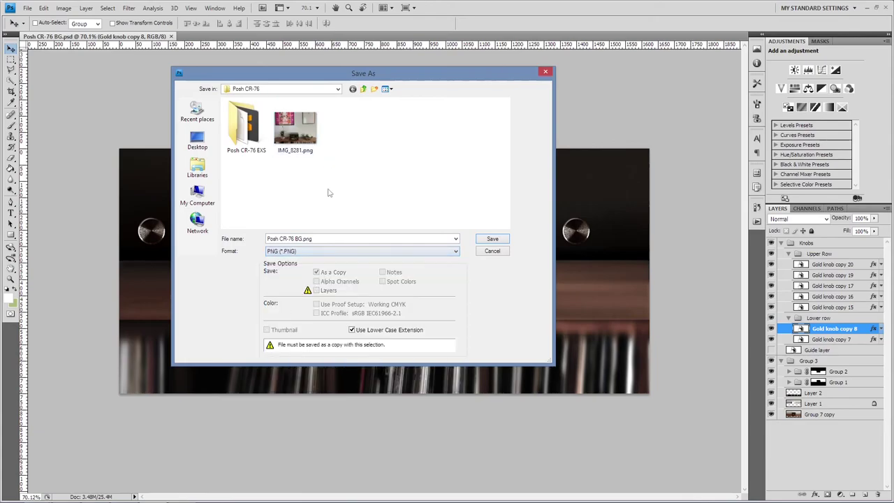
double_click(246, 128)
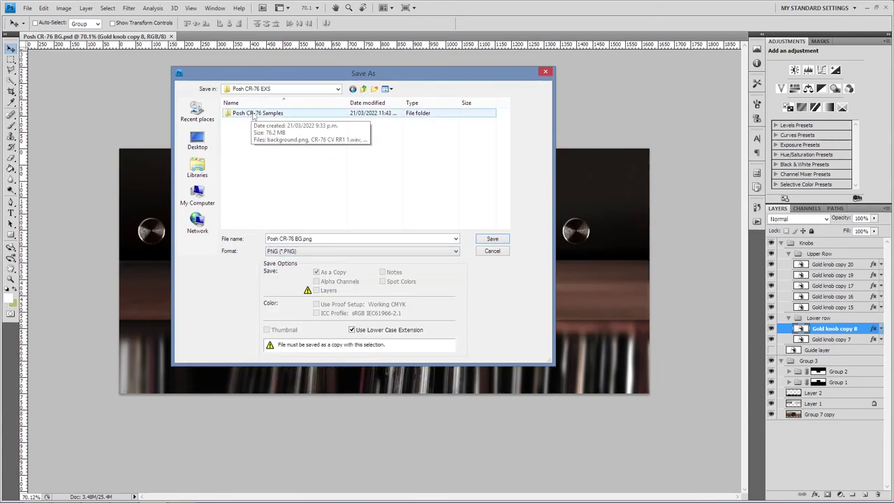
double_click(253, 116)
double_click(255, 136)
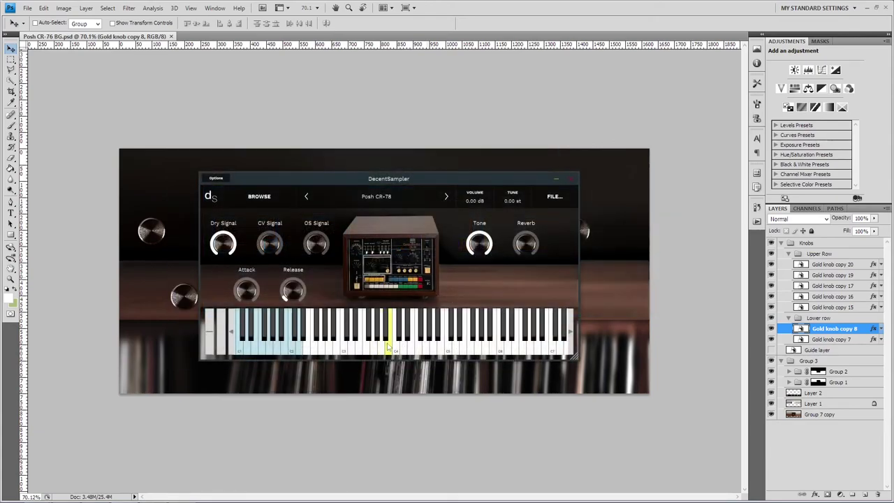
Play a few low keys in DecentSampler to try out the preset with its new knob background
left_click(274, 325)
left_click(665, 133)
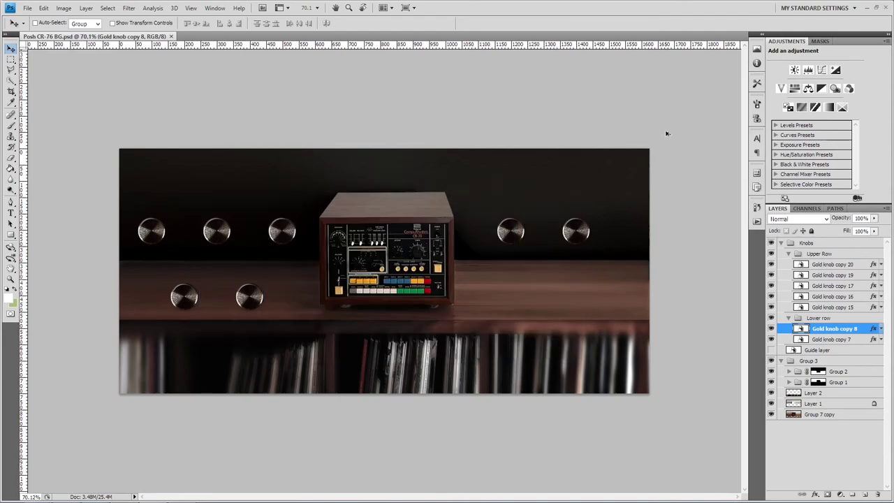
scroll(666, 139, "down", 3)
scroll(667, 142, "down", 3)
key("alt+Tab")
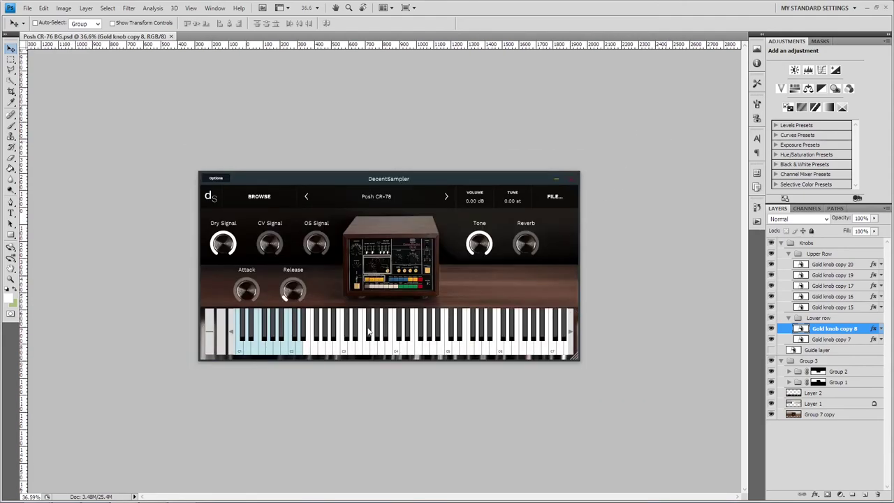
left_click(284, 345)
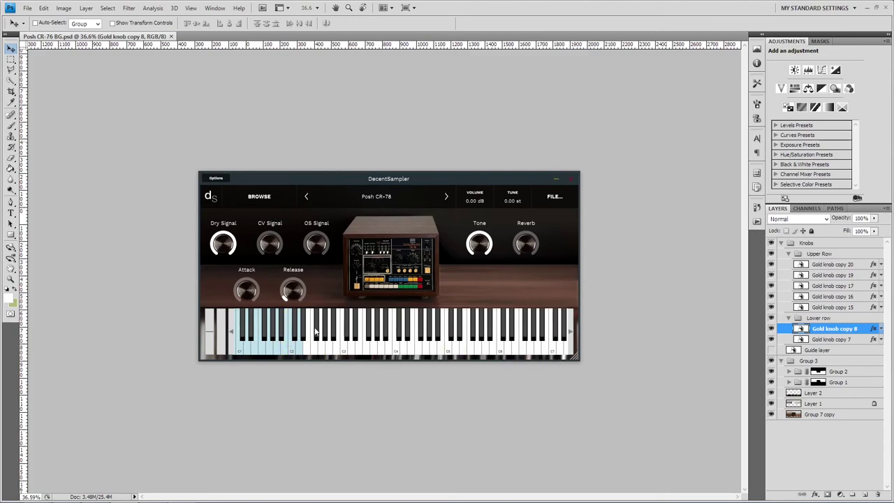